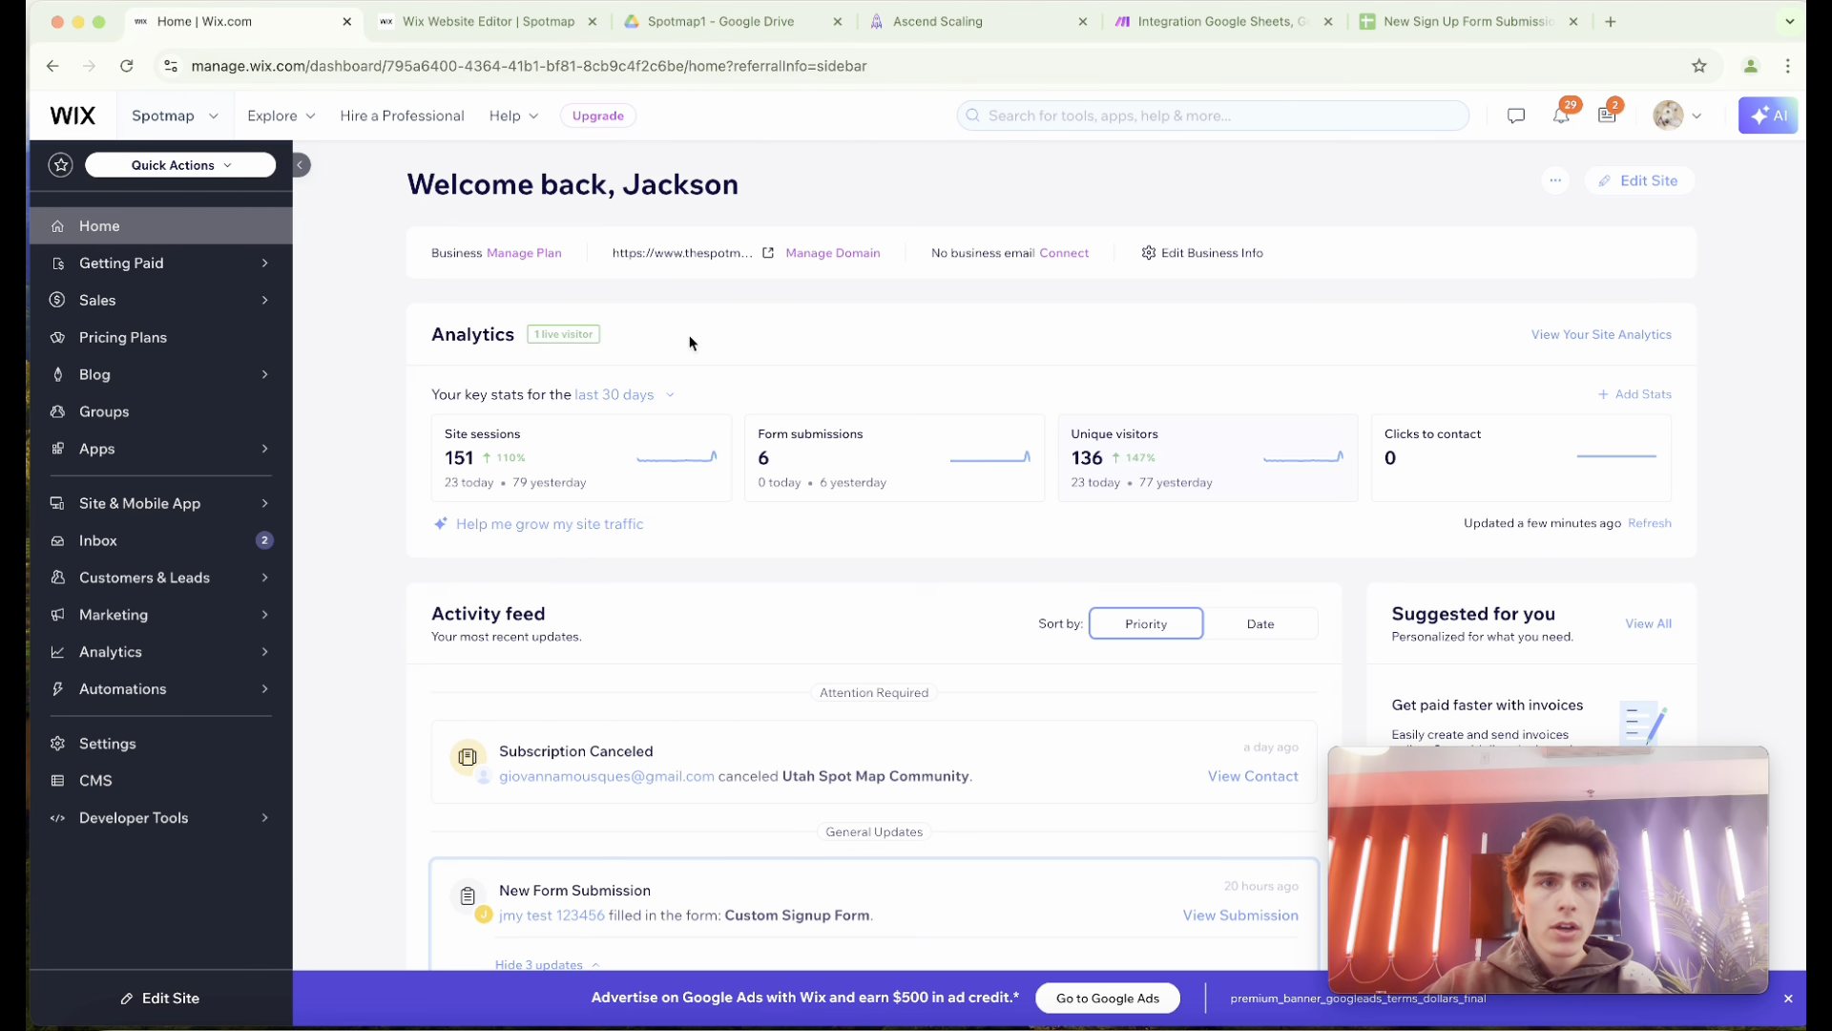
Switch to the website editor and review the fields of the Sign Up form, dismissing the overlay hint.
key(ctrl+Tab)
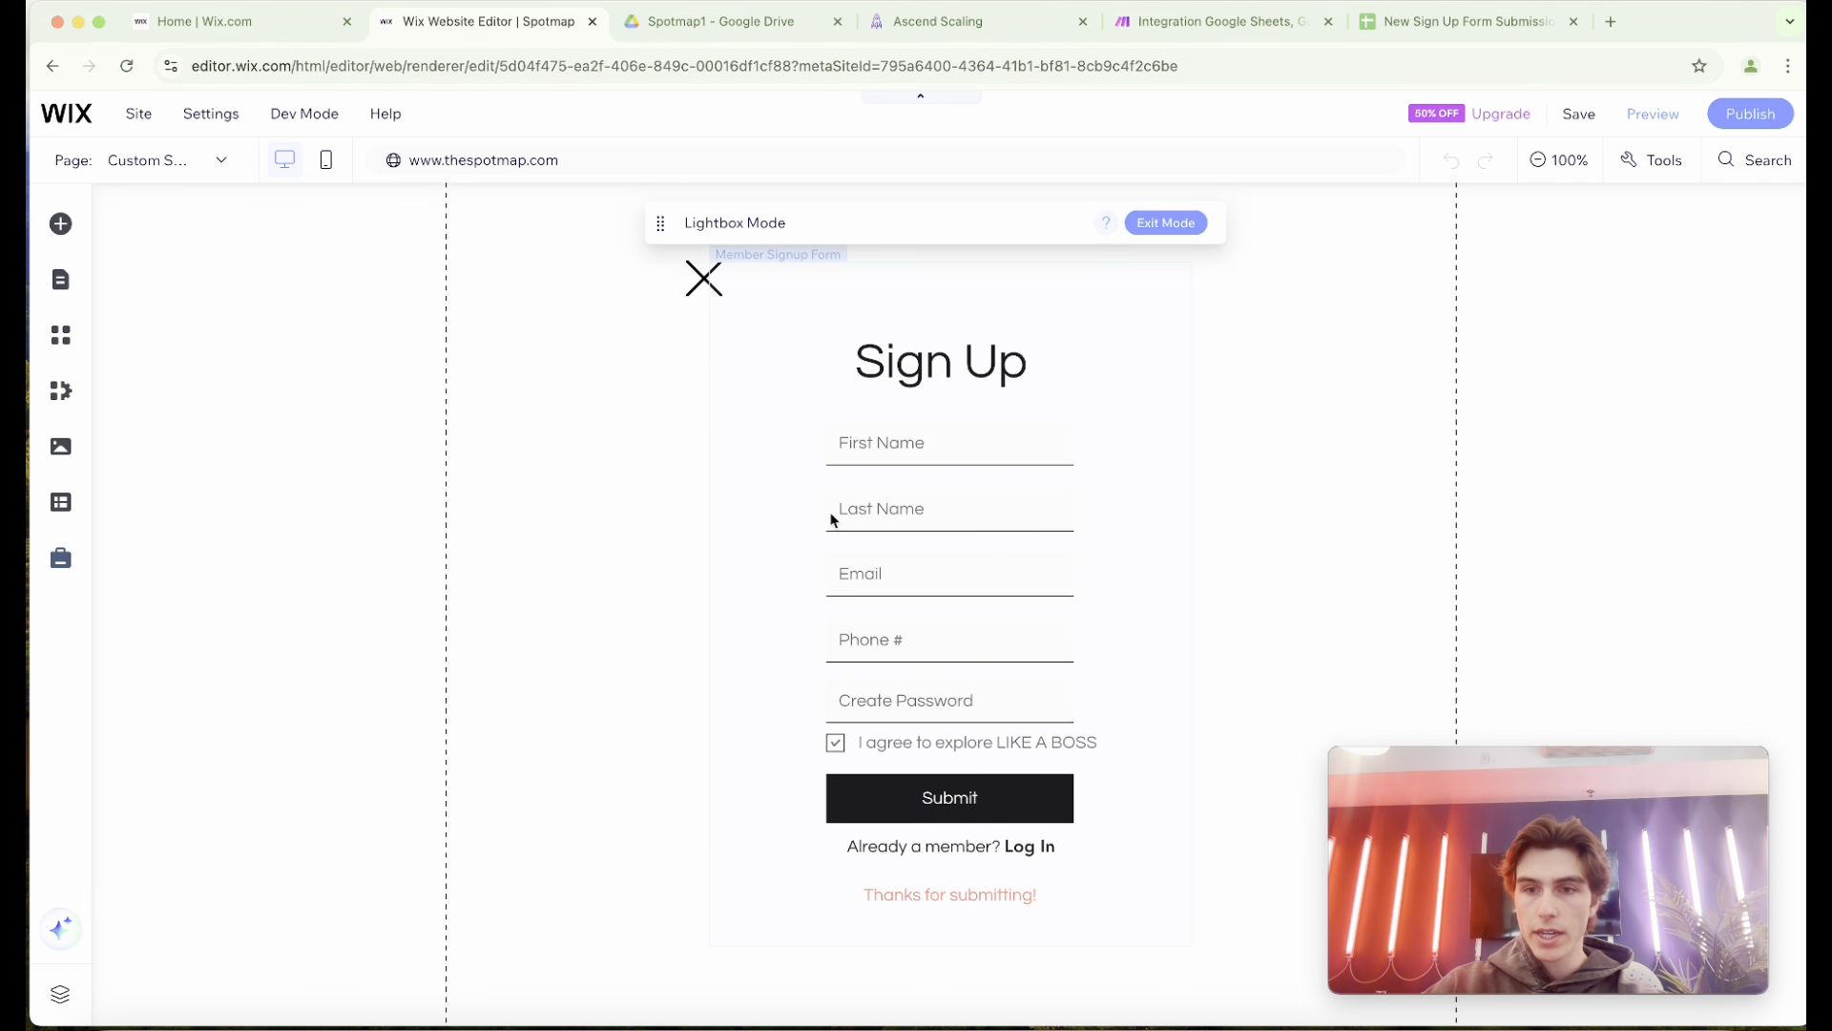
click(507, 418)
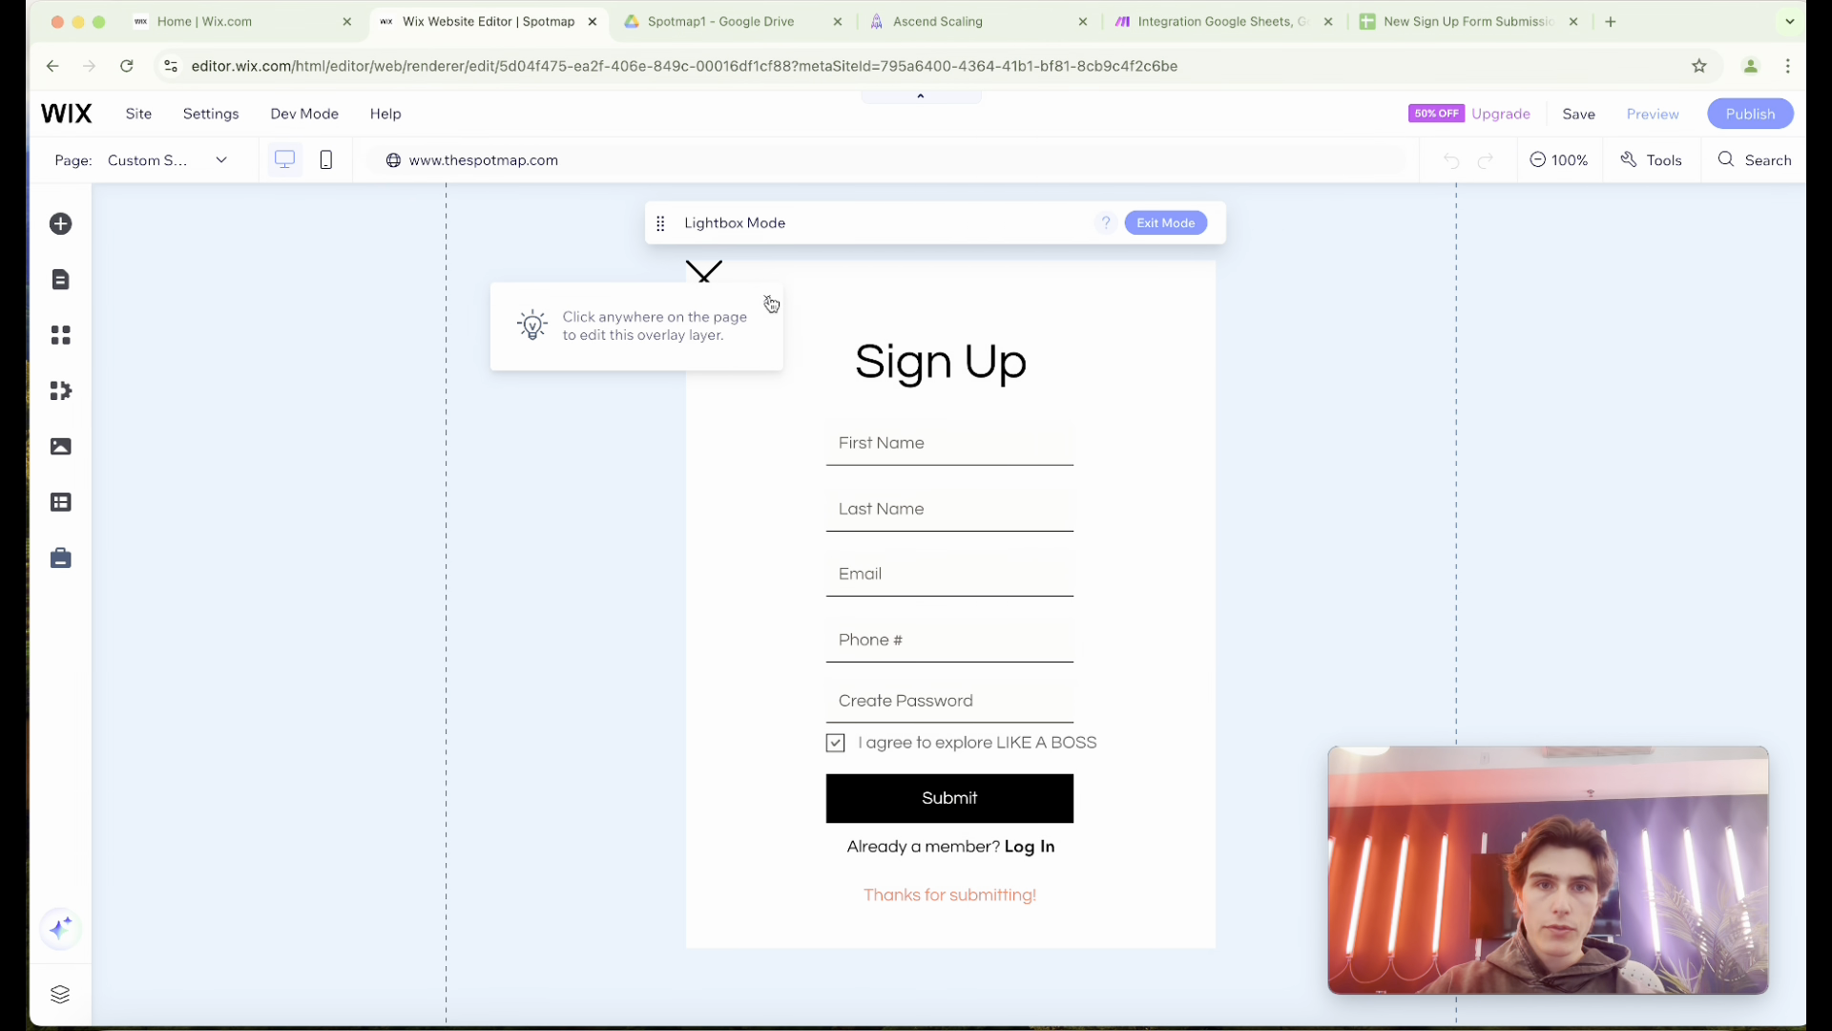
click(768, 297)
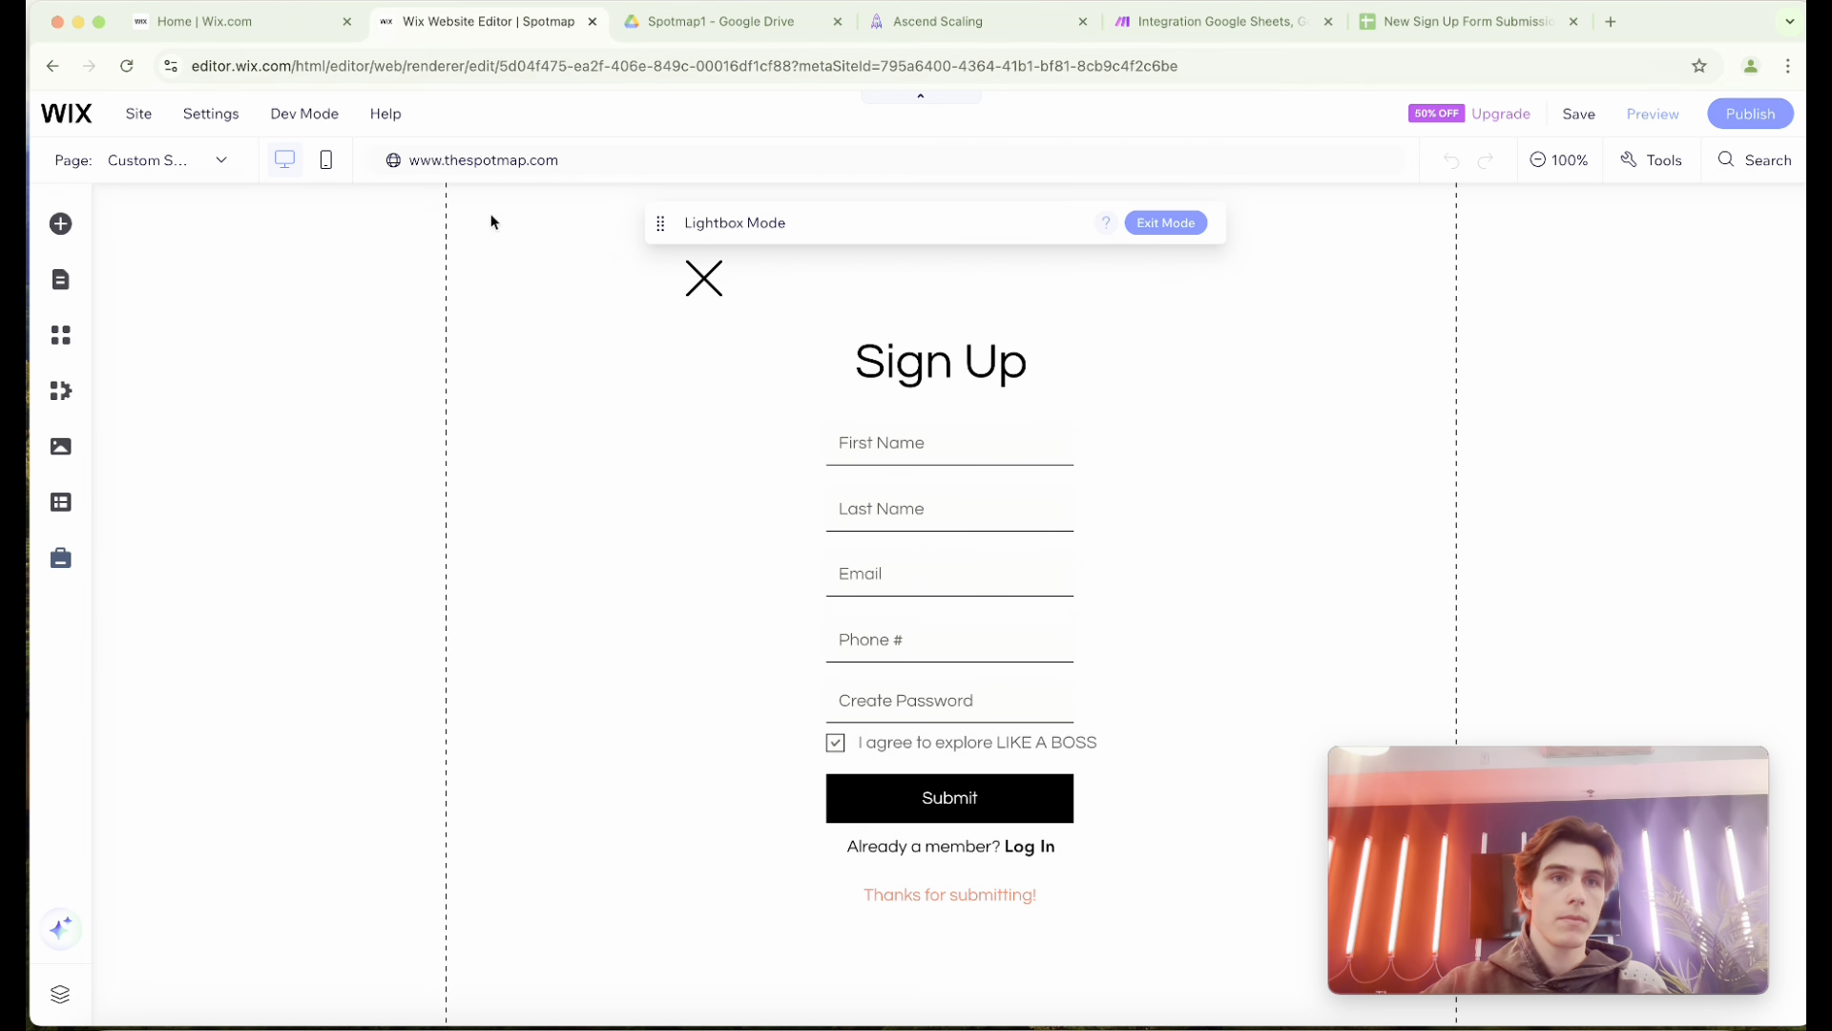
Return to the site dashboard, go to its automations and open the SIGN UP SHEET automation for editing.
click(264, 36)
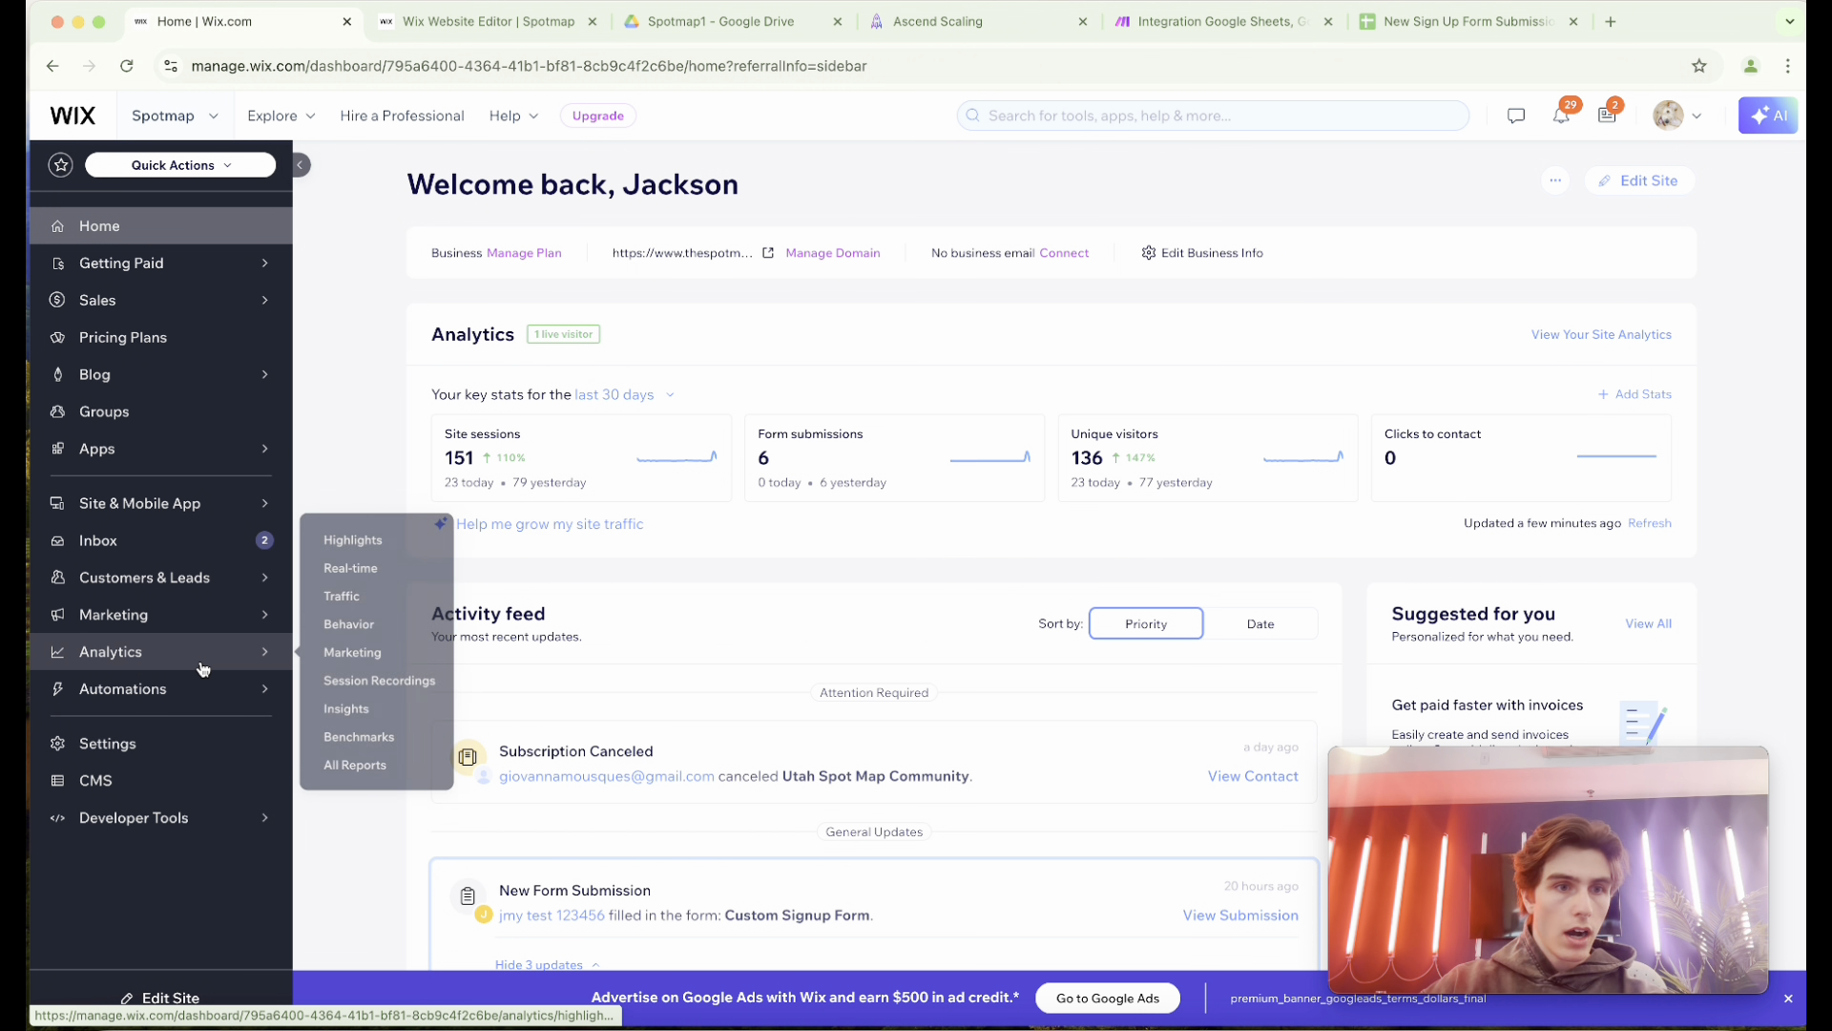
mouse_move(205, 686)
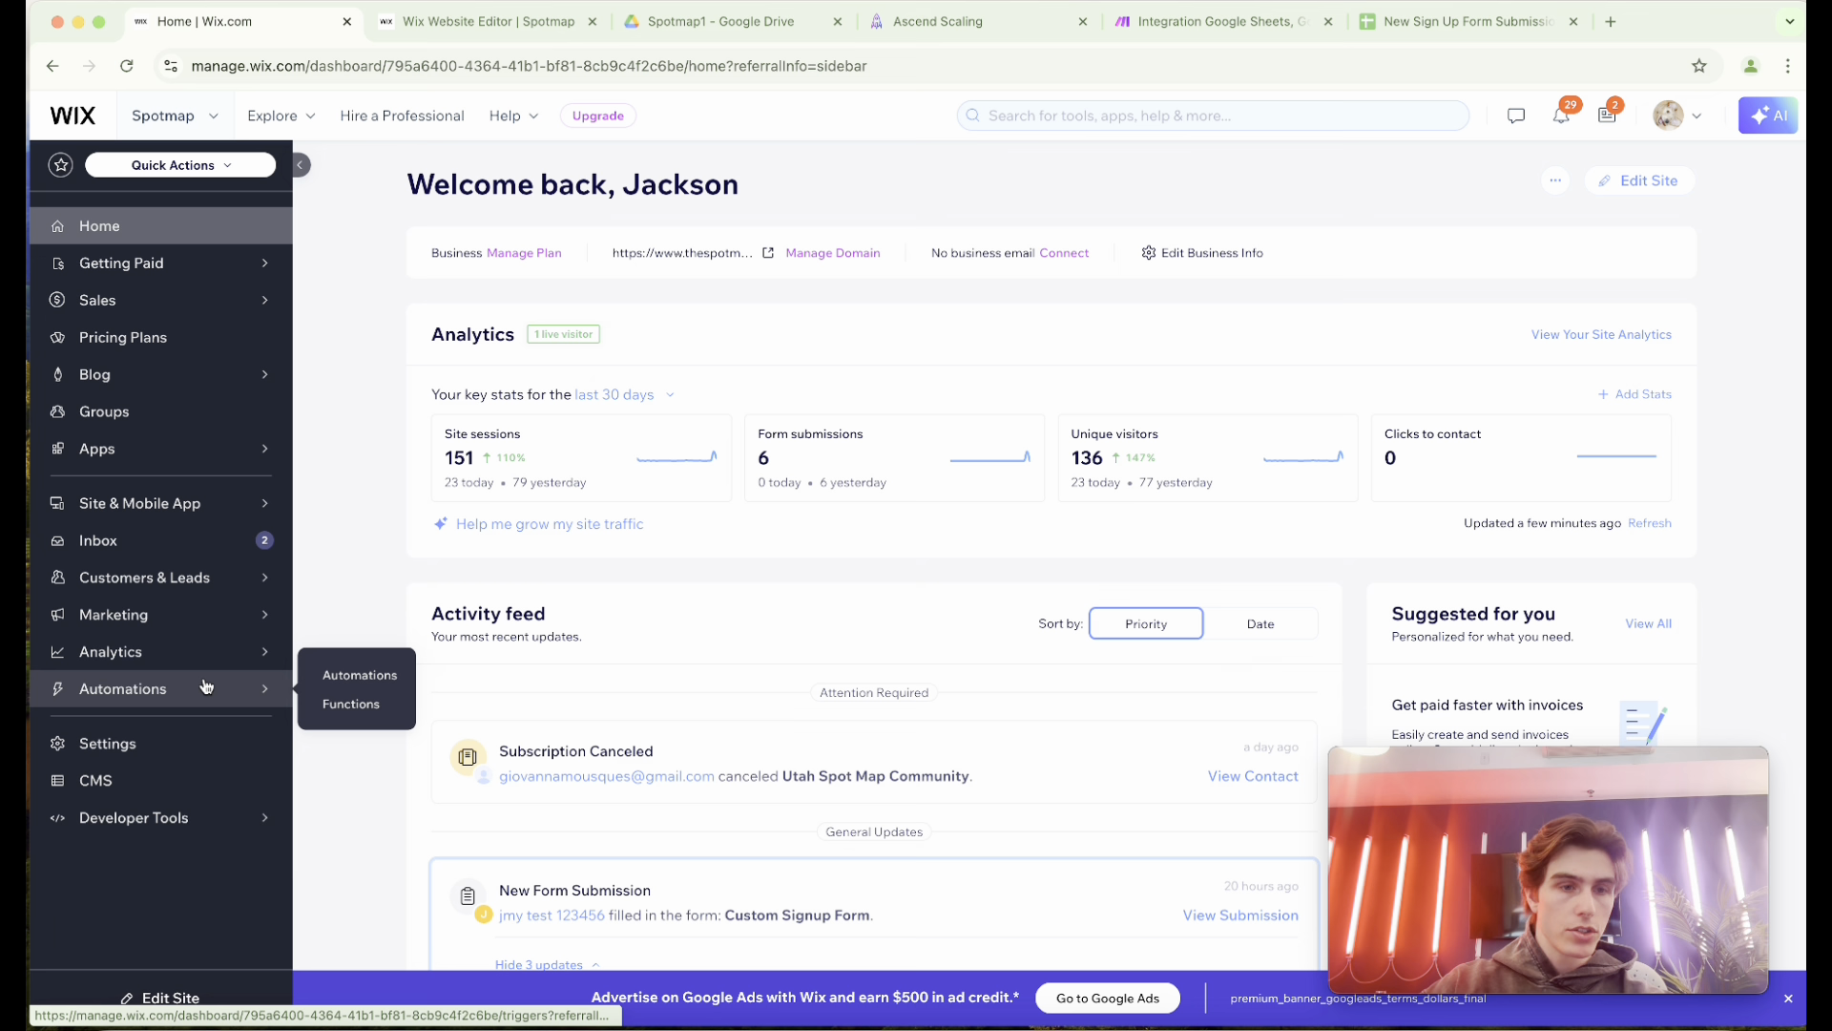
click(368, 676)
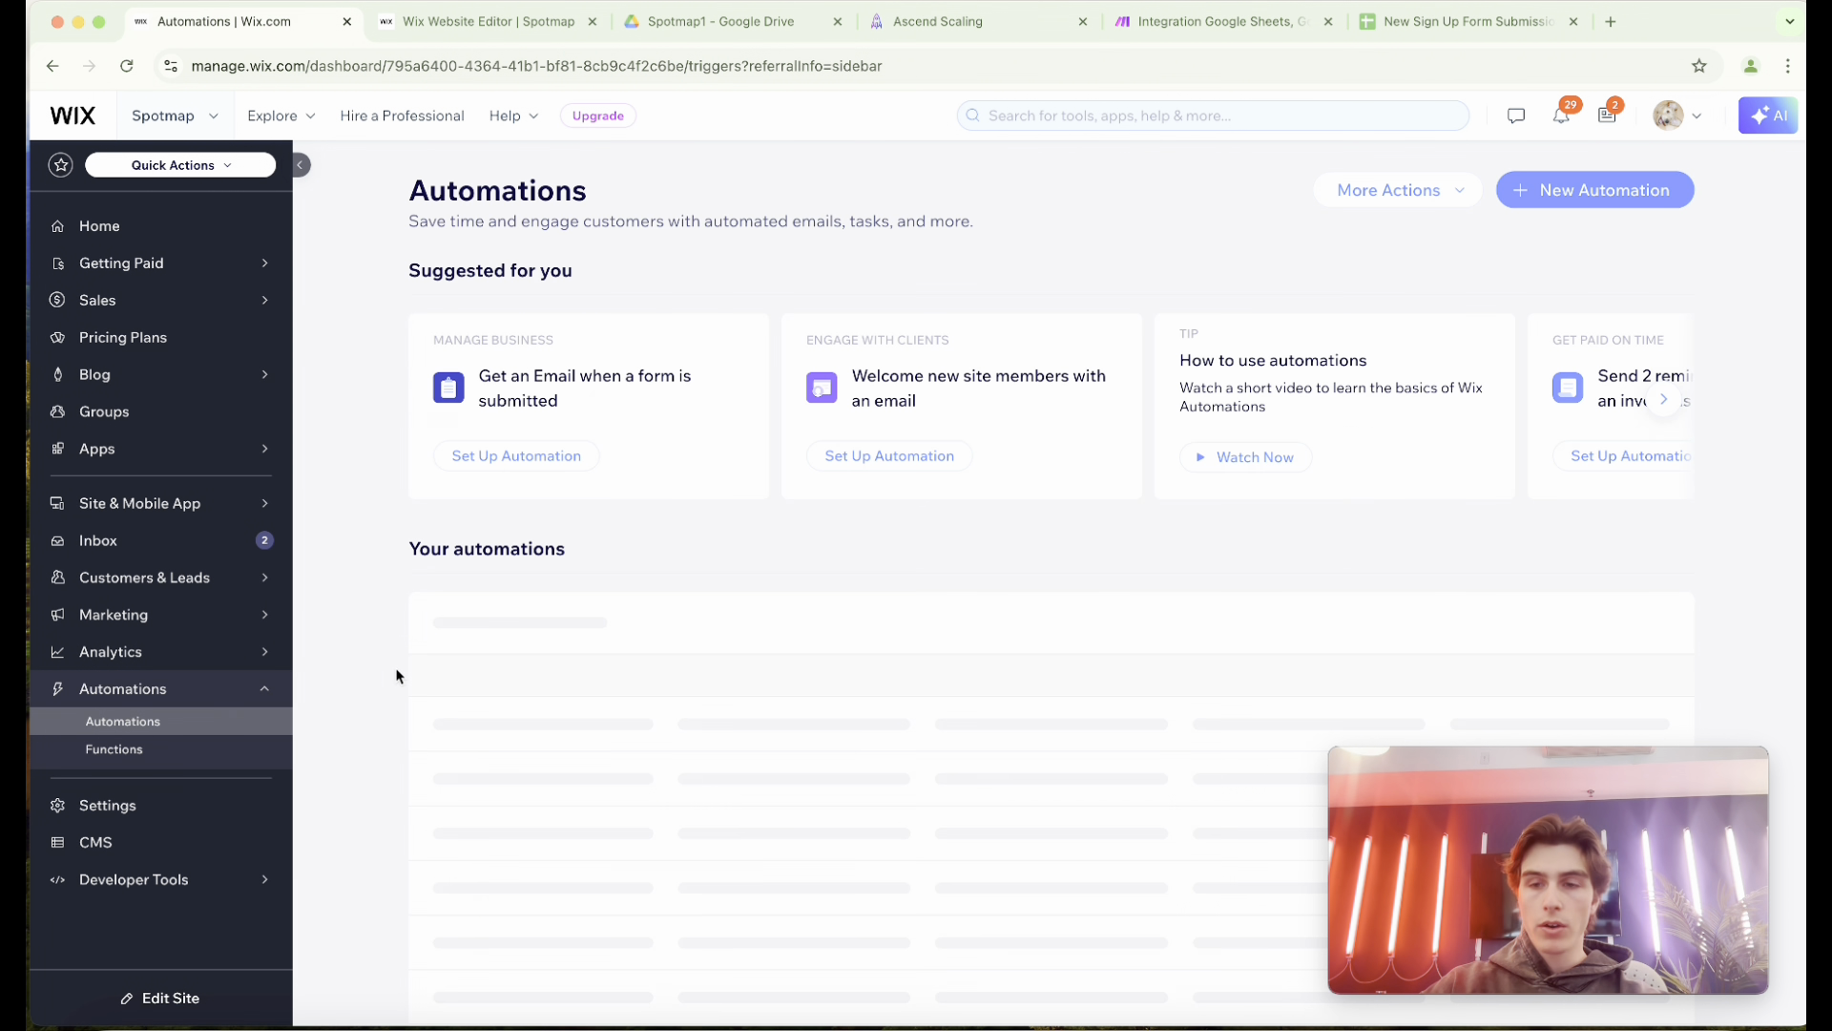
scroll(605, 535, down, 1)
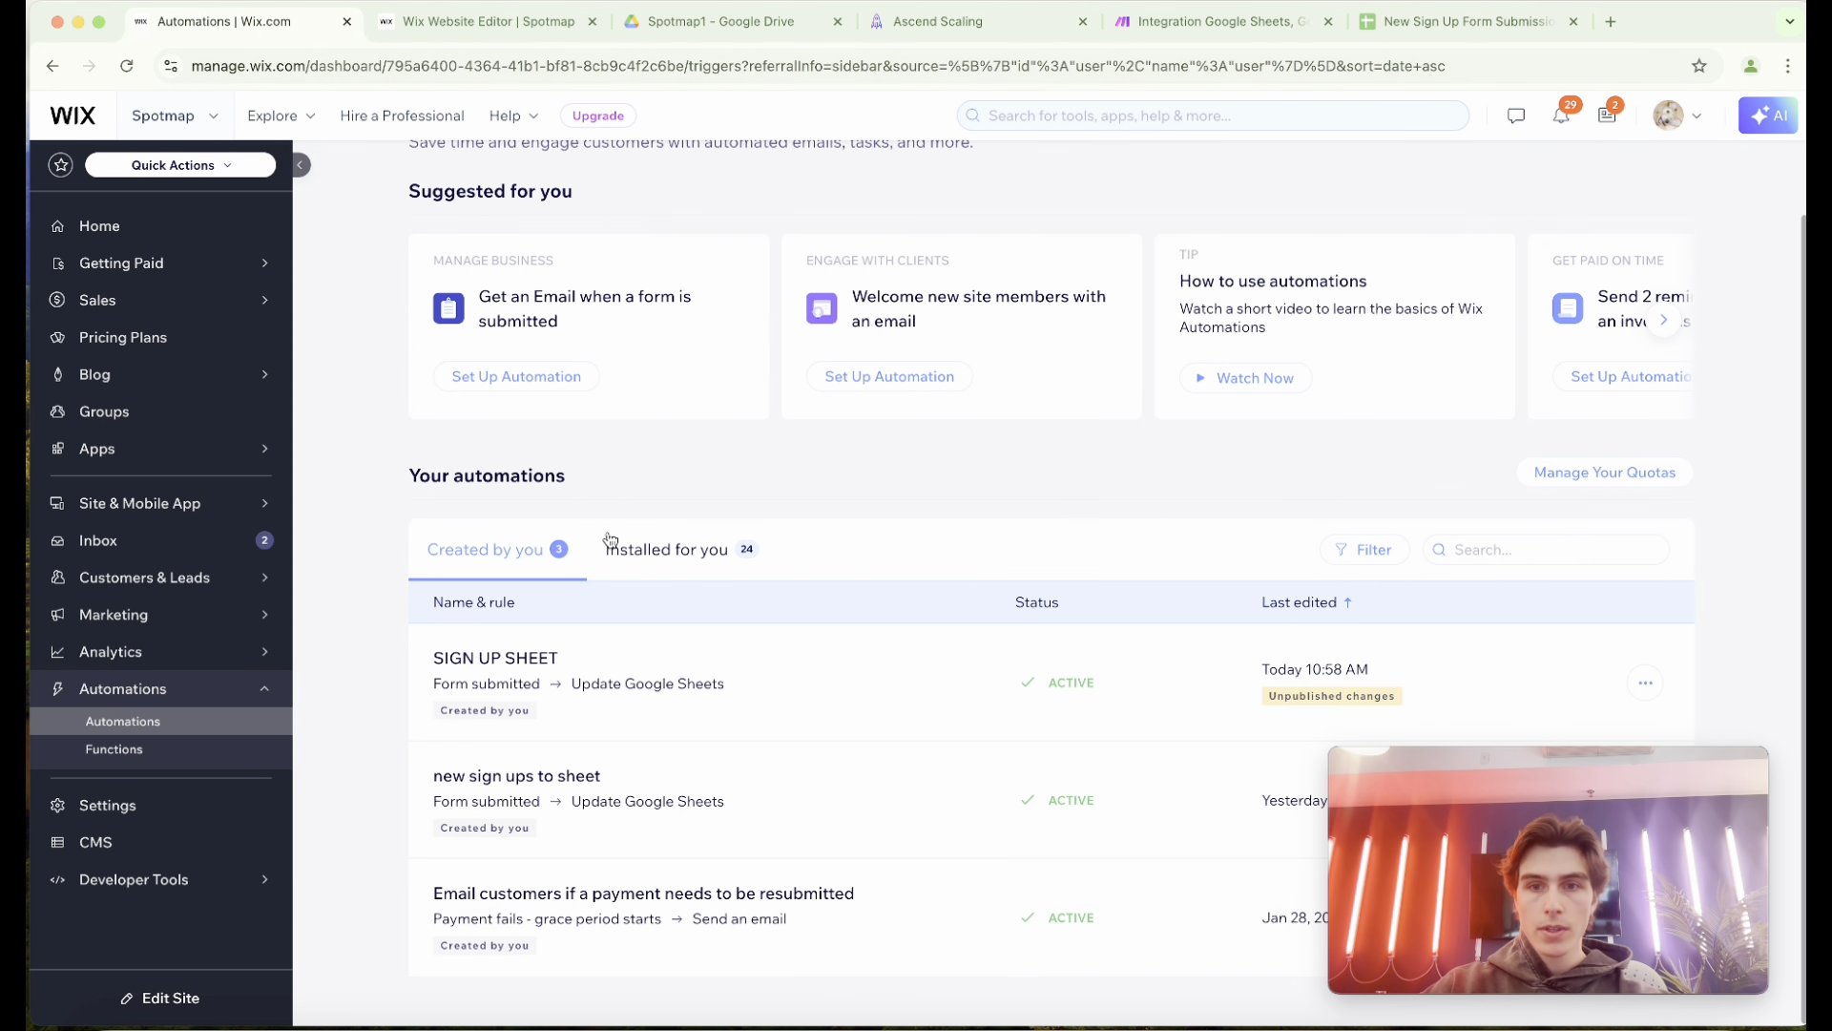
scroll(1350, 621, up, 1)
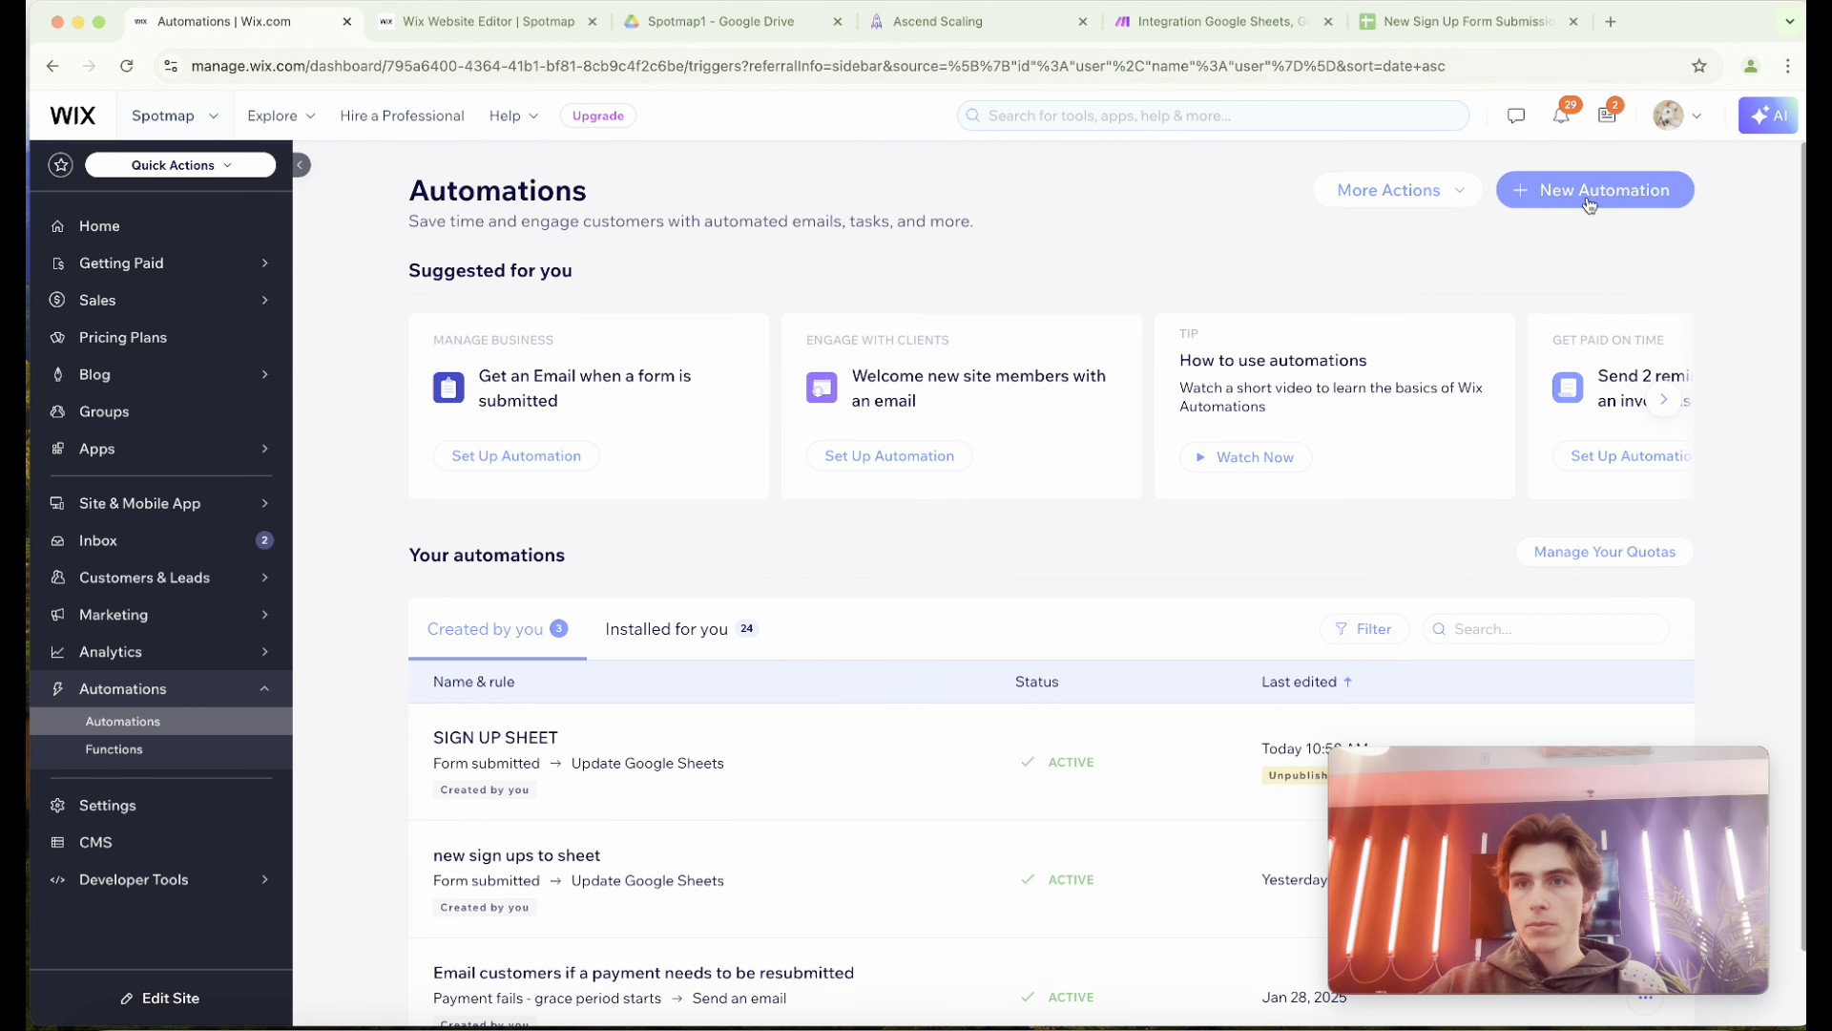
scroll(1365, 525, down, 1)
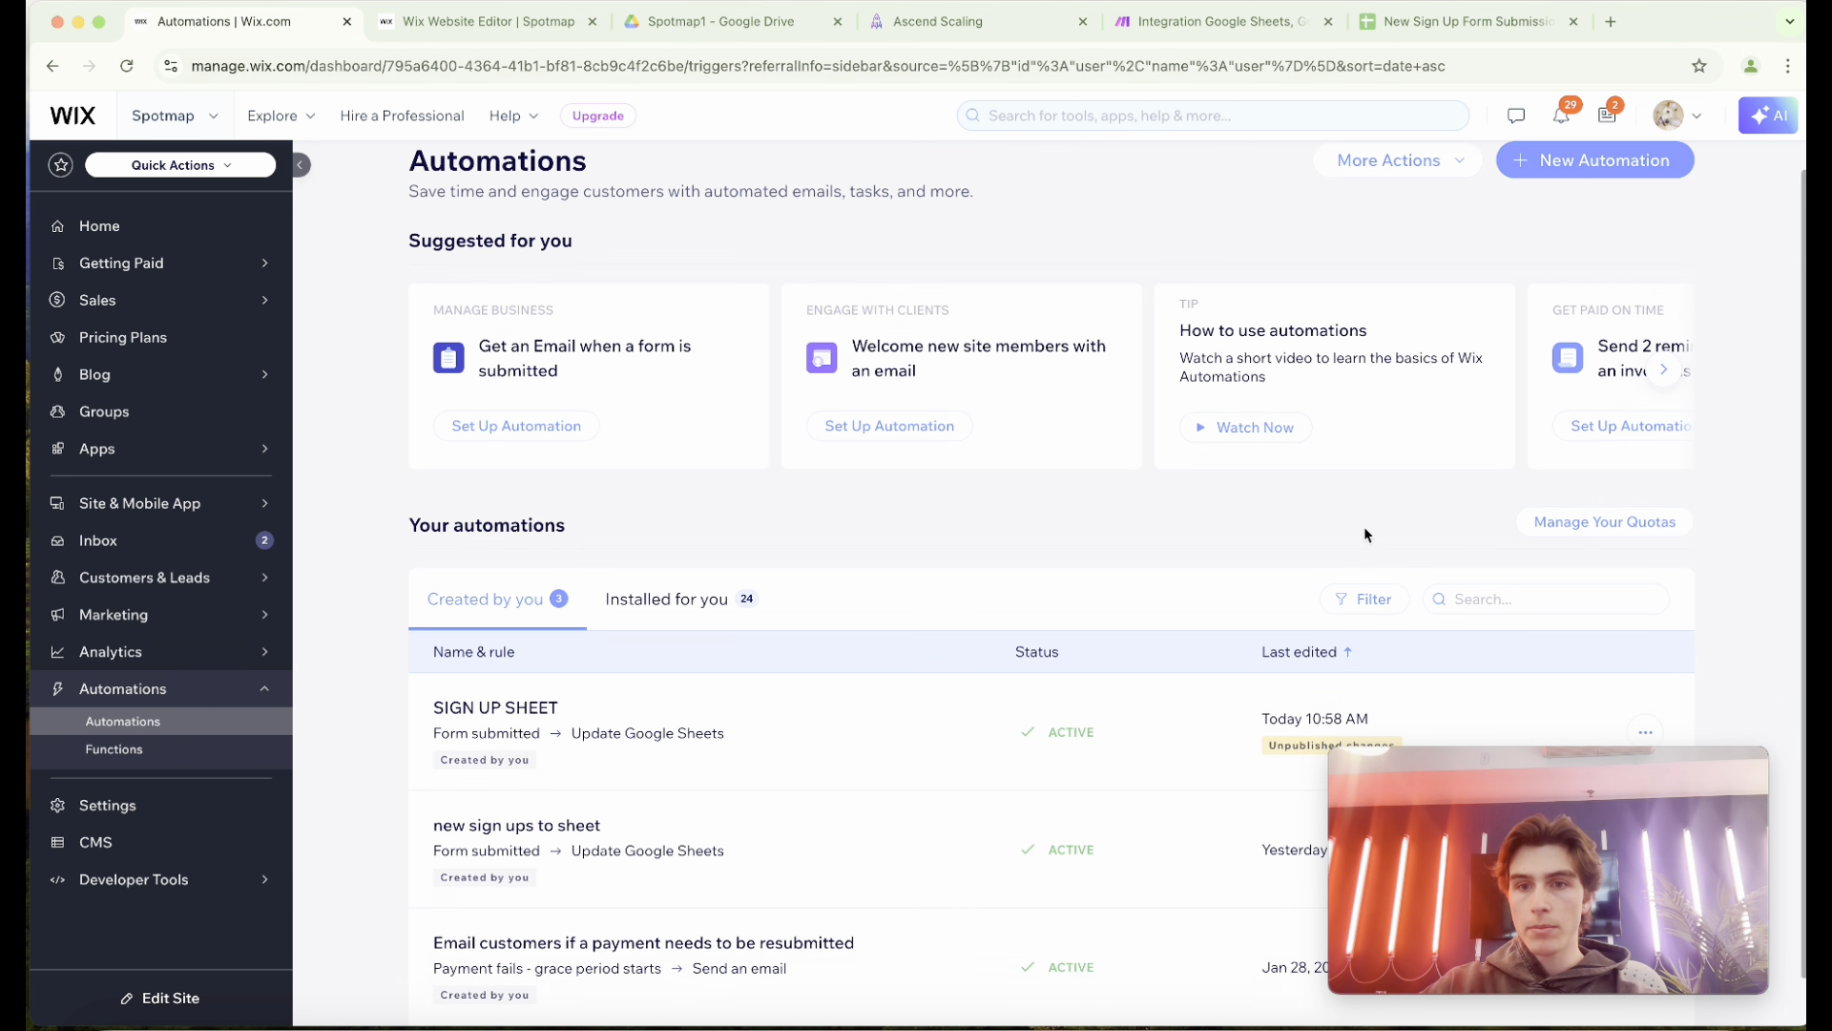
click(1655, 687)
click(1478, 640)
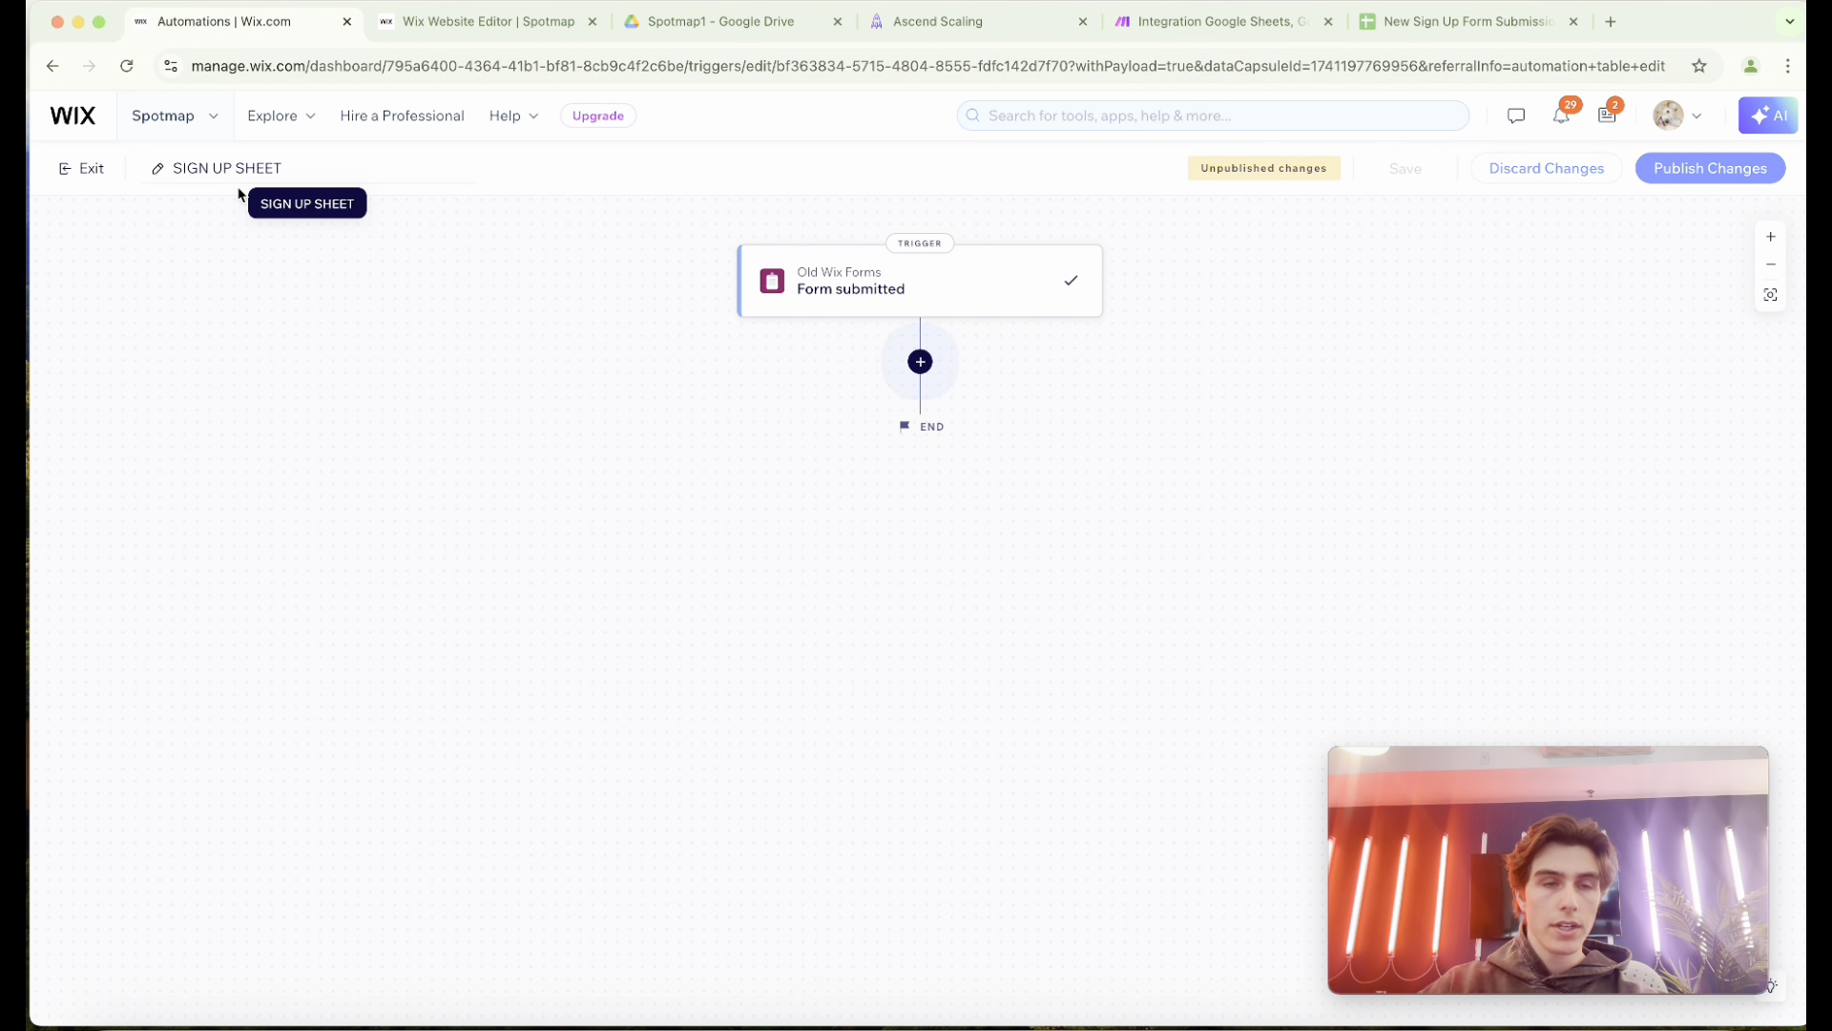
Set the trigger to the Old Wix Forms "Form submitted" event, reselecting Custom Signup Form as the specific form.
click(891, 295)
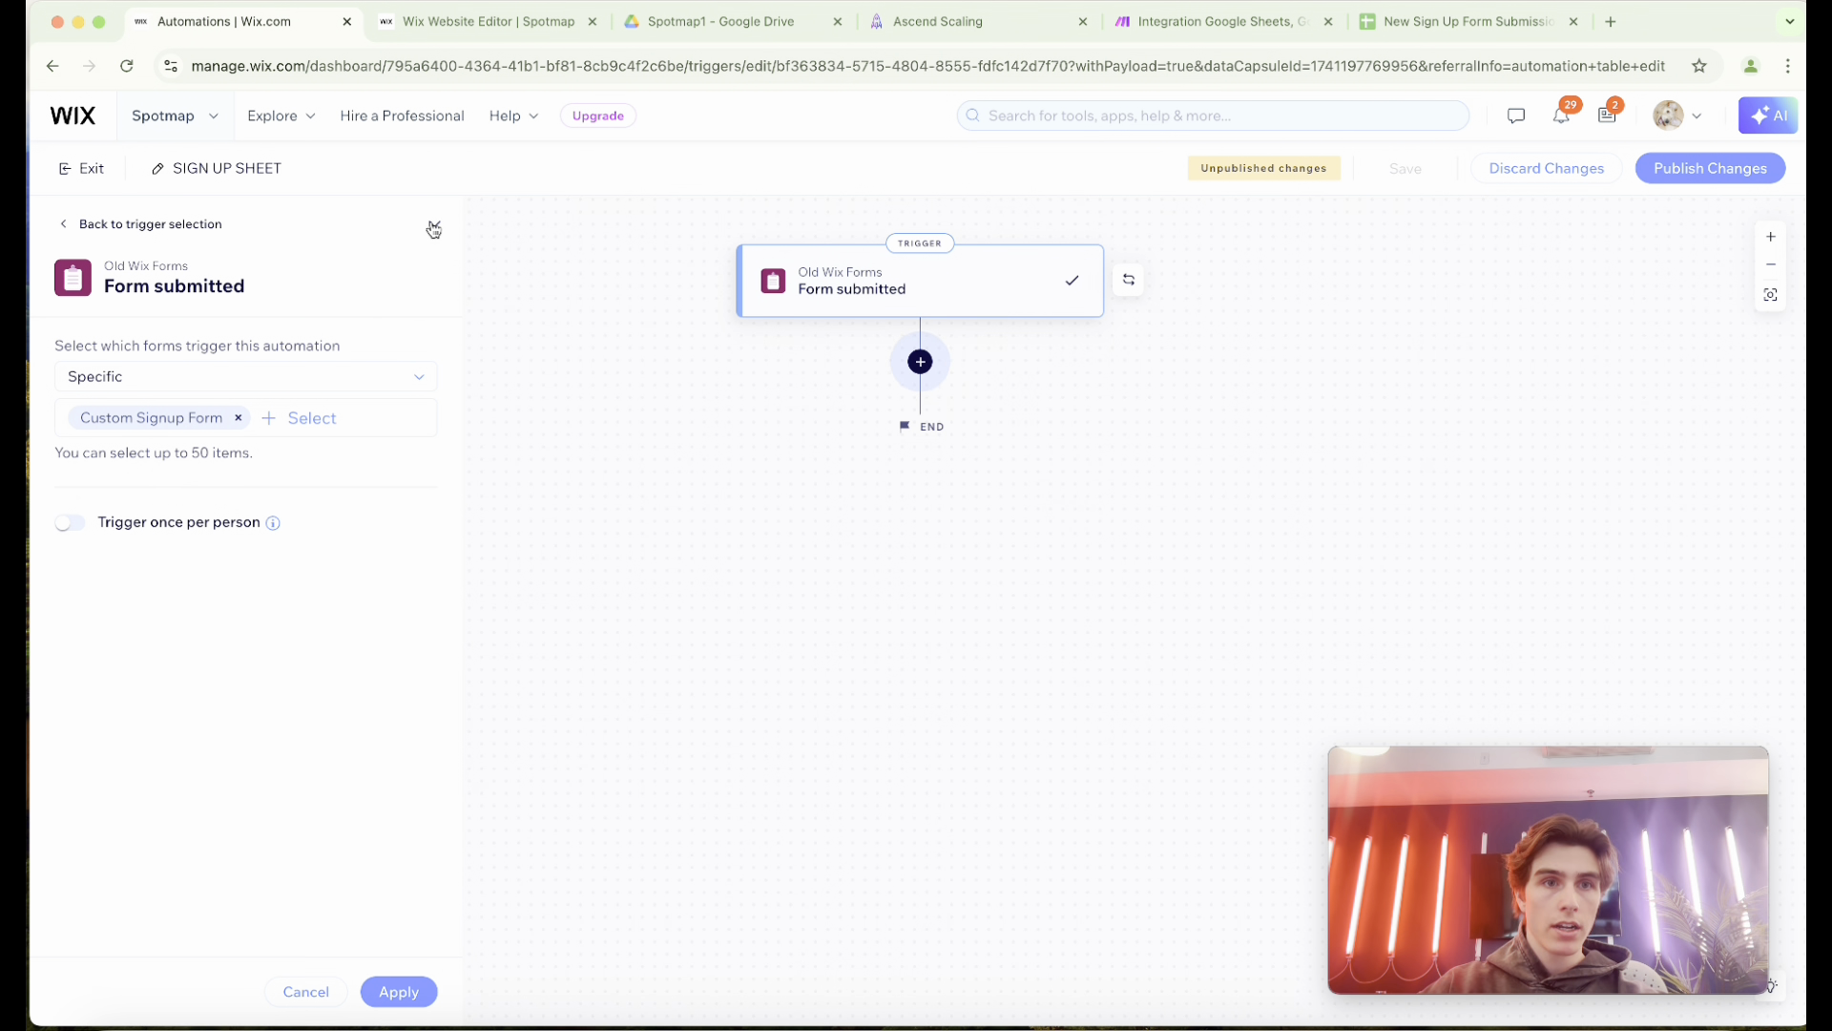
click(1129, 280)
scroll(162, 668, down, 15)
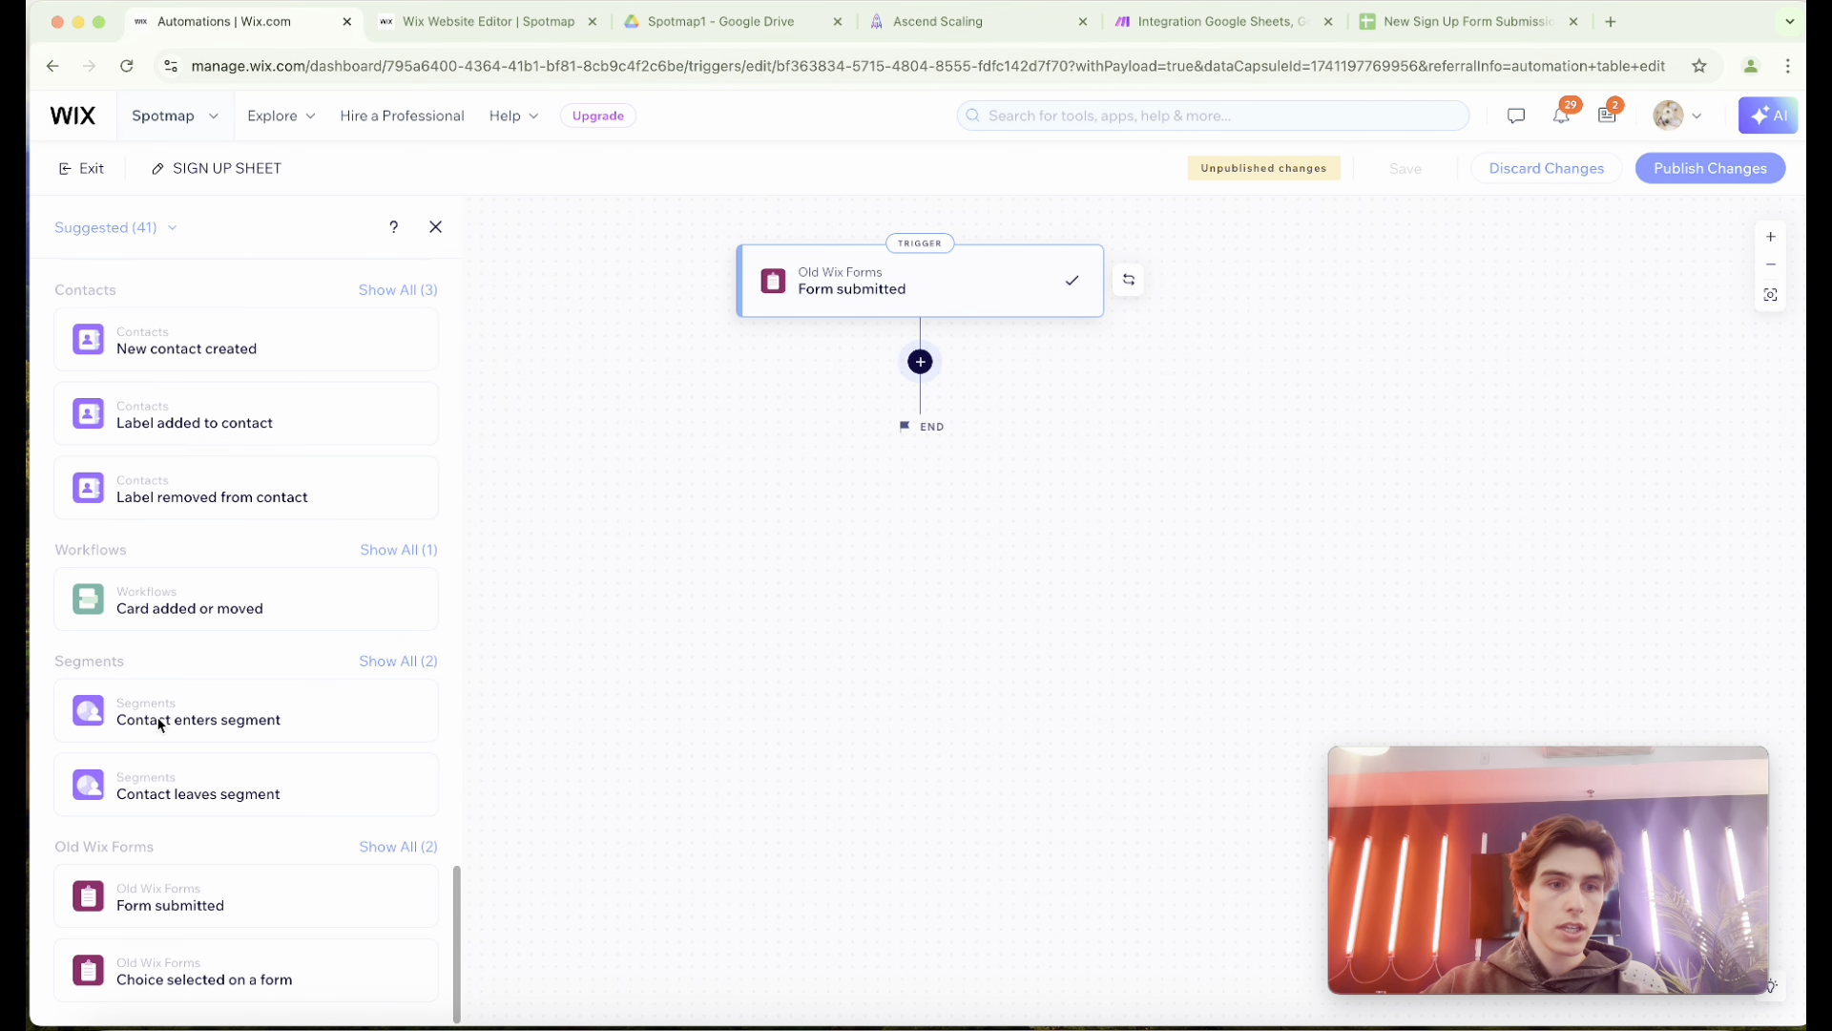
click(195, 902)
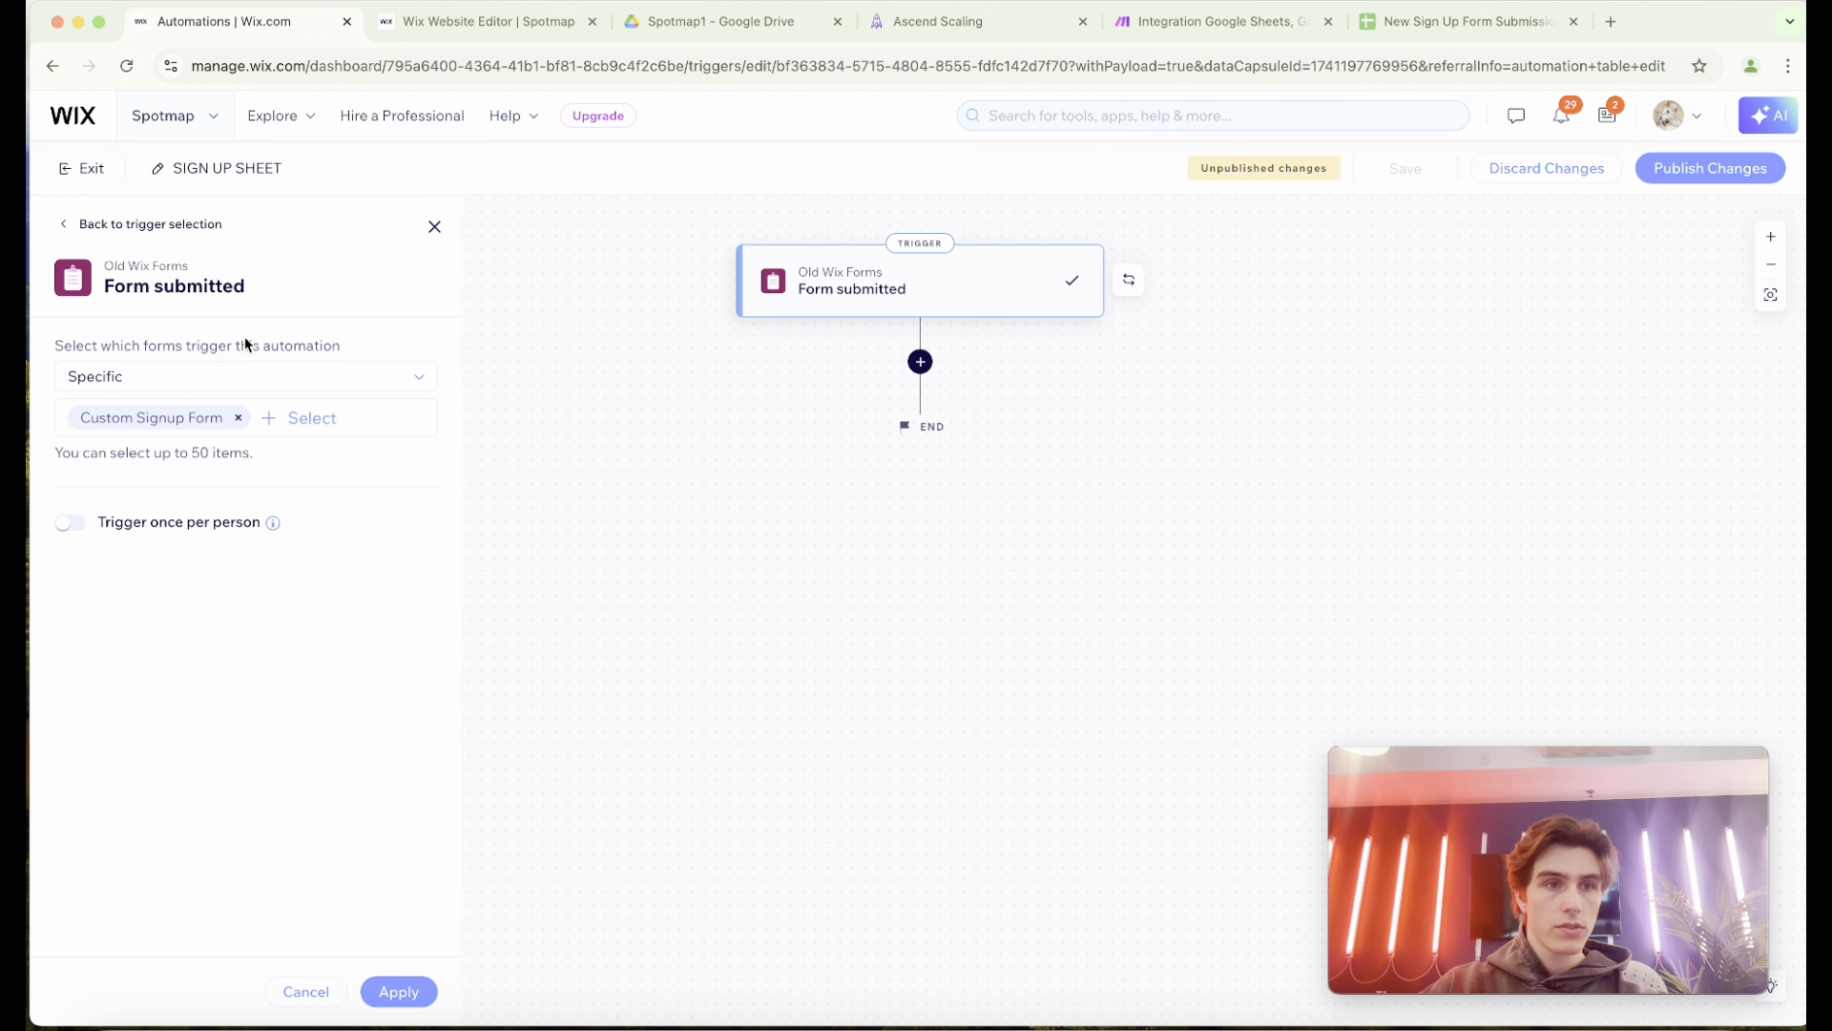
click(238, 417)
click(128, 416)
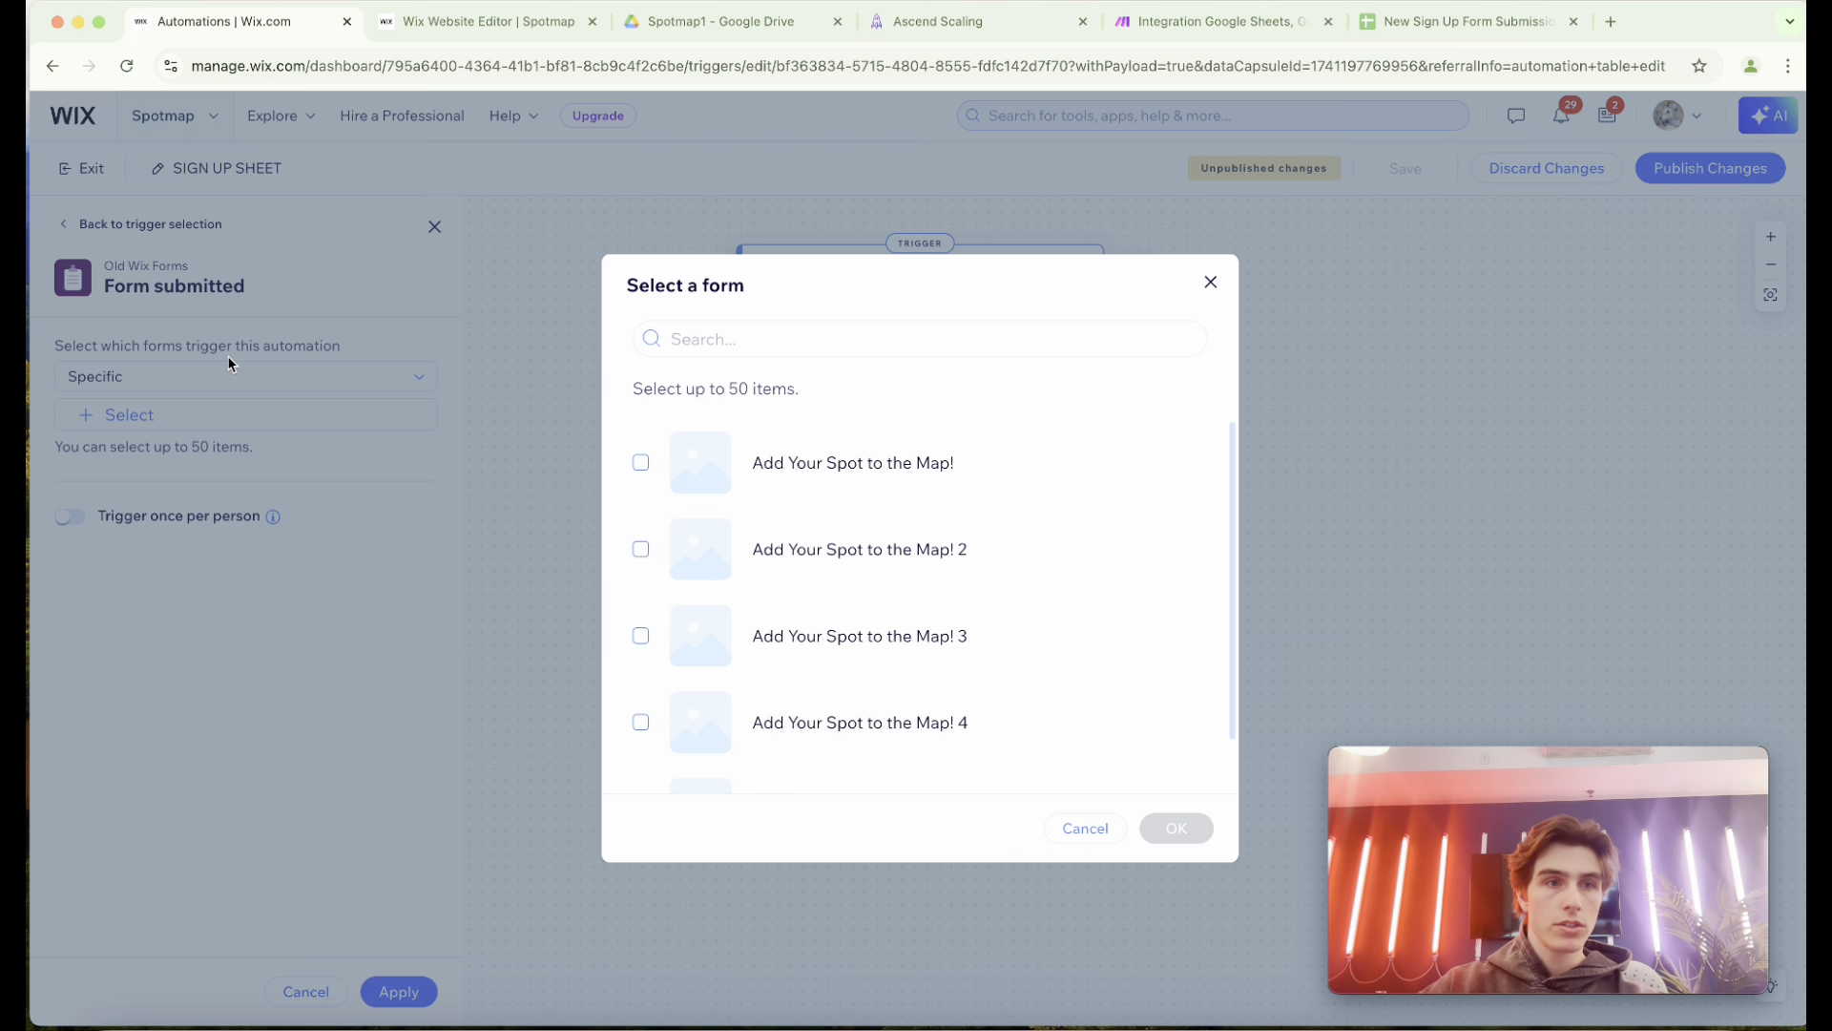
scroll(859, 544, down, 1)
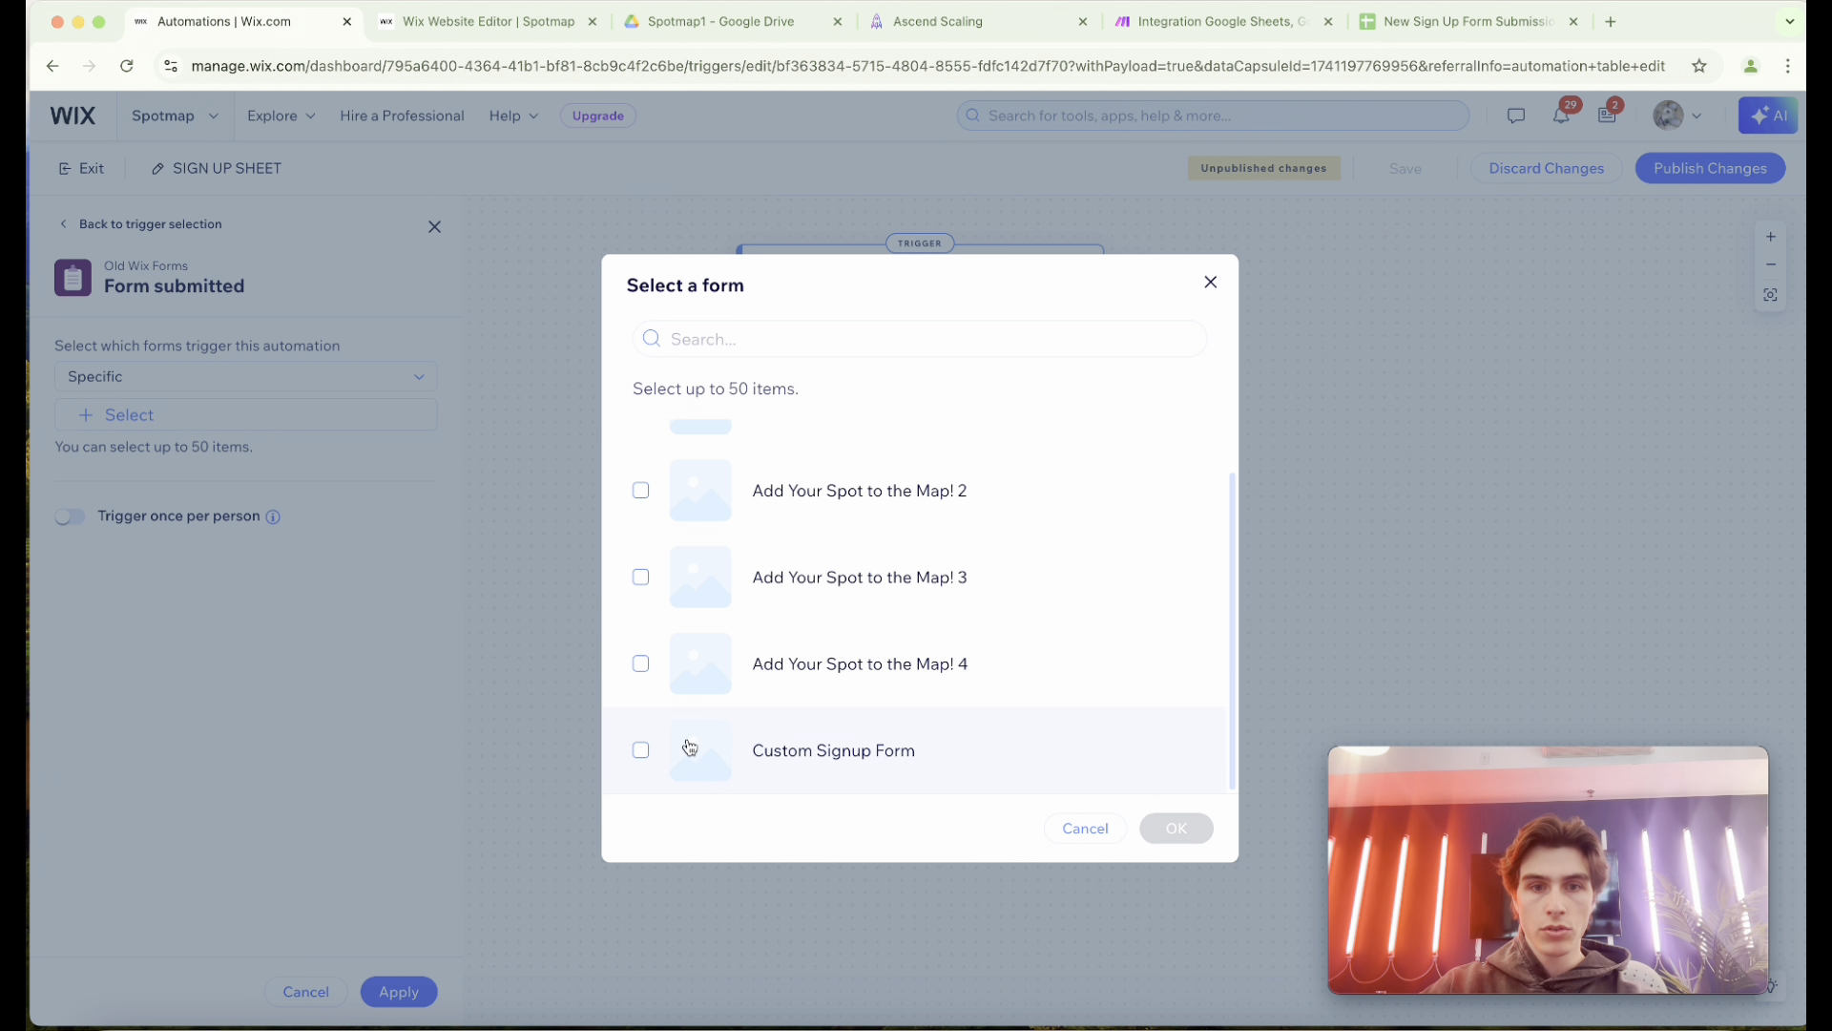
click(641, 750)
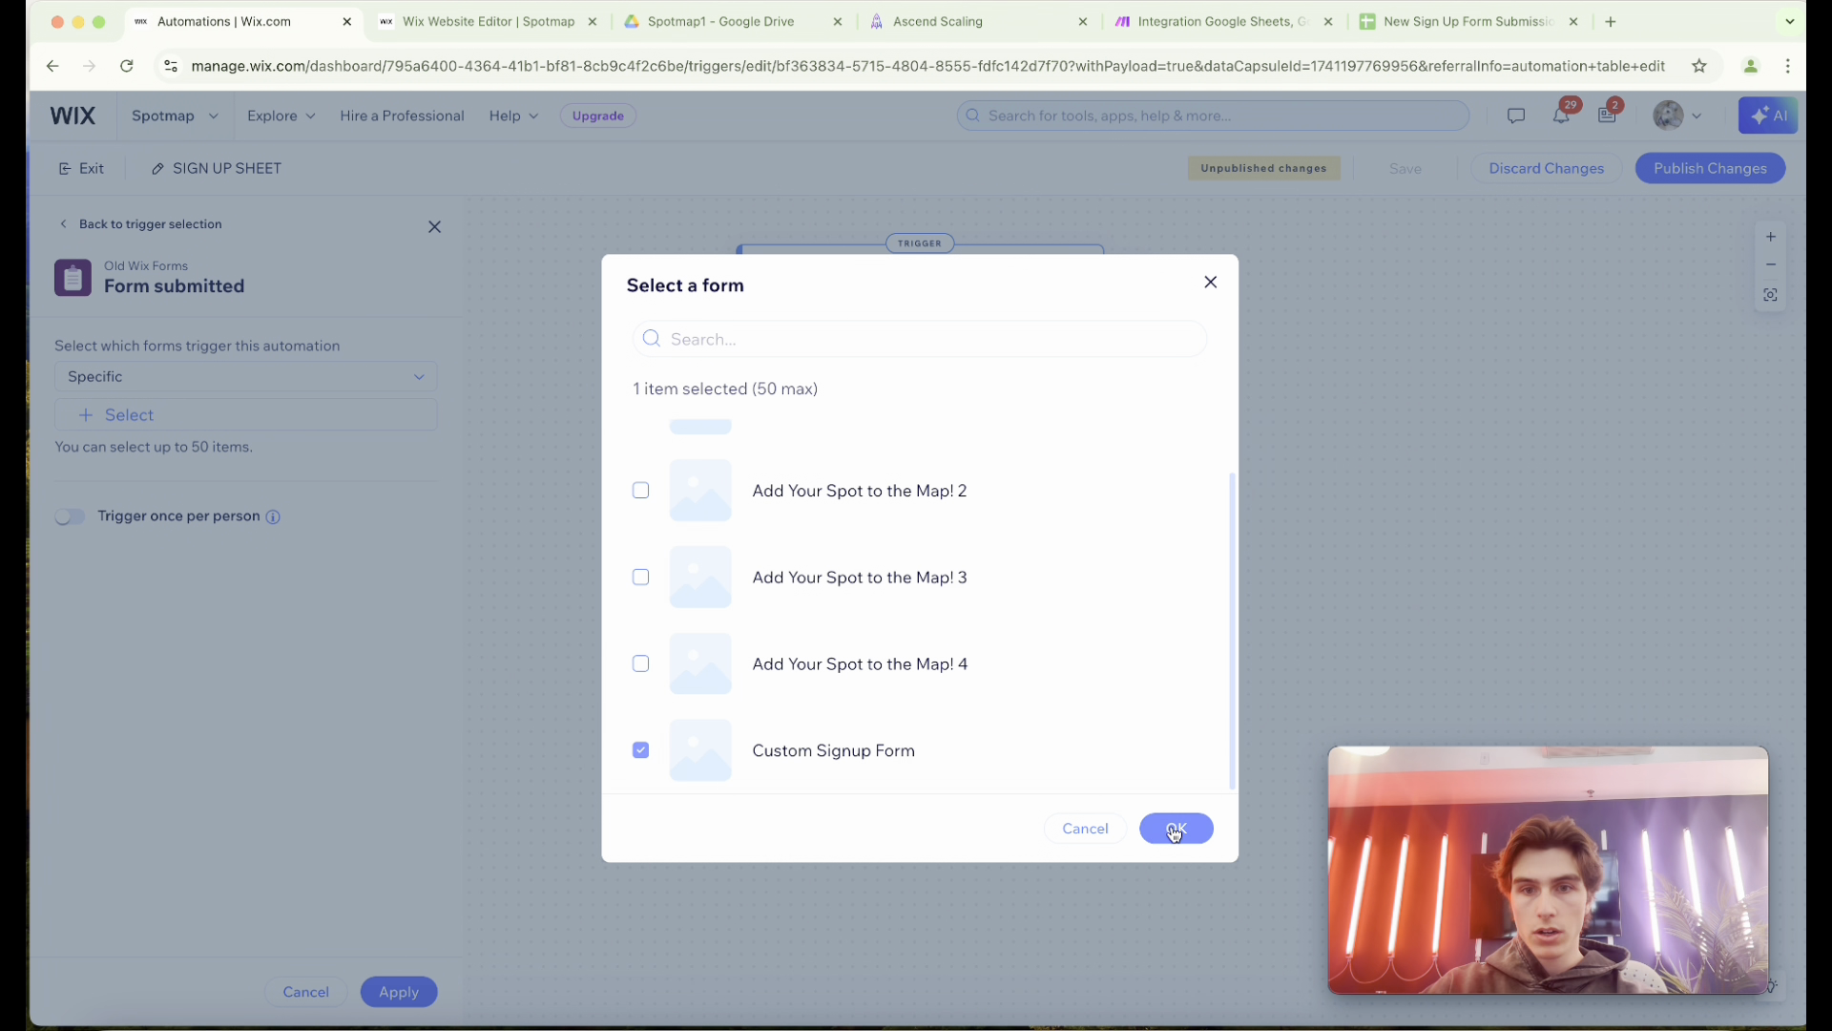
click(1175, 830)
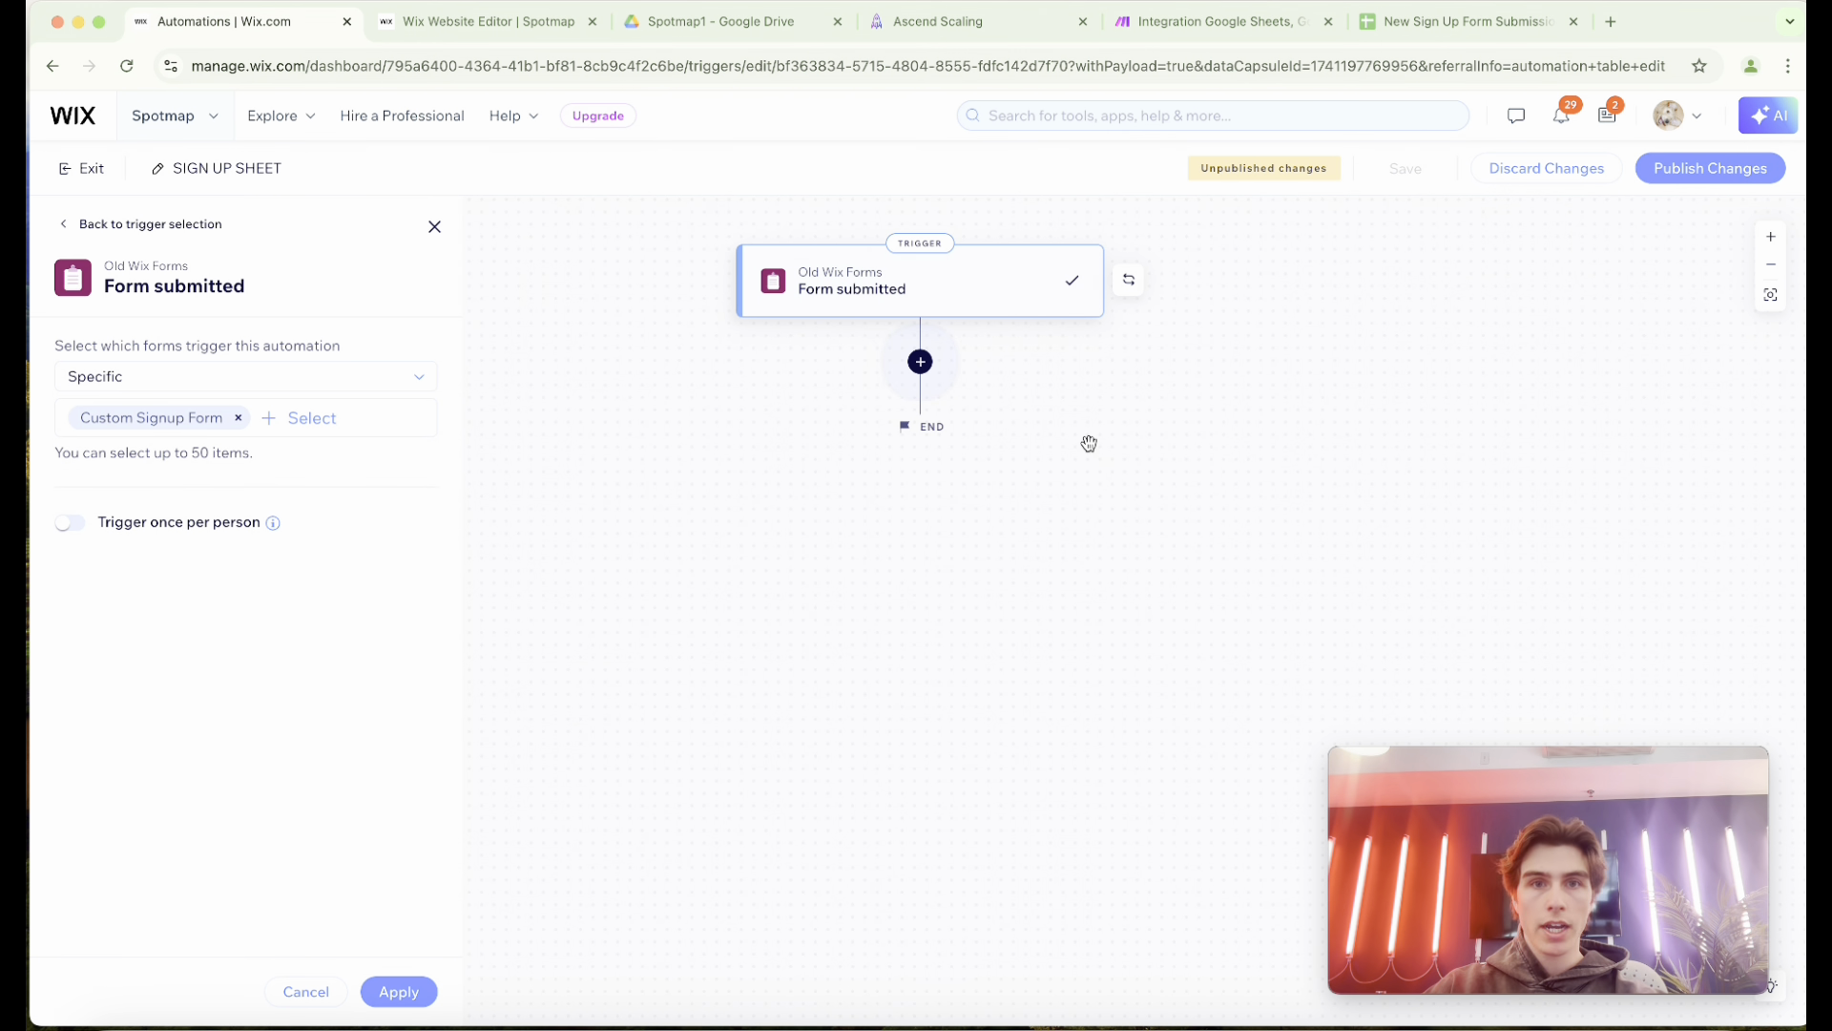
Add an Update Google Sheets action after the trigger and open its spreadsheet selection.
click(921, 361)
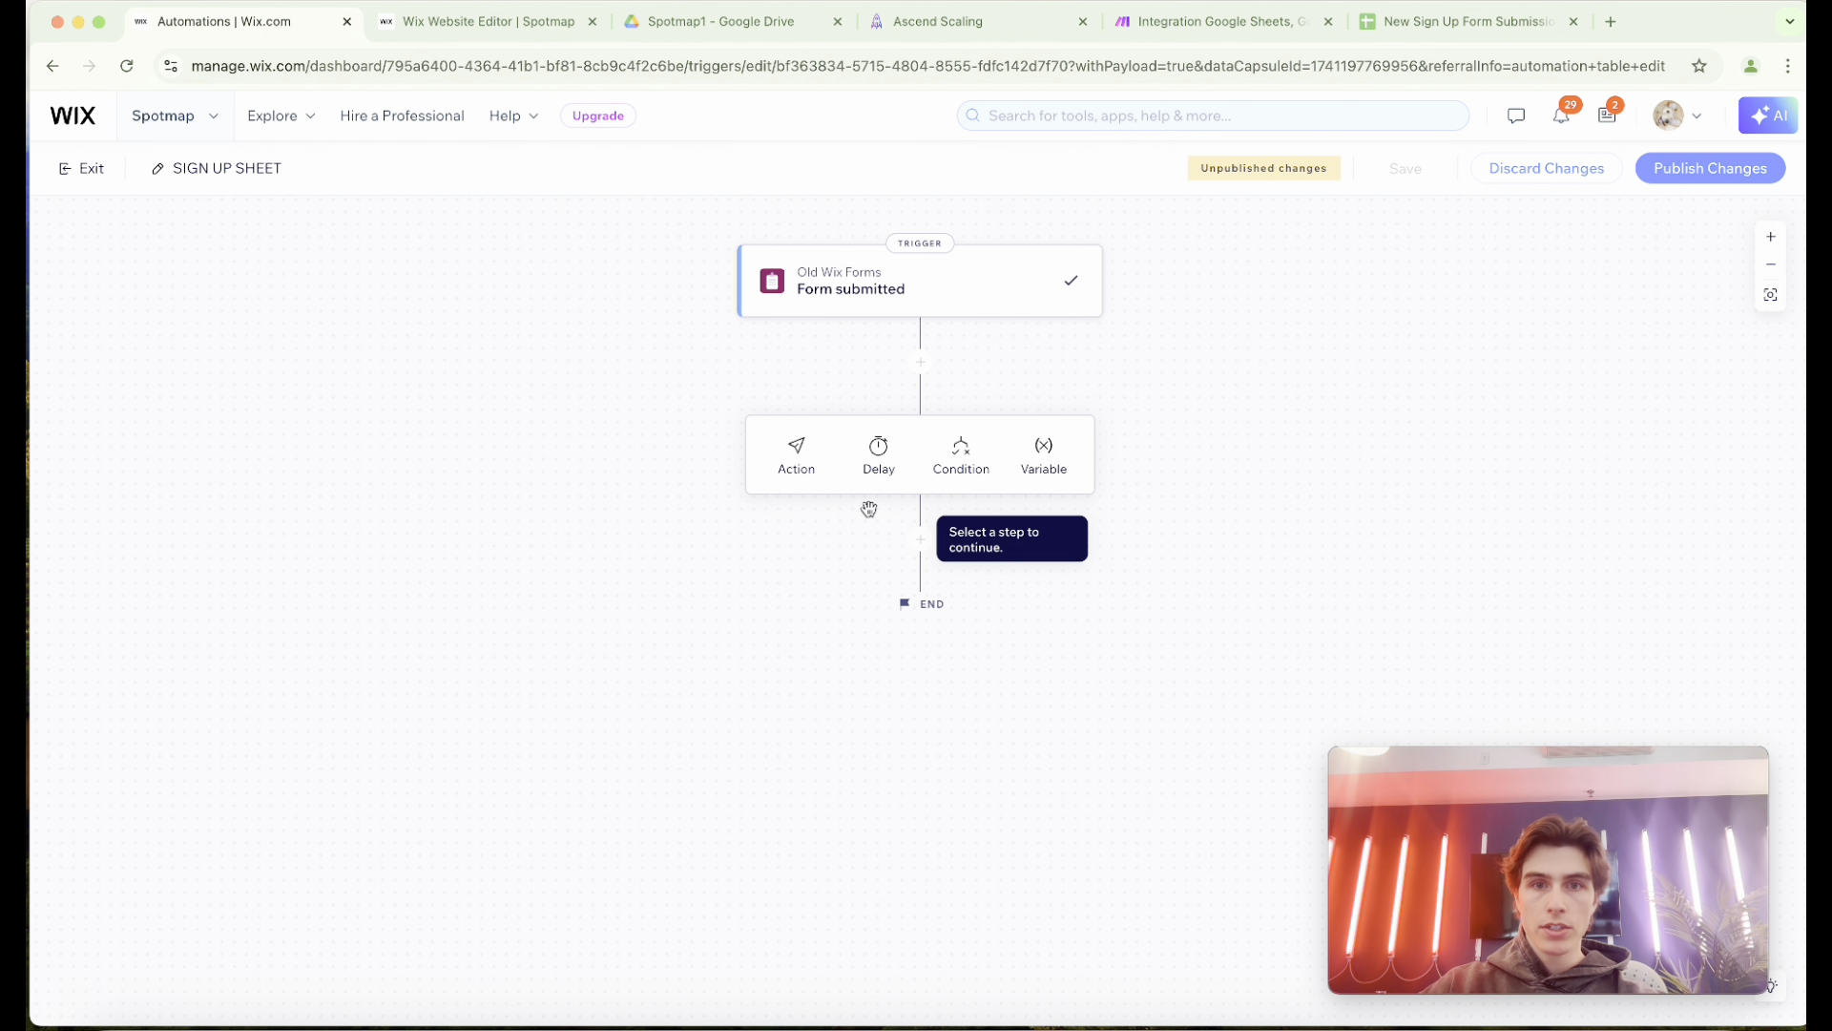
click(798, 466)
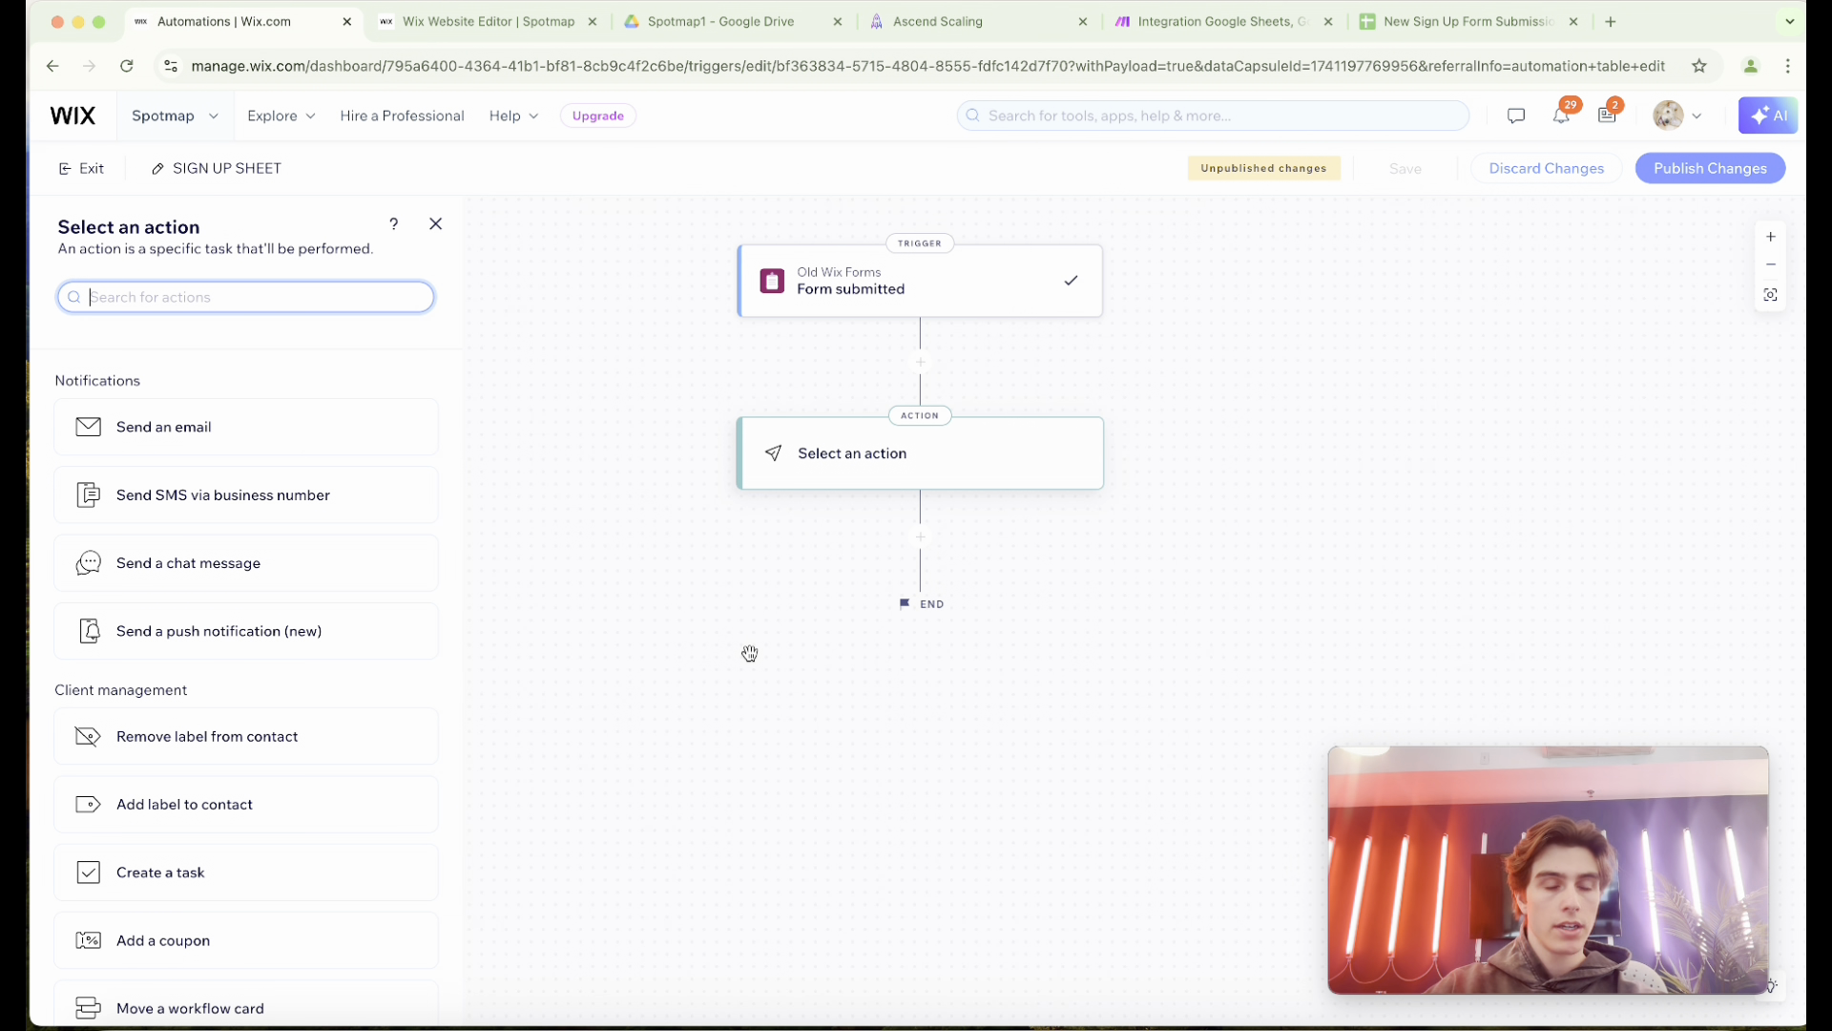
text(l)
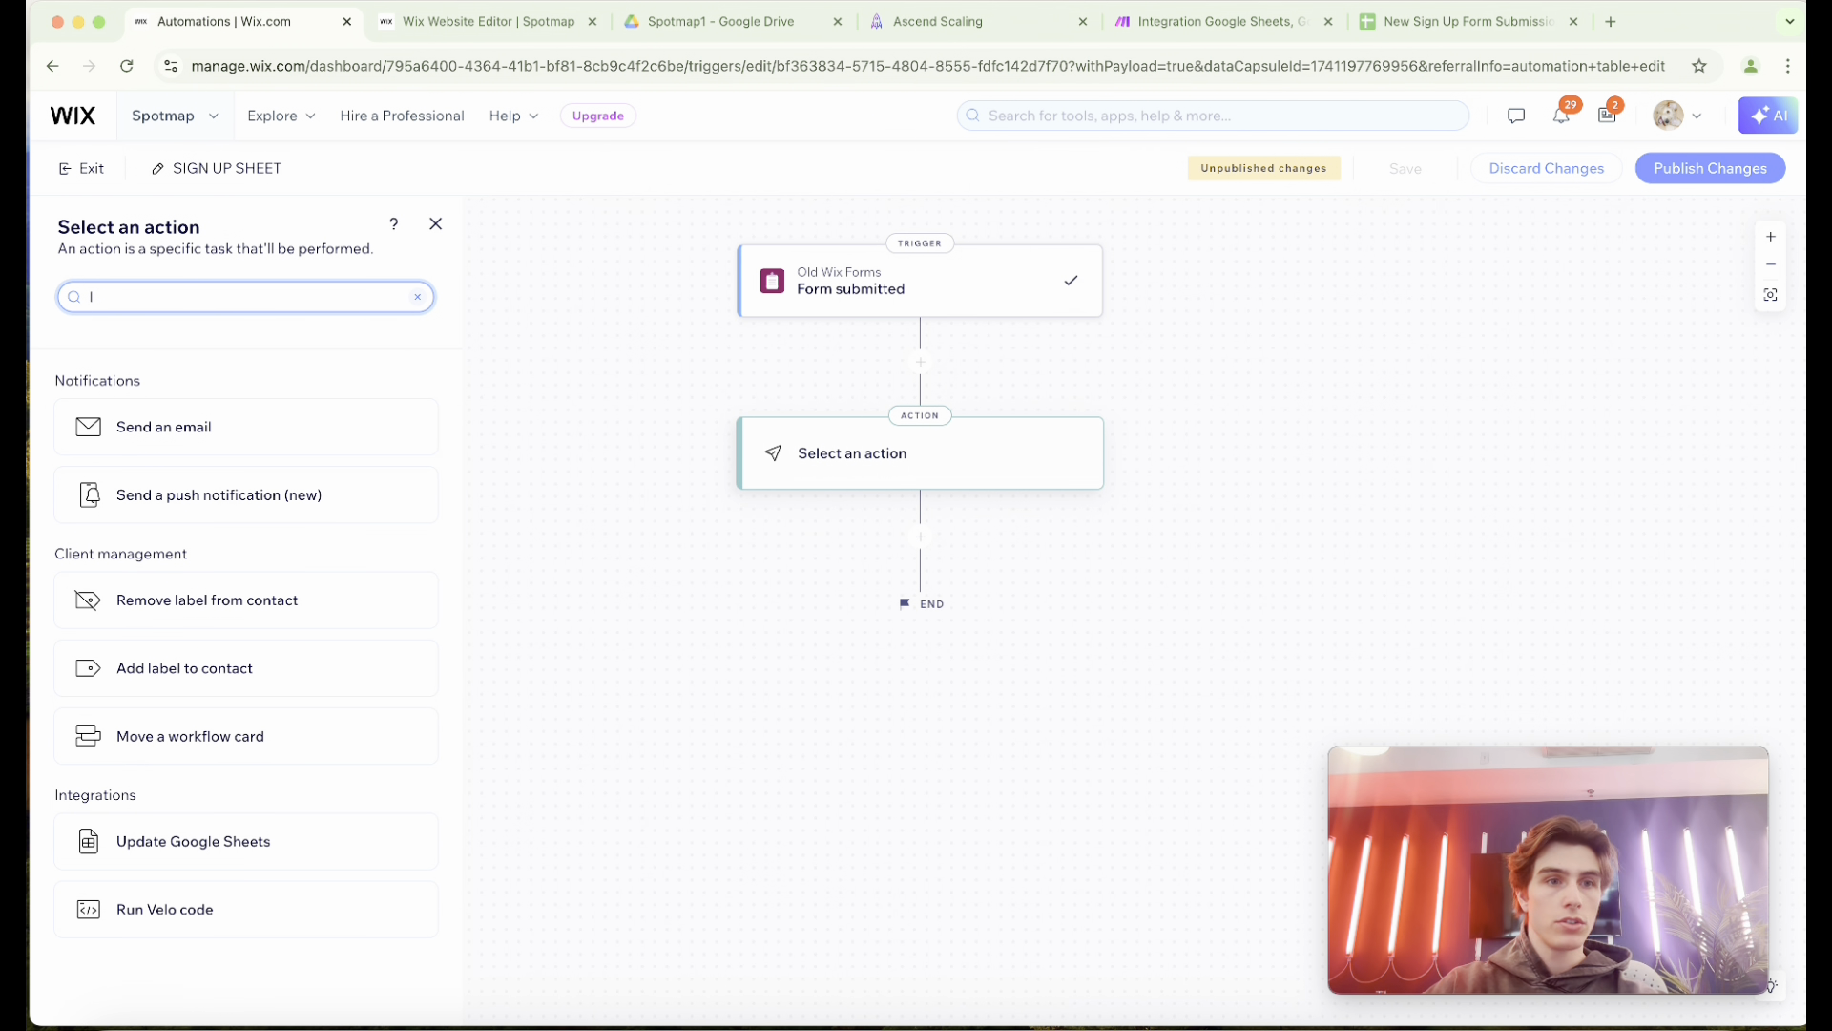
text(googl)
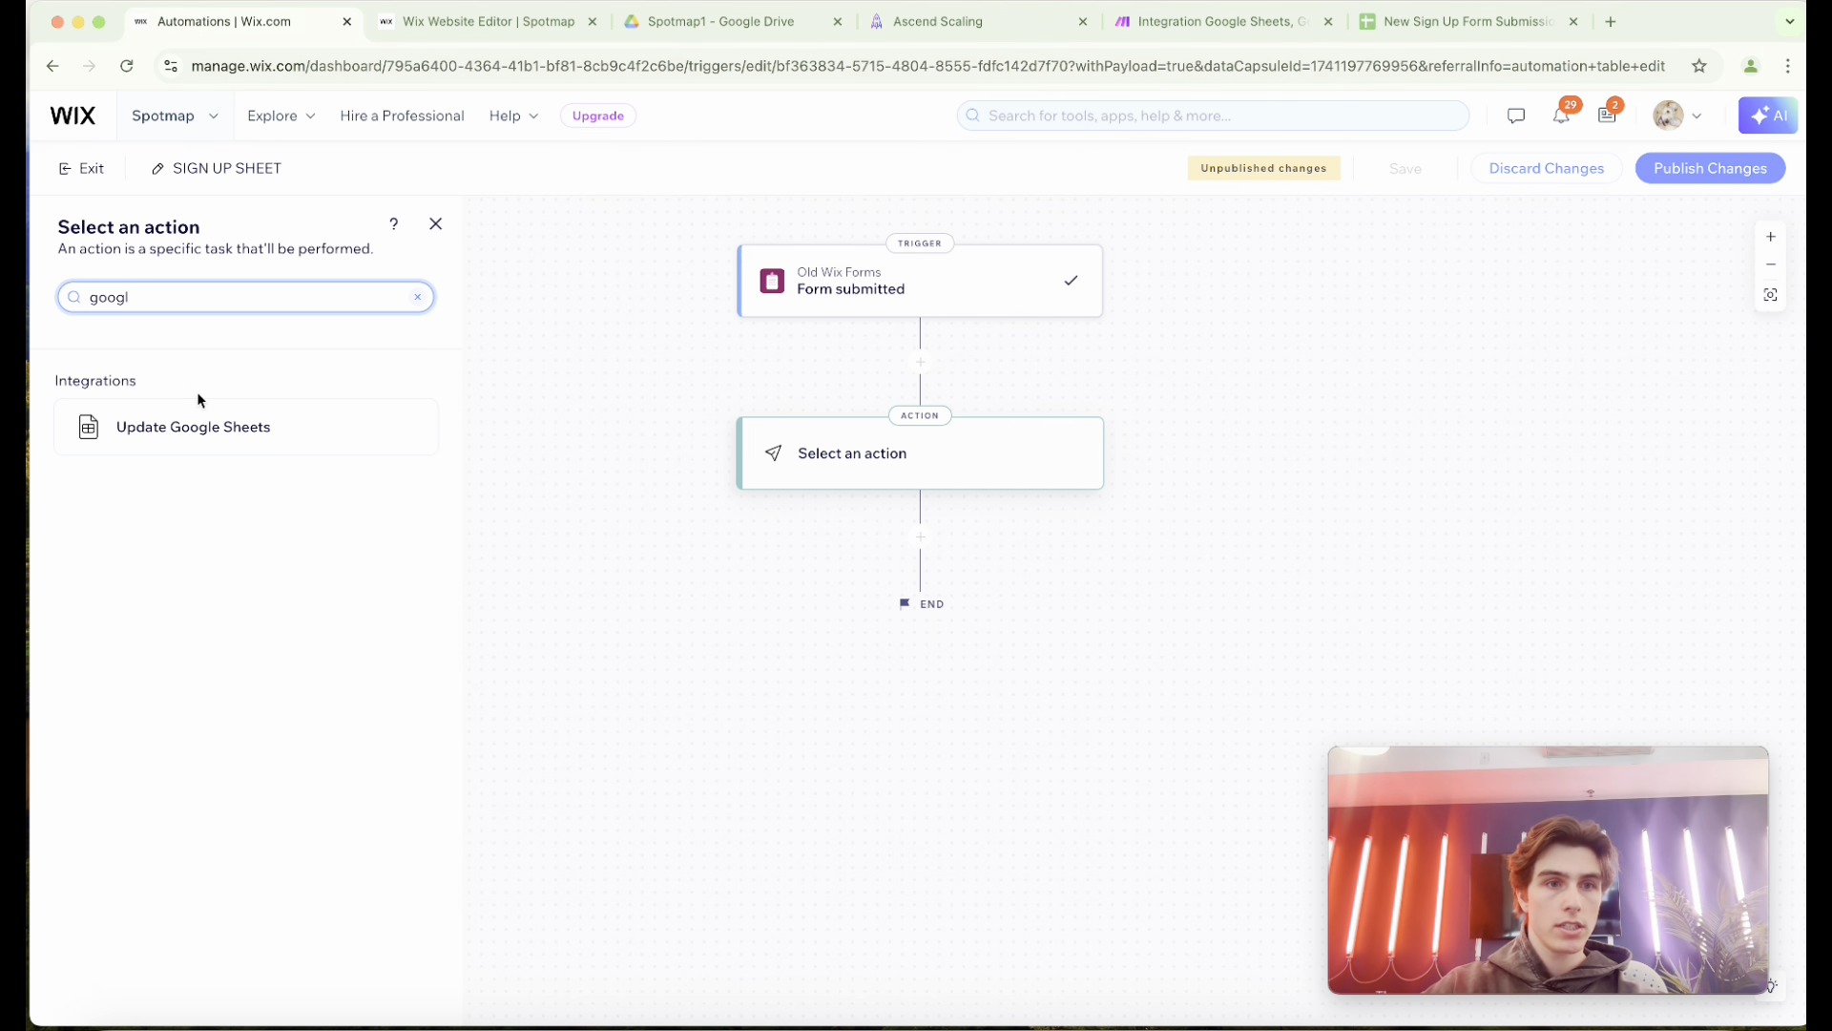
click(197, 426)
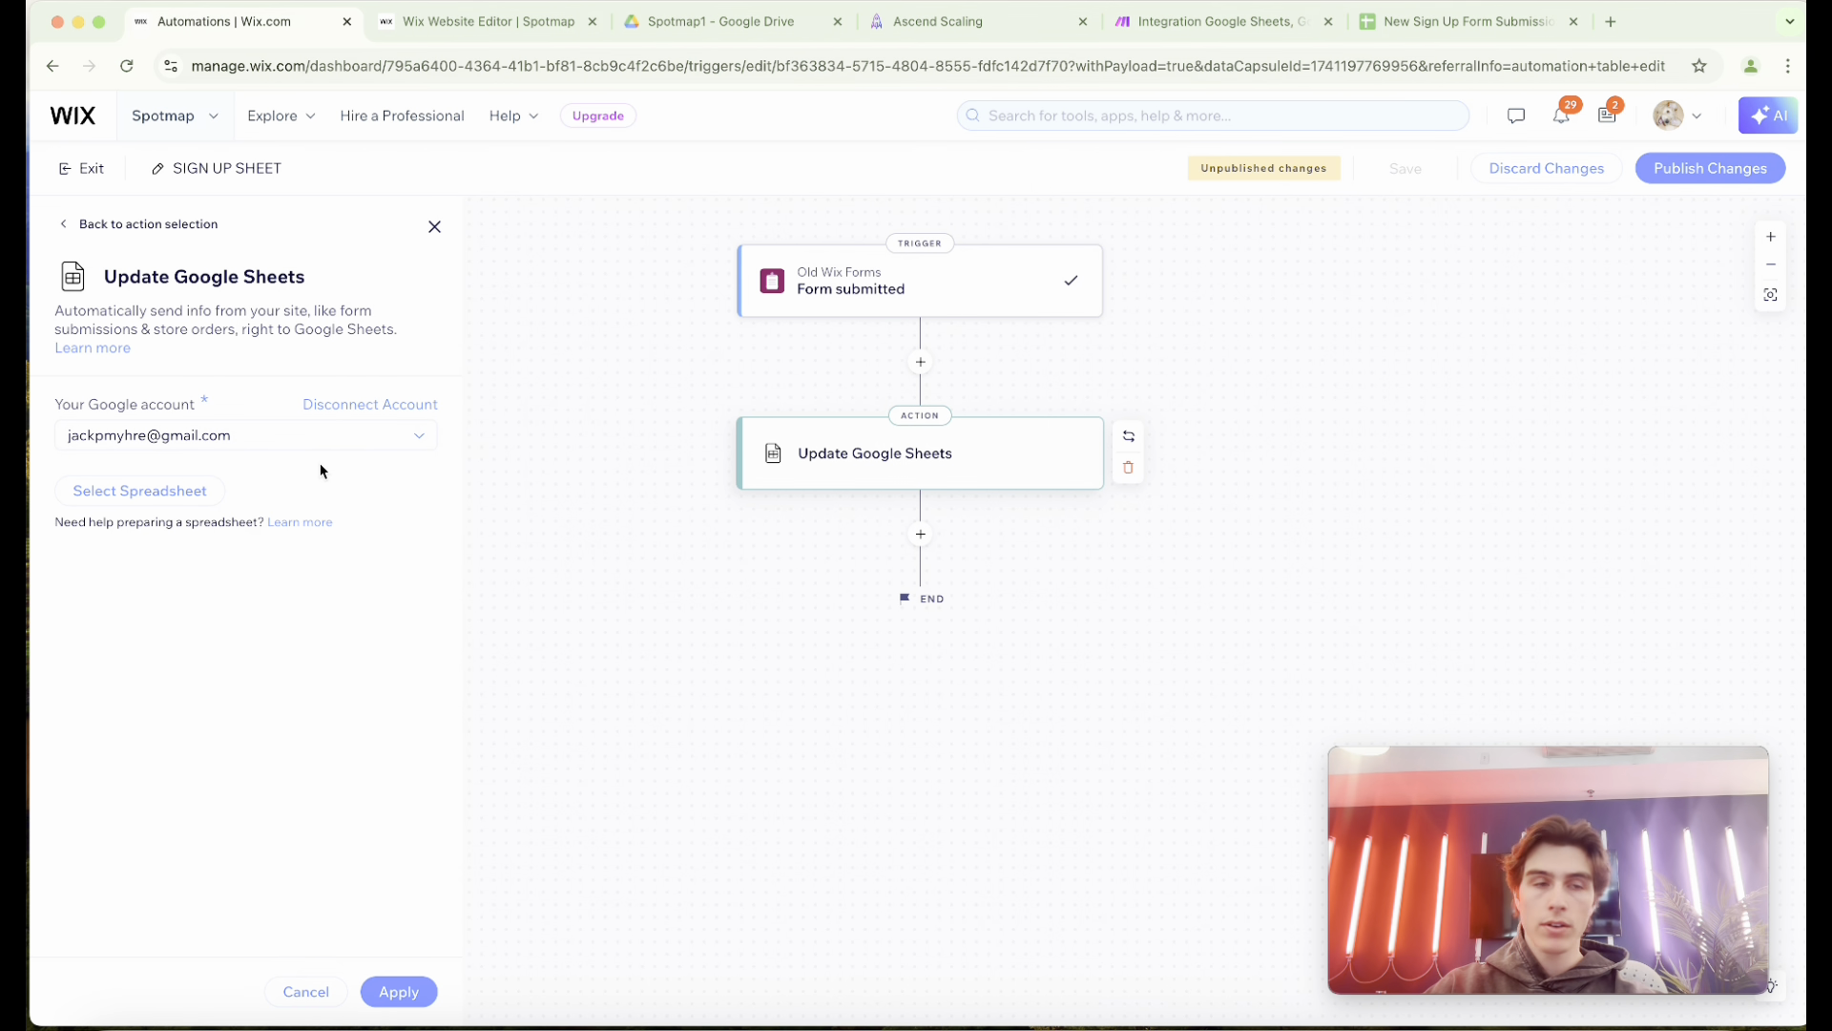
click(194, 492)
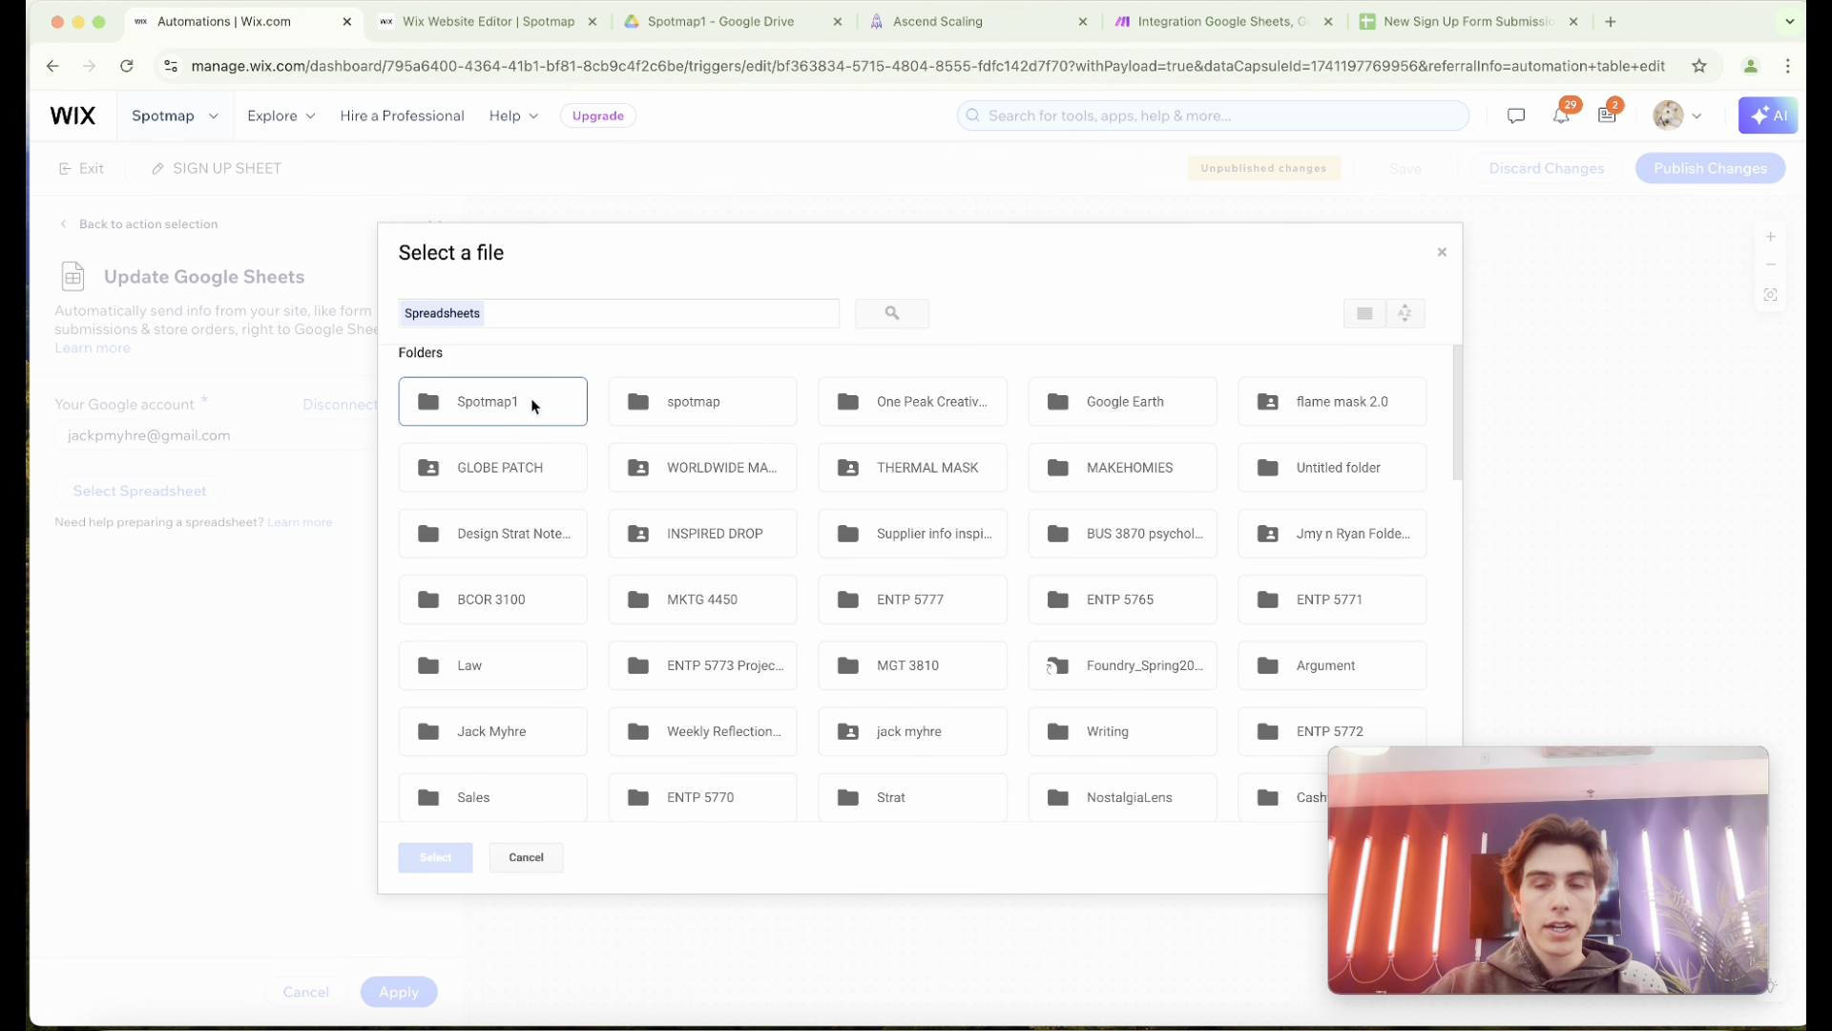
Switch to Google Drive, open the New Sign Up Form Submissions spreadsheet in the Spotmap1 folder and check its header cells.
click(684, 23)
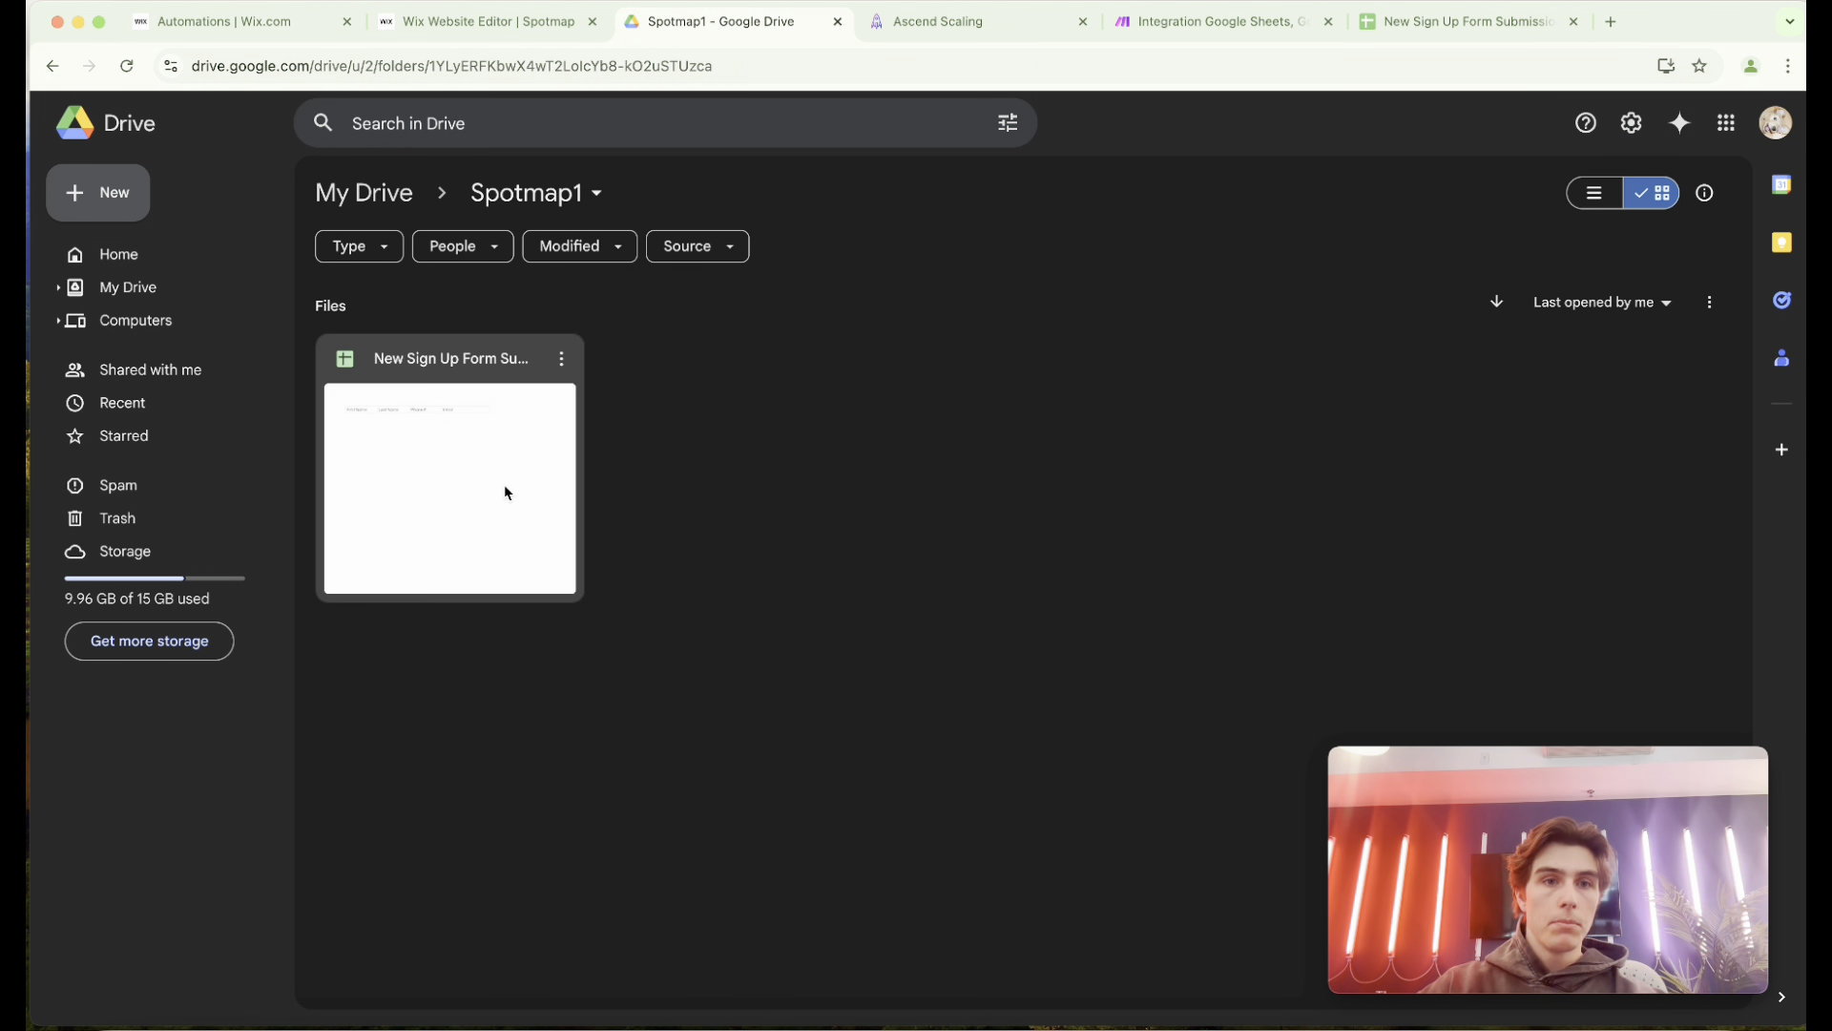
double_click(466, 423)
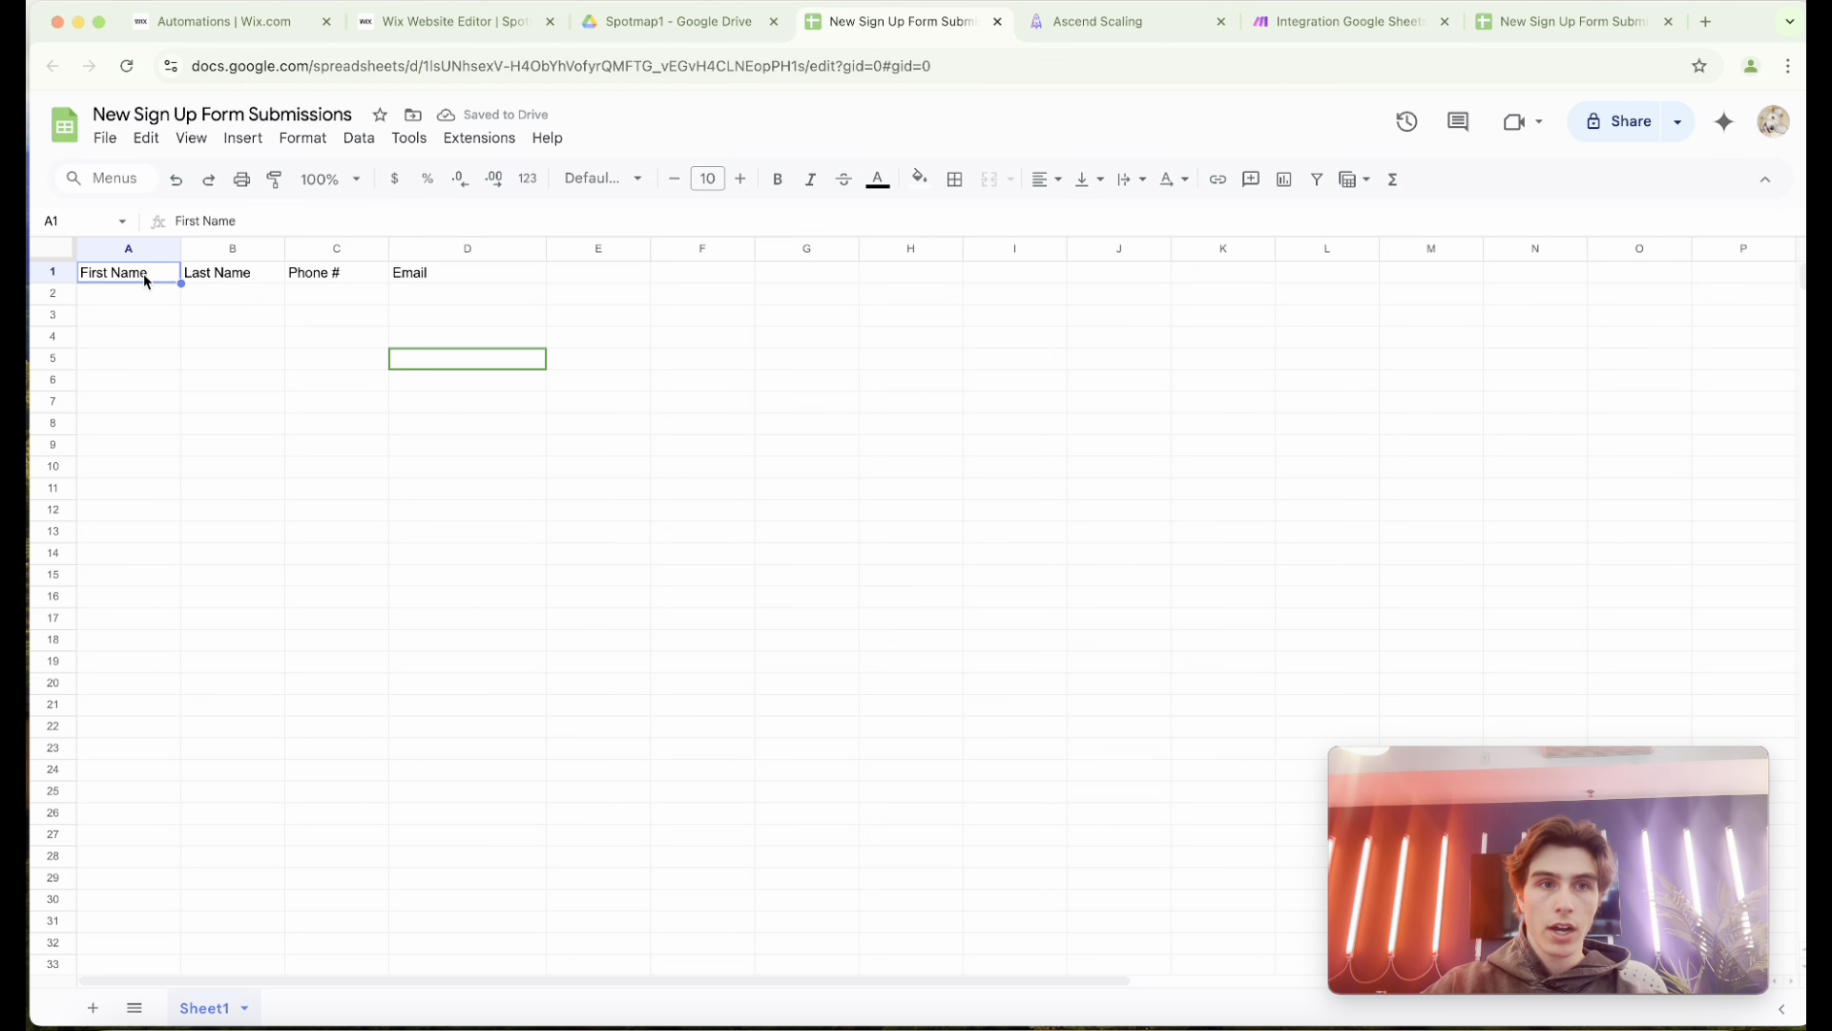
click(252, 274)
click(312, 277)
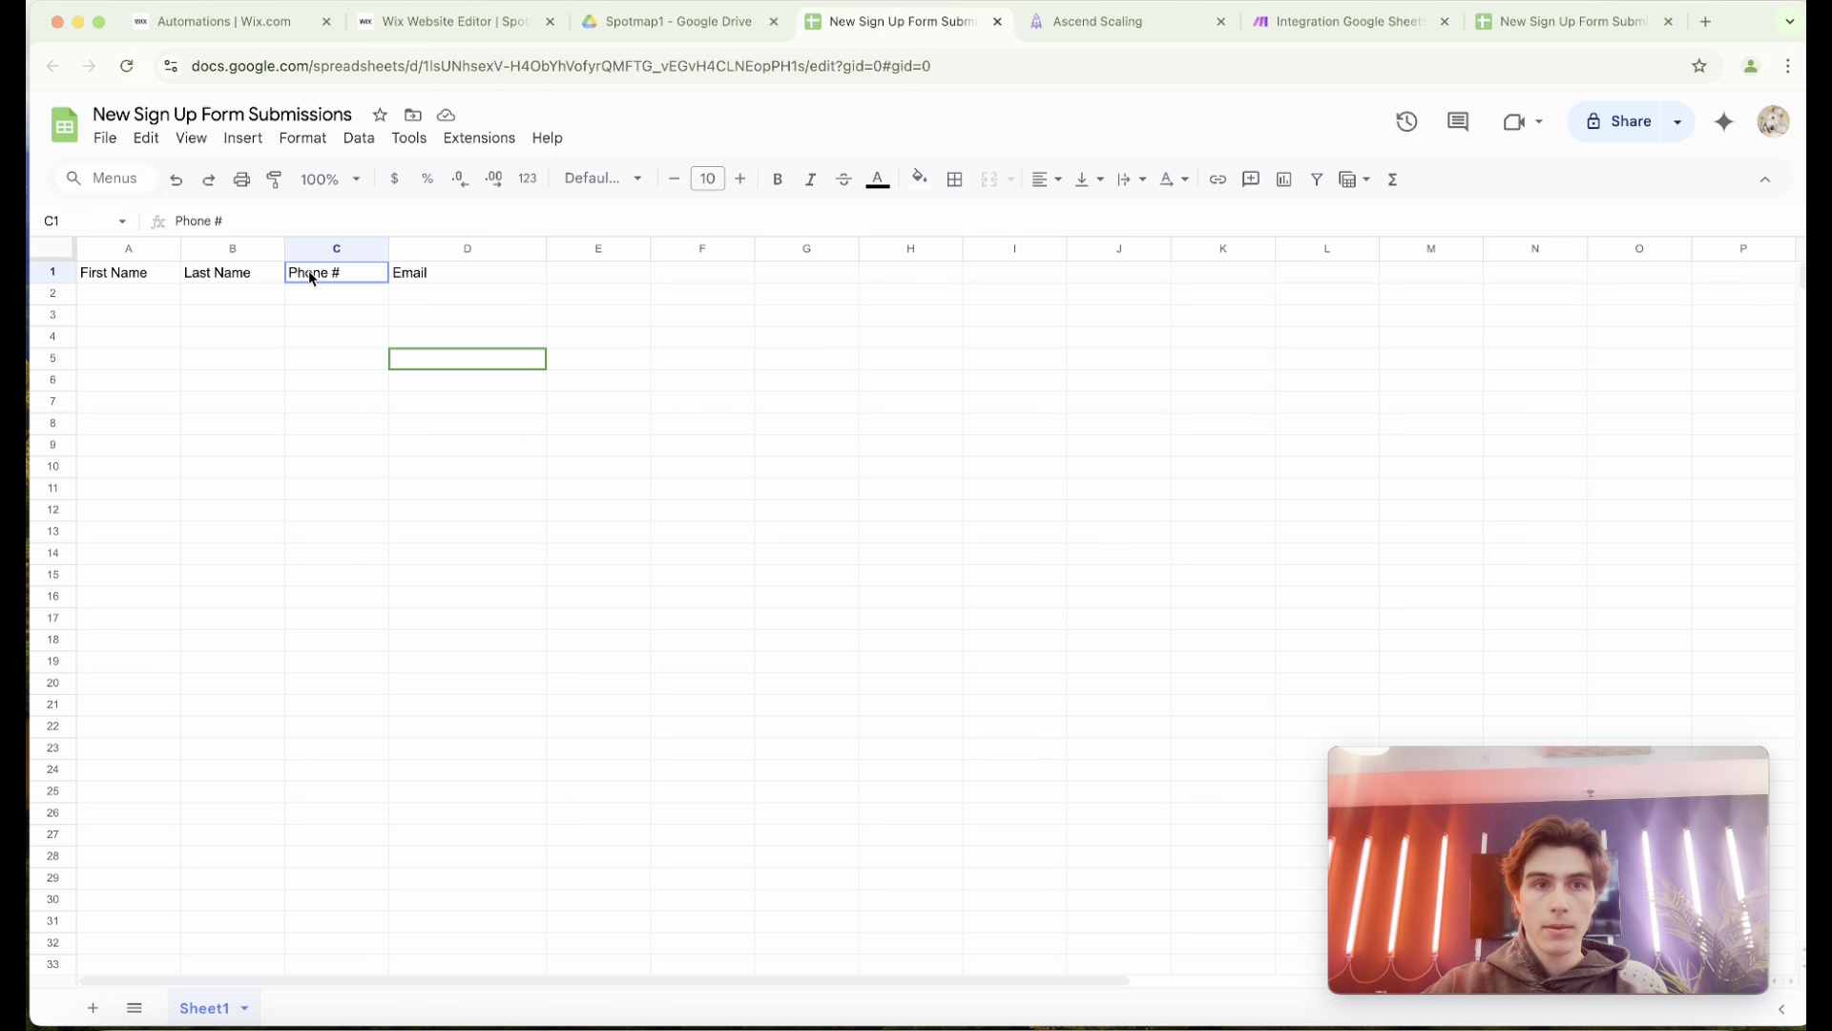
click(424, 277)
Compare the Sign Up form's fields in the website editor with the spreadsheet's column headers in row 1.
click(245, 32)
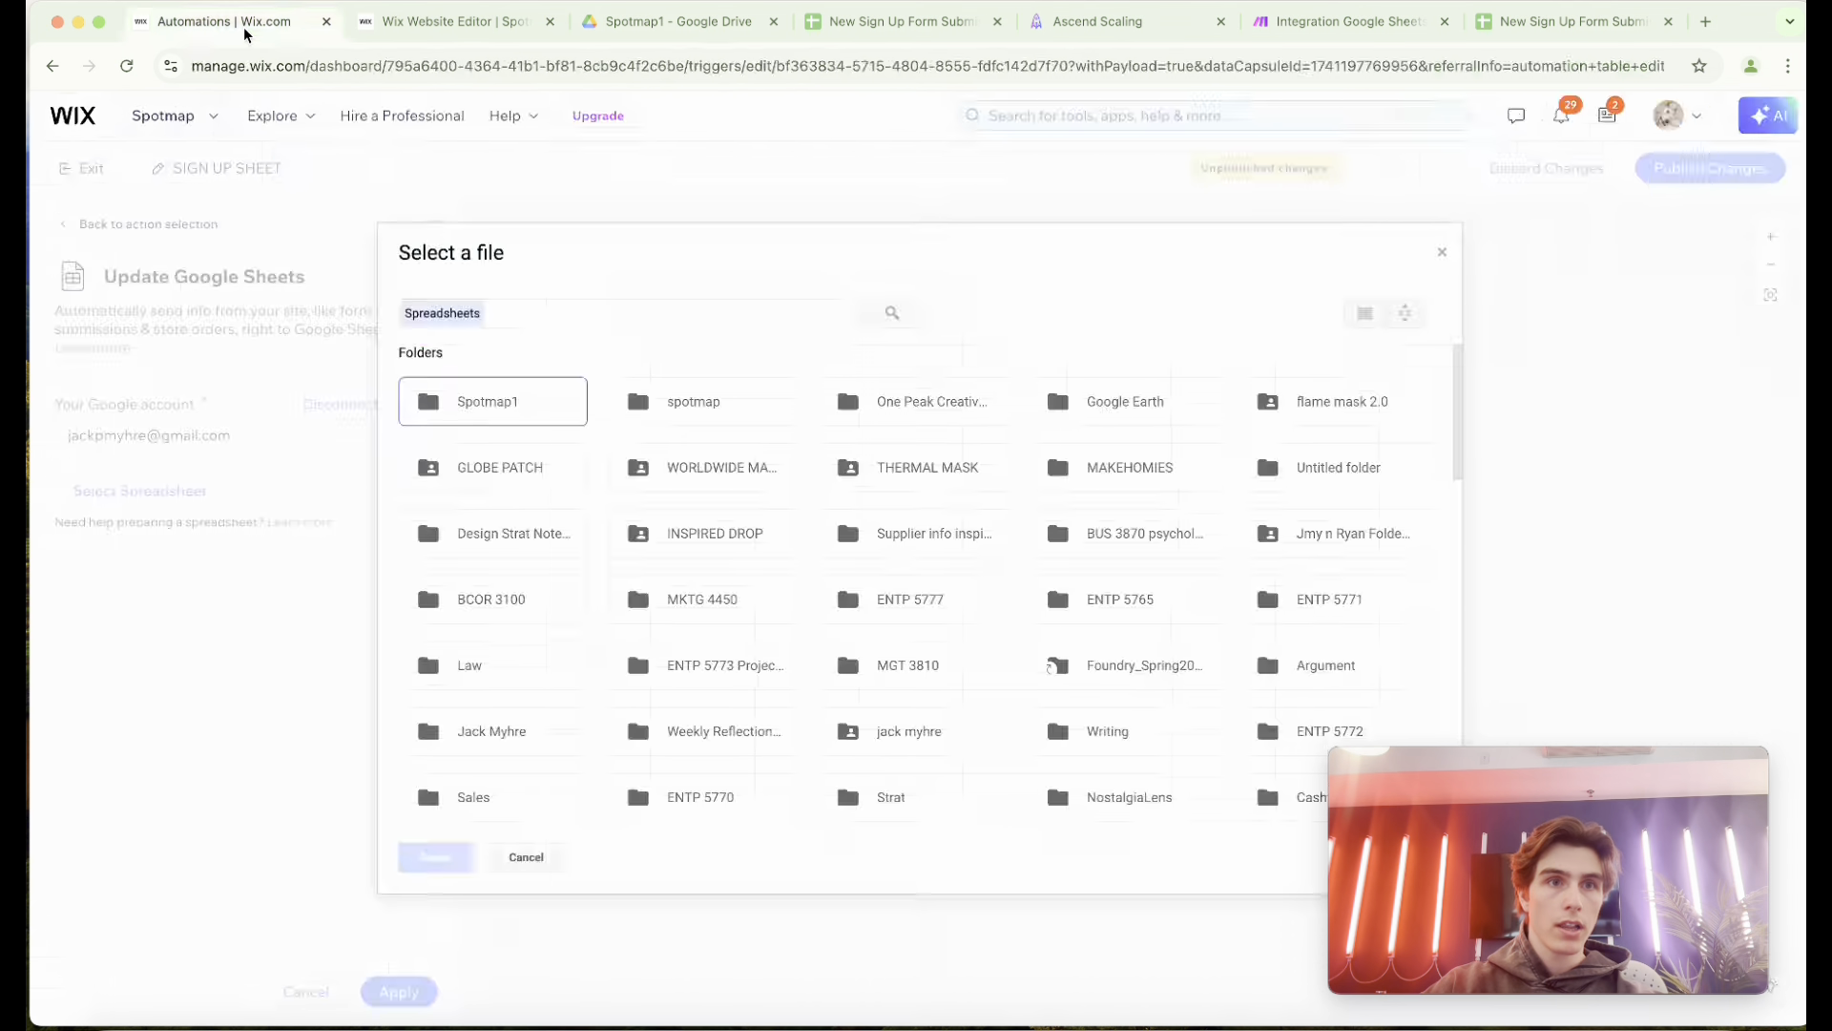
click(440, 21)
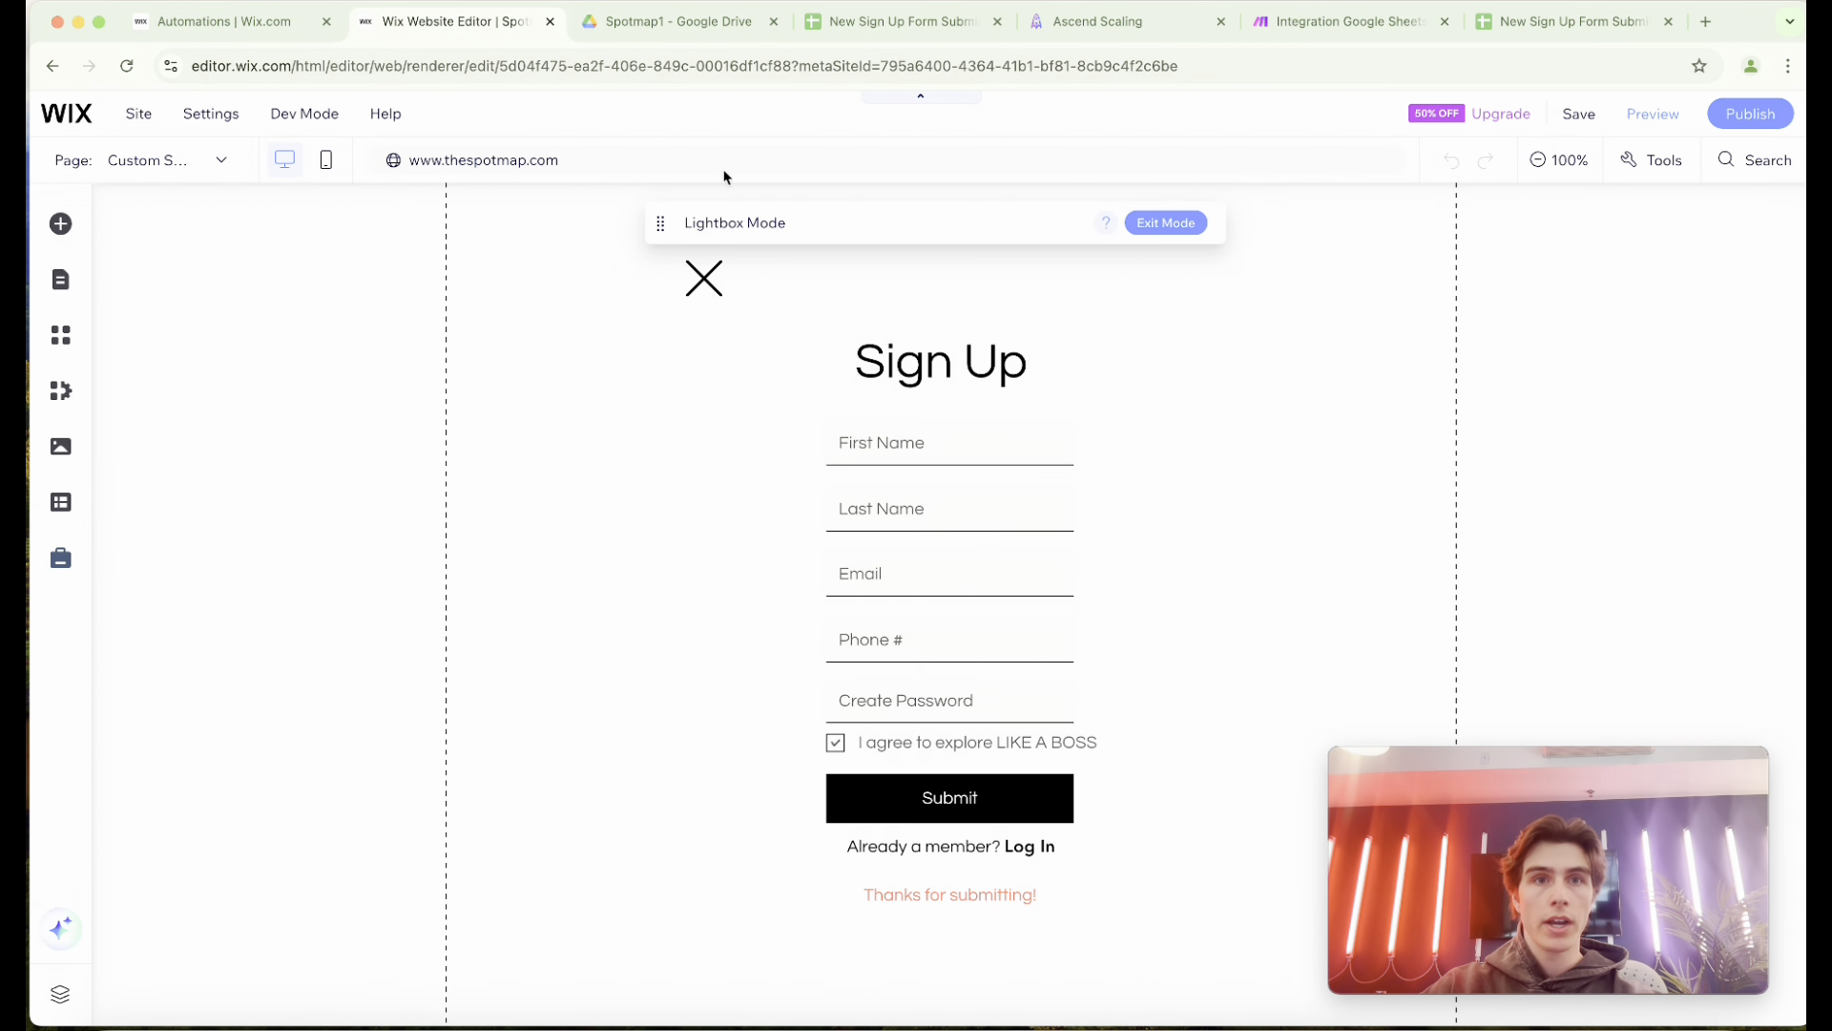
click(657, 27)
click(873, 23)
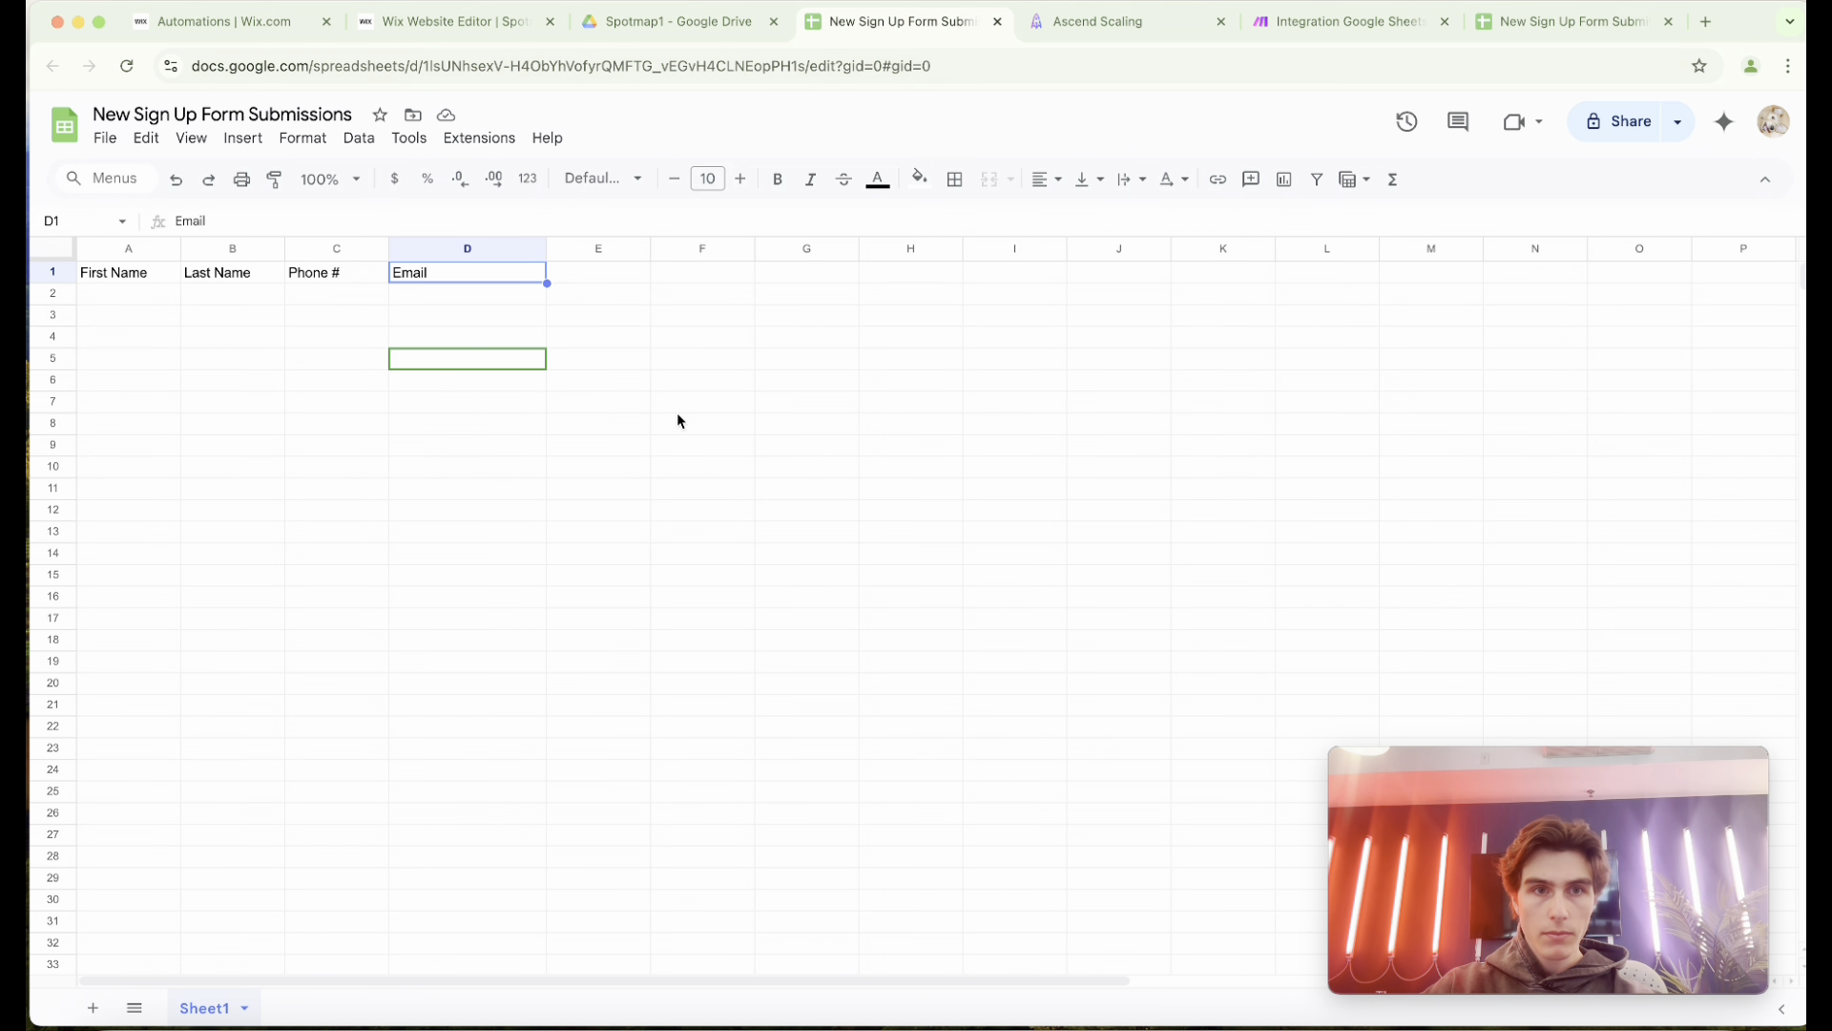
click(132, 275)
click(233, 275)
click(351, 278)
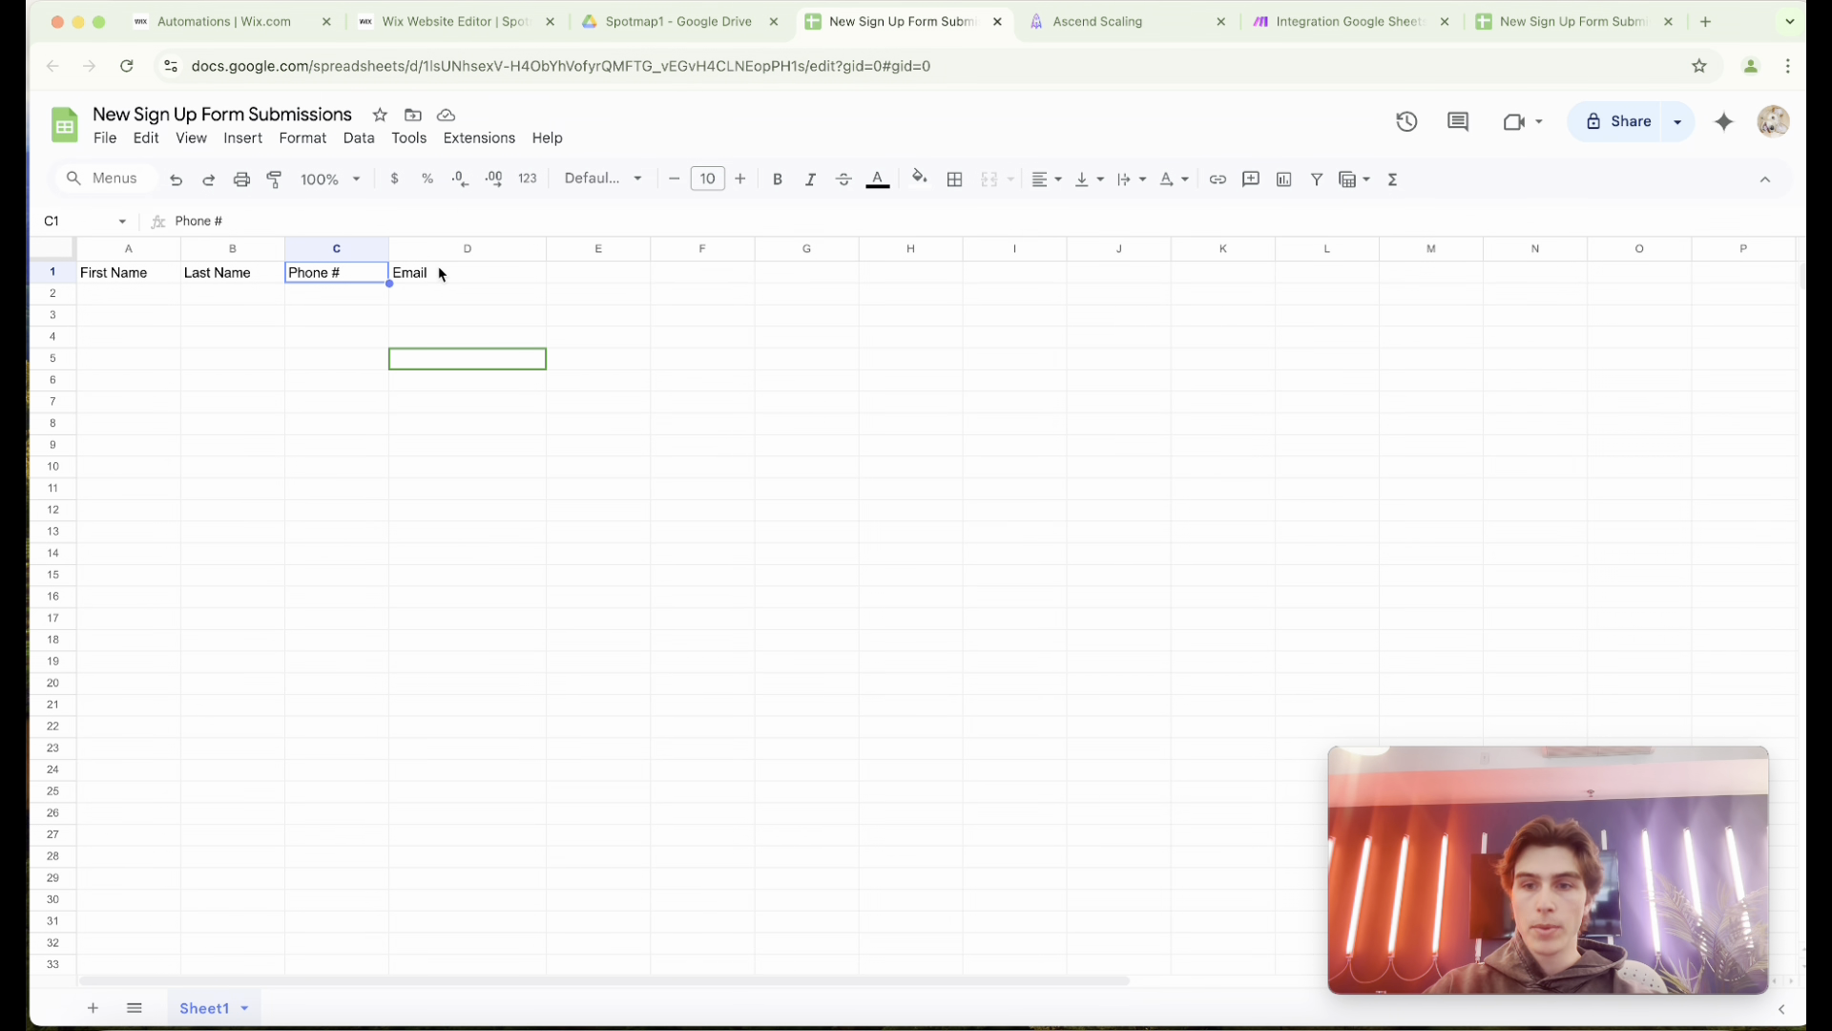
Back in the Wix automation, select New Sign Up Form Submissions from the Spotmap1 folder and open the matching of data to sheet columns.
click(271, 21)
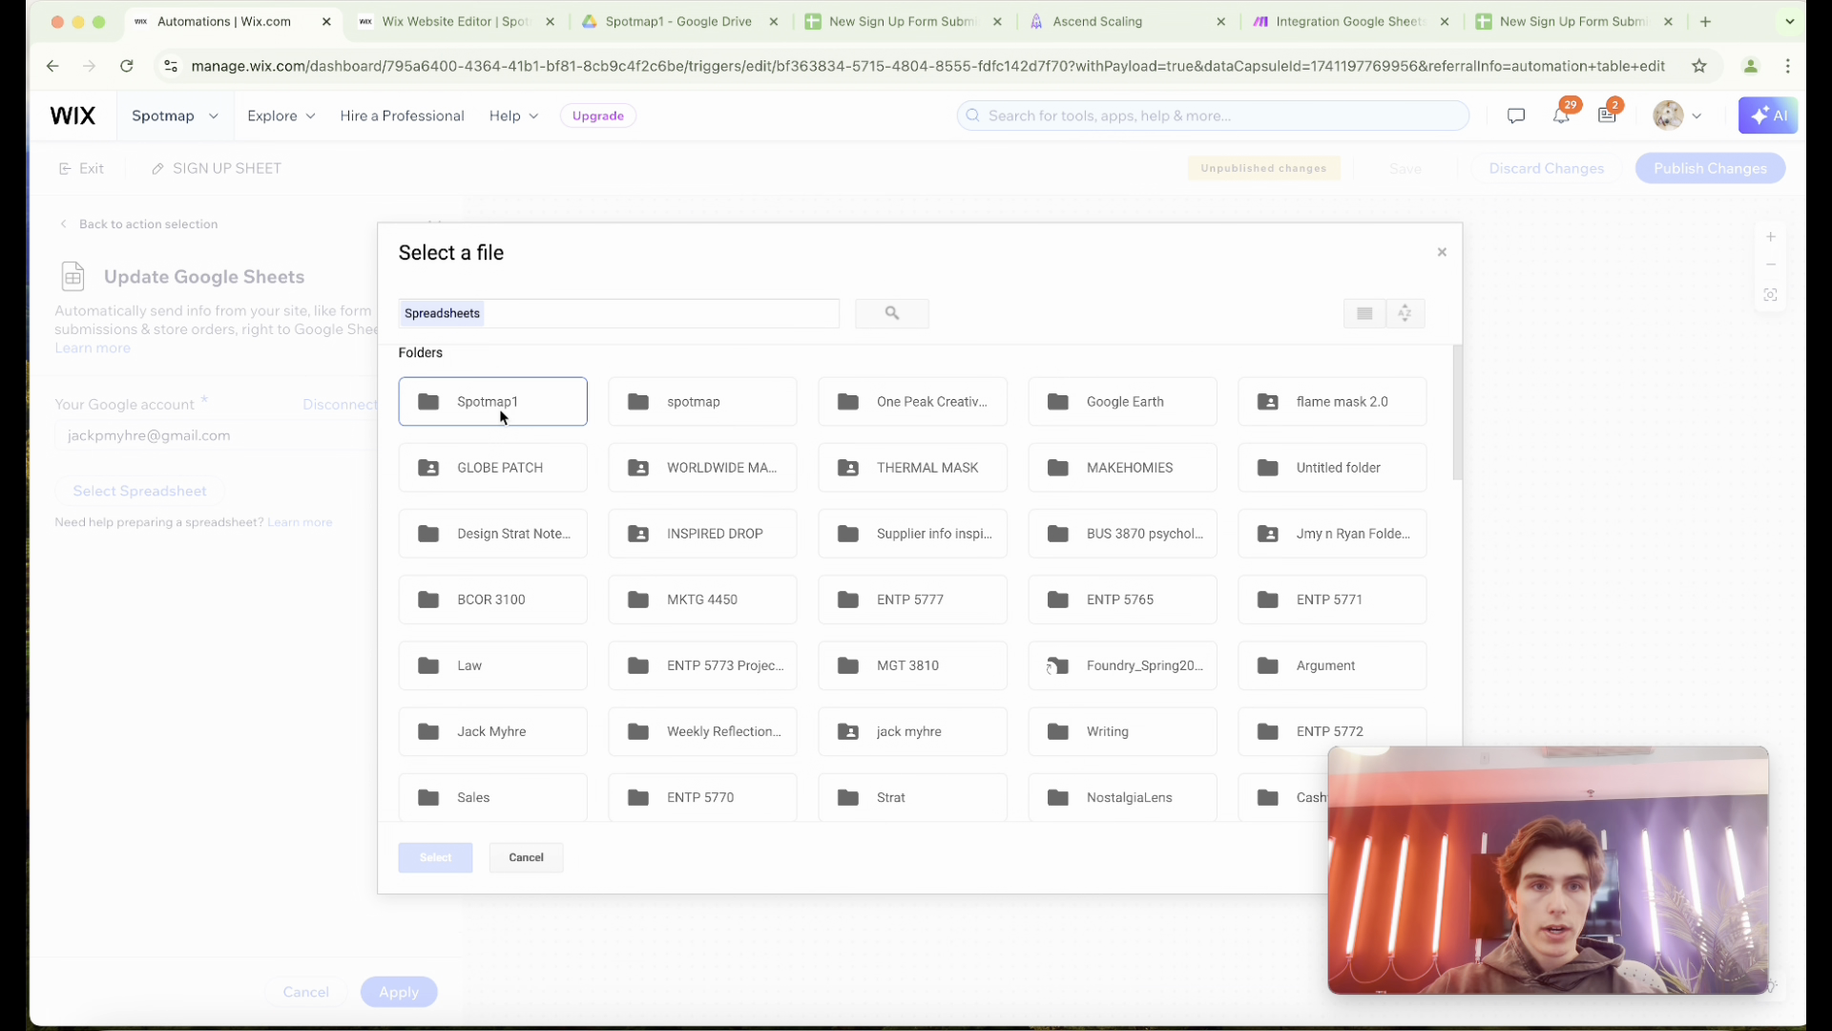
double_click(528, 416)
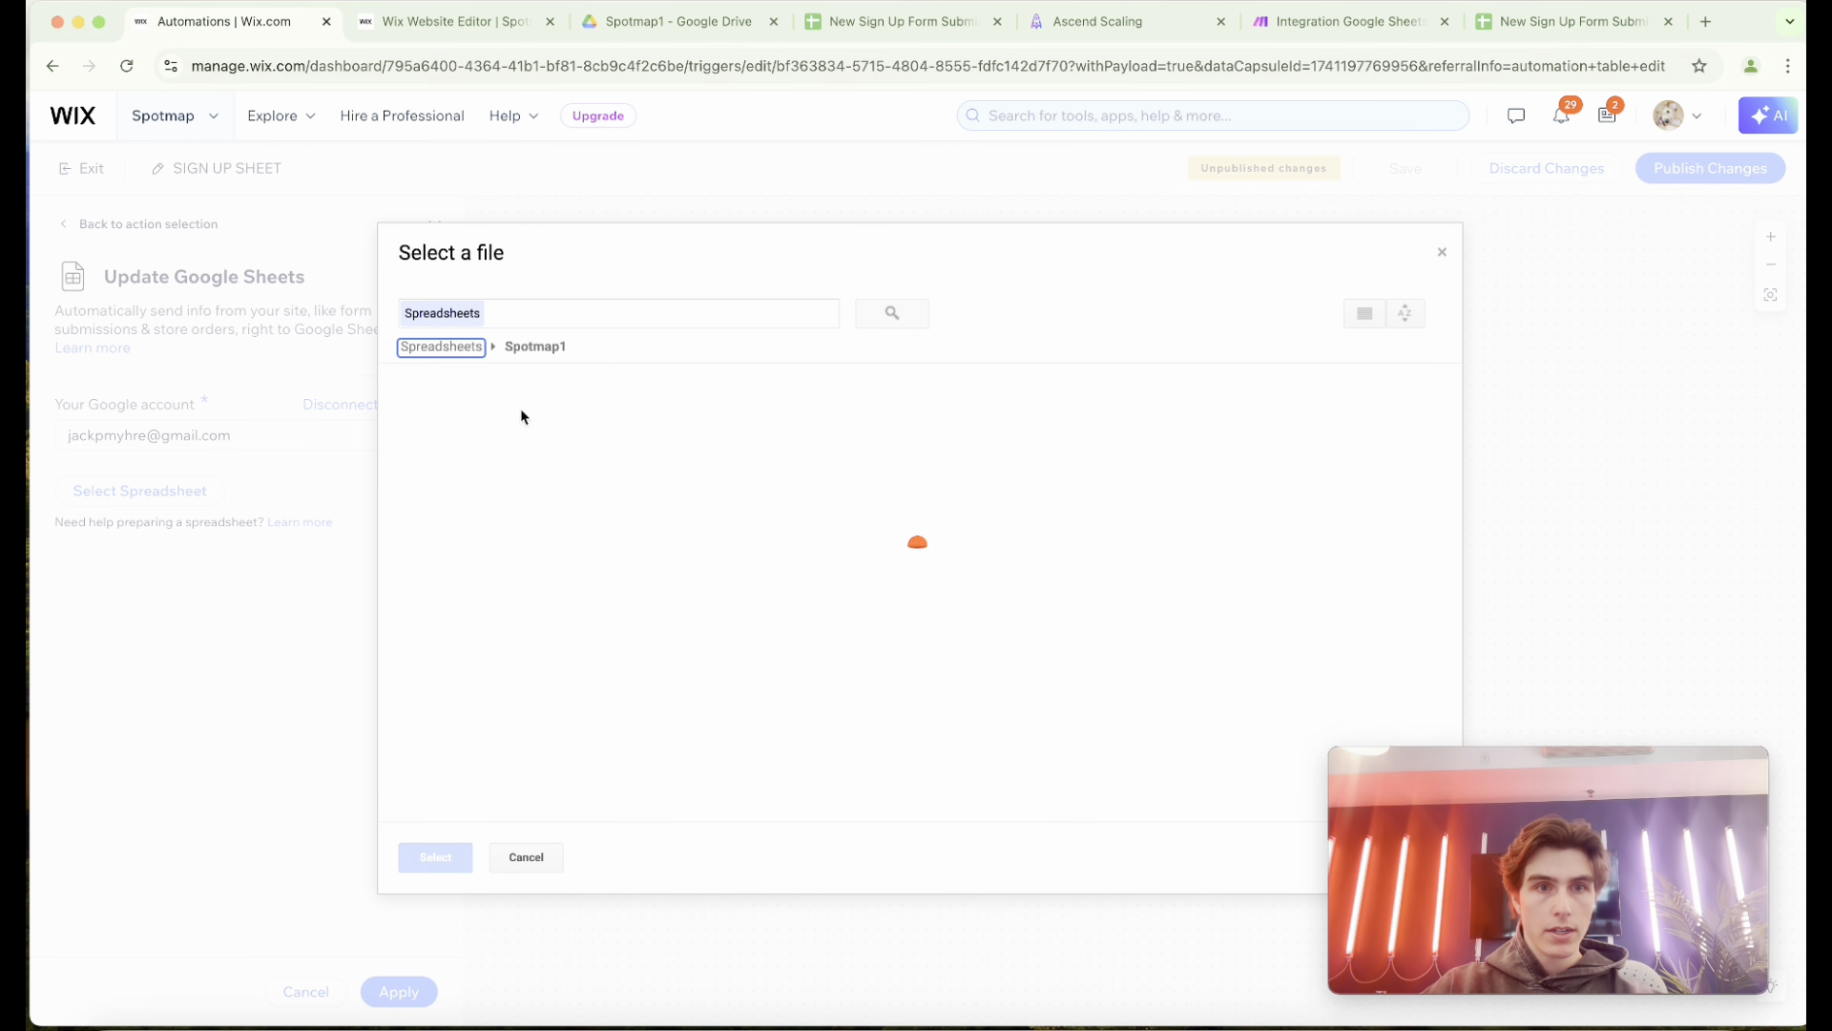
click(483, 513)
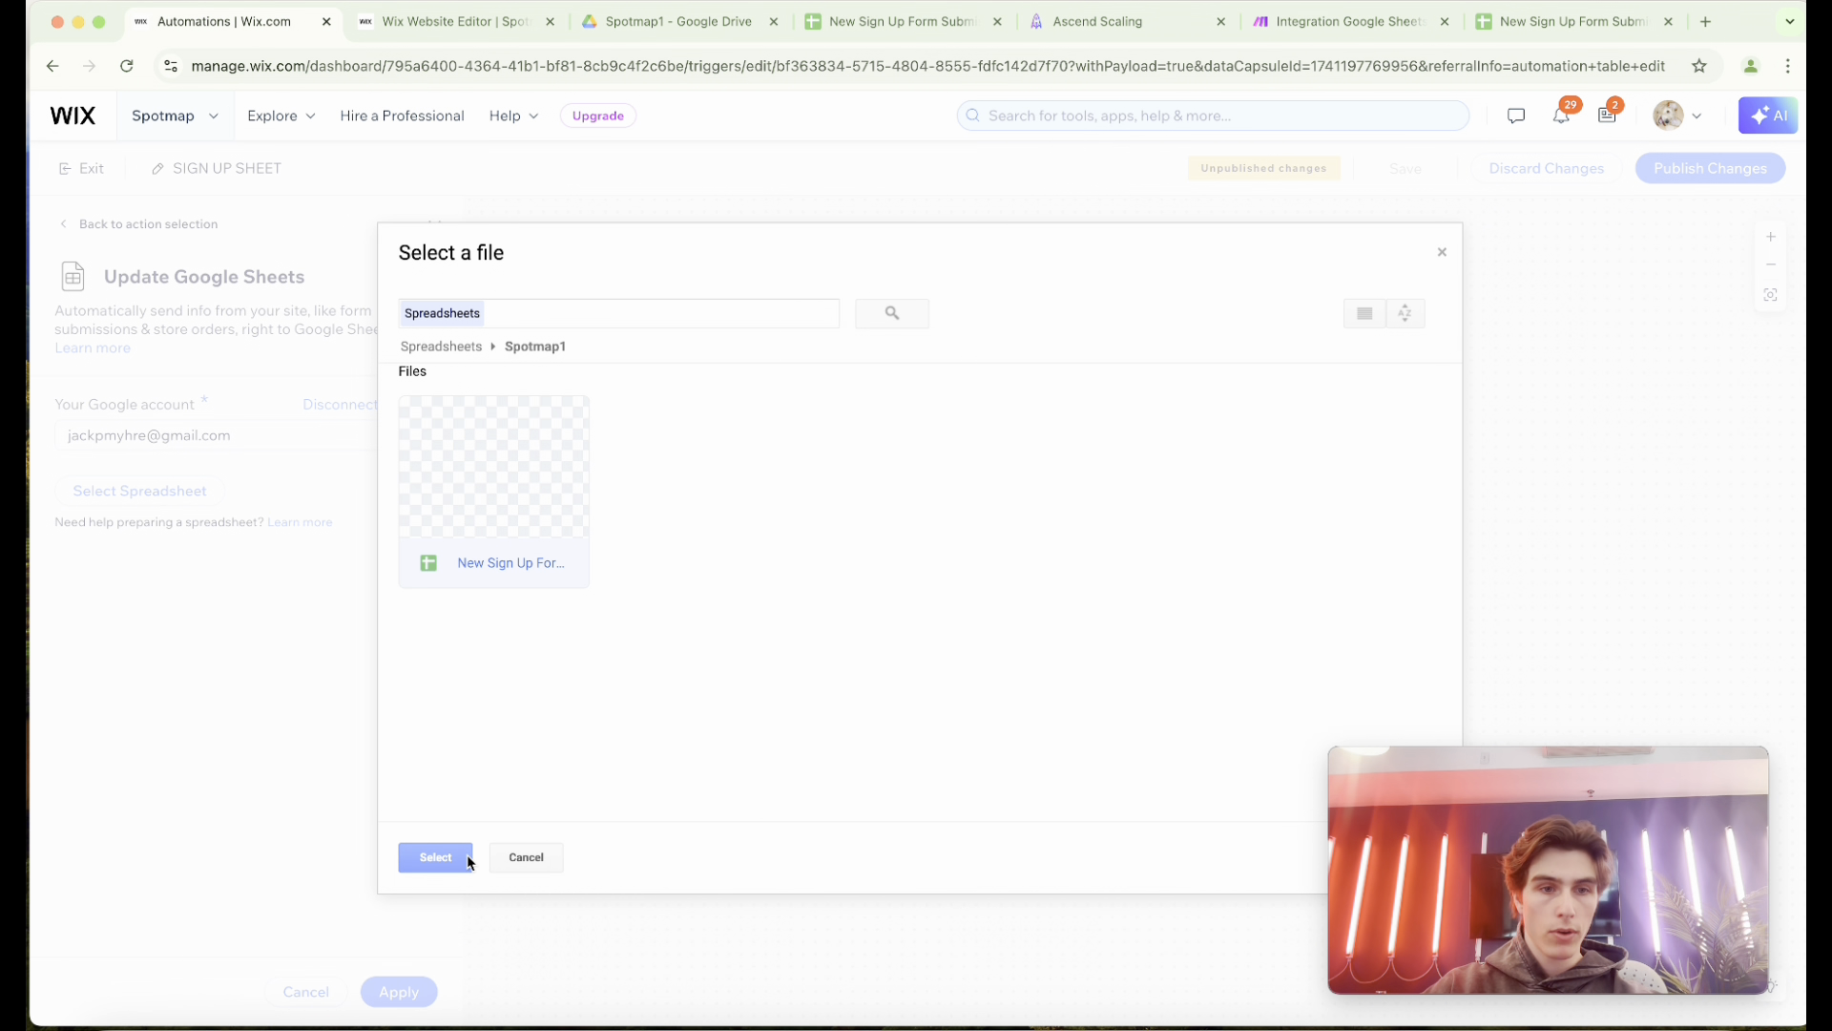
click(435, 857)
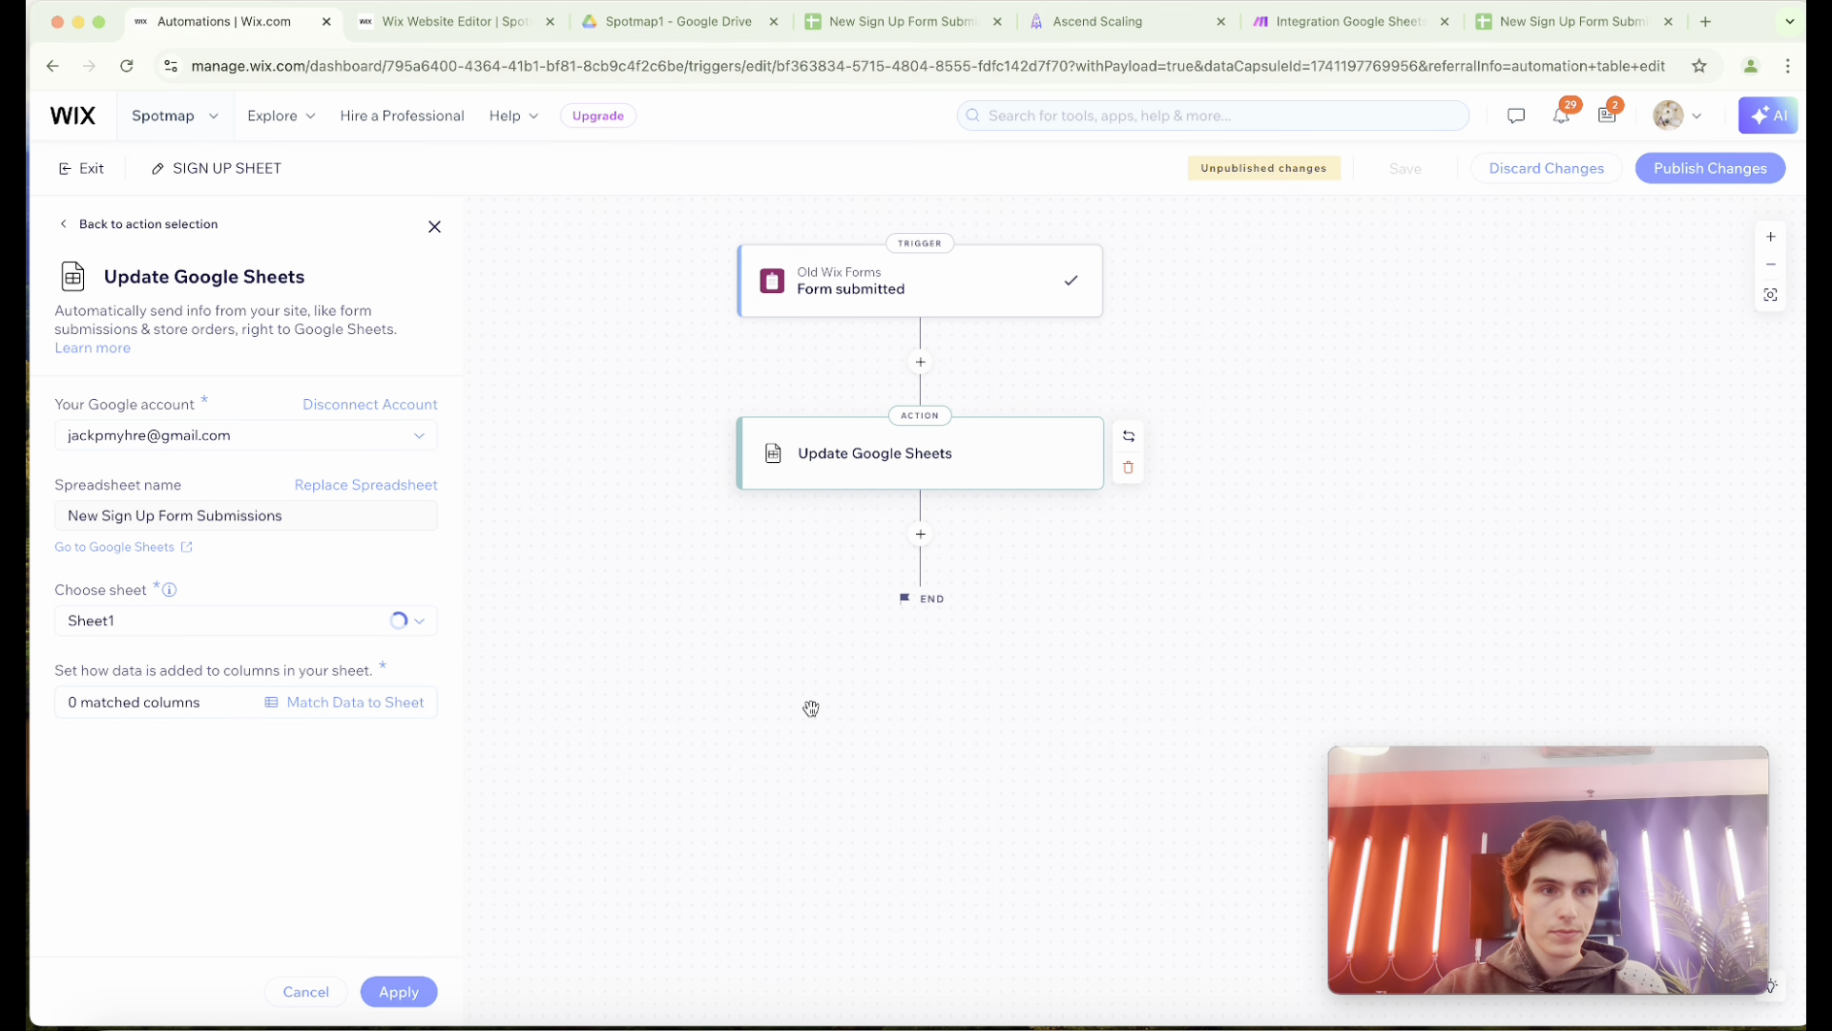
click(349, 704)
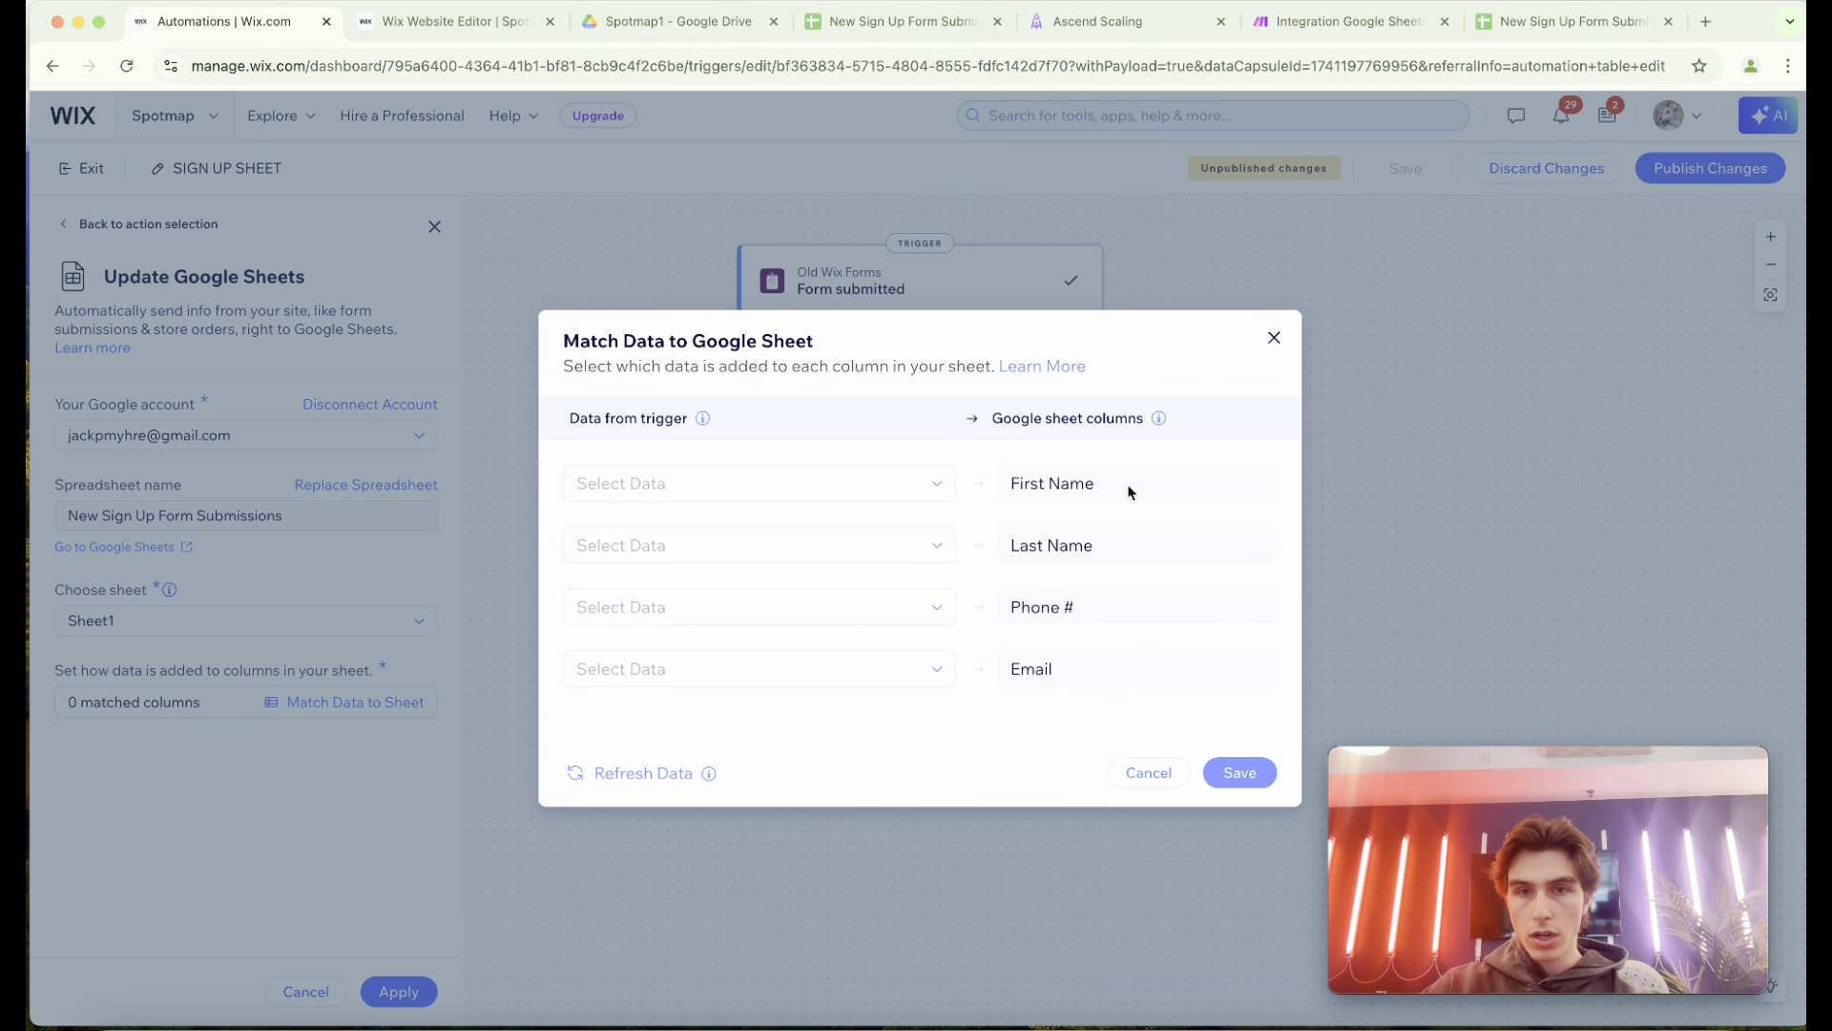
Match the Custom Signup Form's First Name and Last Name data to the sheet columns of the same names.
click(876, 475)
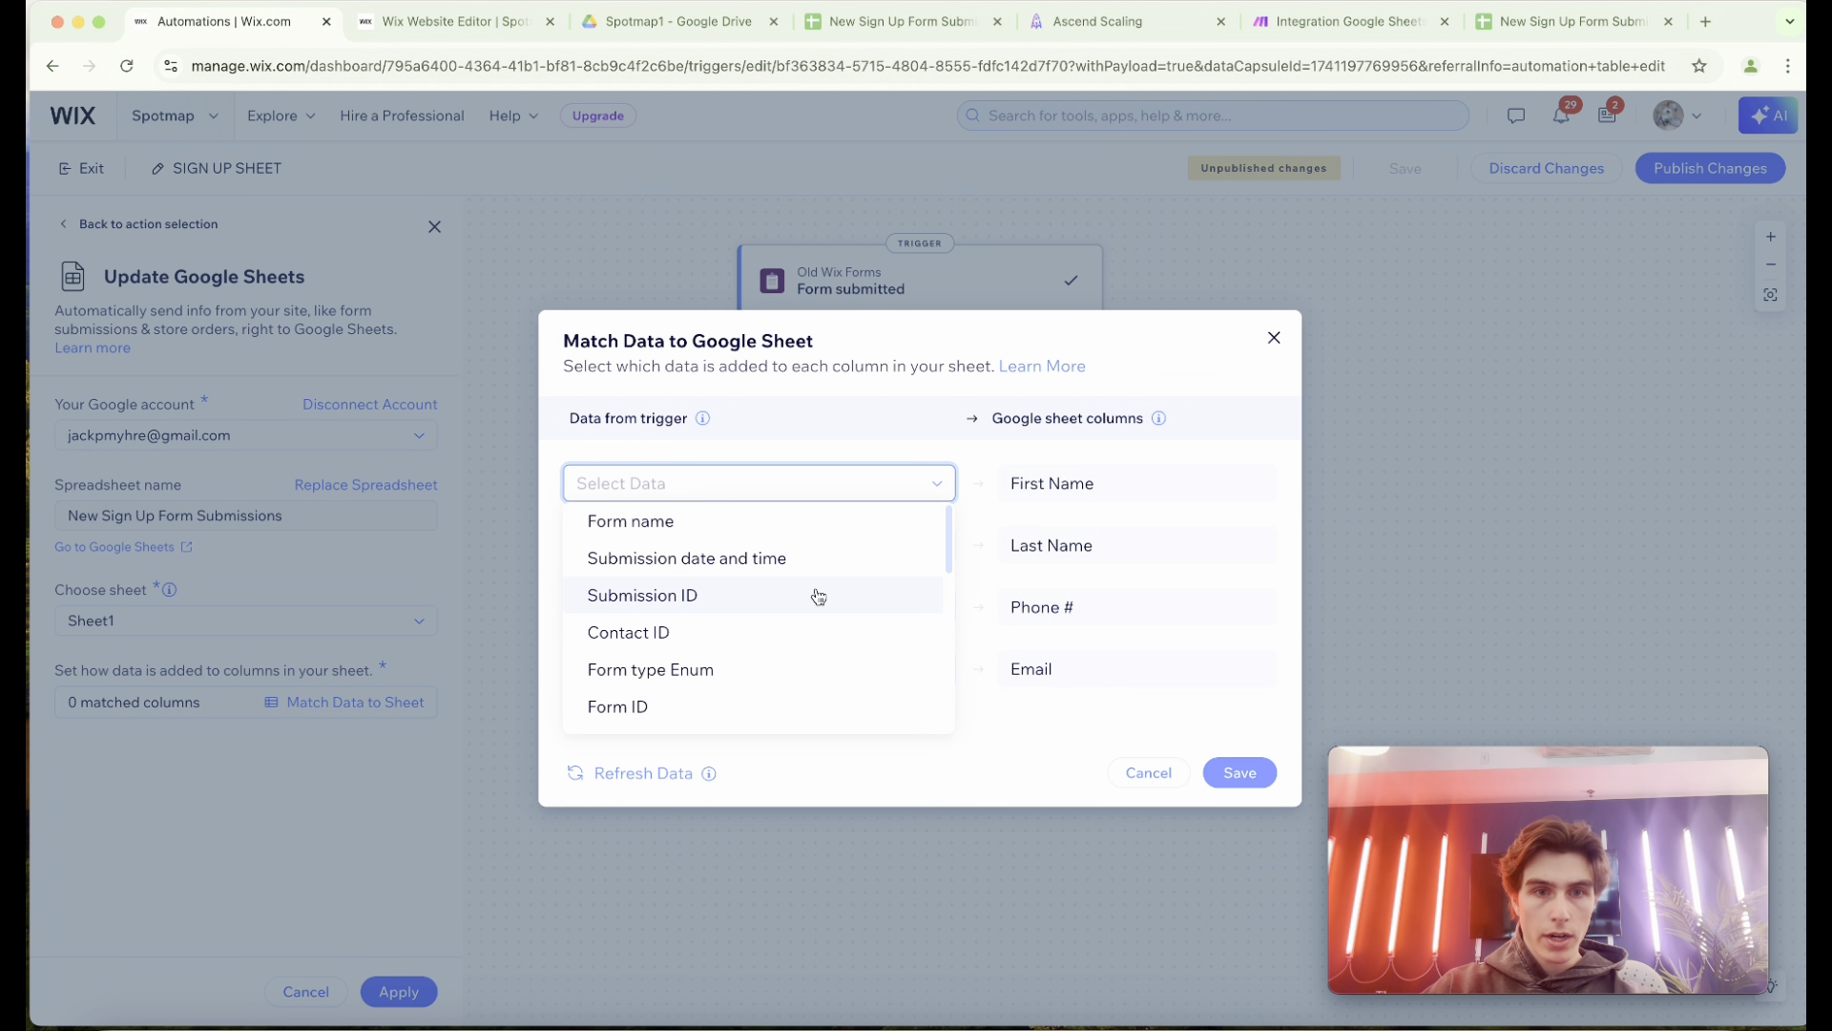
scroll(818, 601, down, 2)
text(fir)
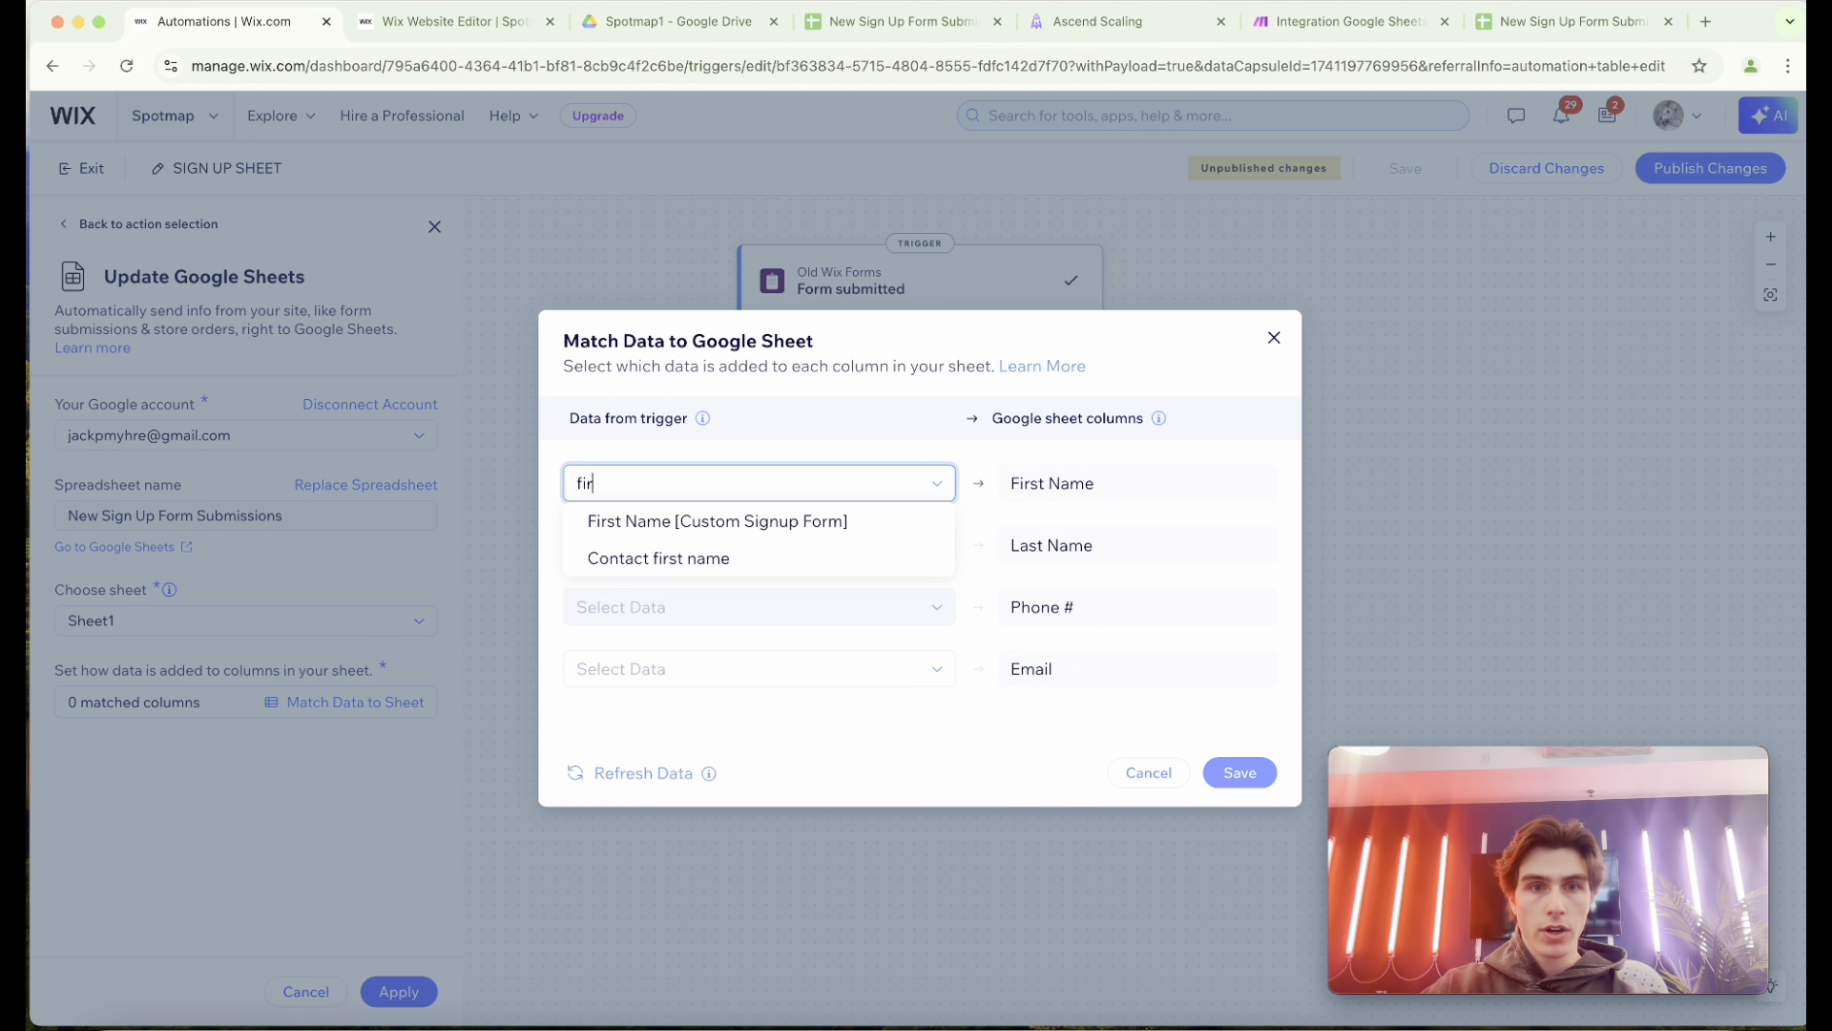
click(728, 523)
click(725, 549)
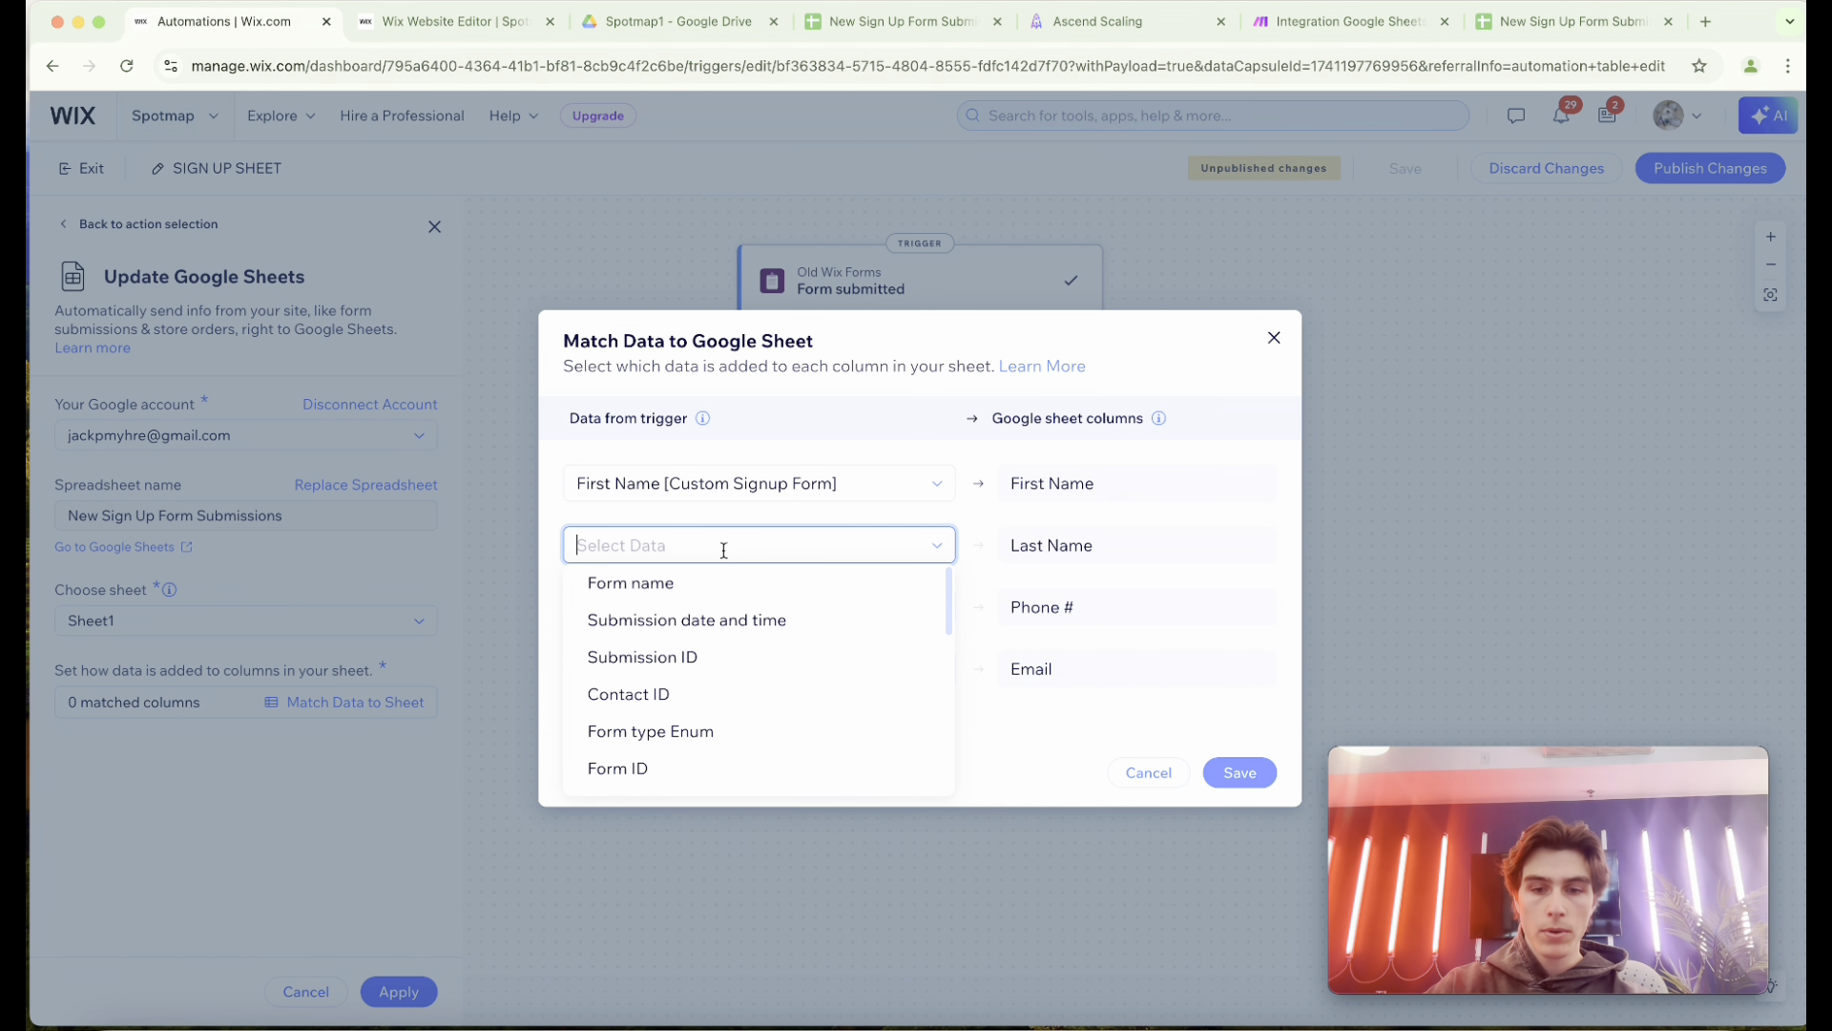
text(last)
click(715, 585)
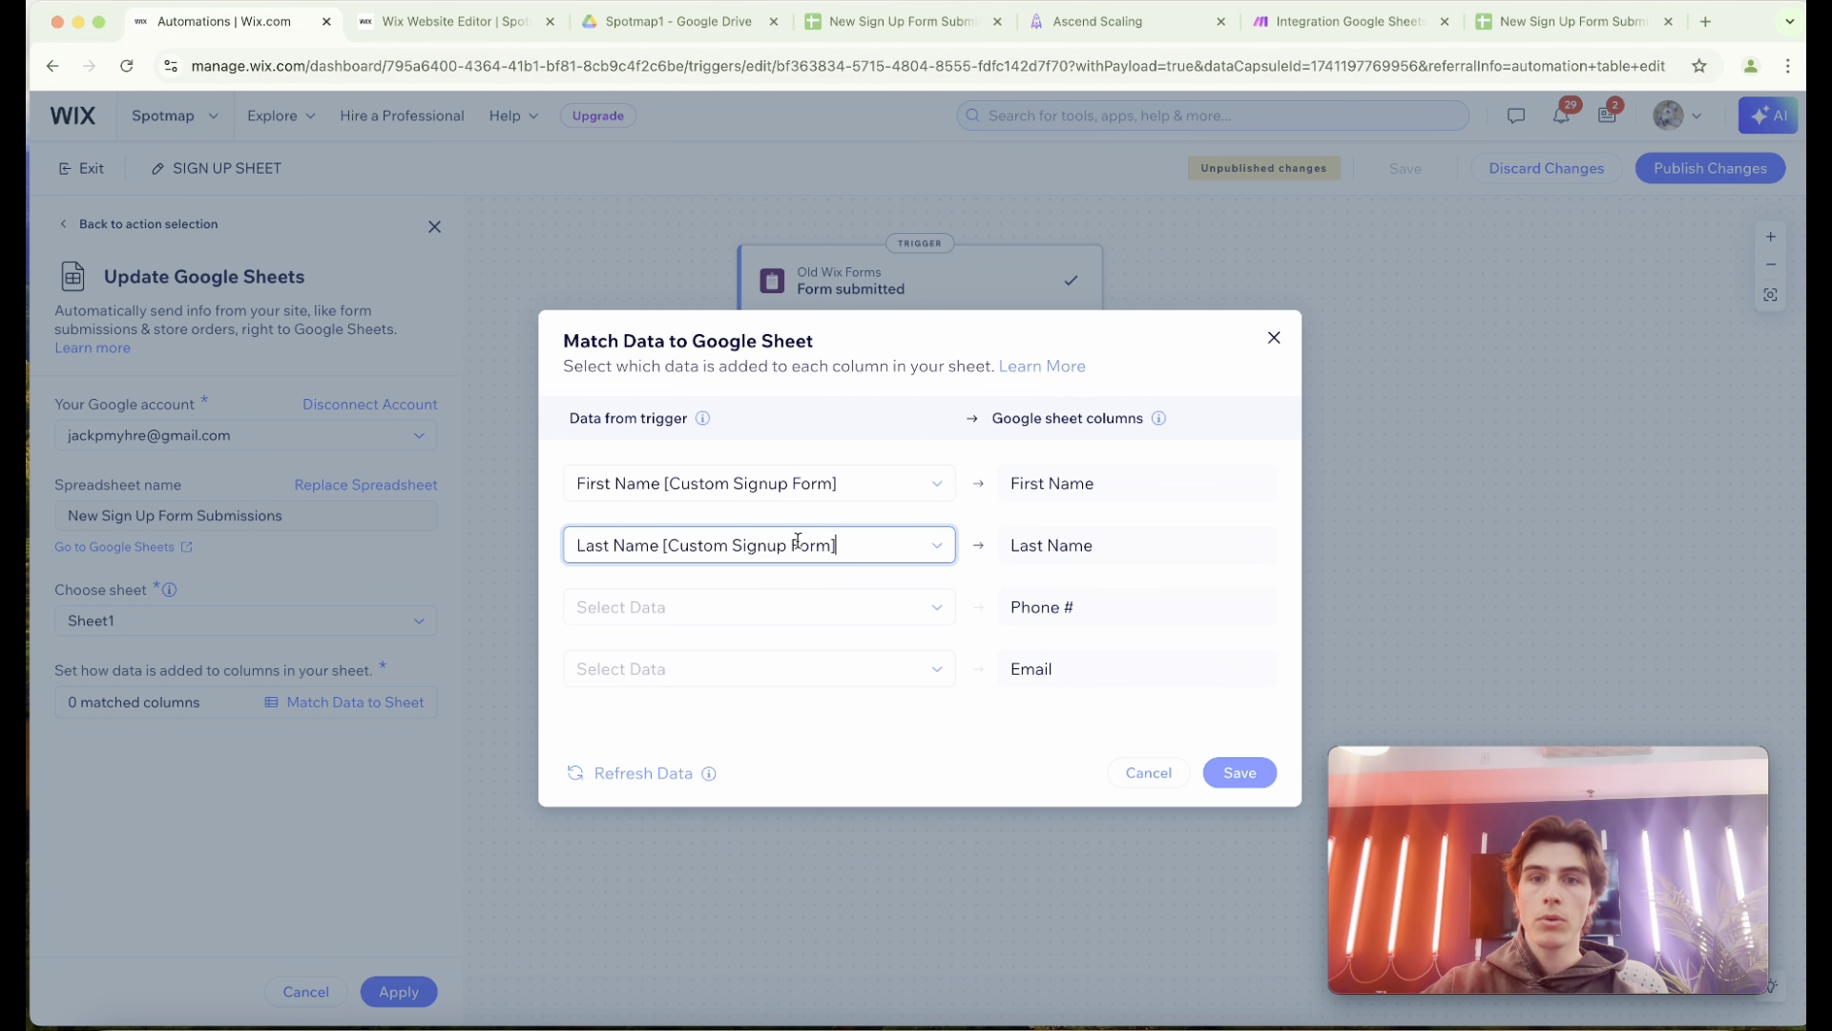
Match the Custom Signup Form's Phone # and Email data to the Phone # and Email sheet columns.
click(725, 607)
text(phone)
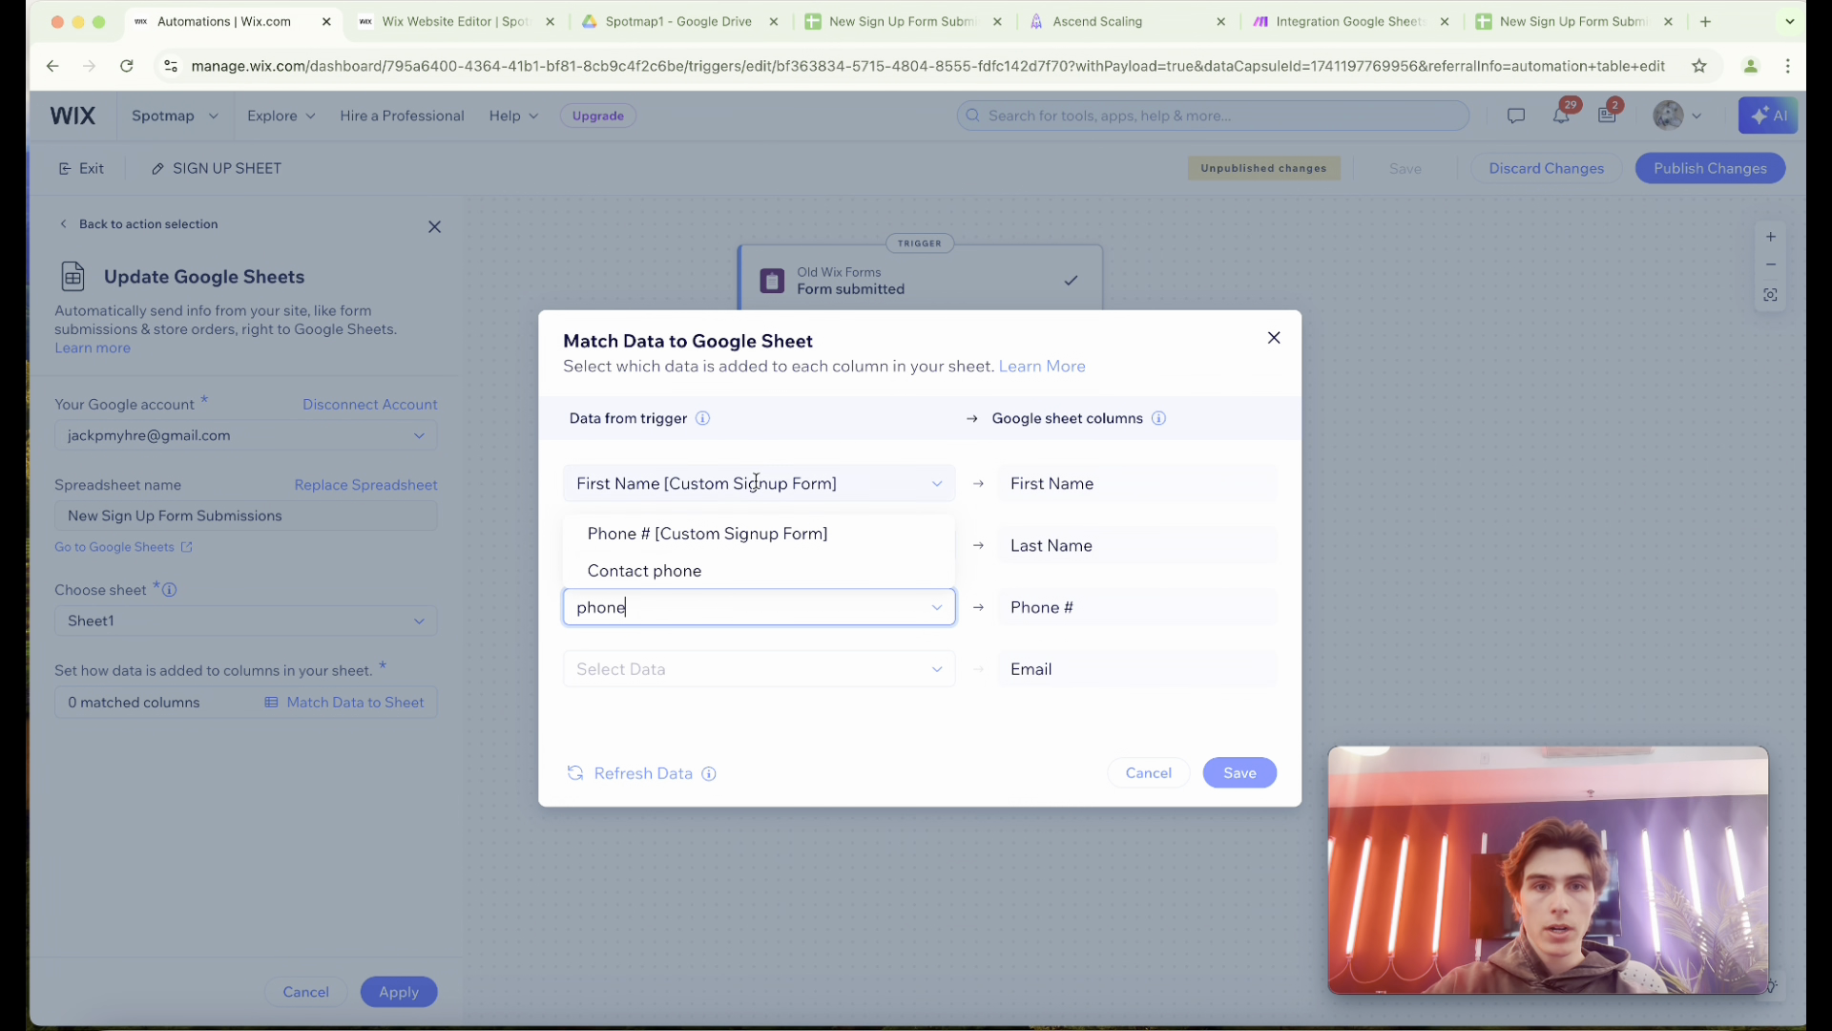
click(754, 534)
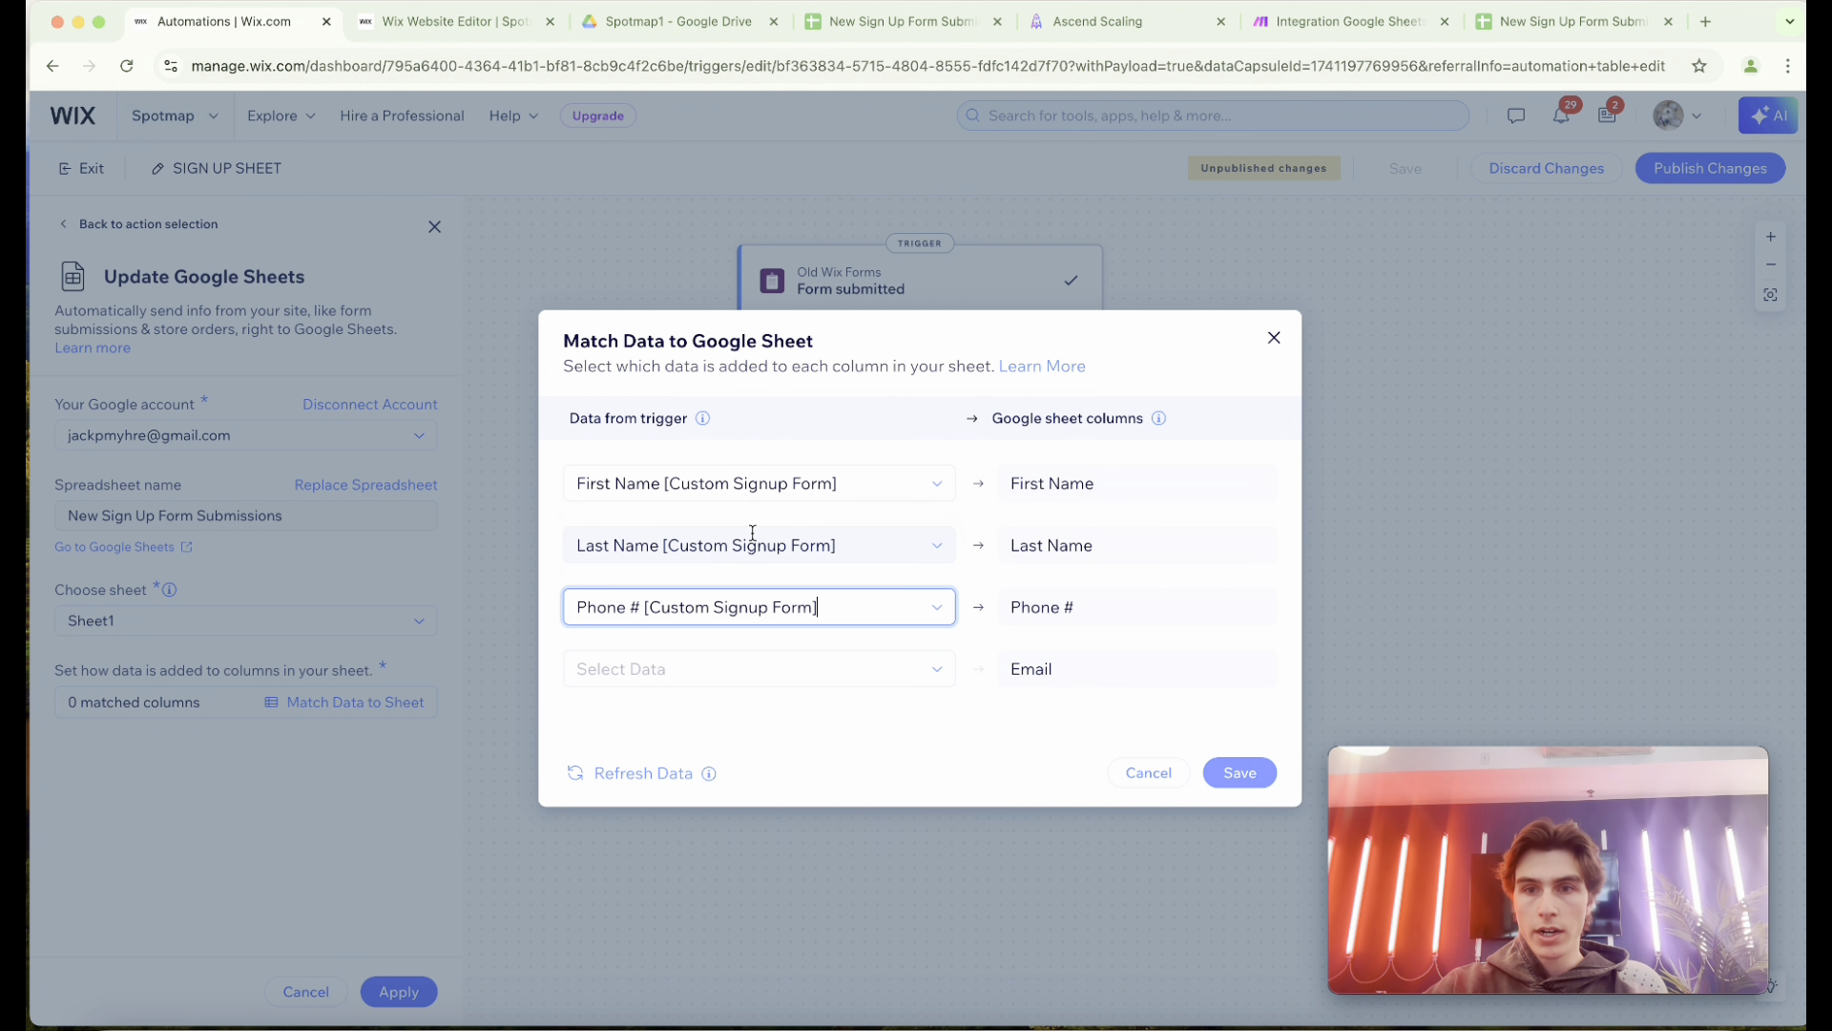
click(843, 676)
text(ema)
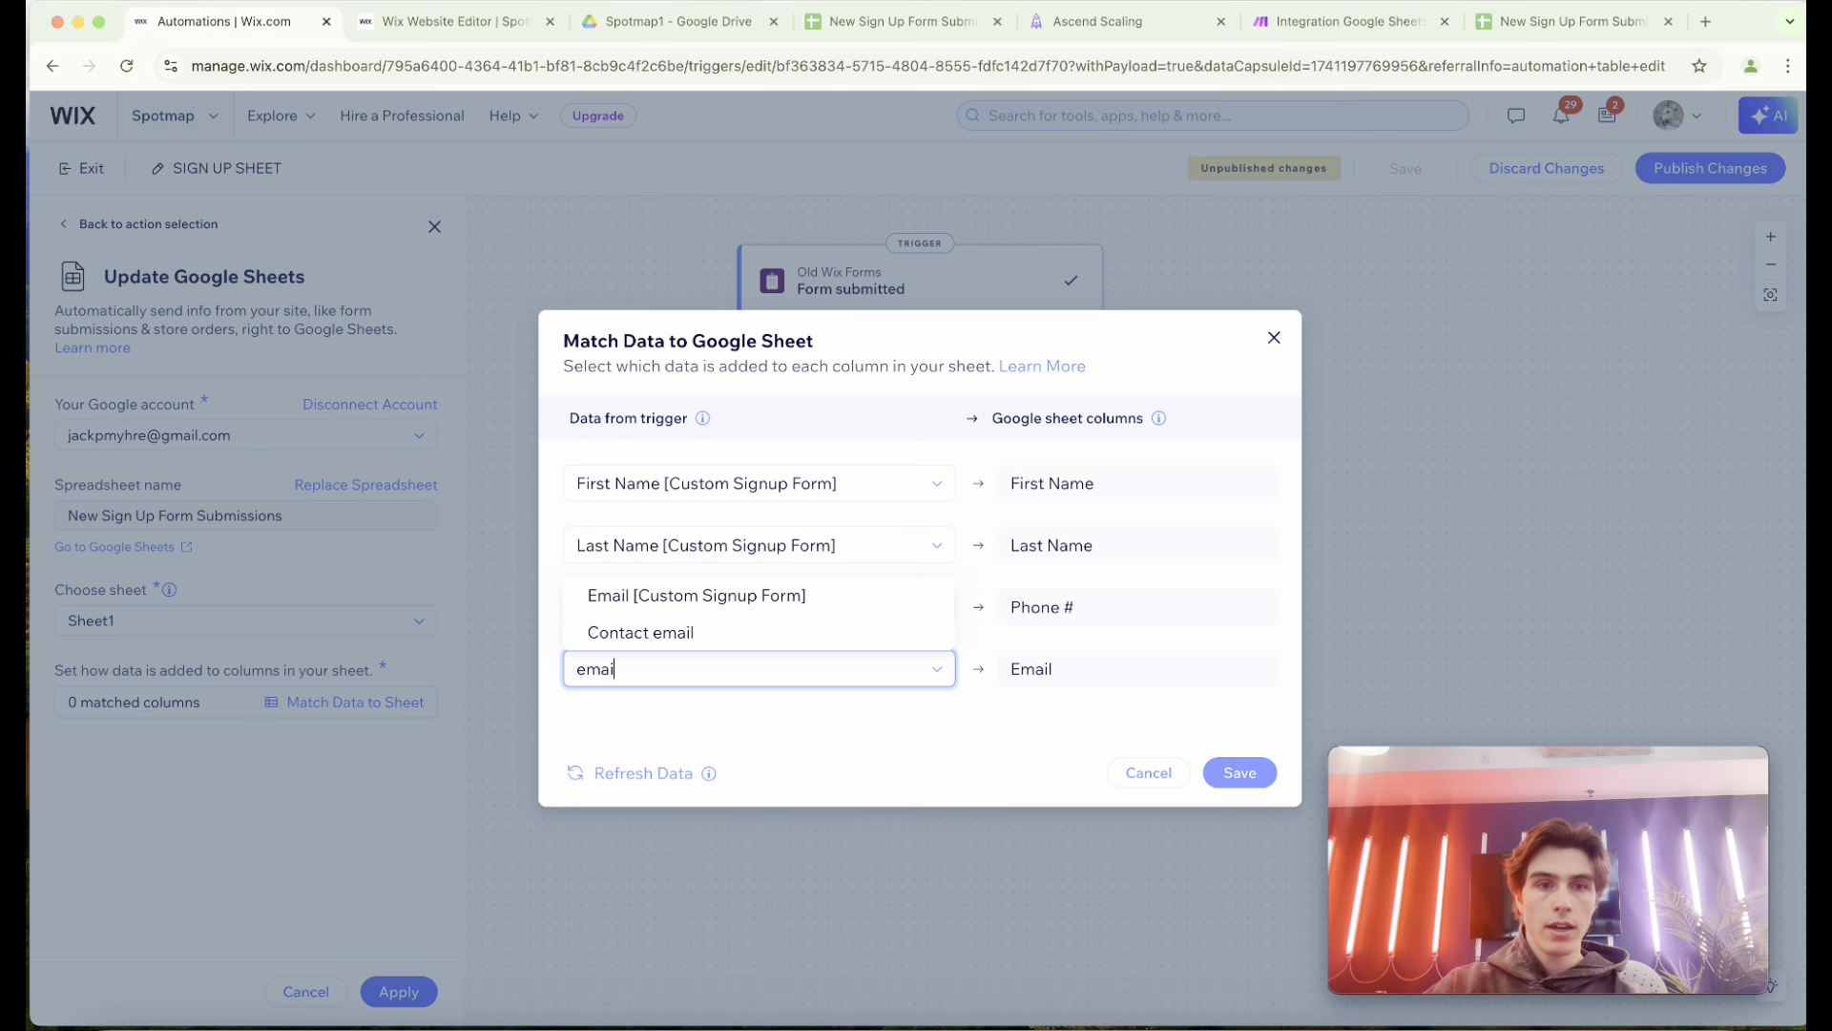
text(i)
click(786, 597)
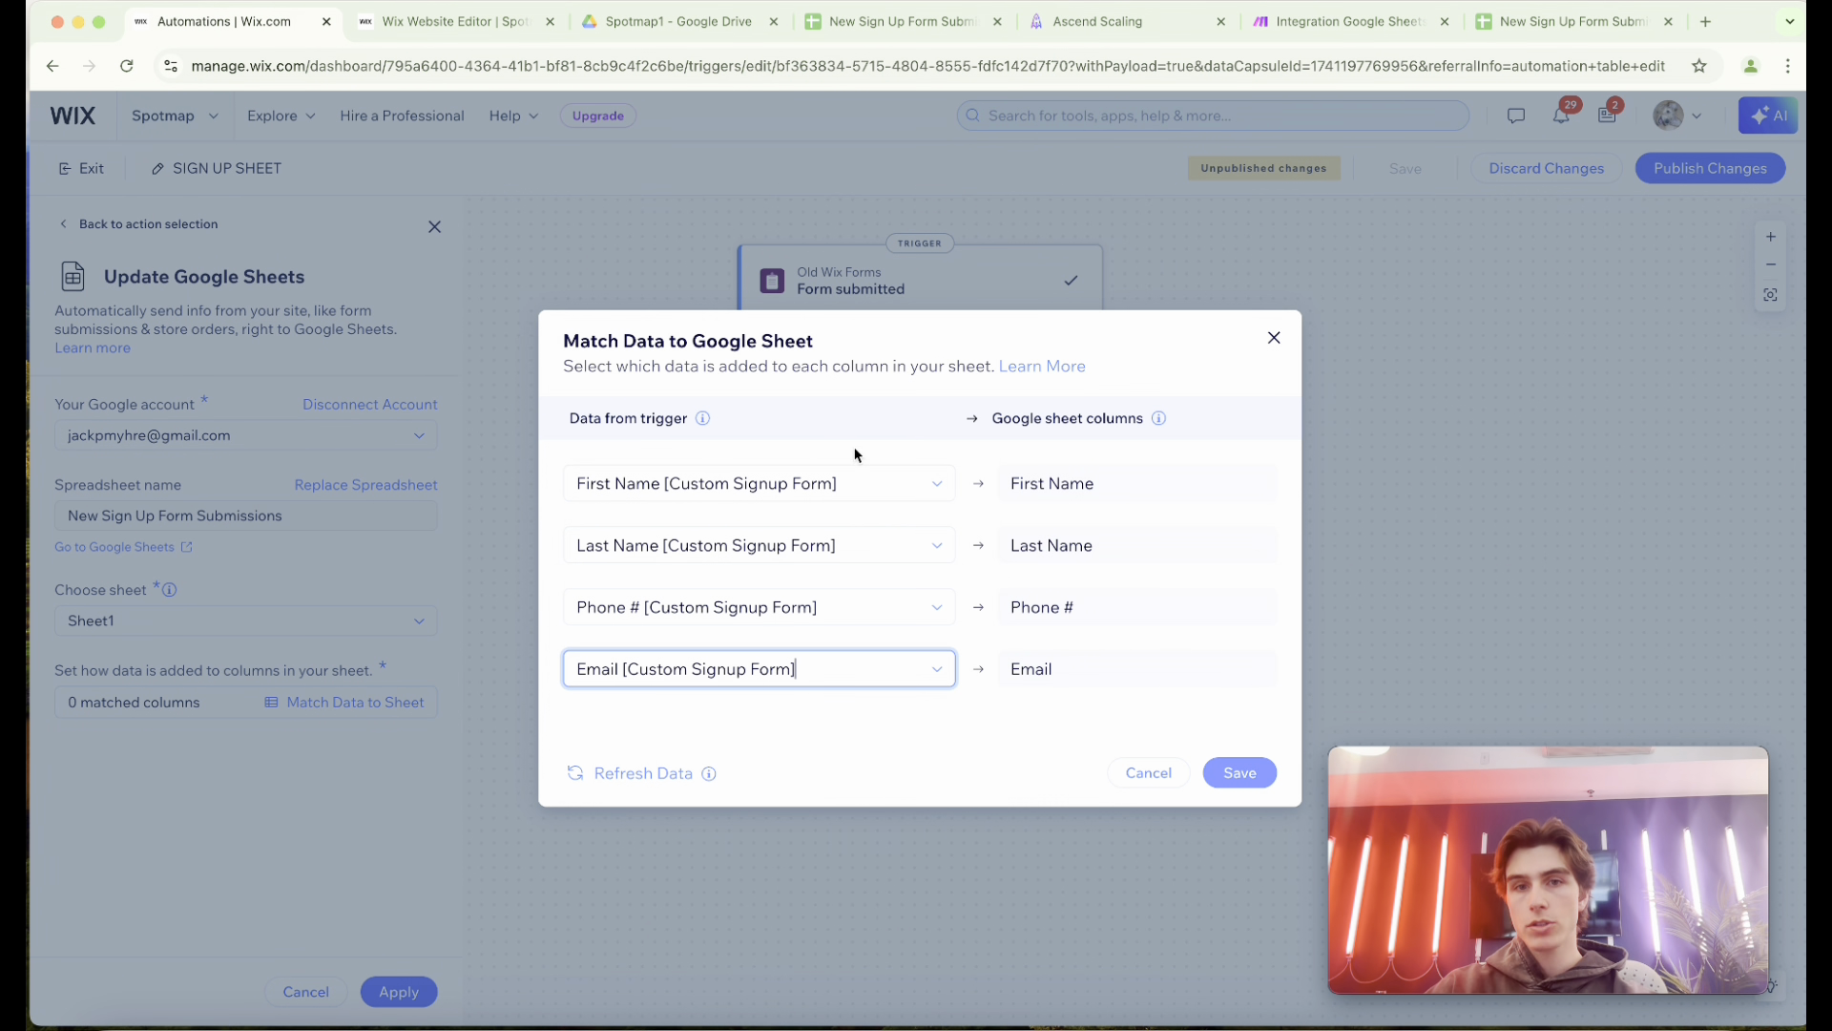
Save the column matching, apply the Update Google Sheets action and publish the SIGN UP SHEET automation.
click(1257, 772)
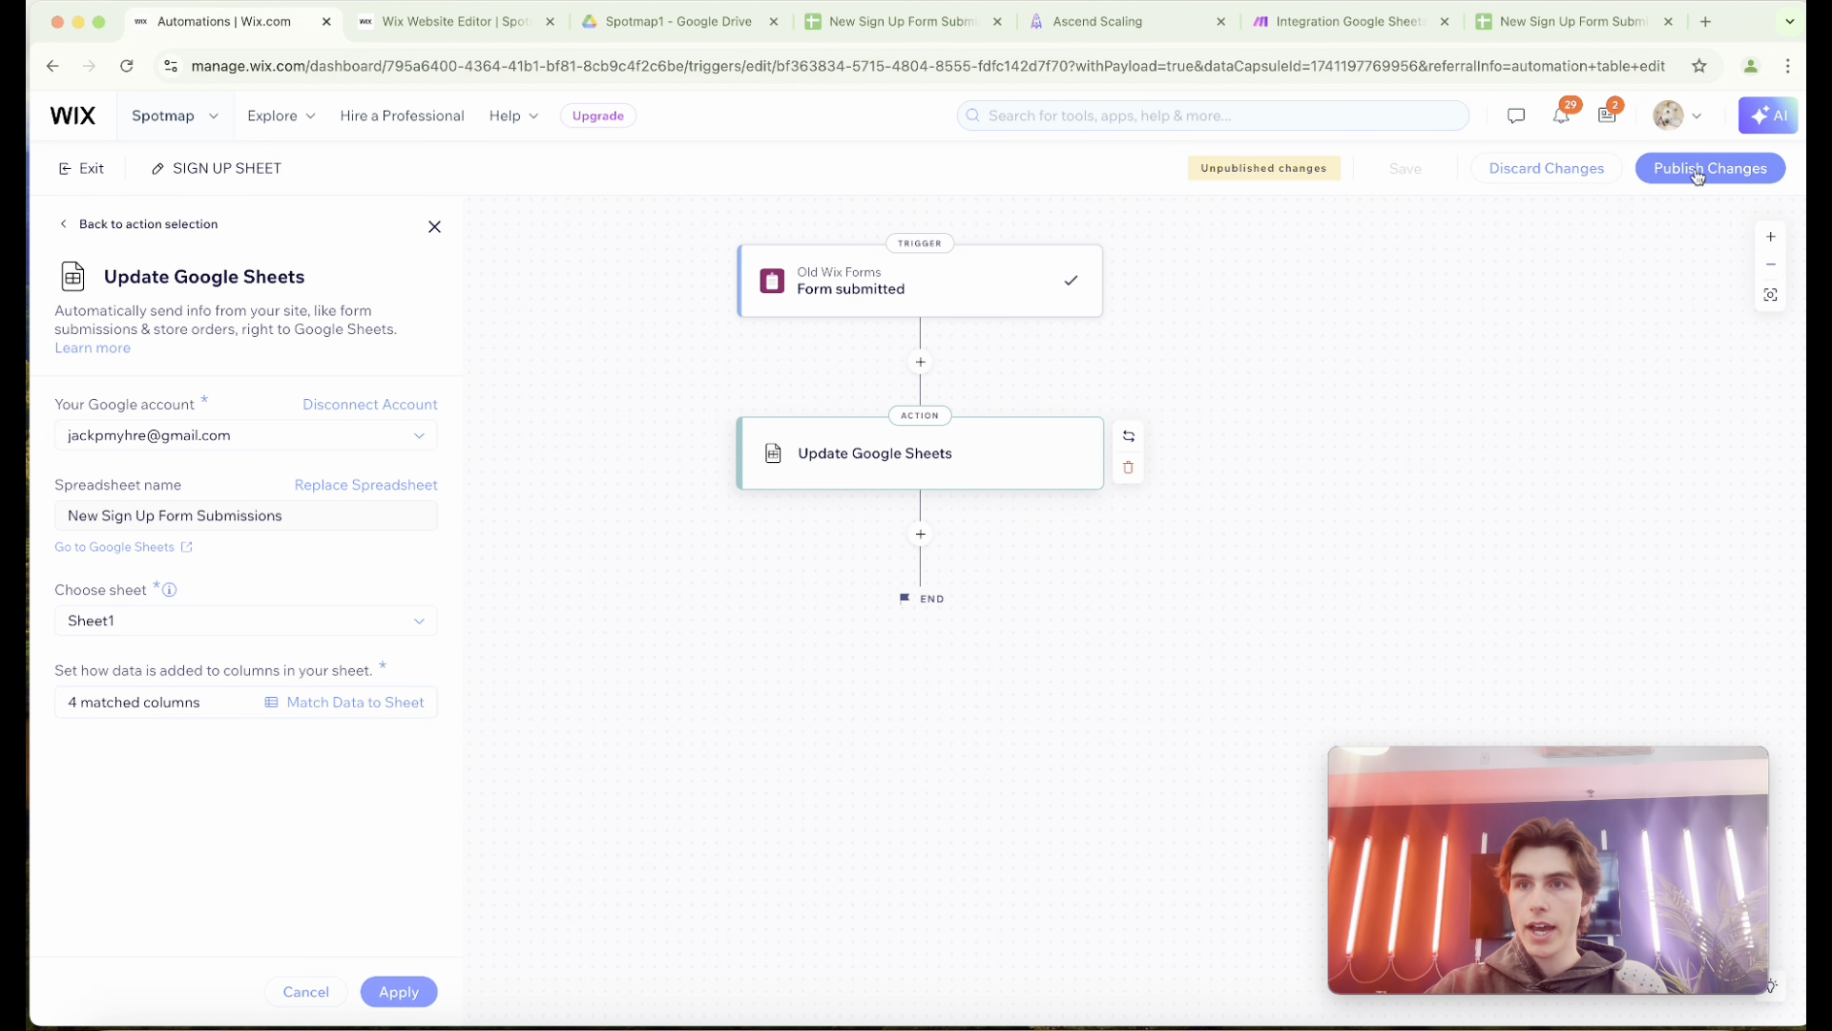
click(420, 989)
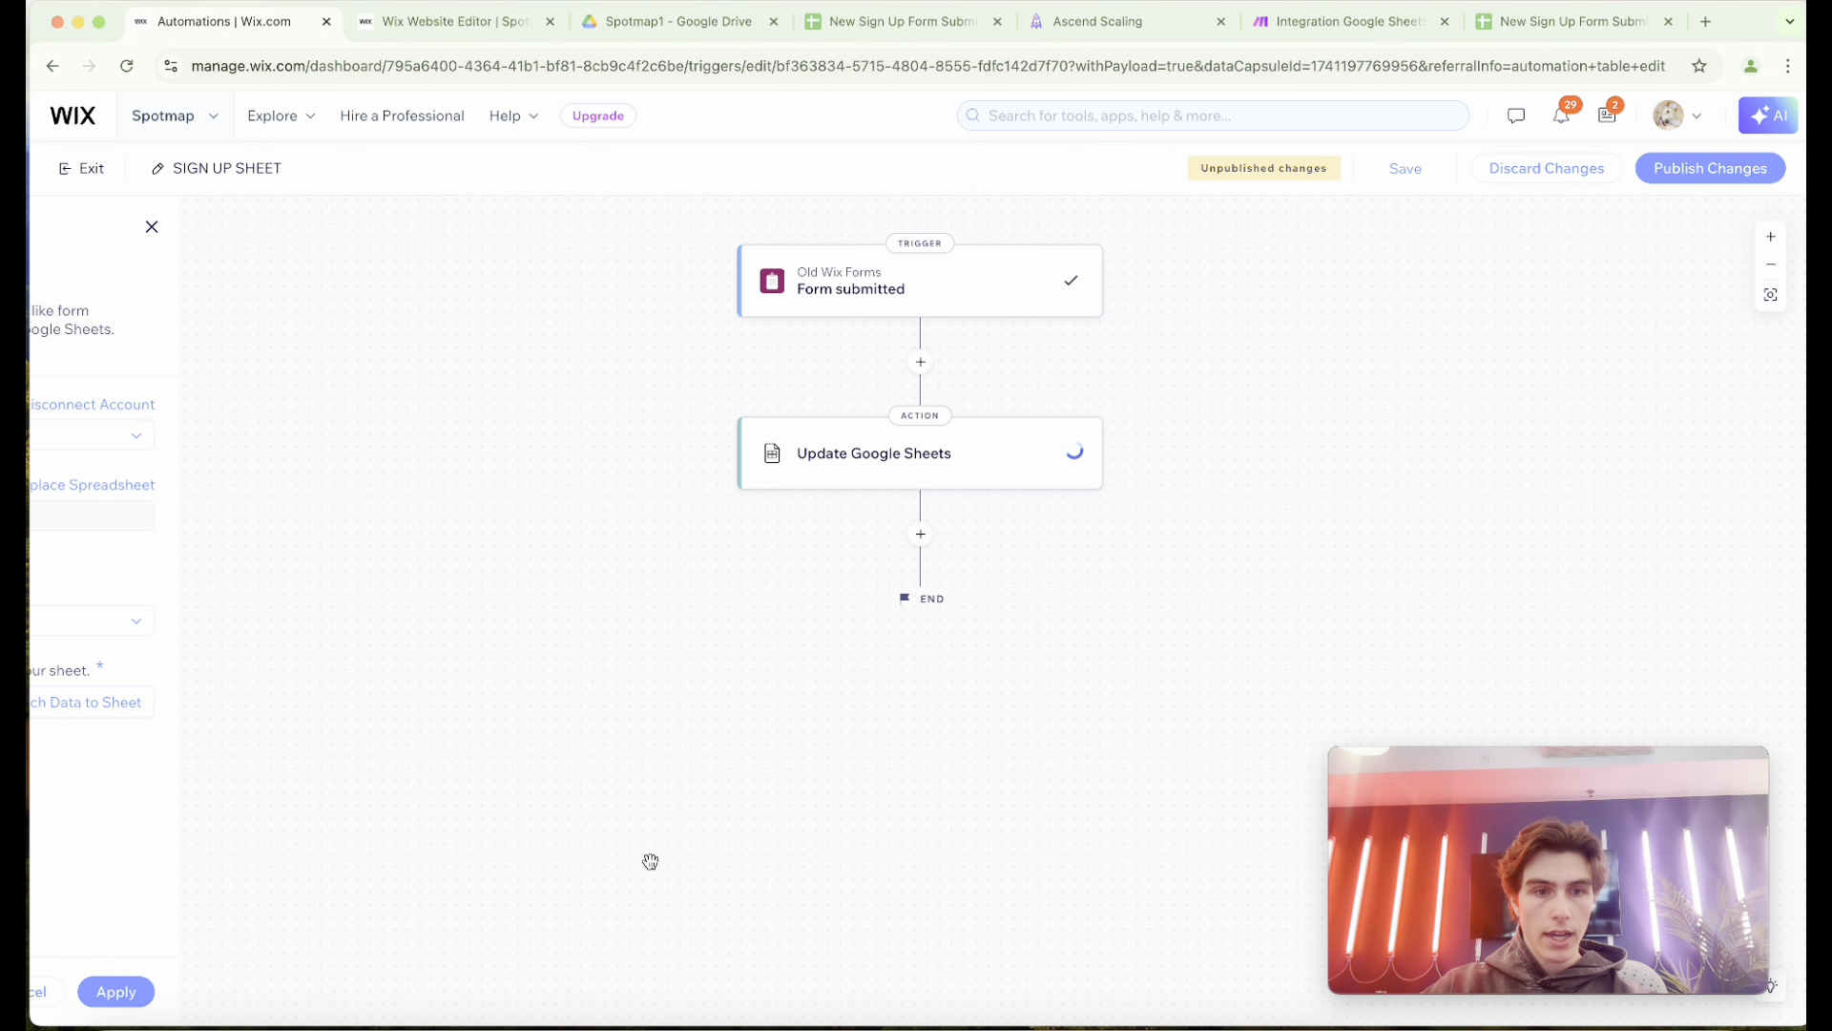
click(1715, 170)
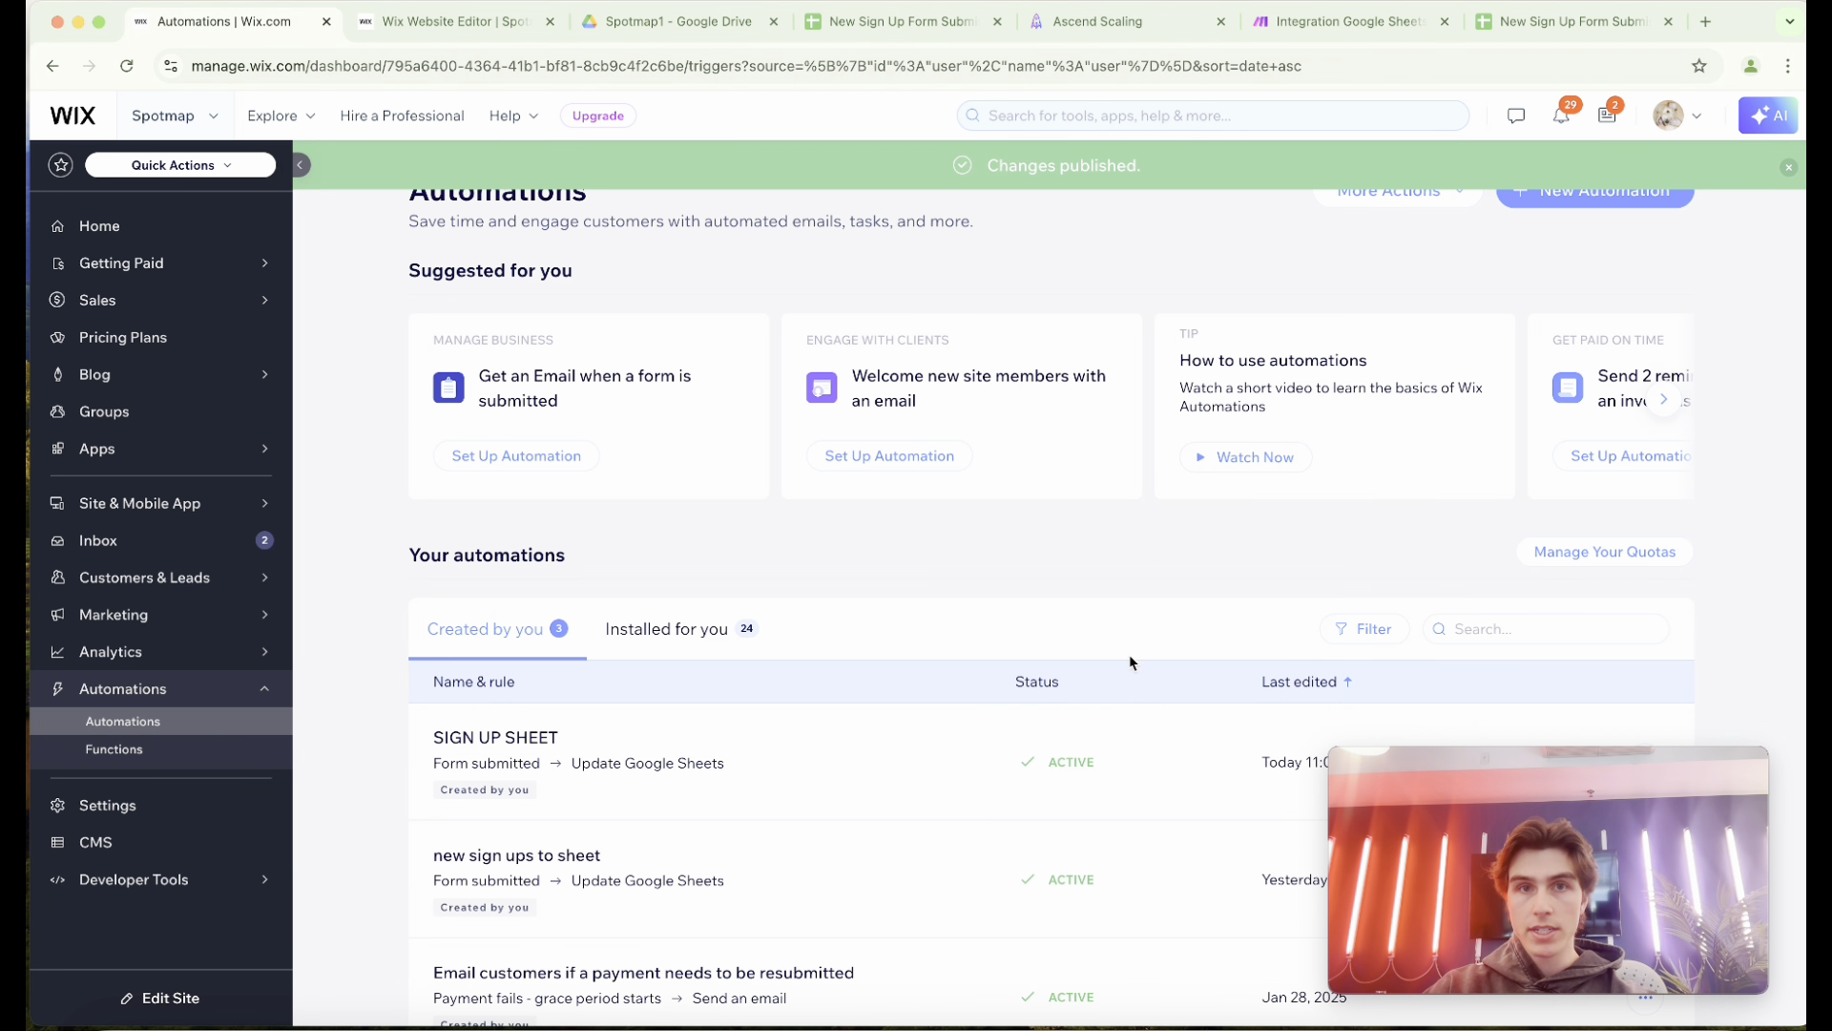
Review the Sign Up form in the website editor and the header row of the New Sign Up Form Submissions spreadsheet.
click(433, 29)
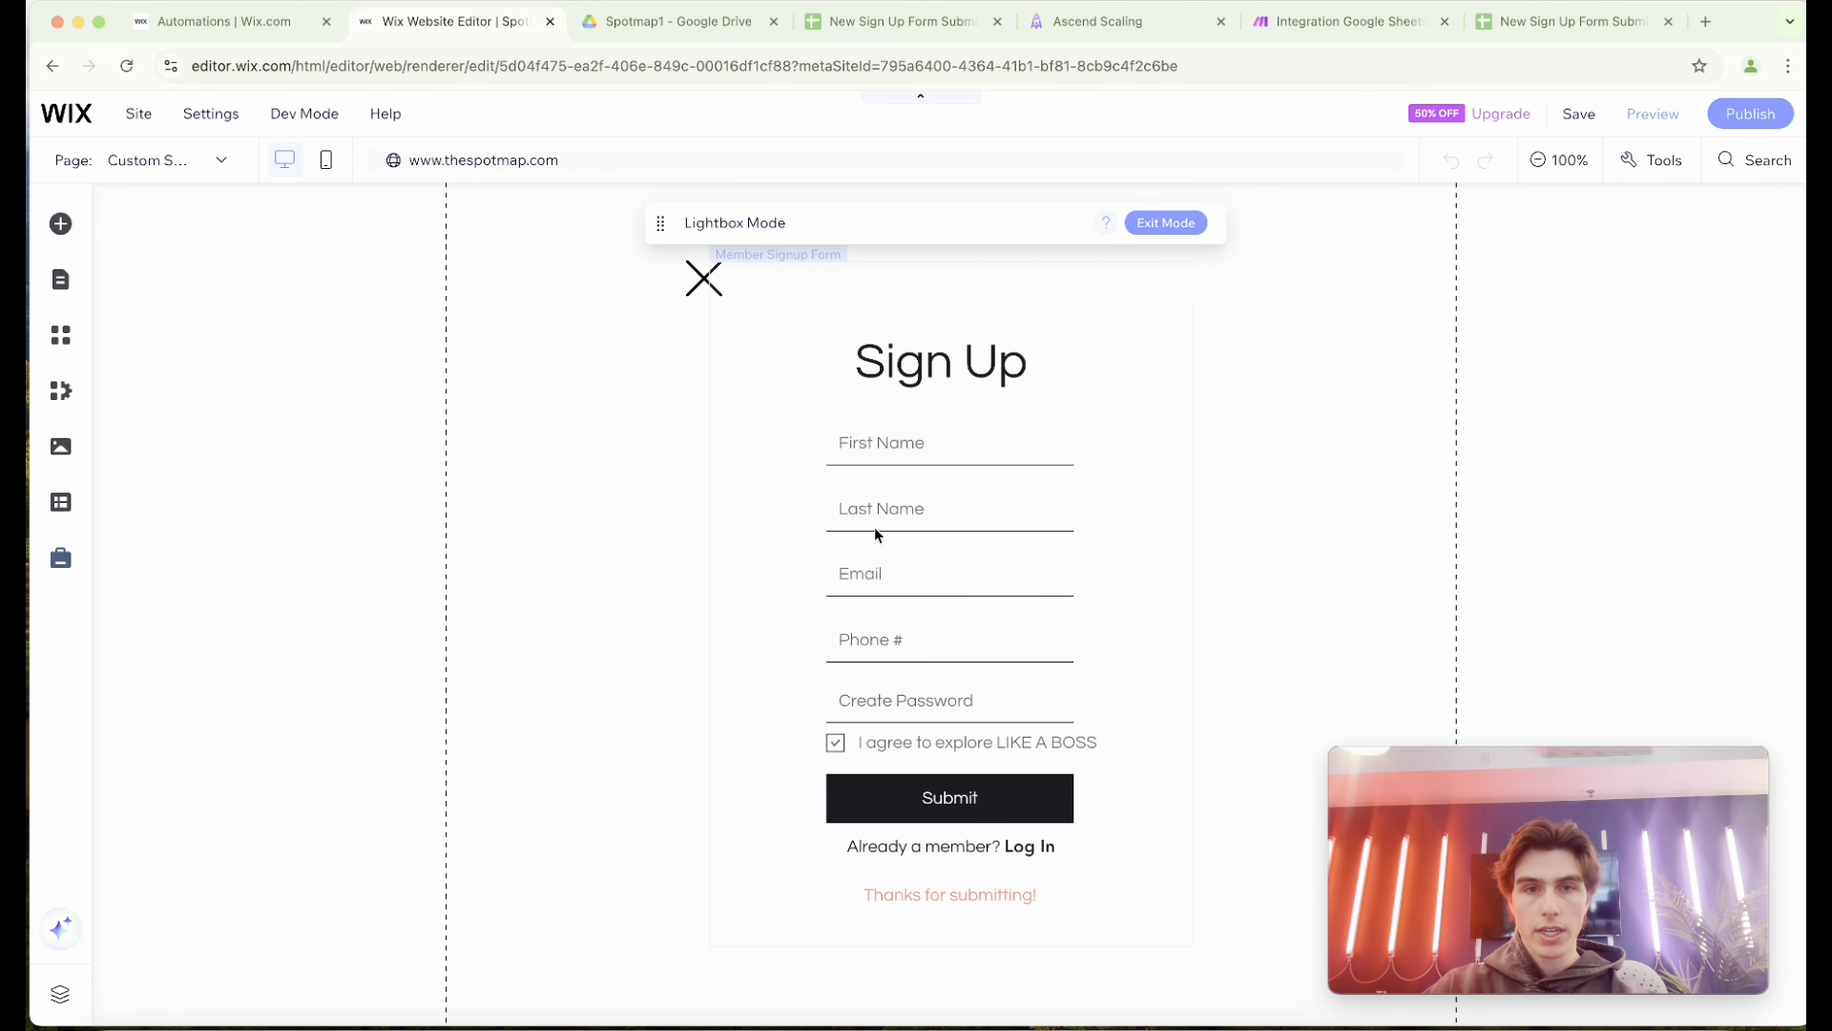
click(870, 27)
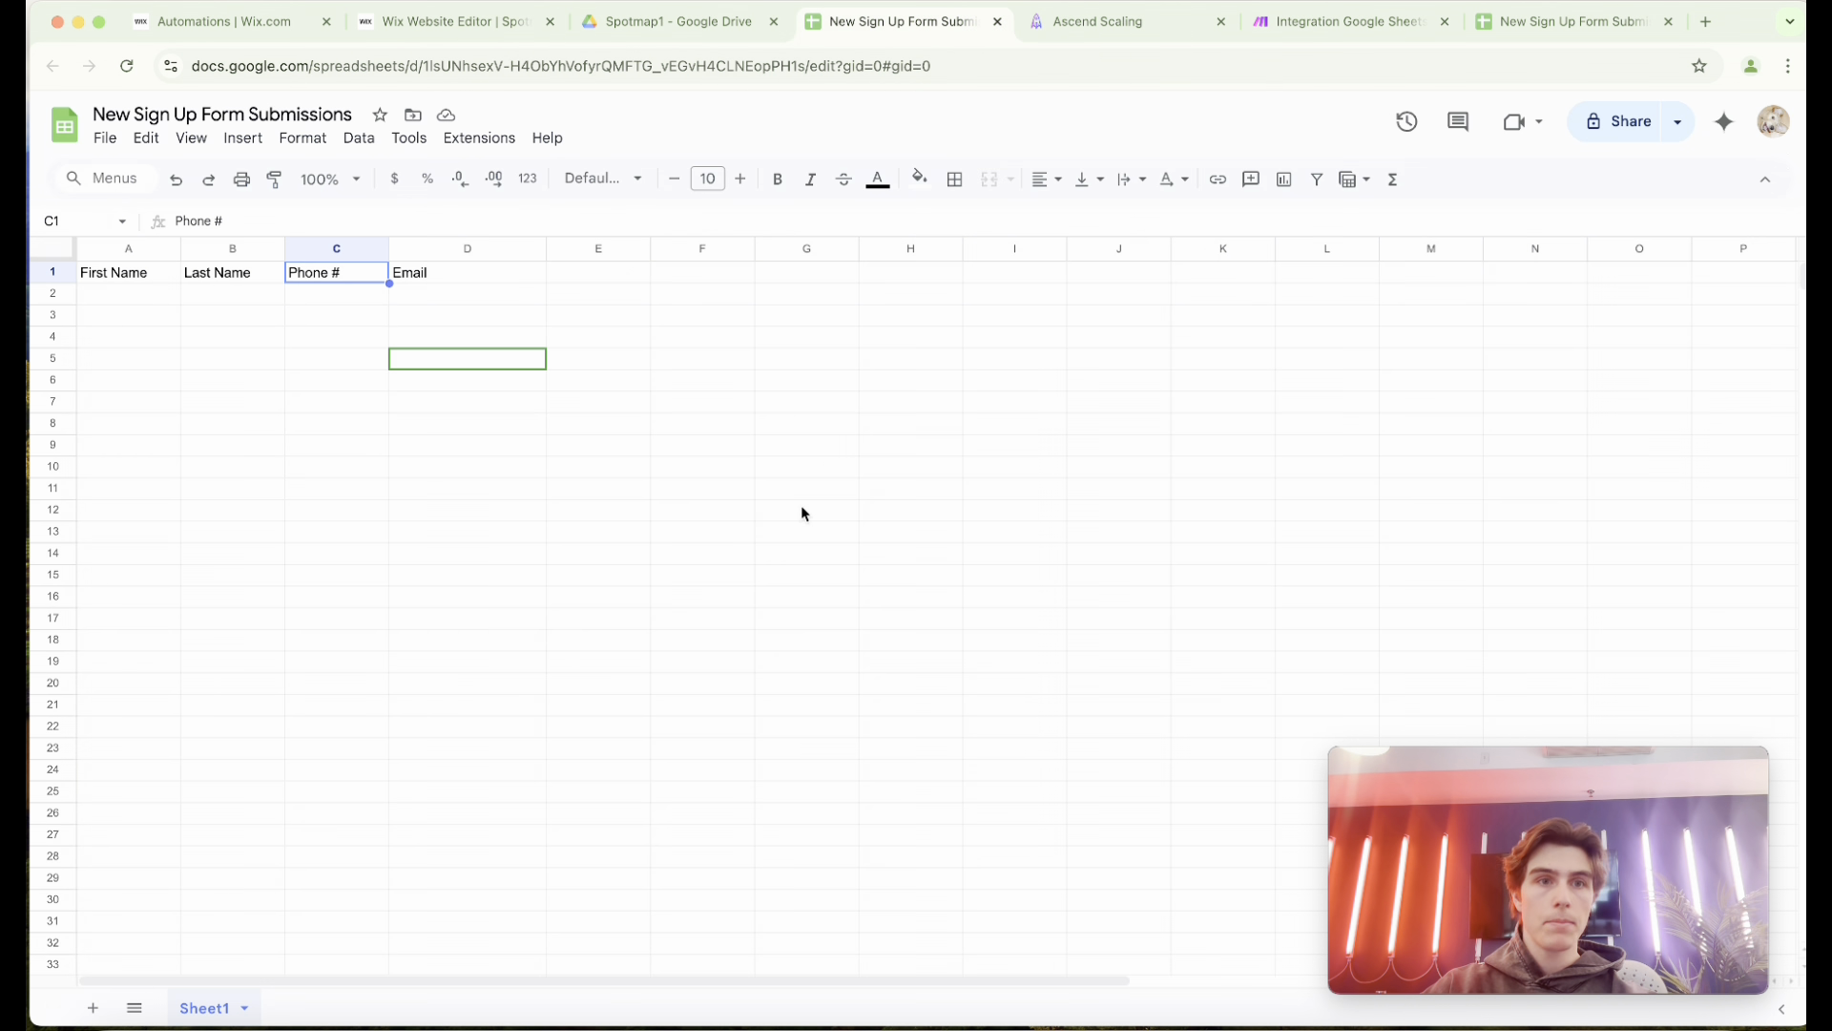
click(502, 274)
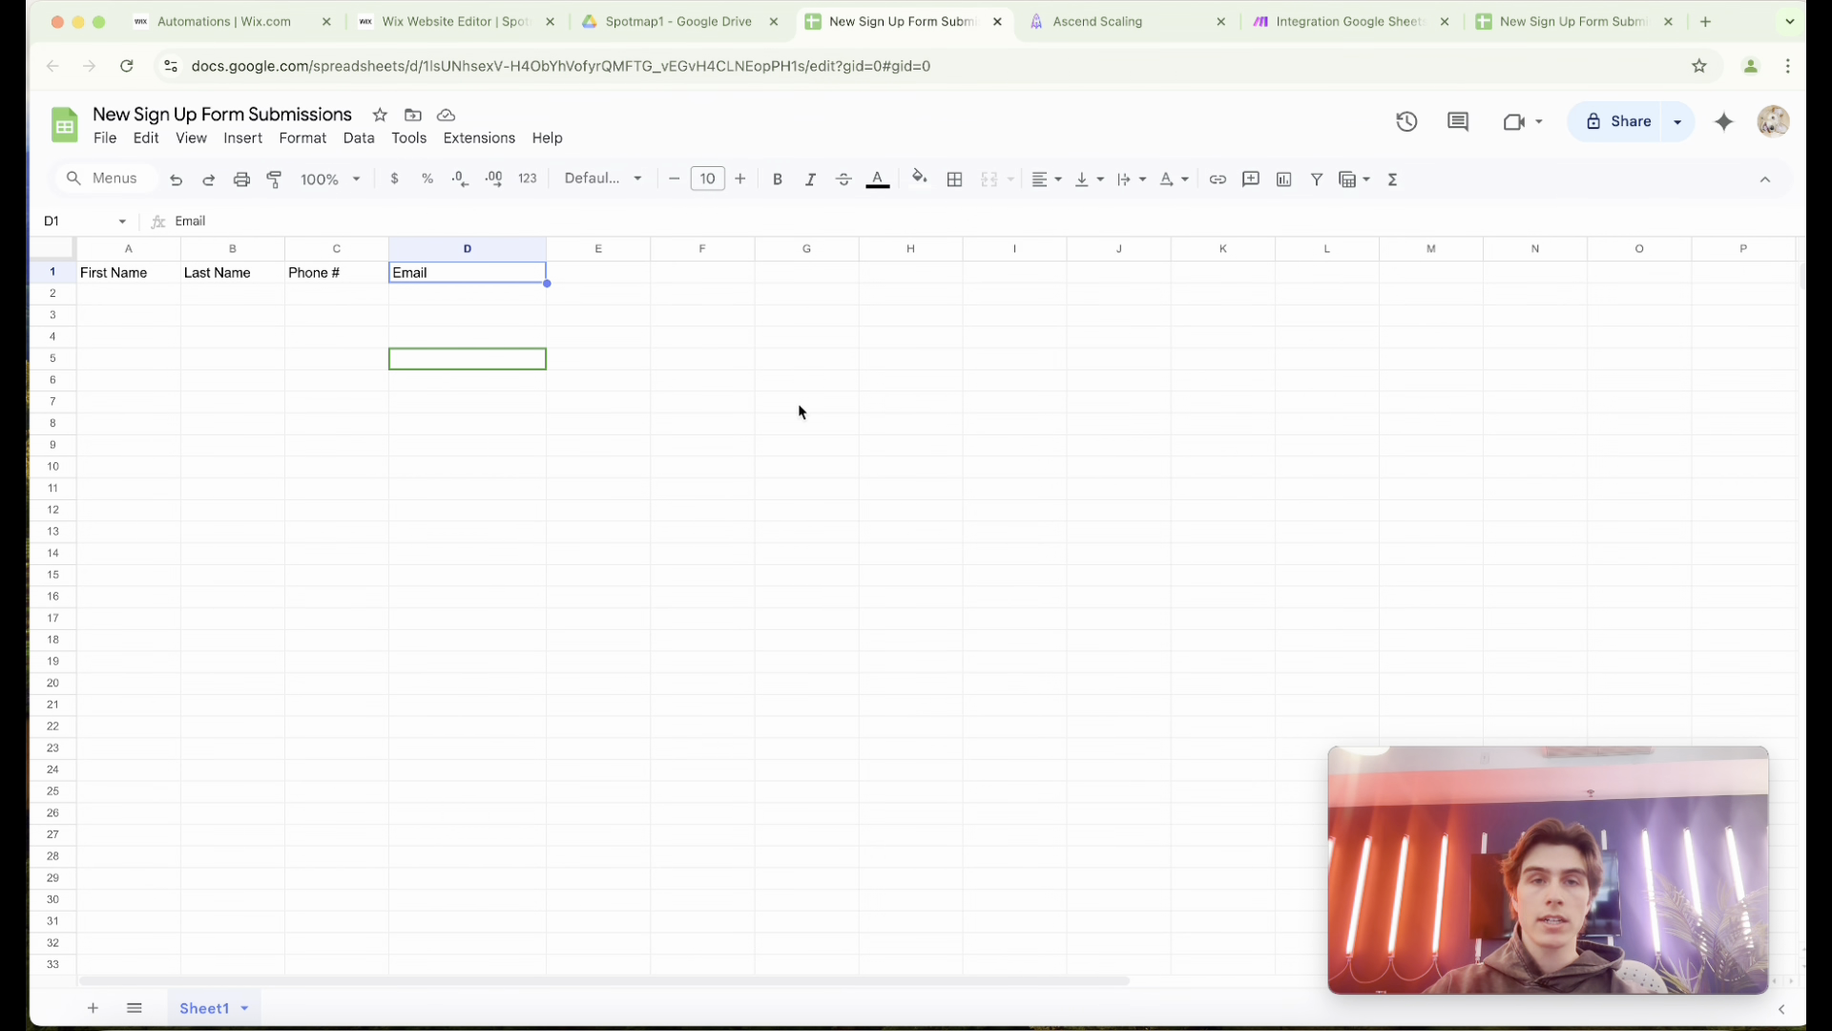
Switch to Make and open the Integration Google Sheets, GoHighLevel LeadConnector scenario for editing from the list of all scenarios, dismissing the Pro trial offer.
click(1342, 29)
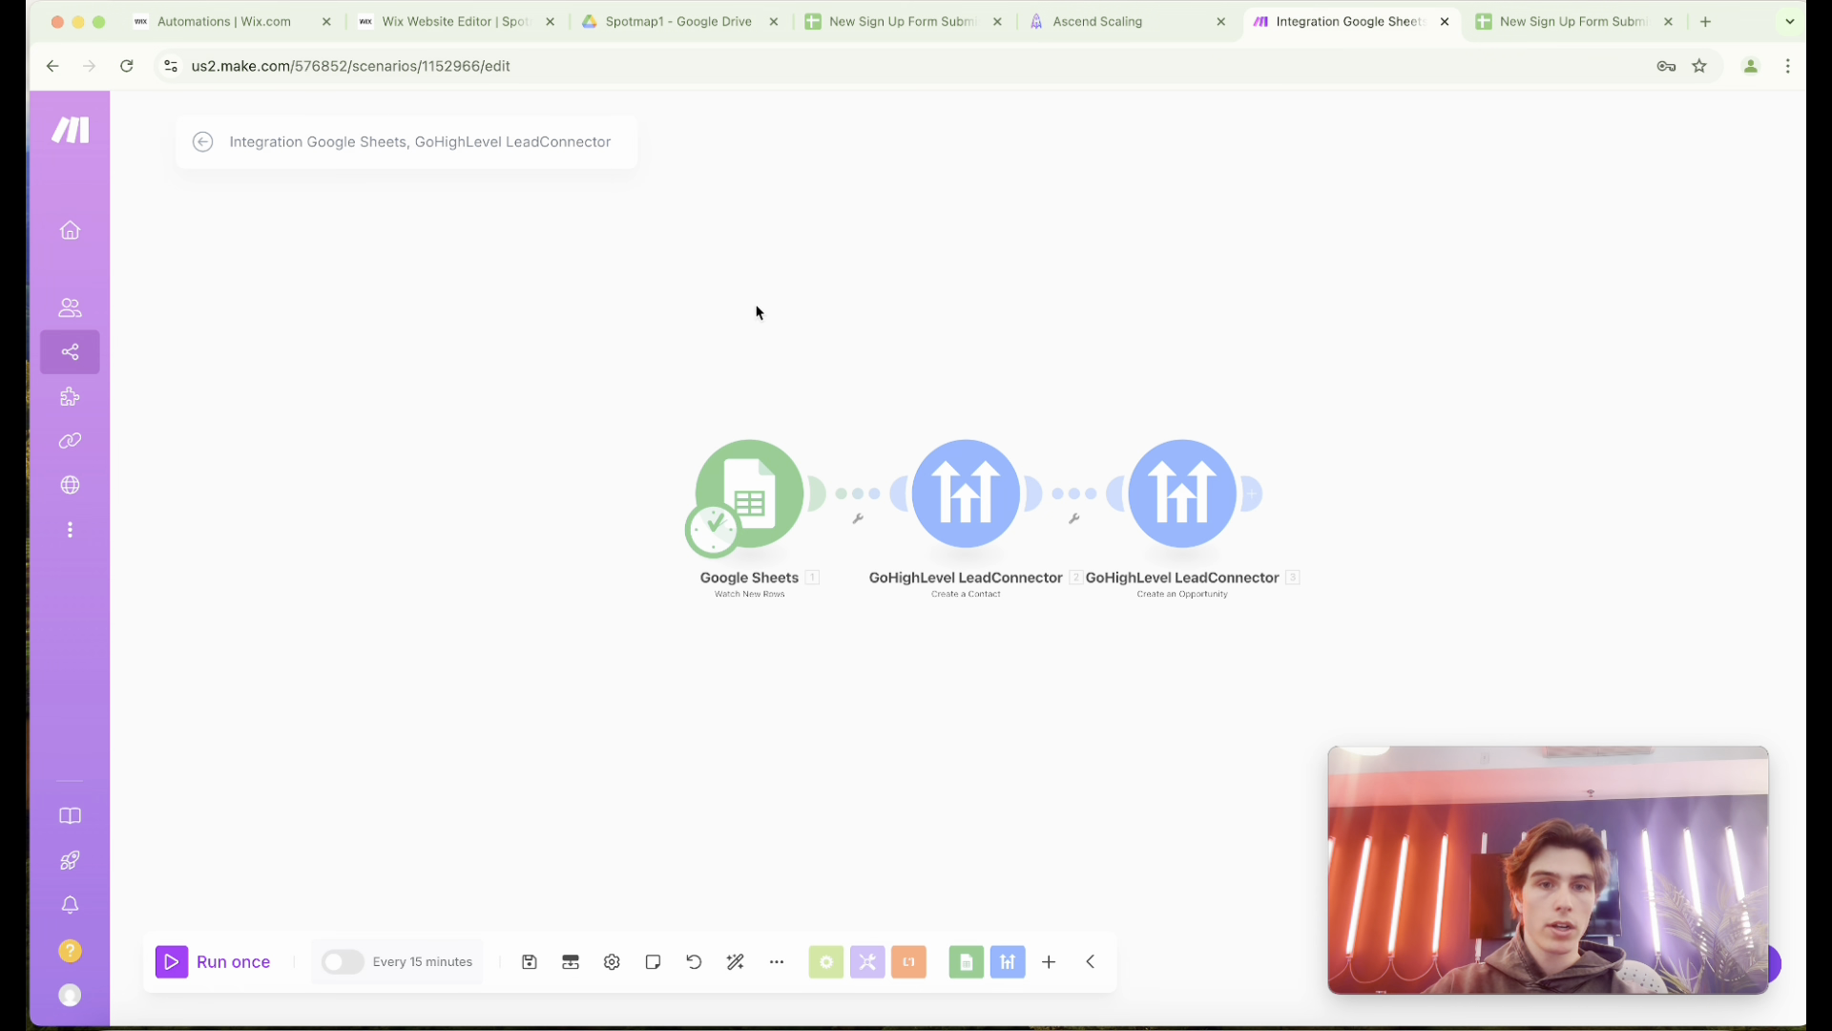
mouse_move(113, 358)
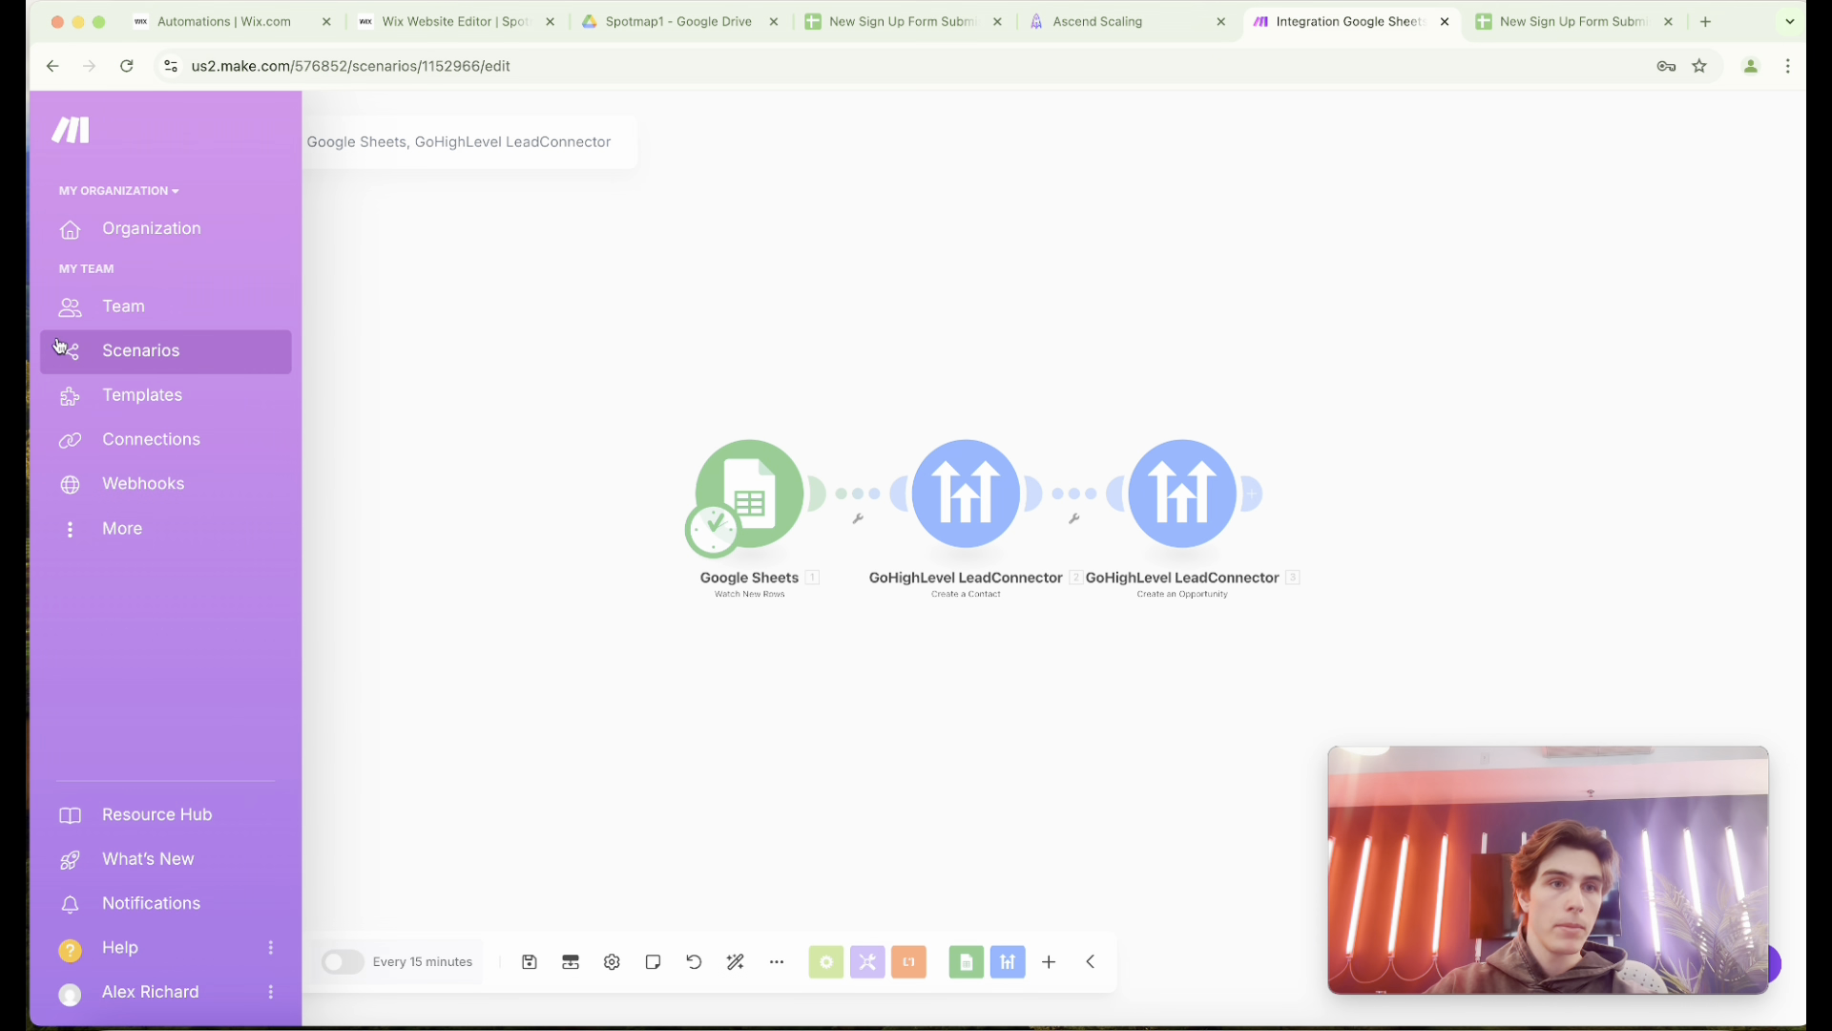
click(117, 362)
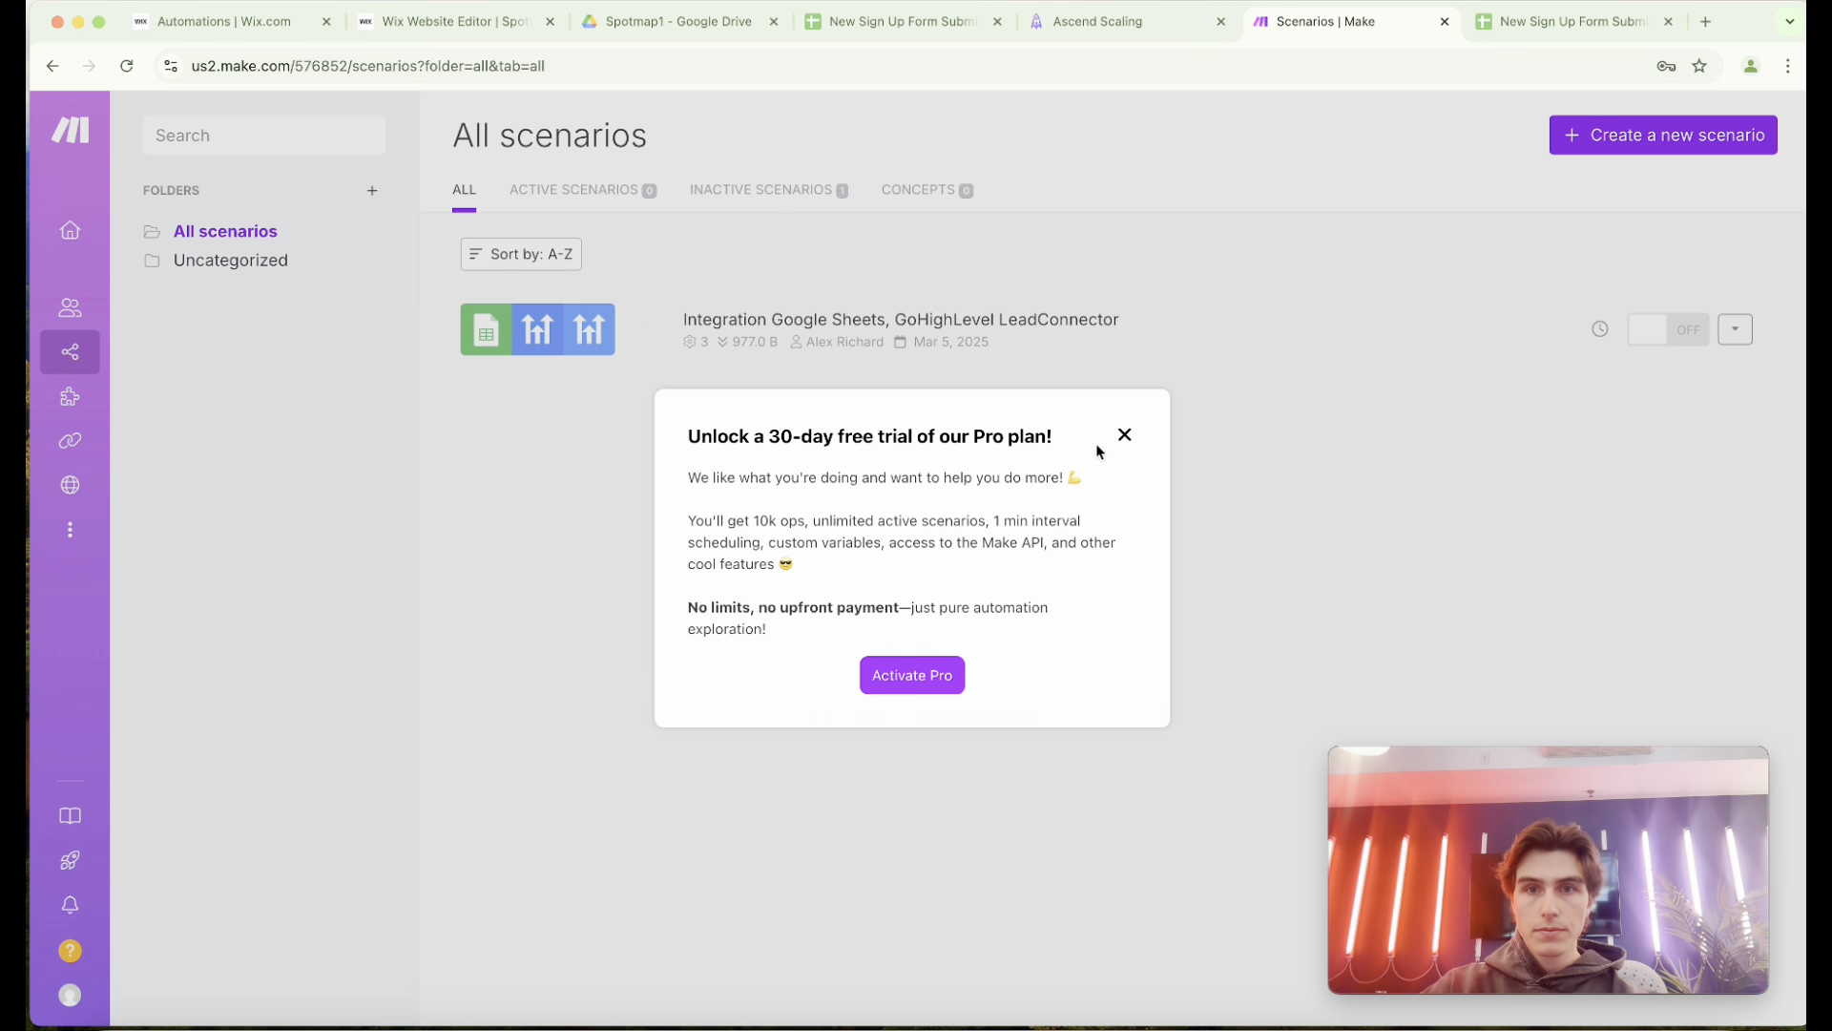
click(1125, 434)
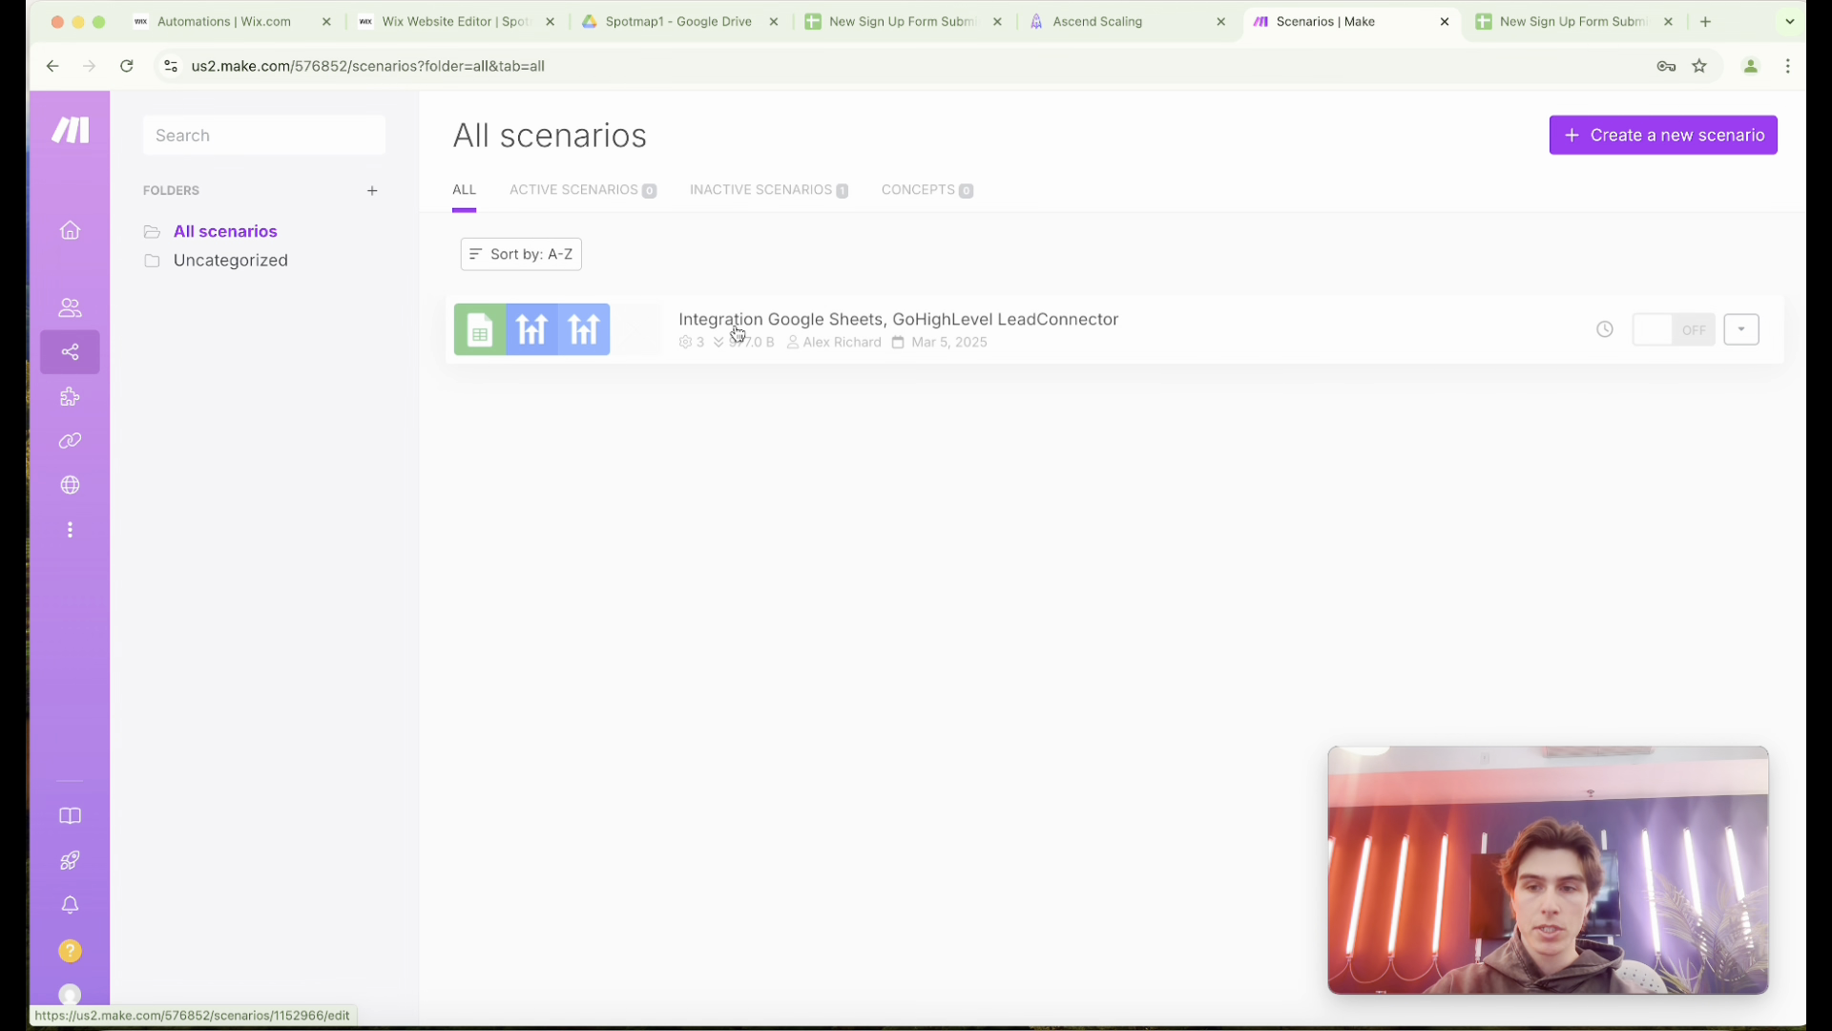
click(738, 333)
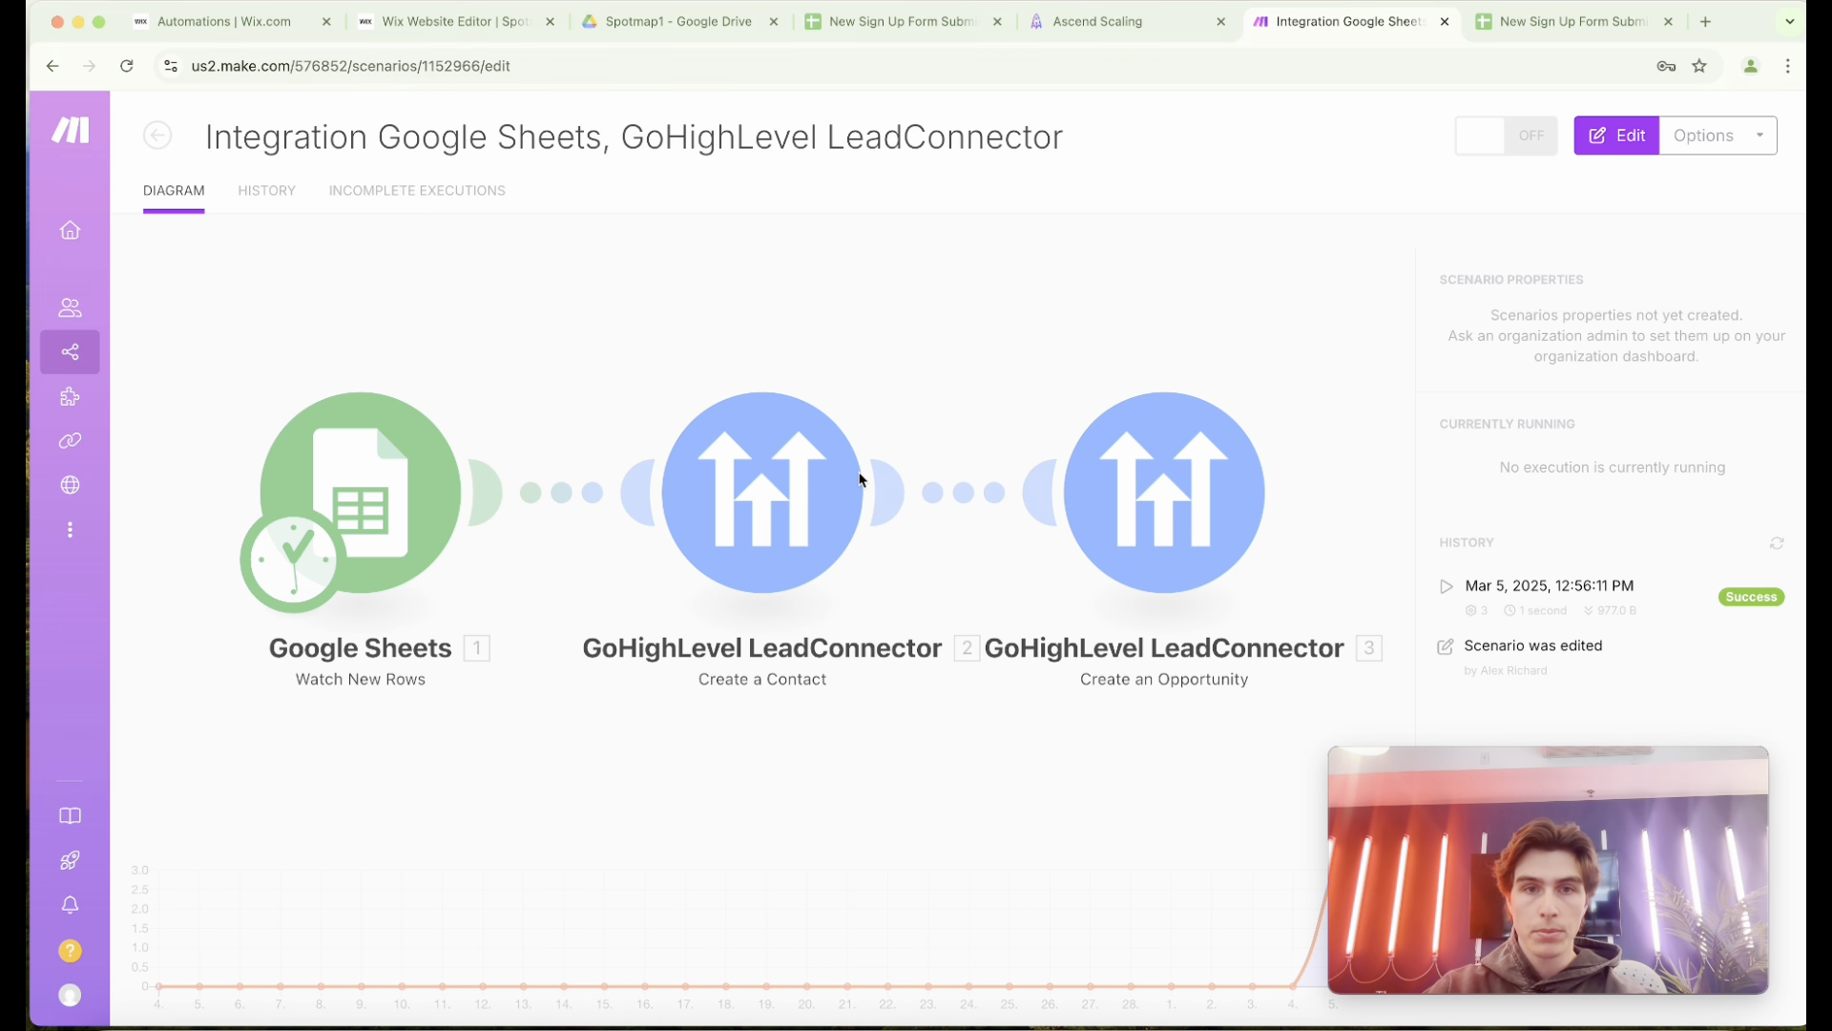
click(908, 369)
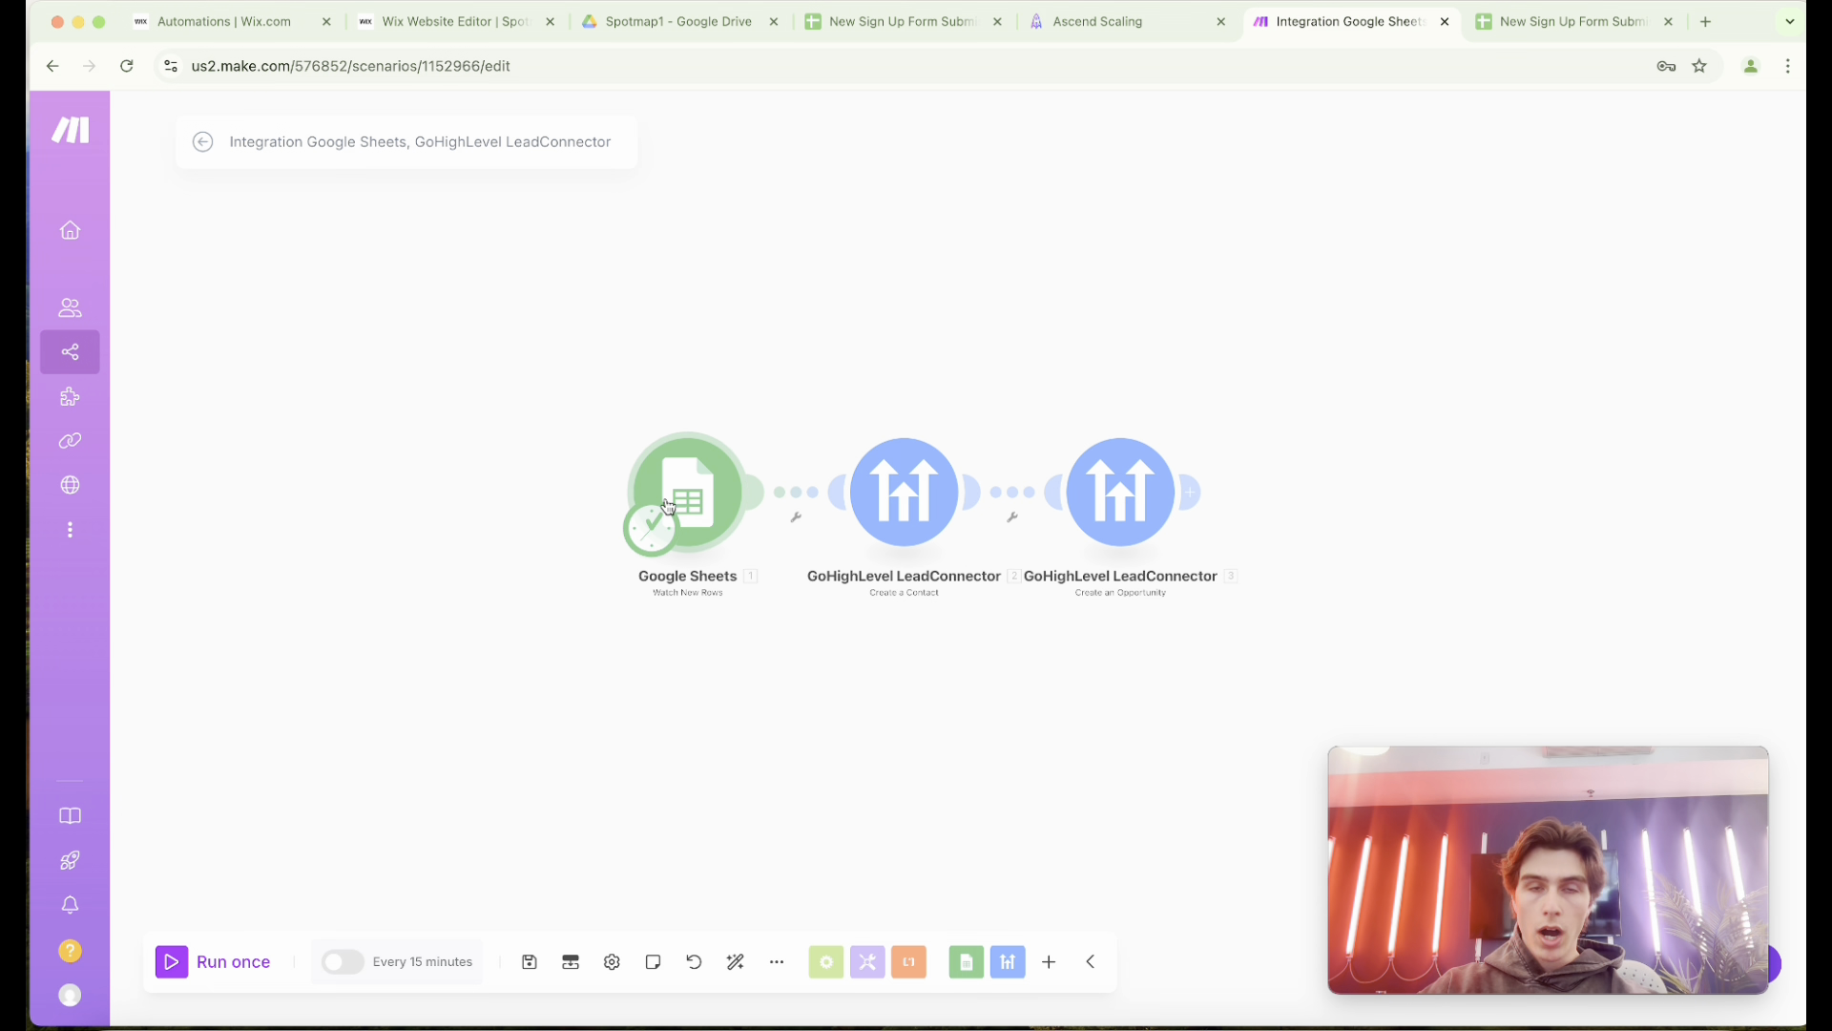
Review the scenario's source spreadsheet, its module chain, and the Leads Cycle pipeline with its opportunity stages in Ascend Scaling.
click(878, 23)
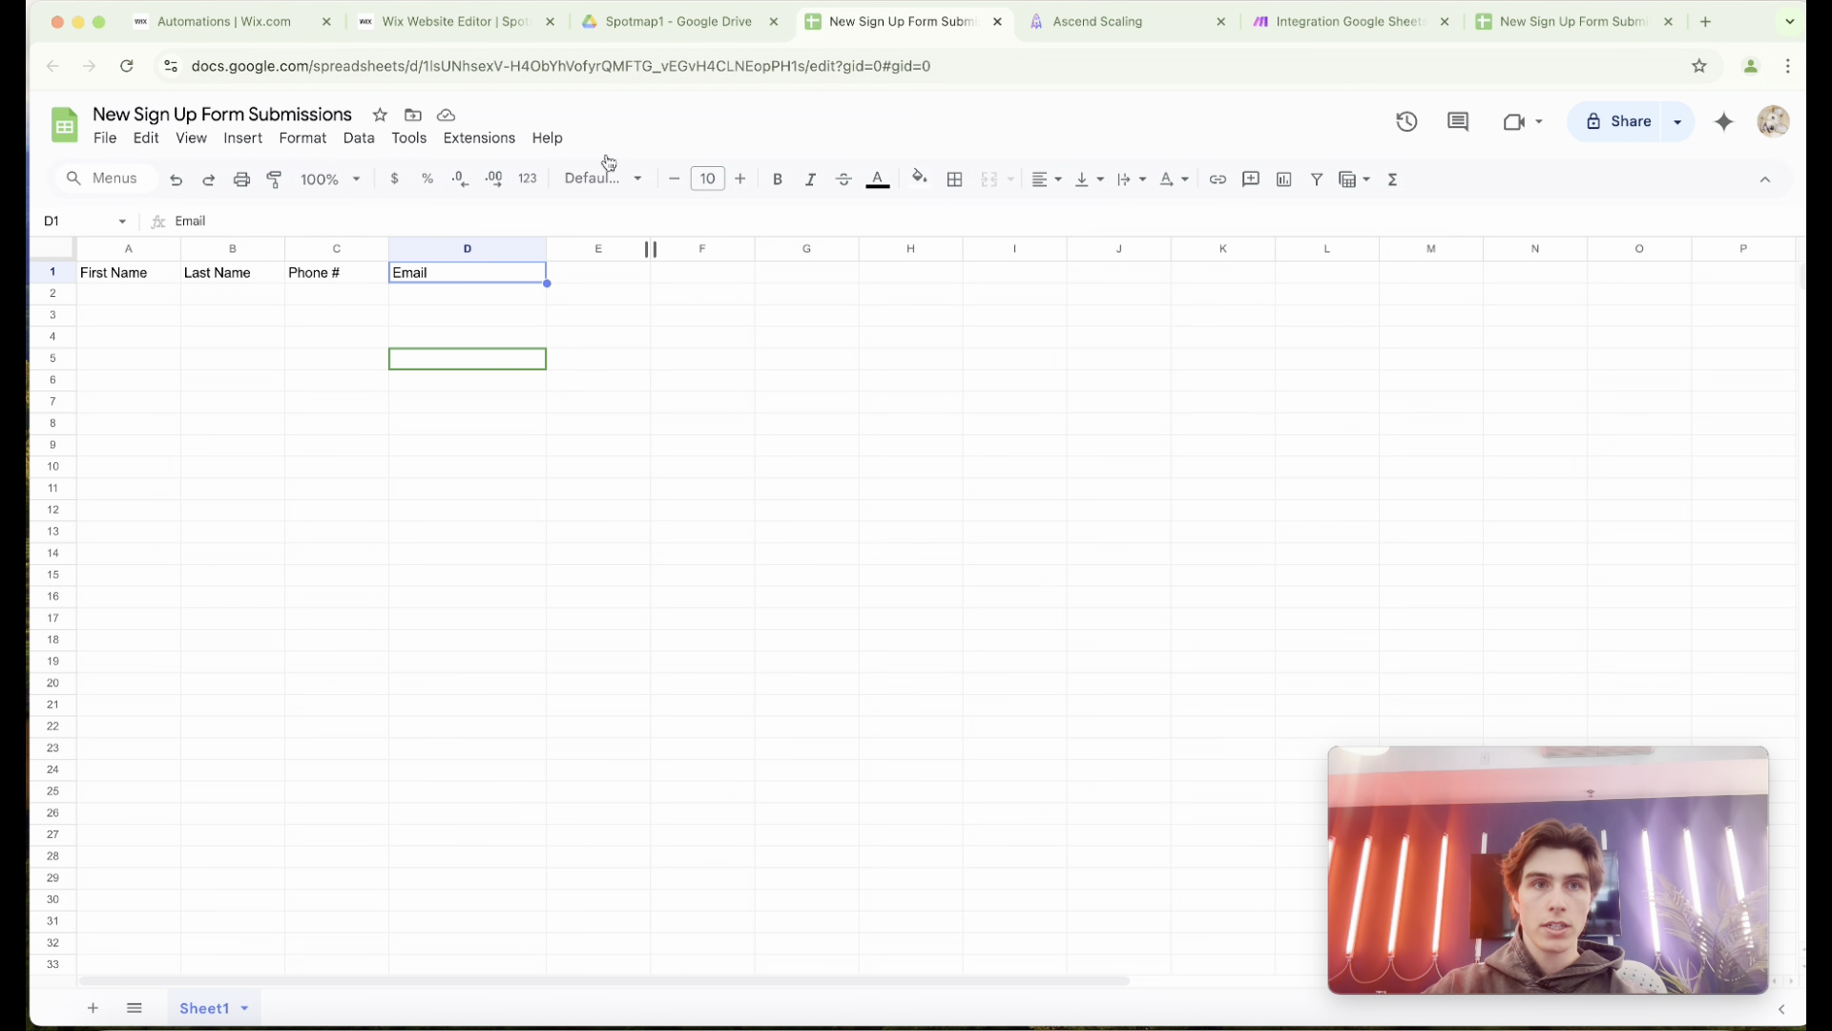
click(1309, 21)
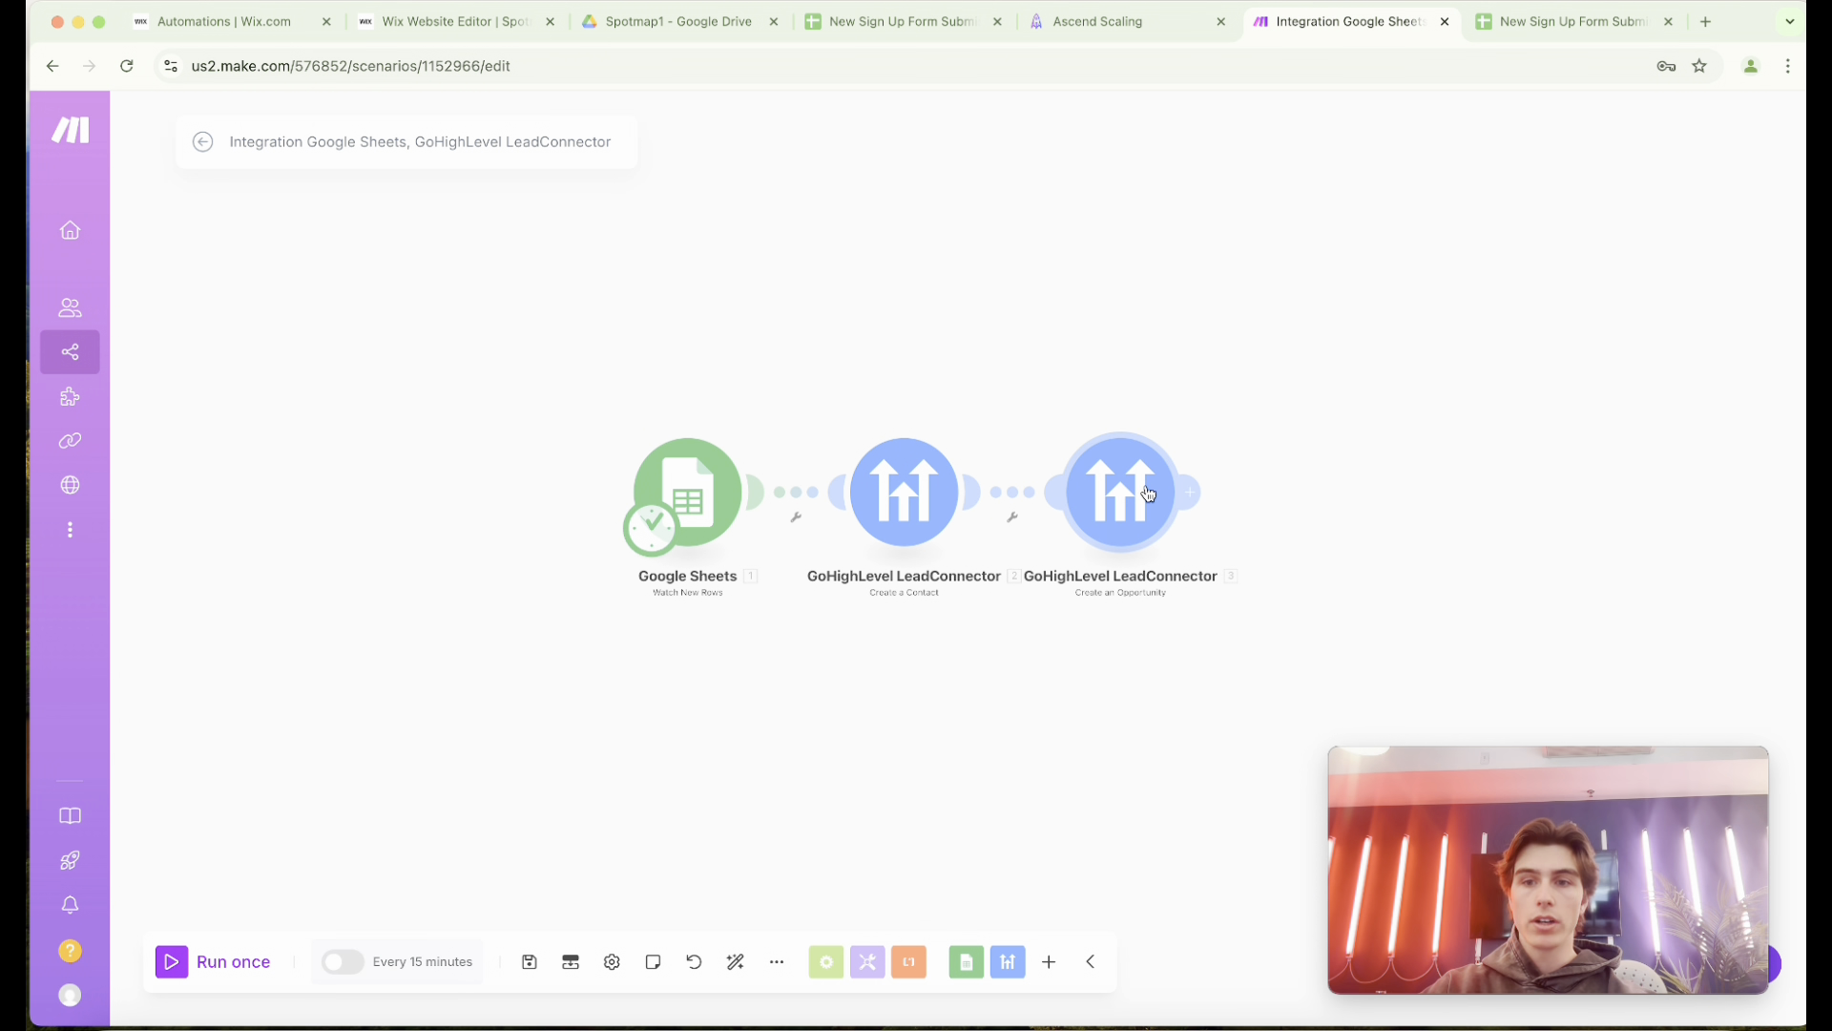
click(1101, 29)
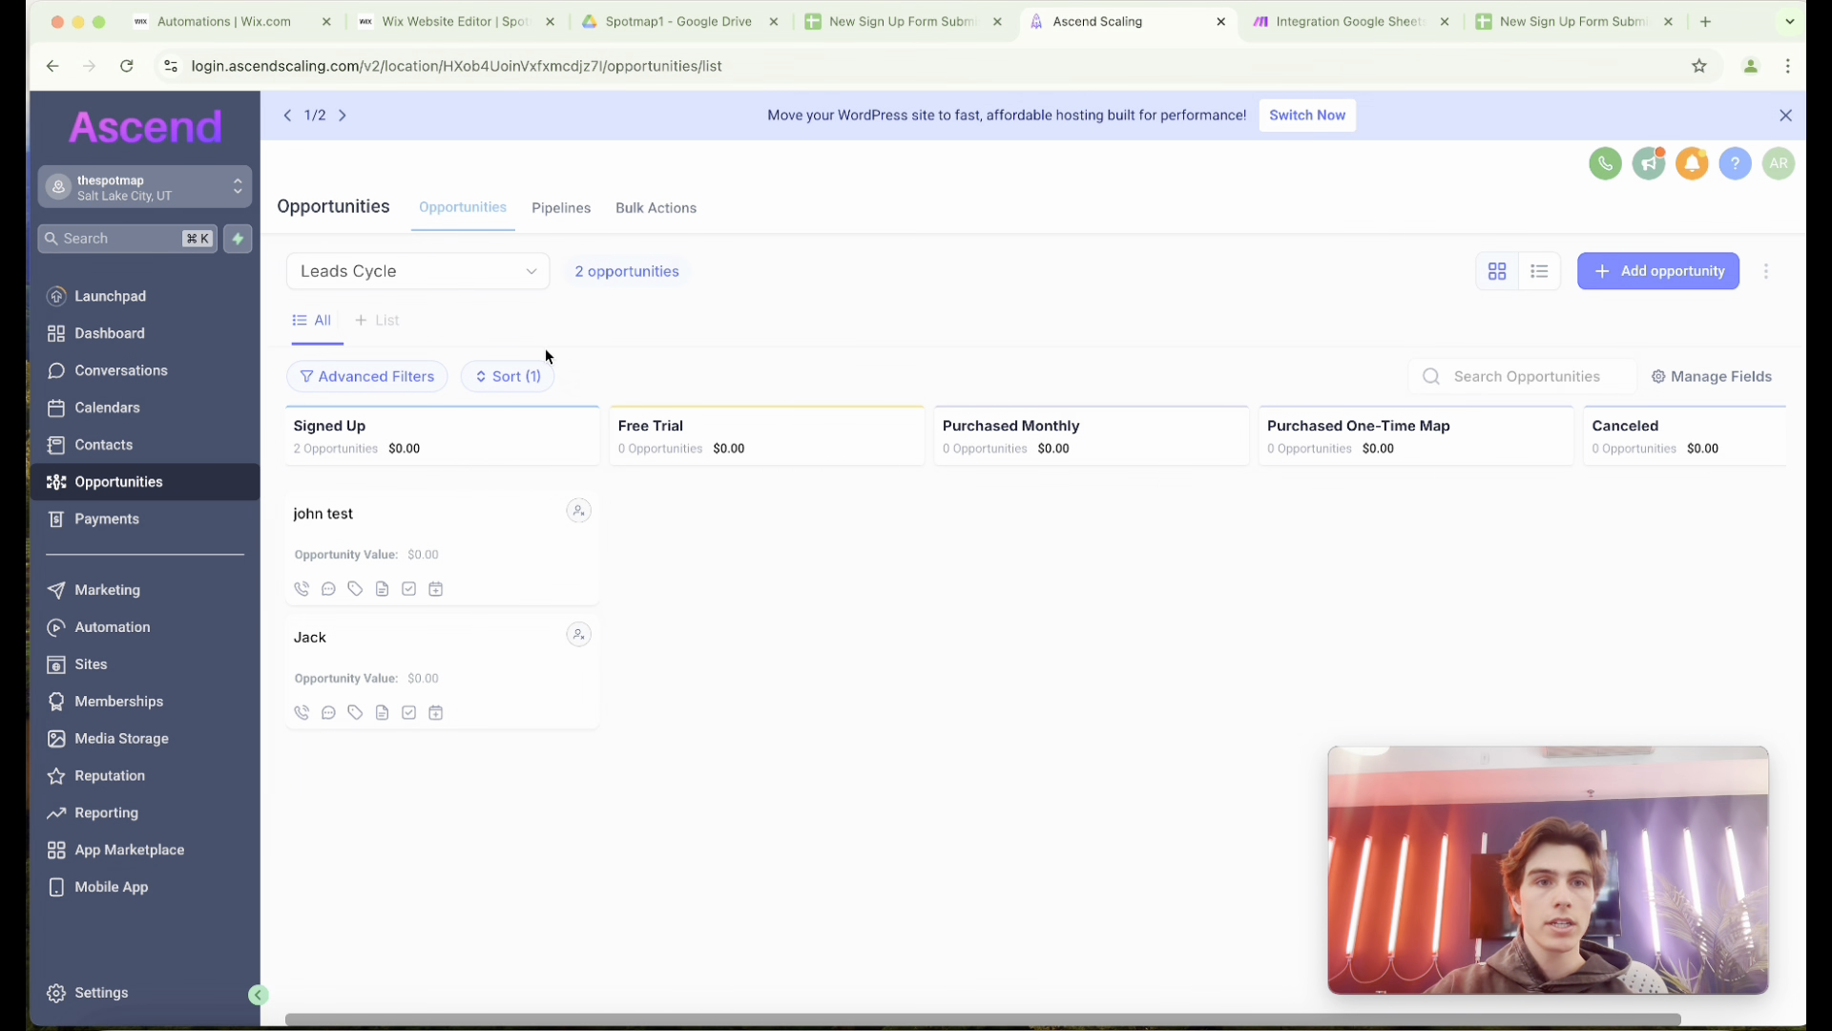
click(565, 214)
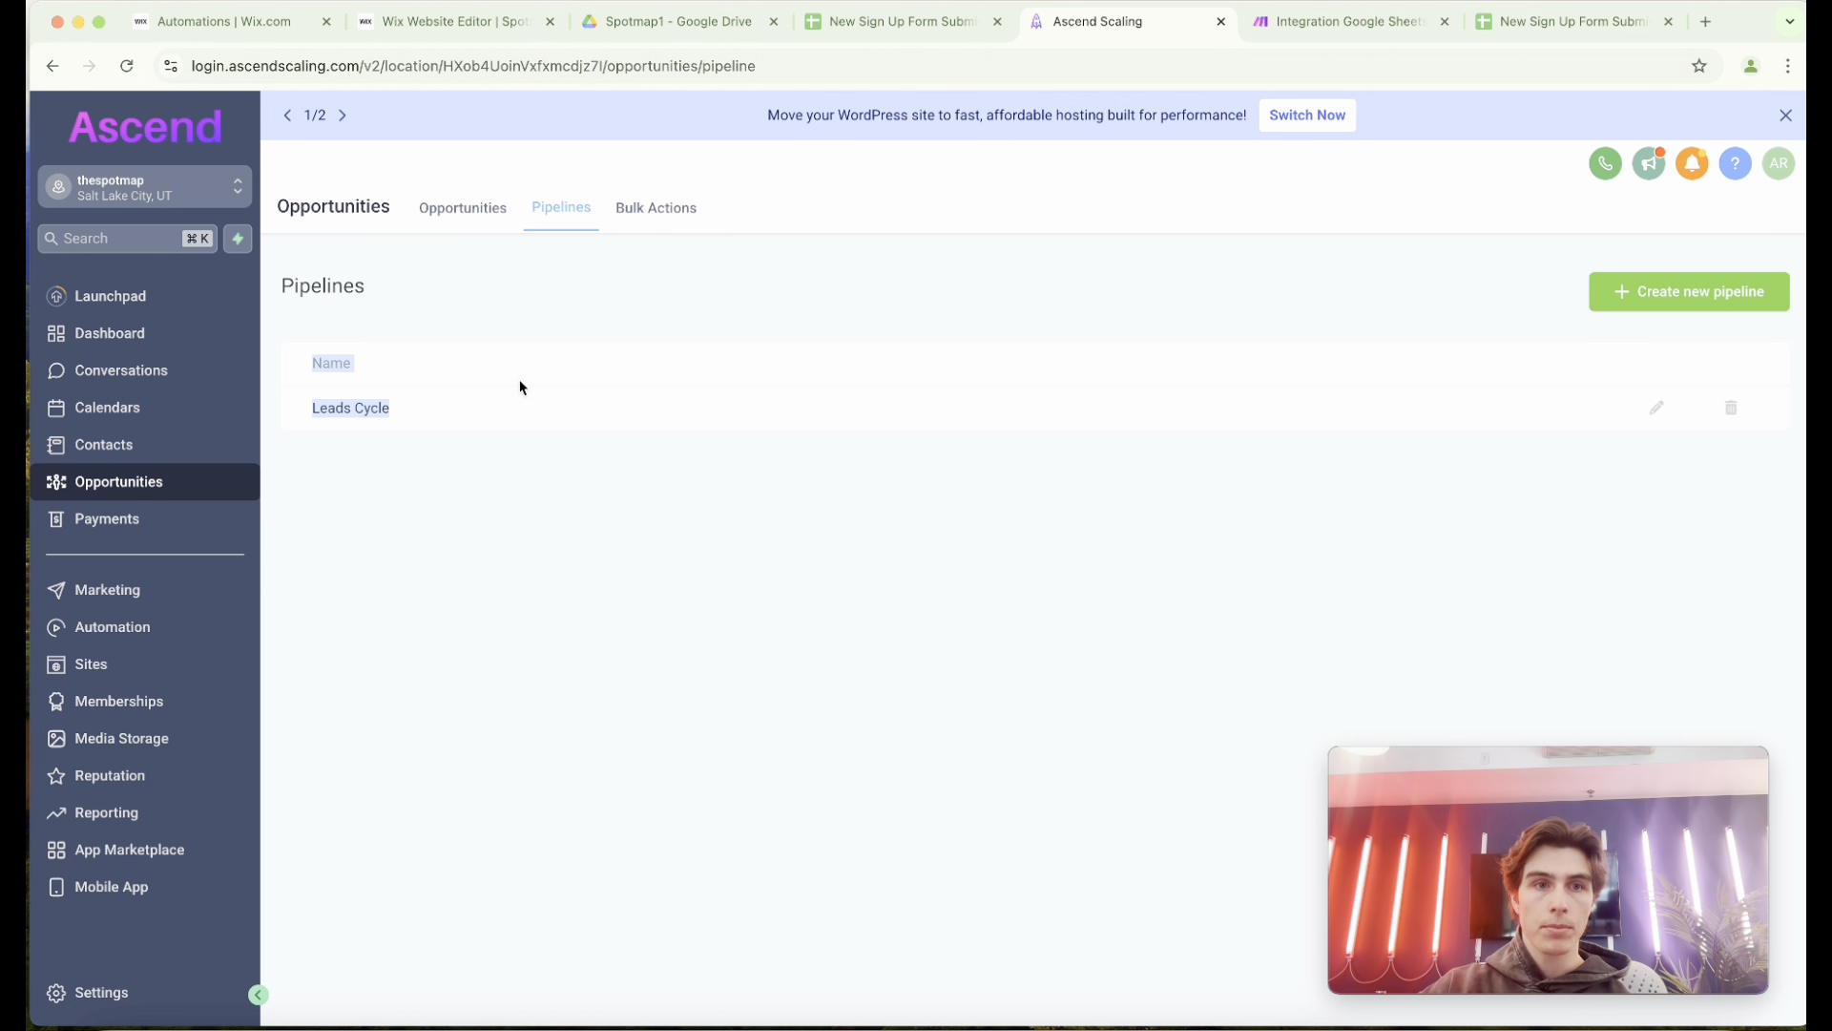
click(483, 214)
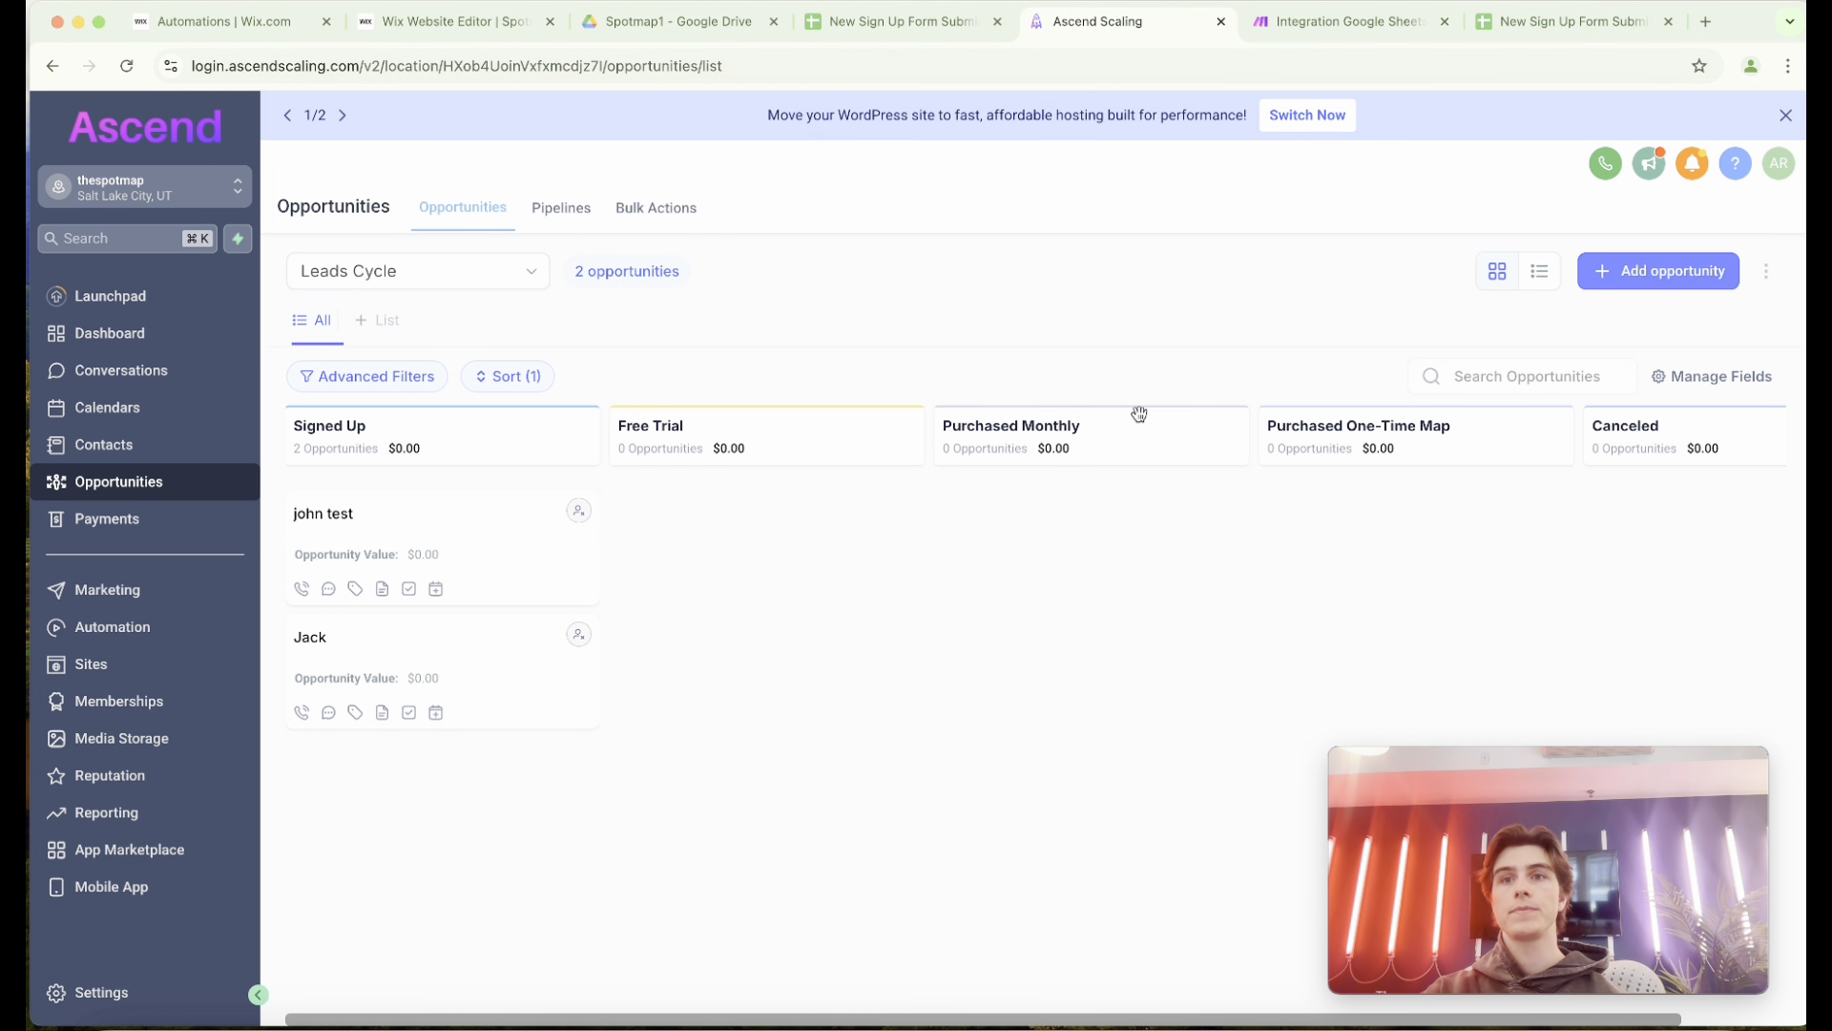
Back in Make, open the Google Sheets Watch New Rows module's settings and keep Search by path as its search method.
click(1336, 23)
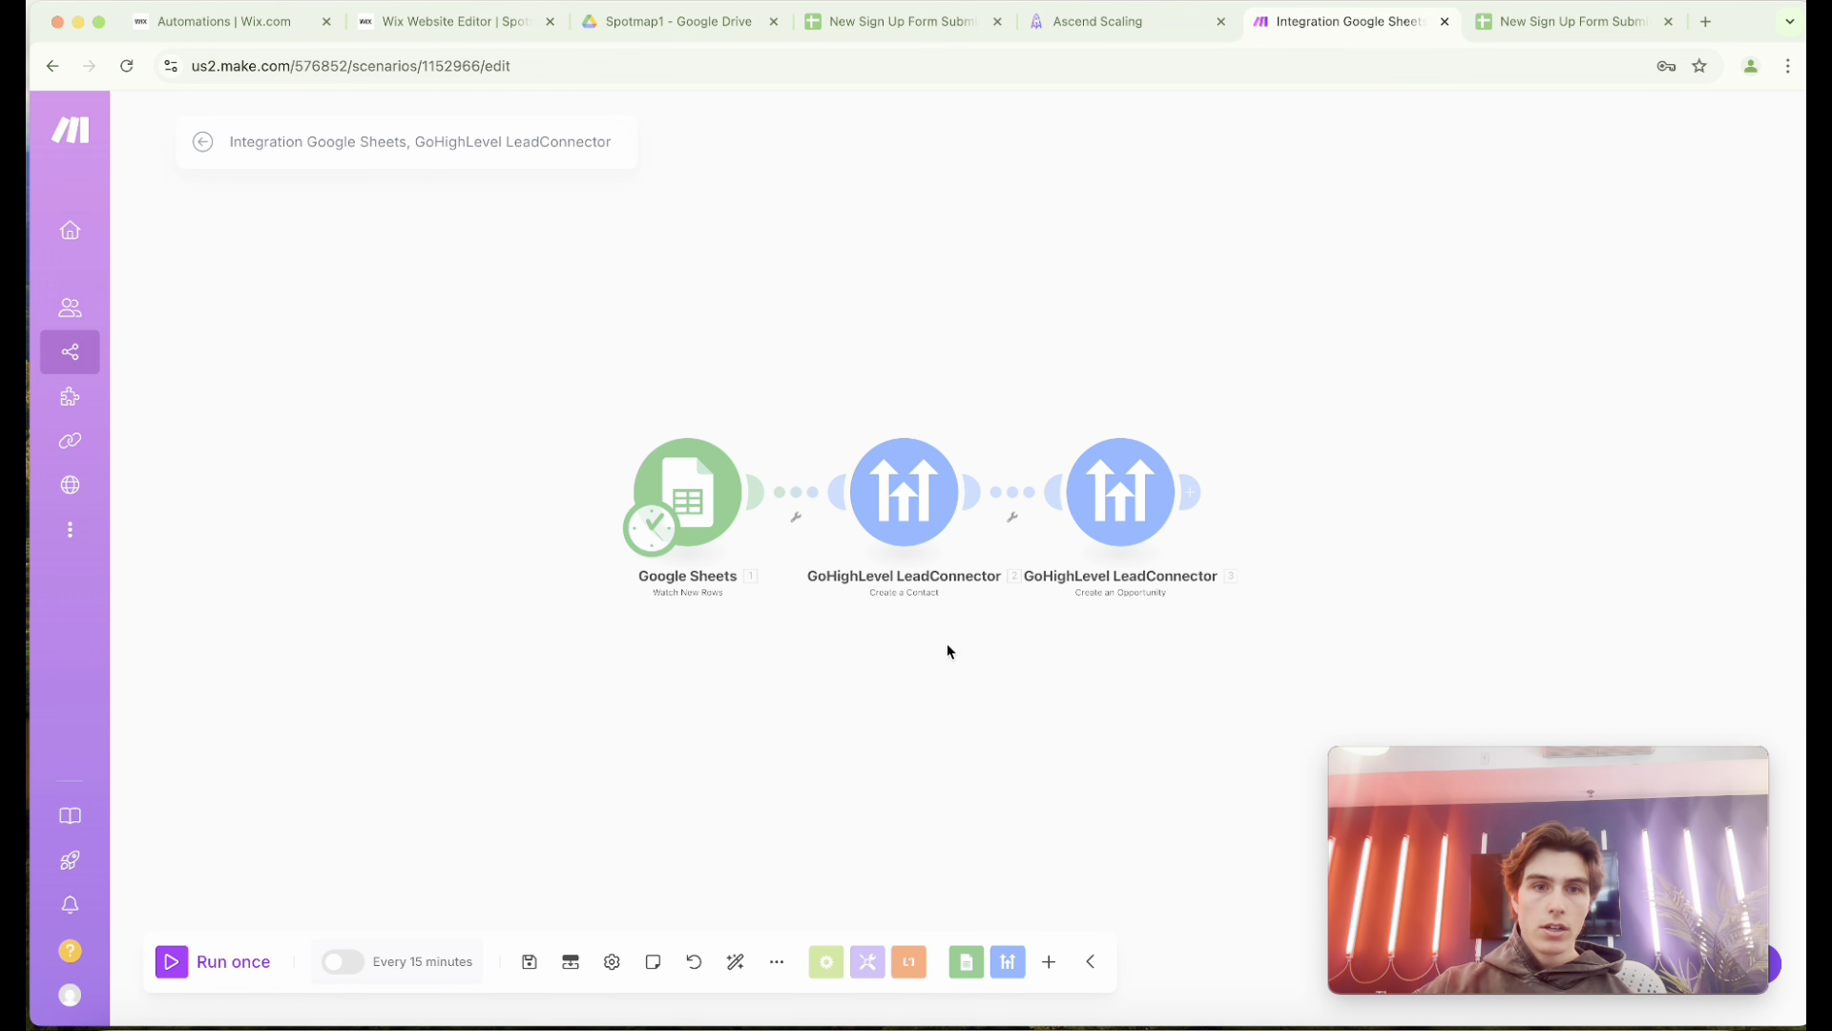
click(700, 489)
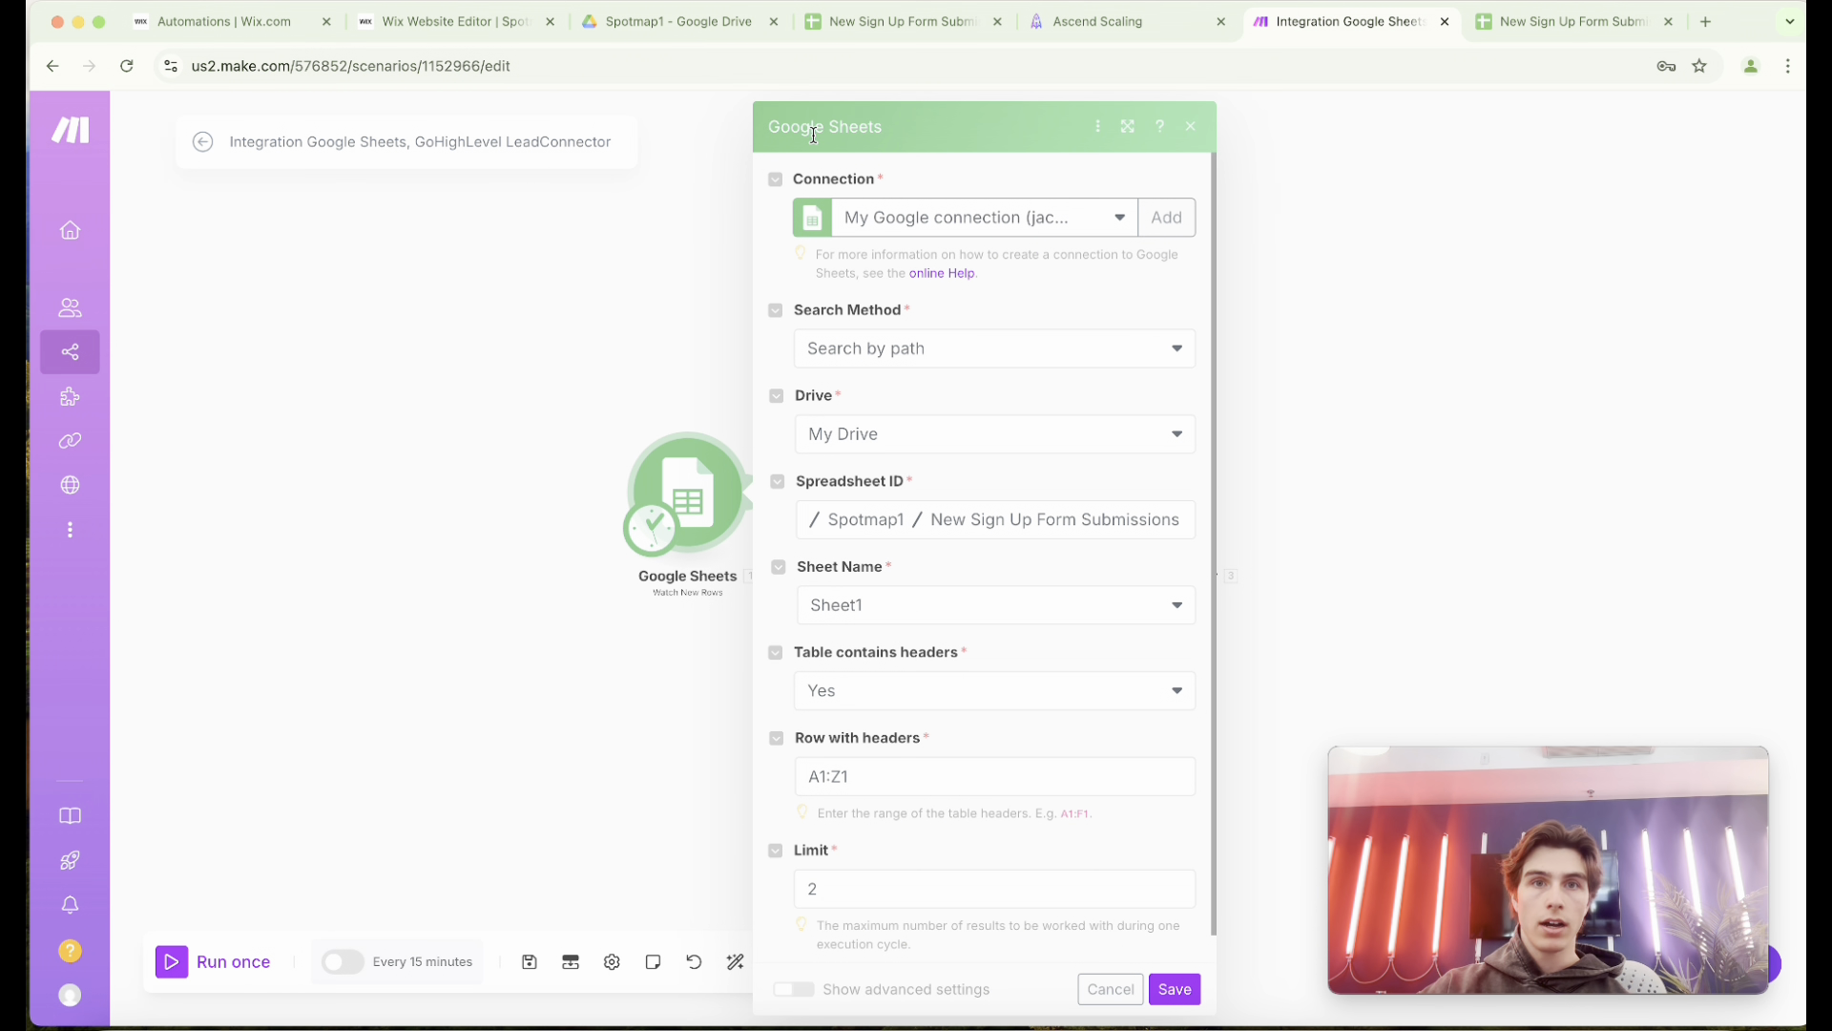
drag(769, 129, 928, 157)
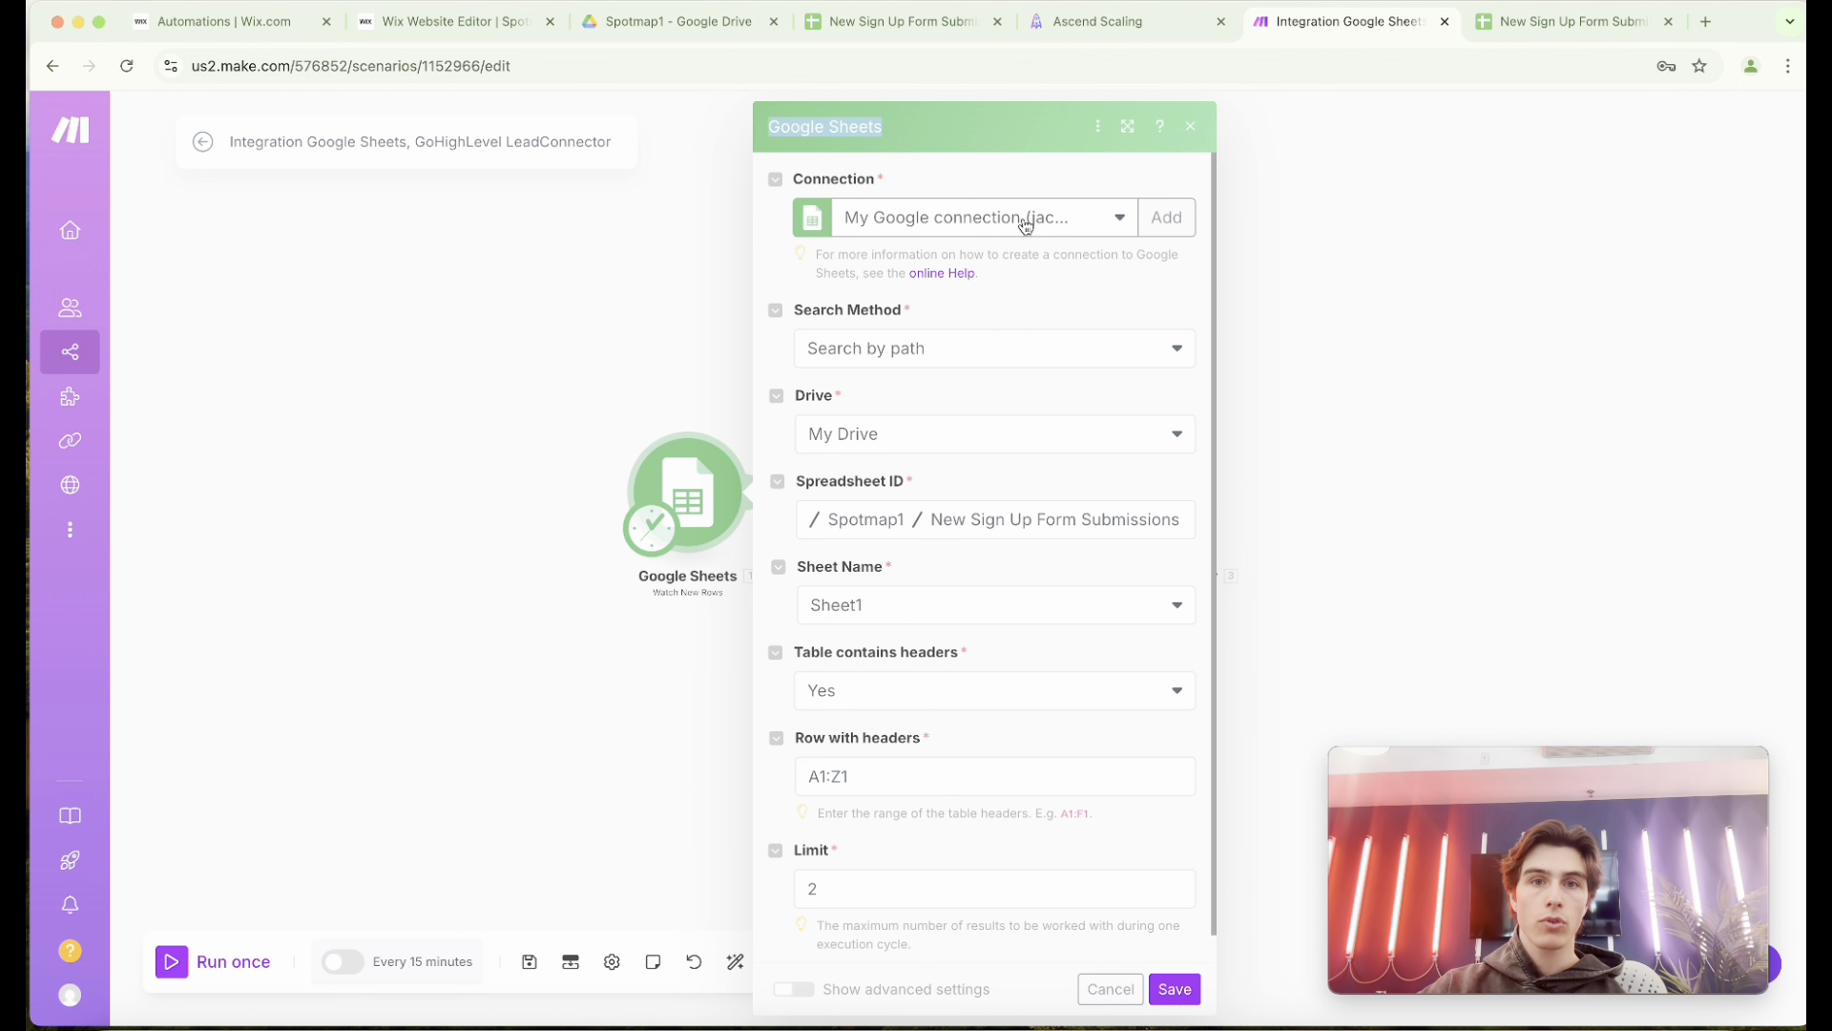
scroll(1009, 345, down, 1)
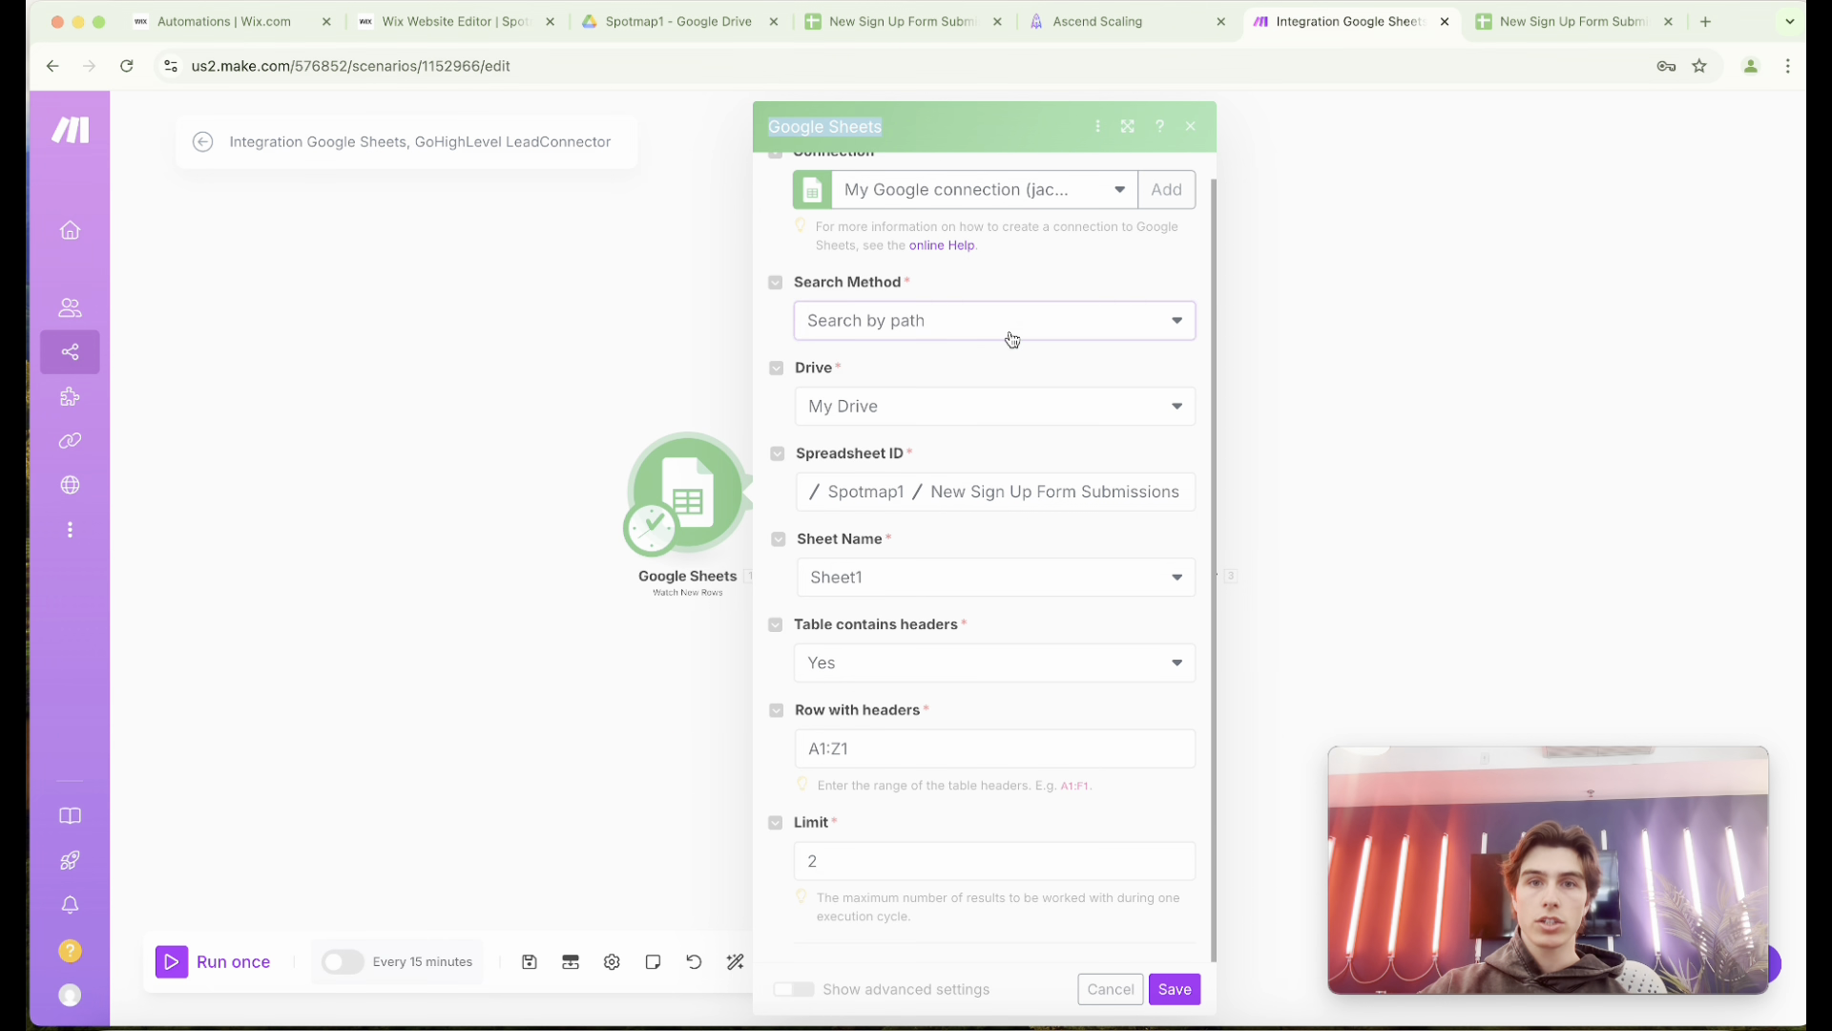
click(1012, 325)
click(1016, 296)
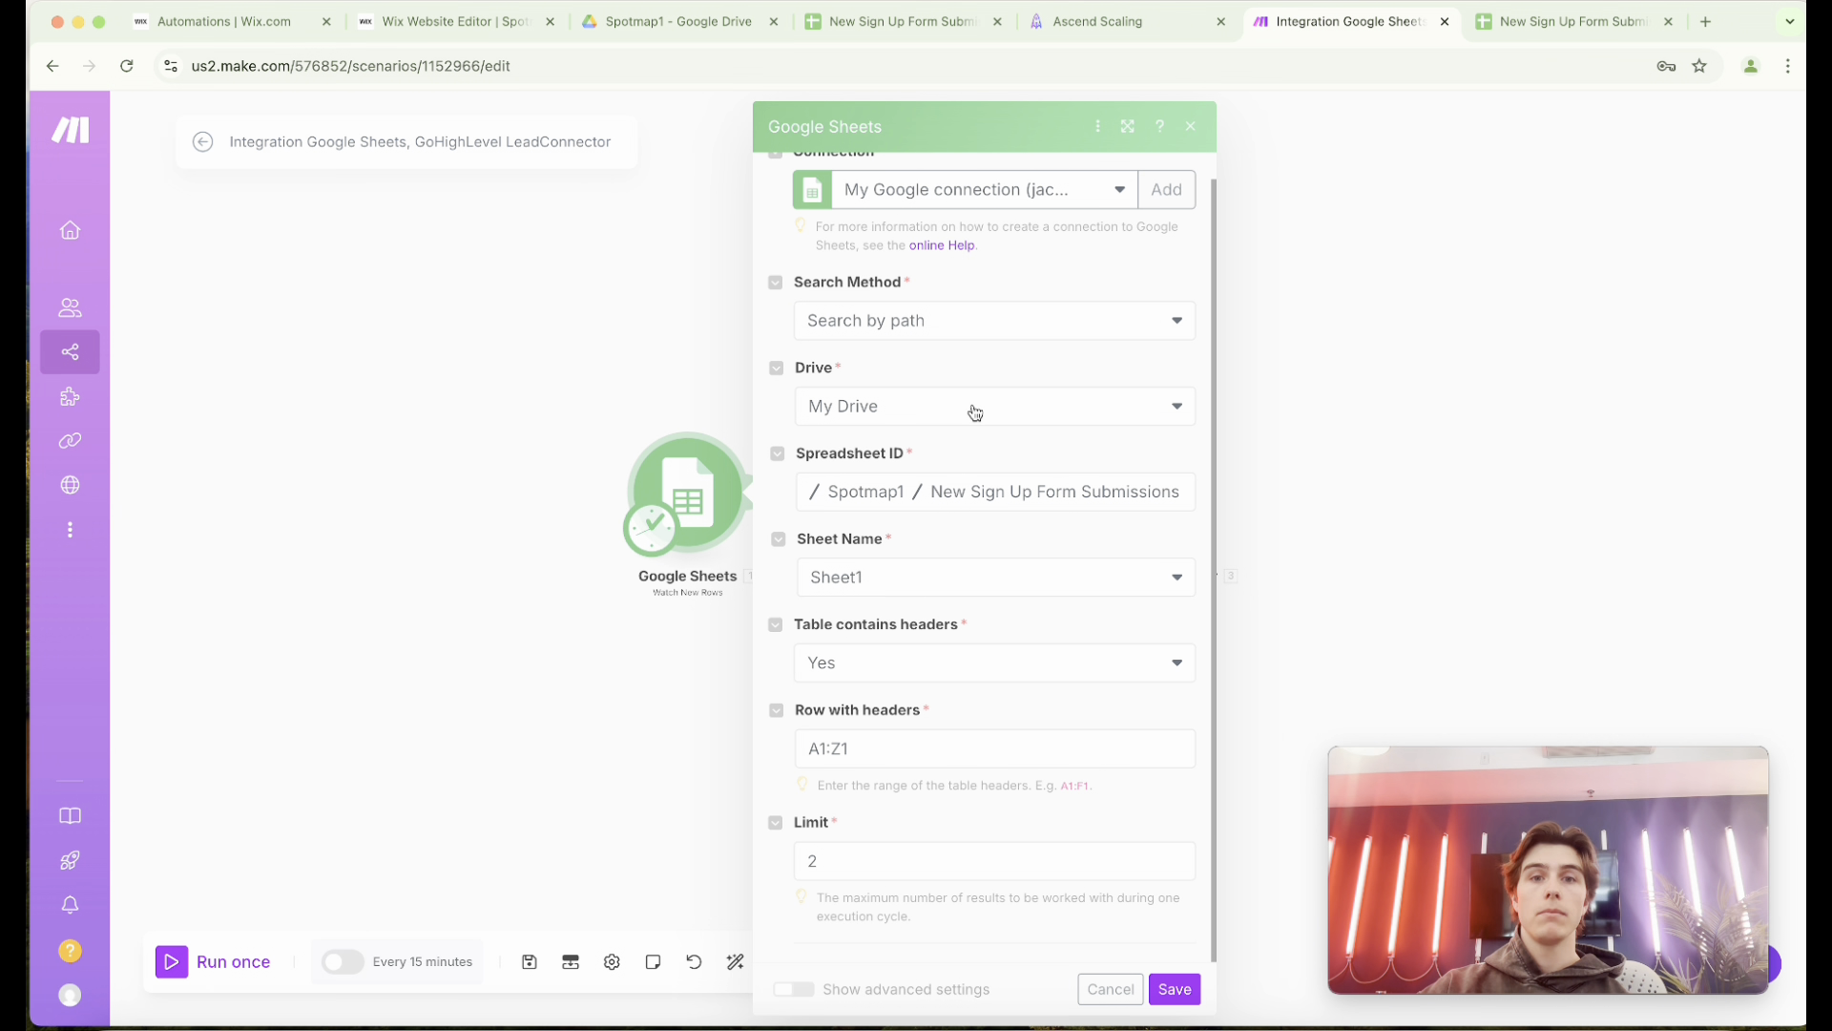
Keep the New Sign Up Form Submissions file in the Spotmap1 folder as the module's source spreadsheet.
click(870, 492)
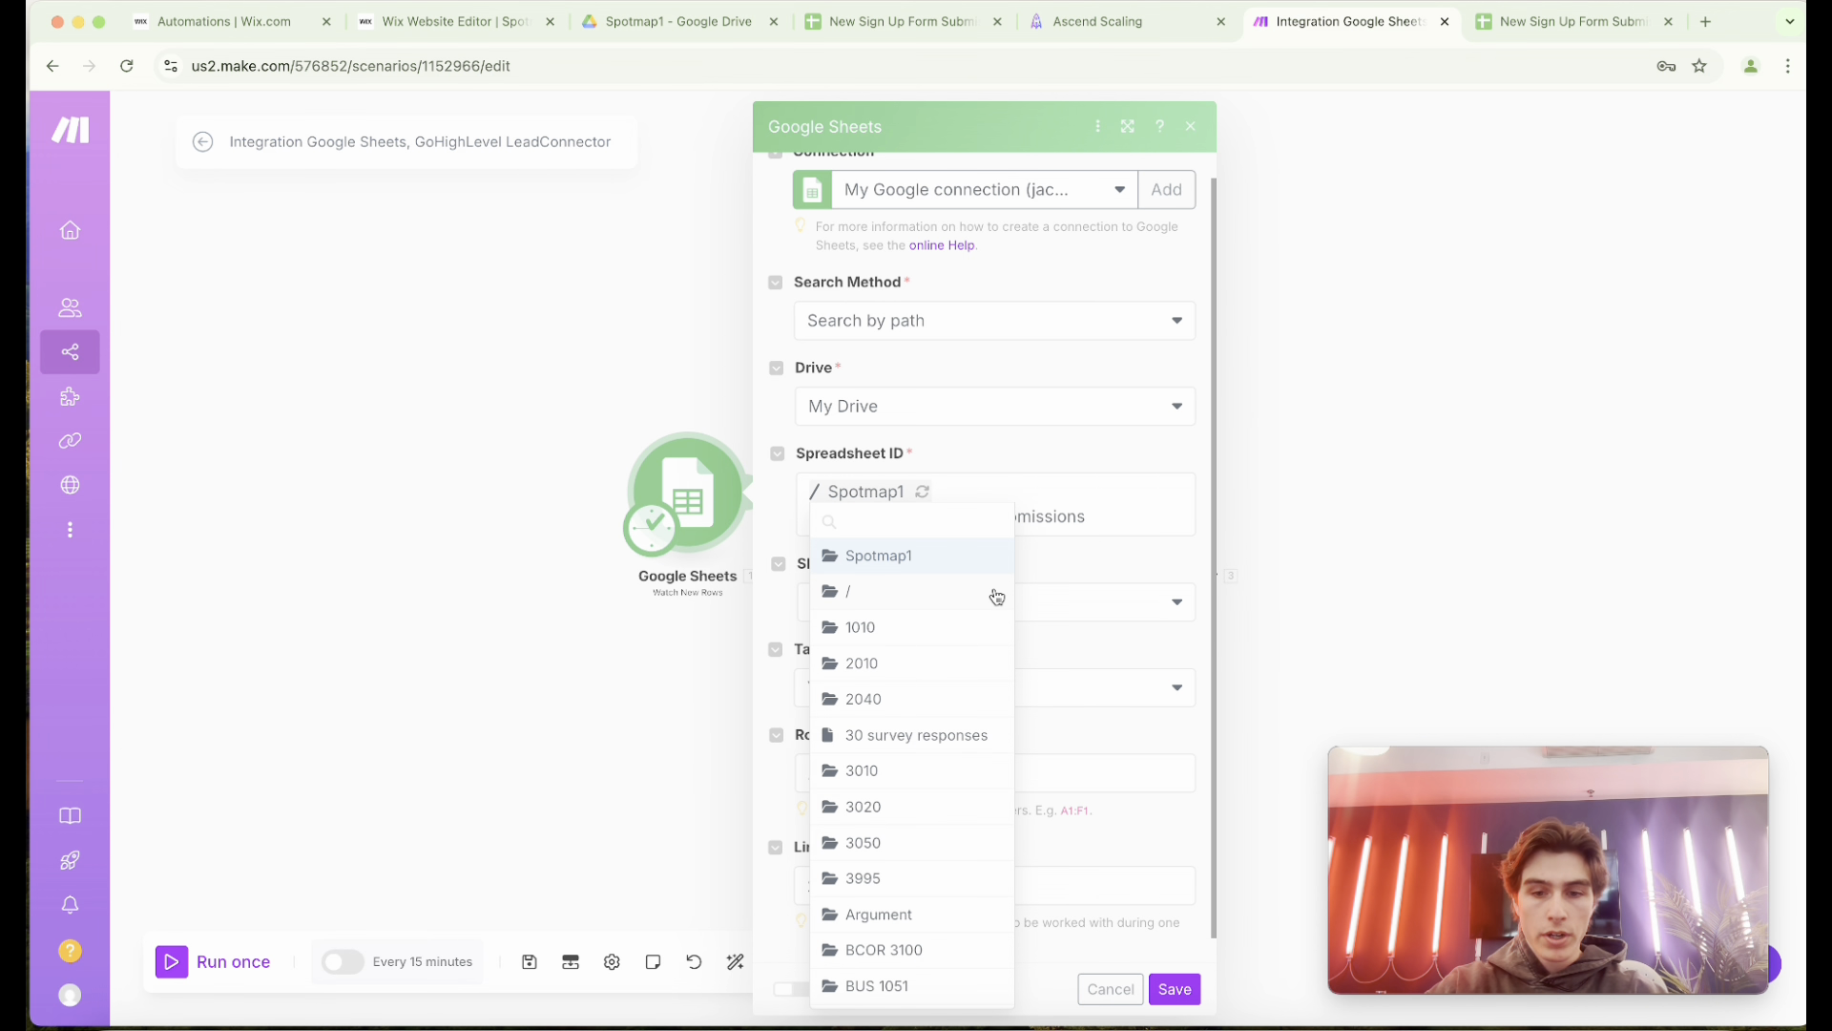
click(927, 557)
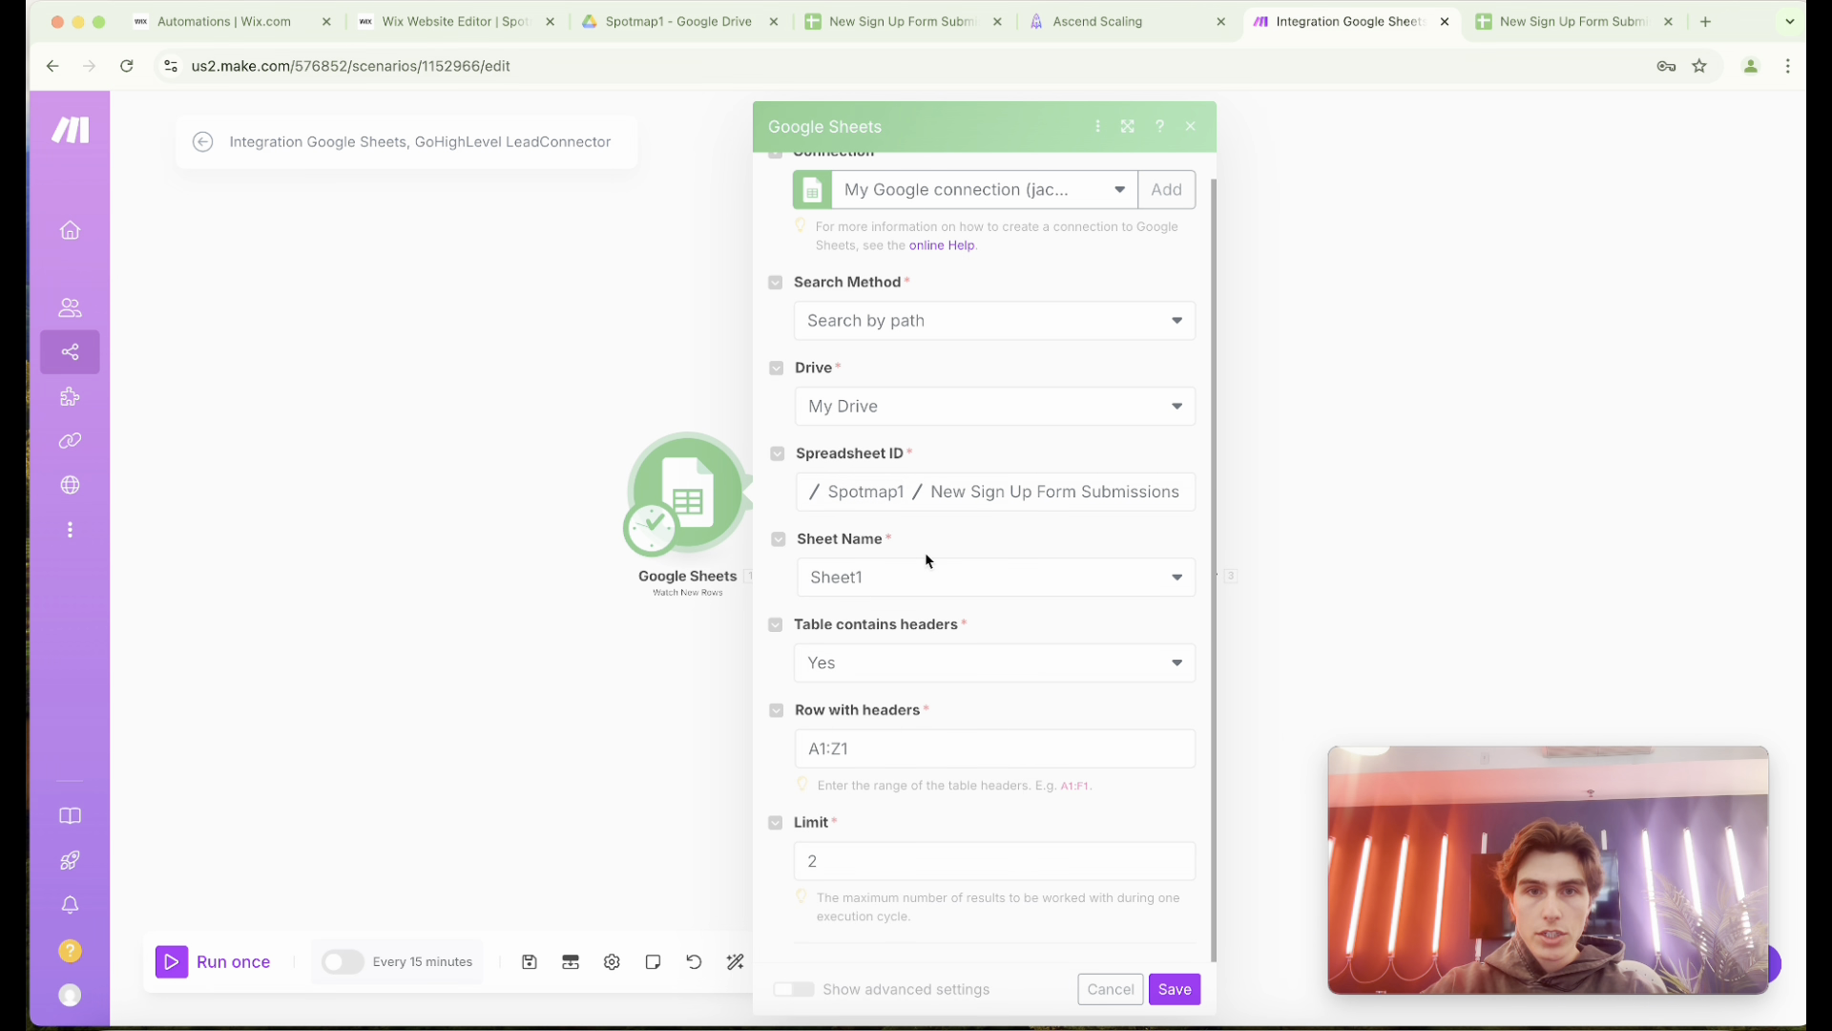
click(1023, 492)
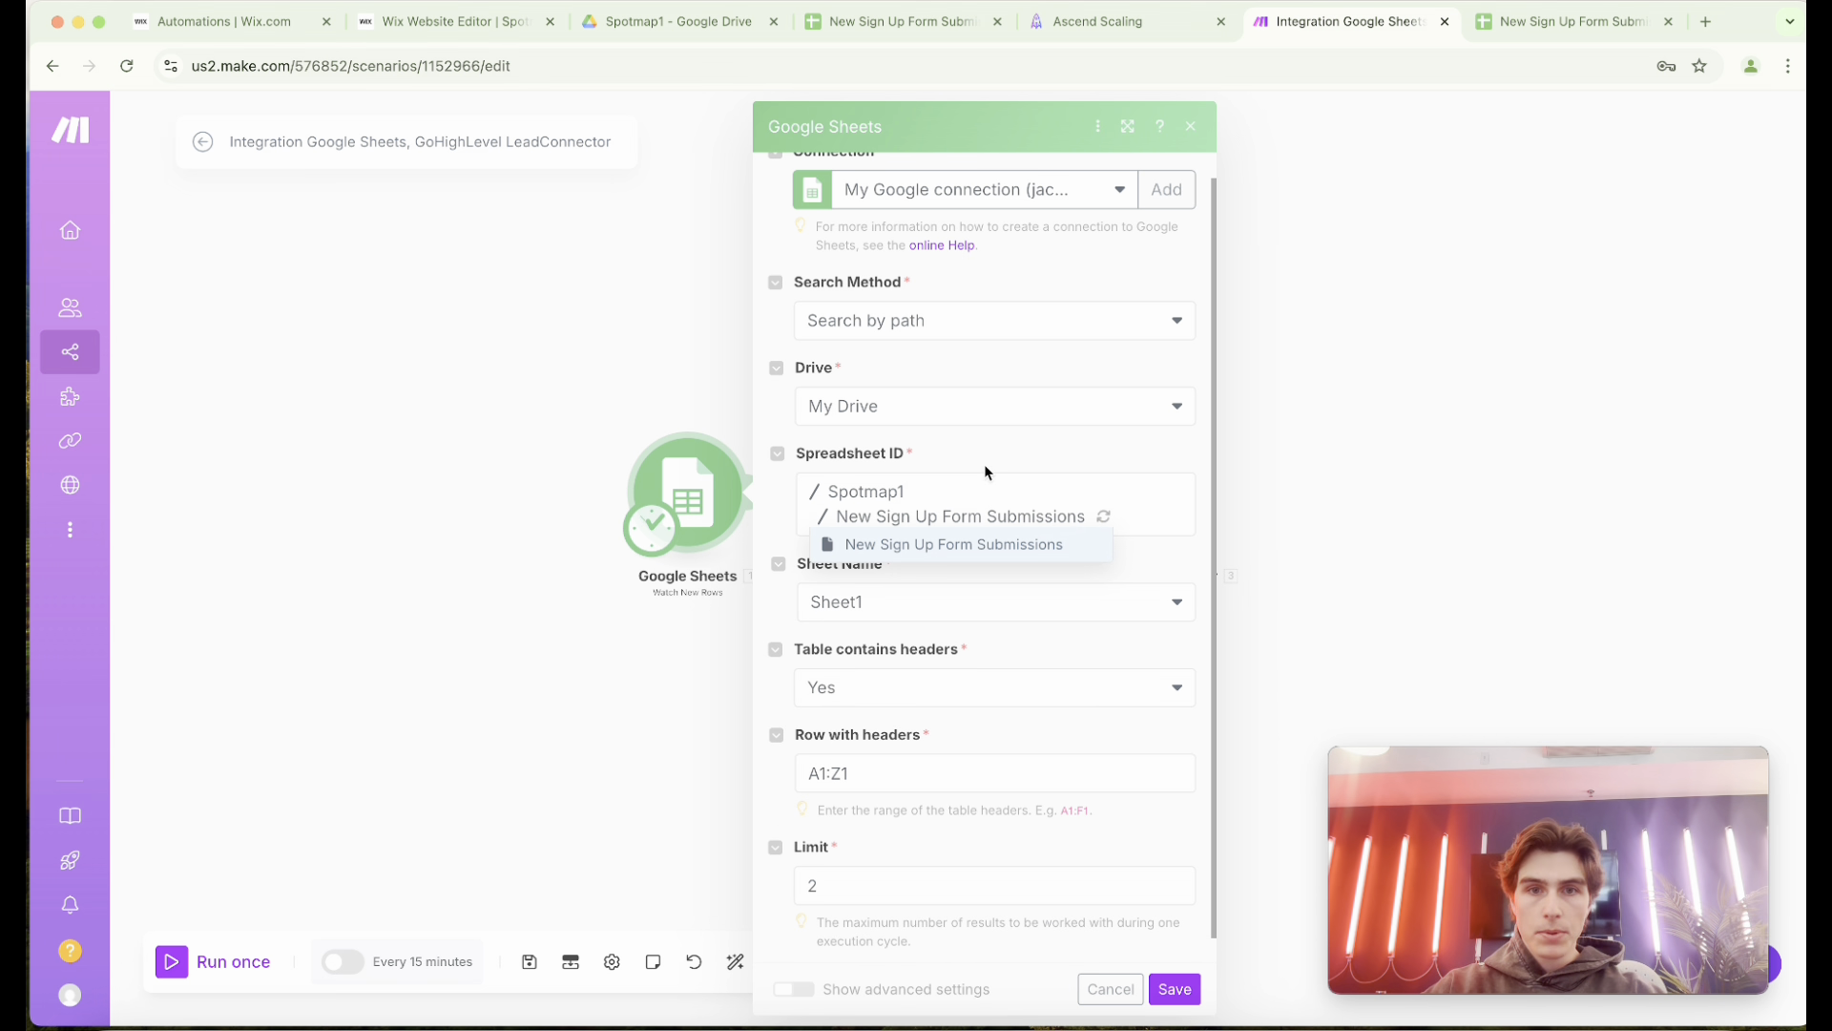
click(950, 544)
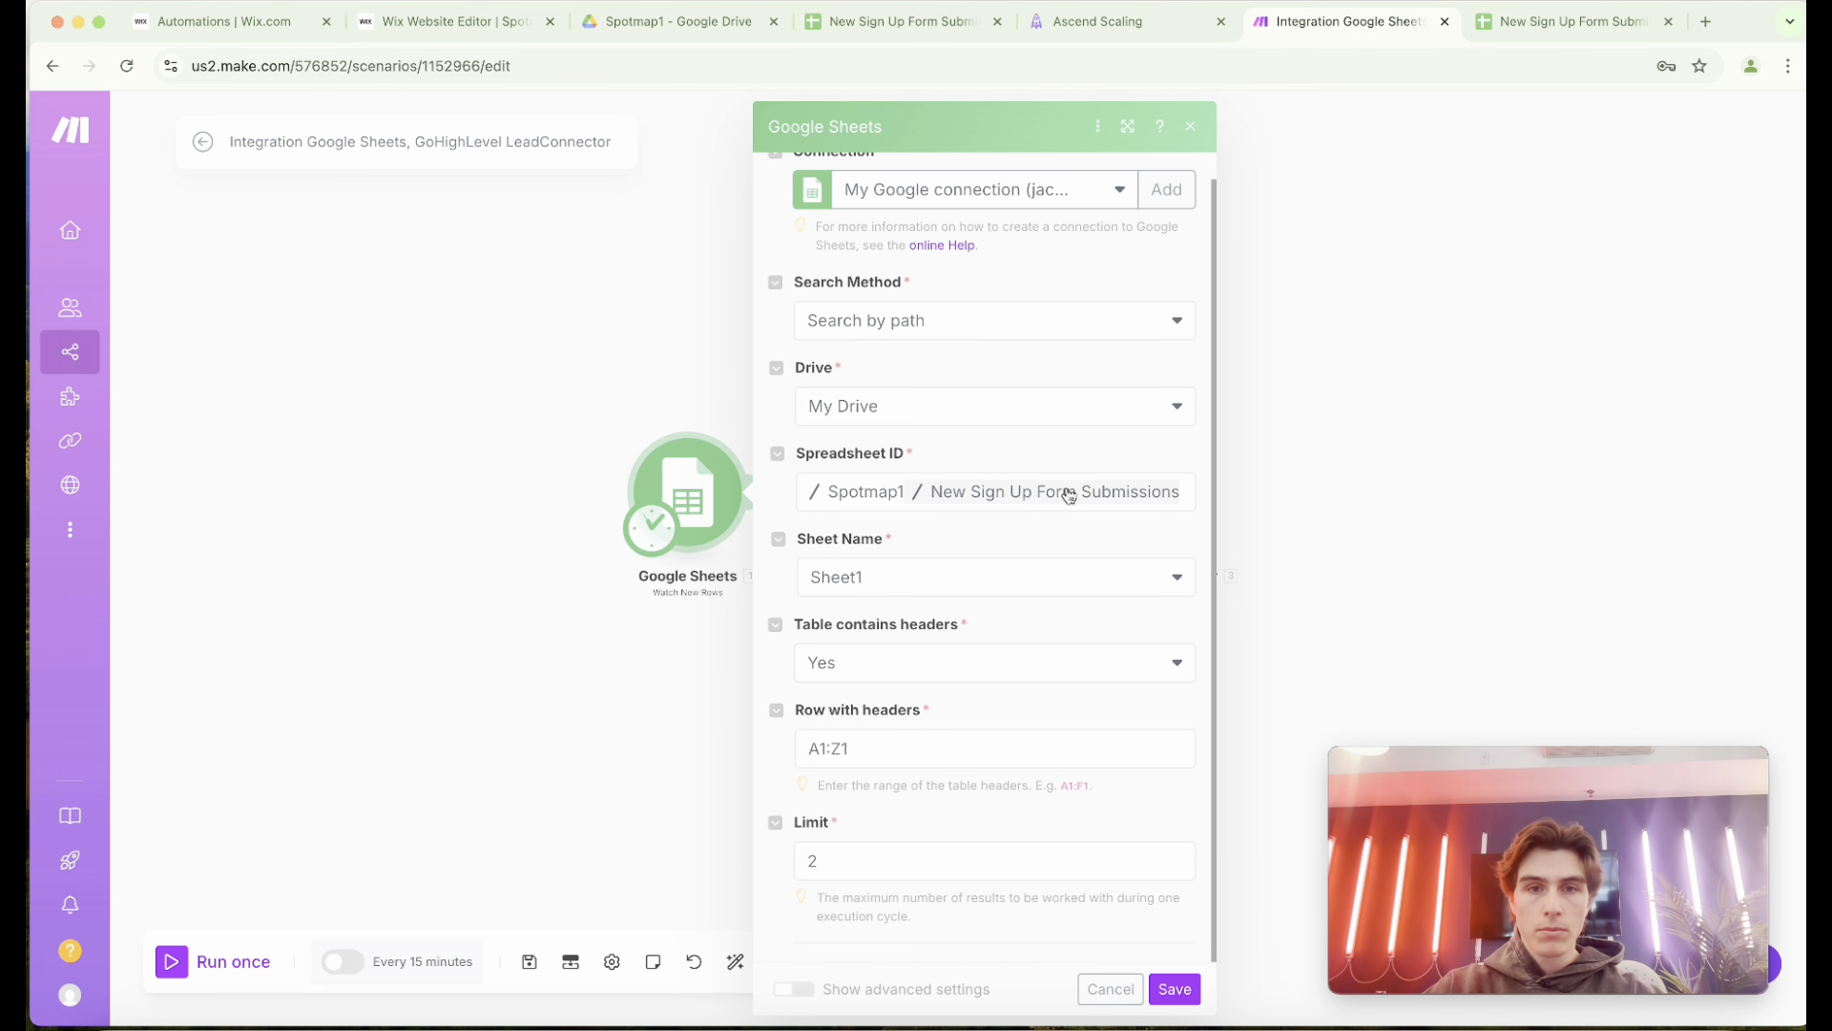
Check the source spreadsheet's sheet name, keep Sheet1 with a limit of 2, and save the Watch New Rows settings.
click(1021, 584)
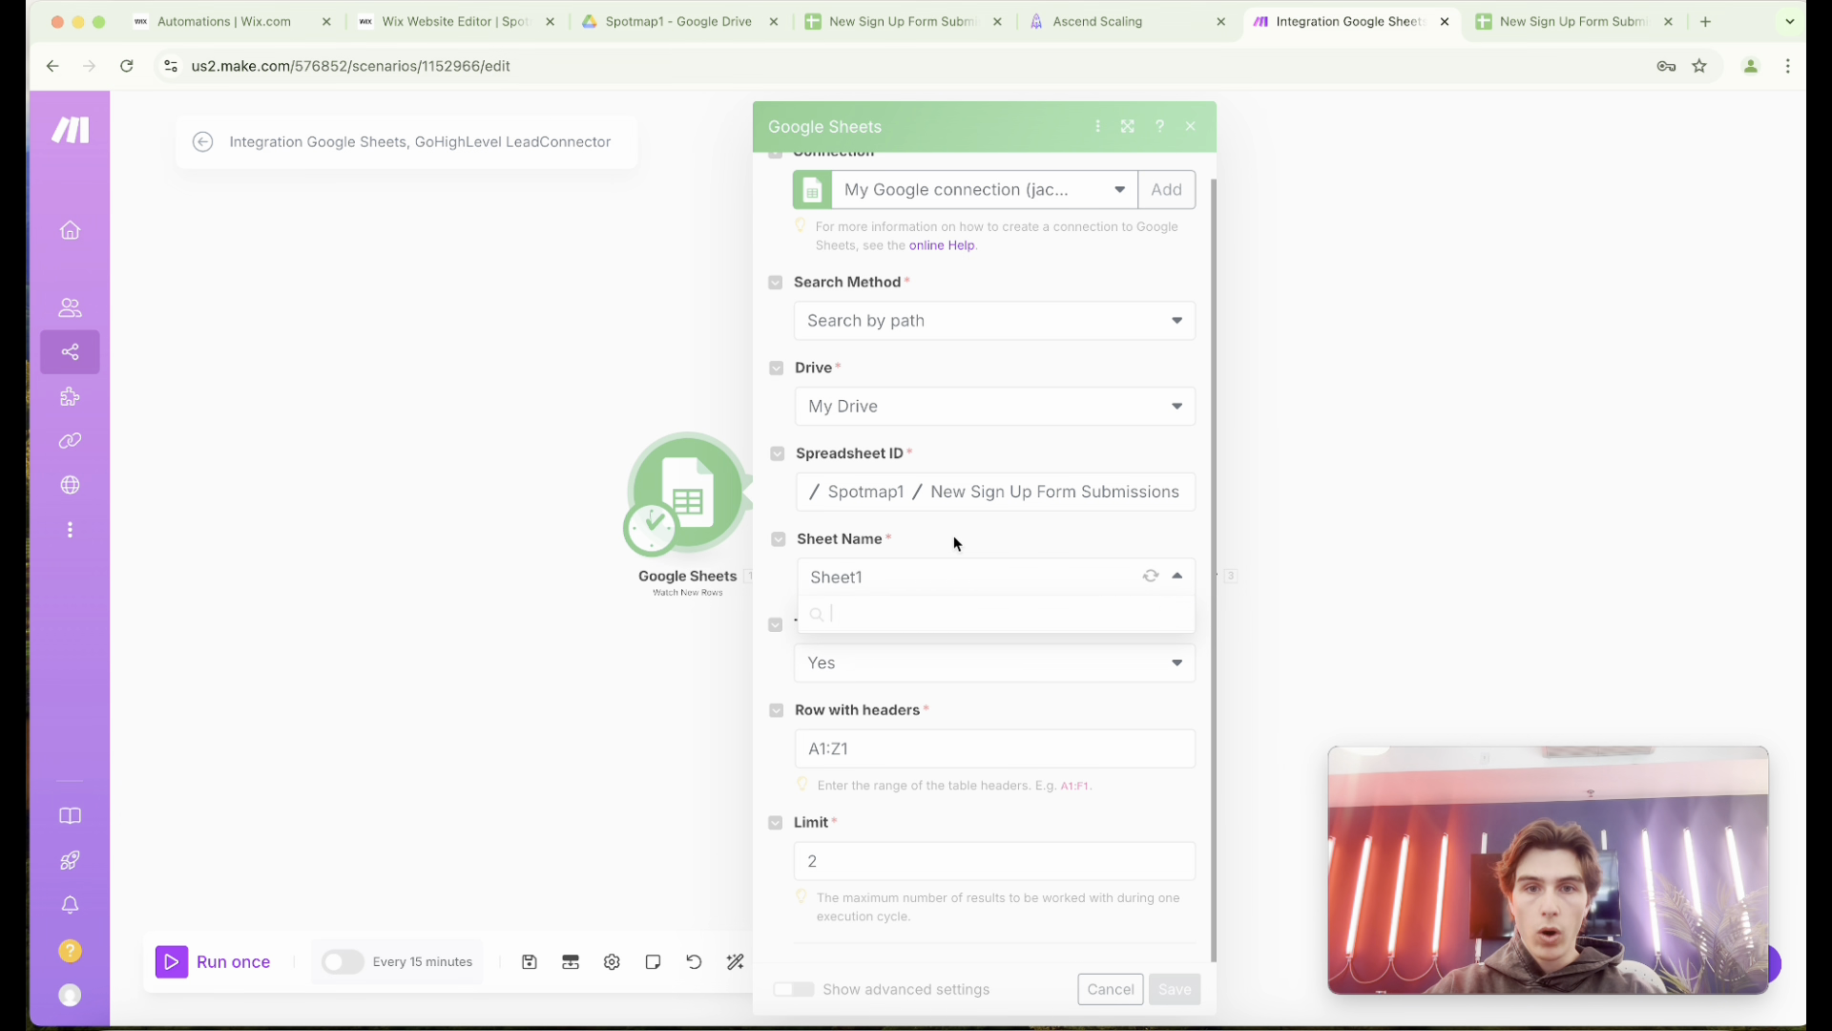
click(901, 20)
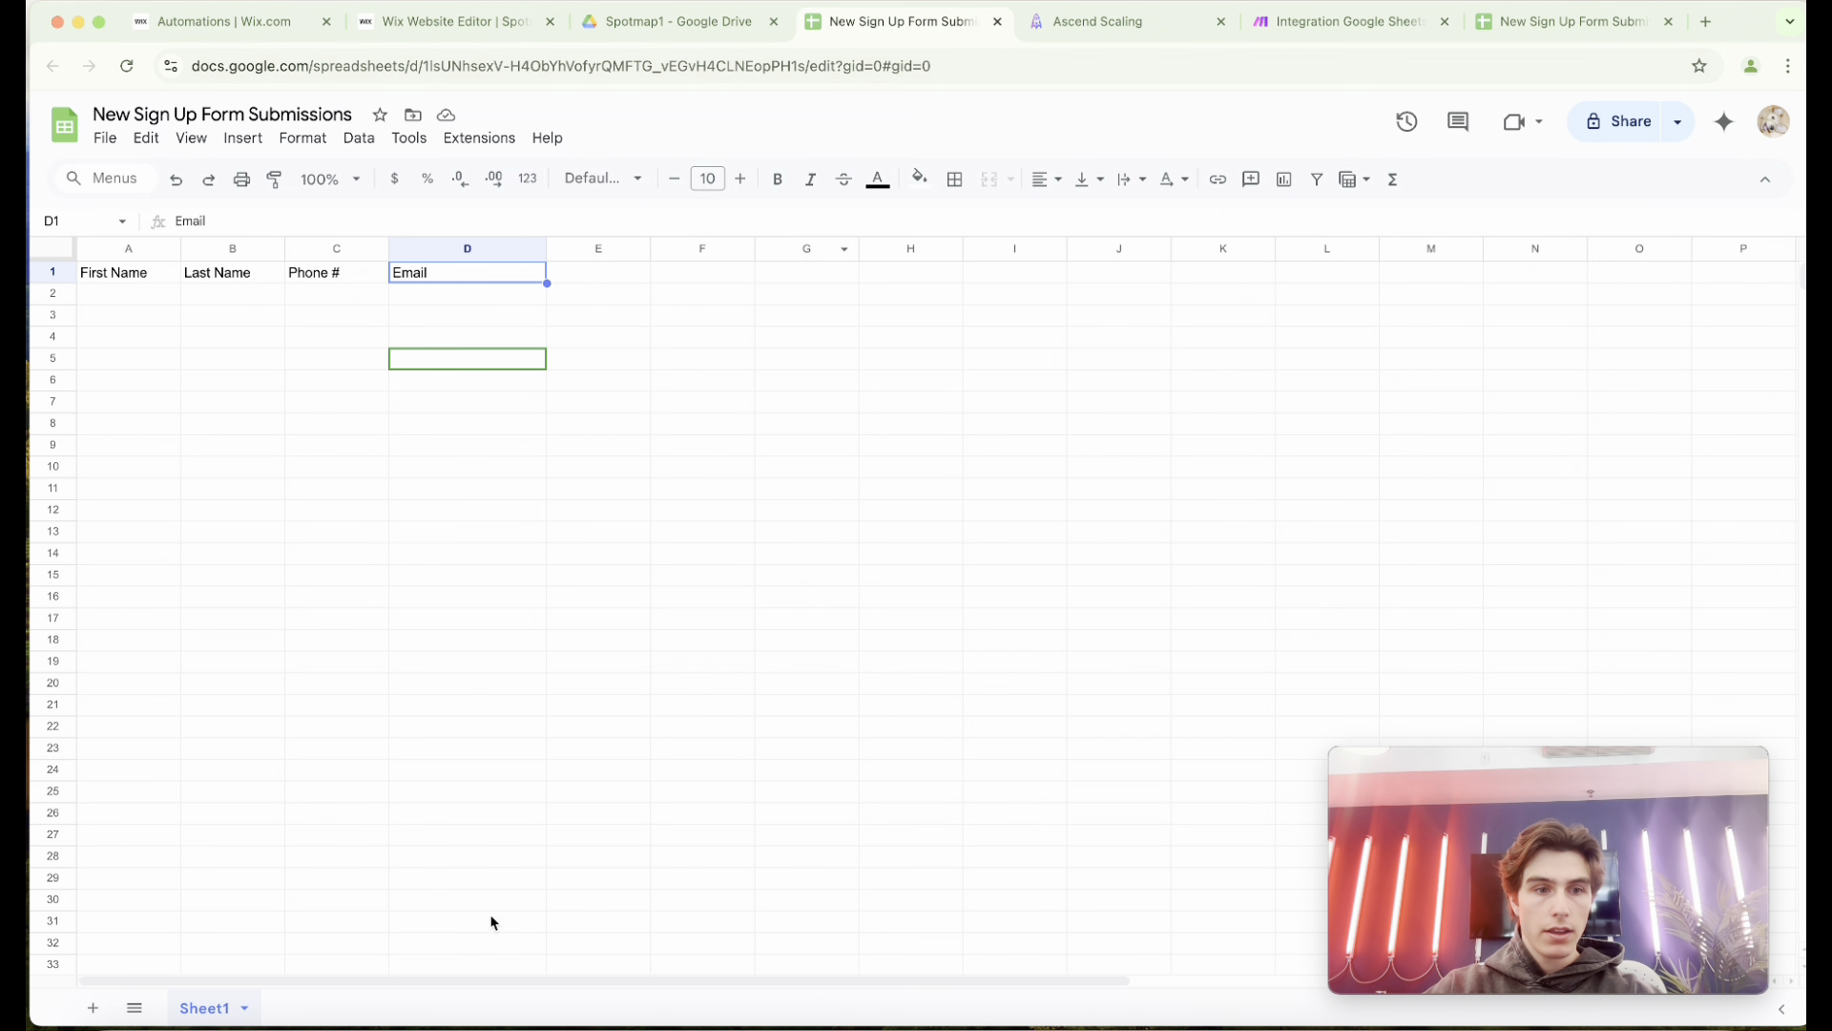
click(1287, 29)
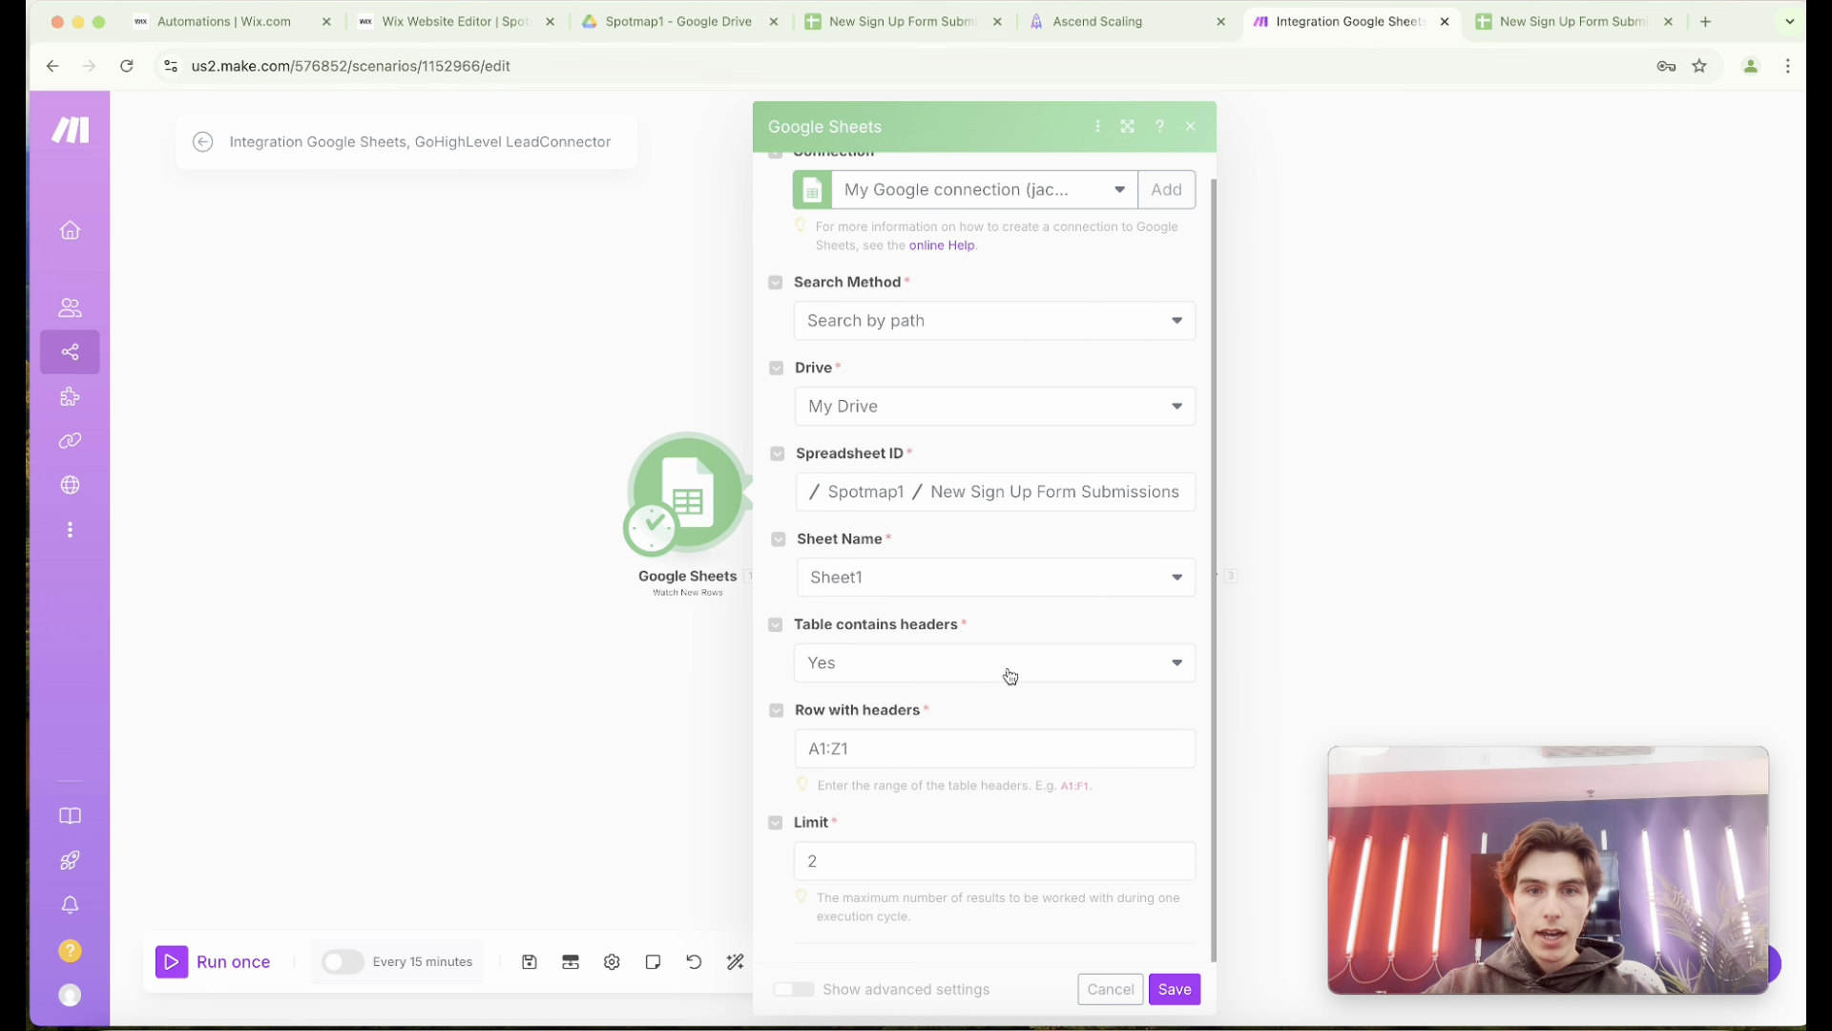
click(806, 874)
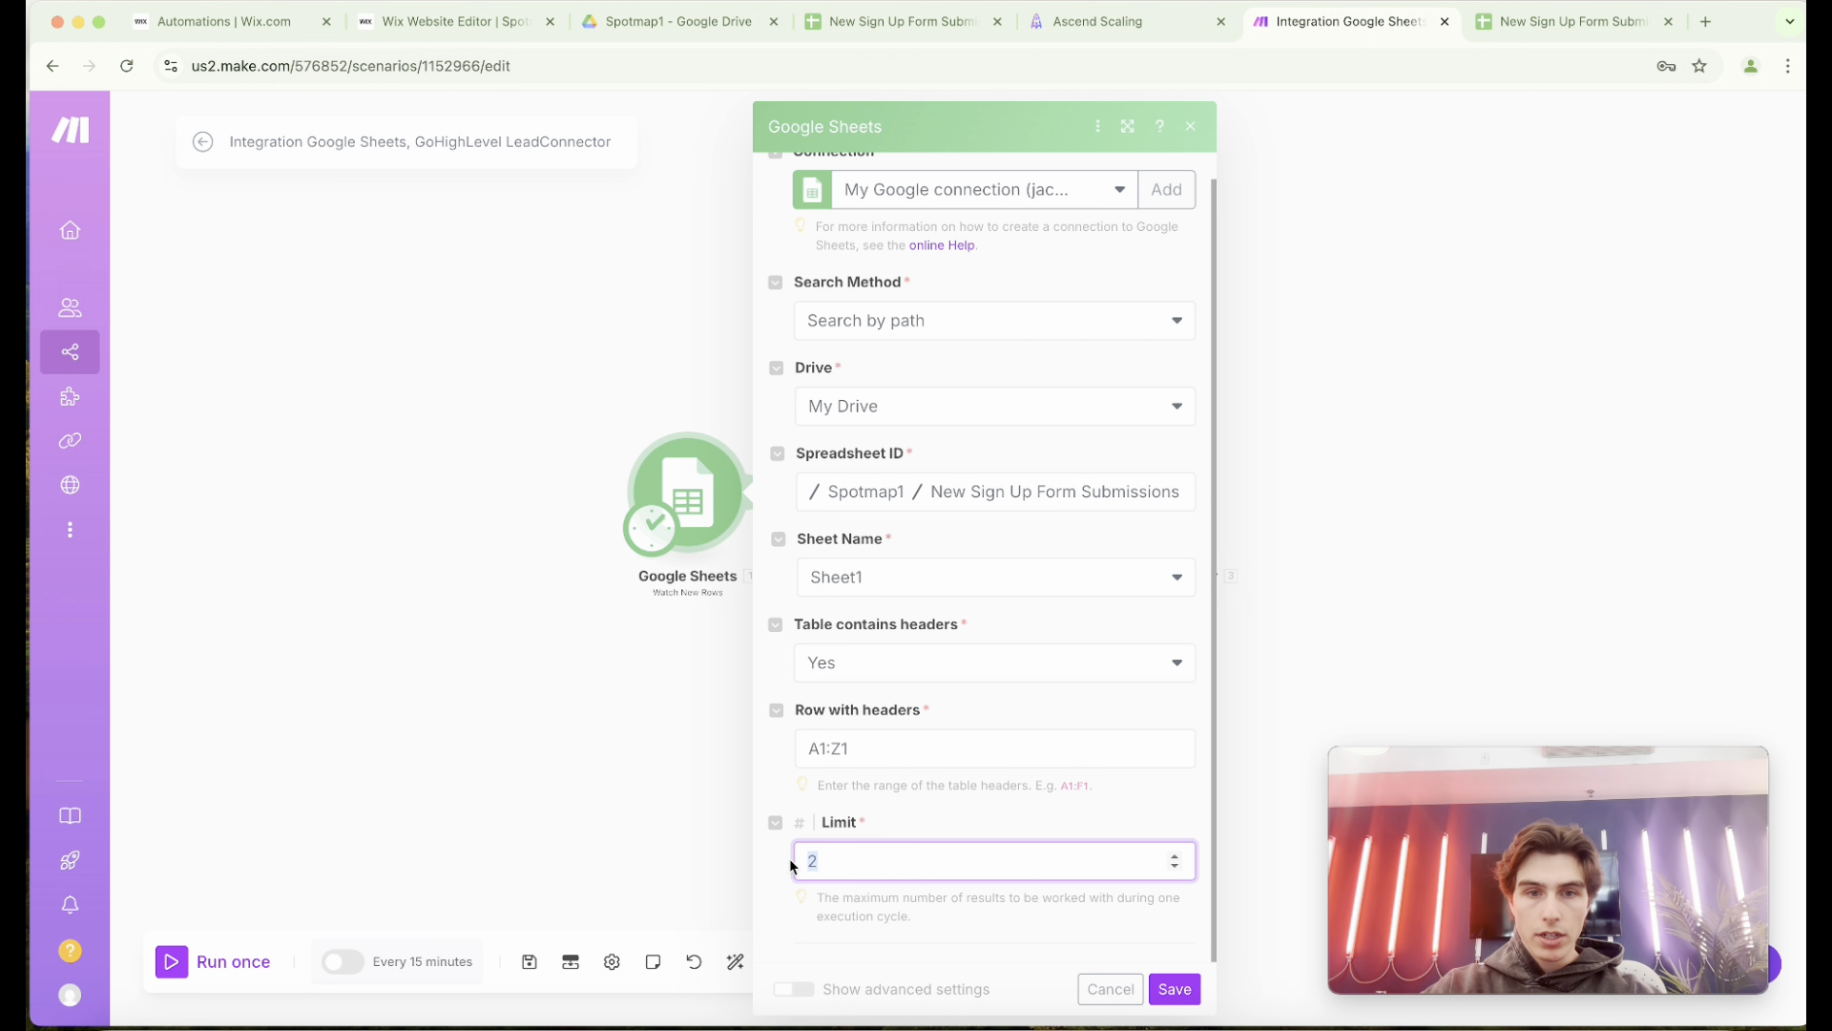
click(1175, 989)
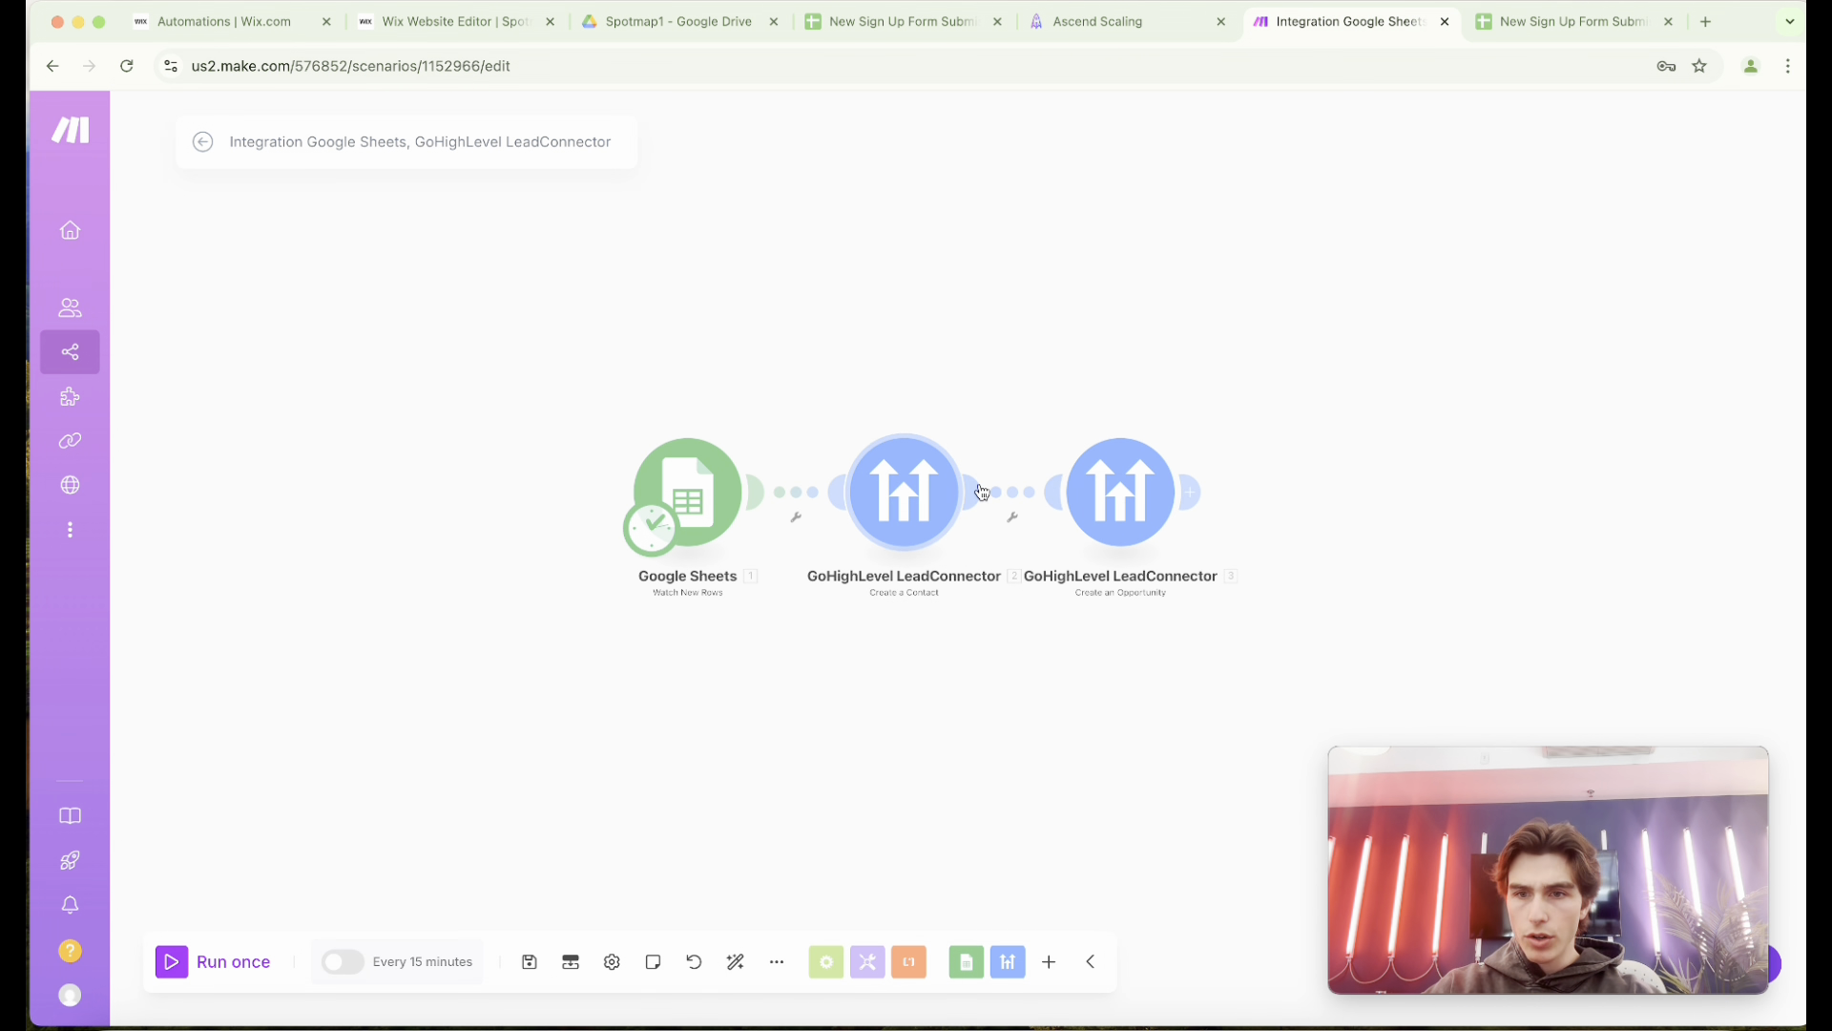
Open the Create a Contact module, review its email, phone, first name and last name mappings, and save its settings.
click(904, 492)
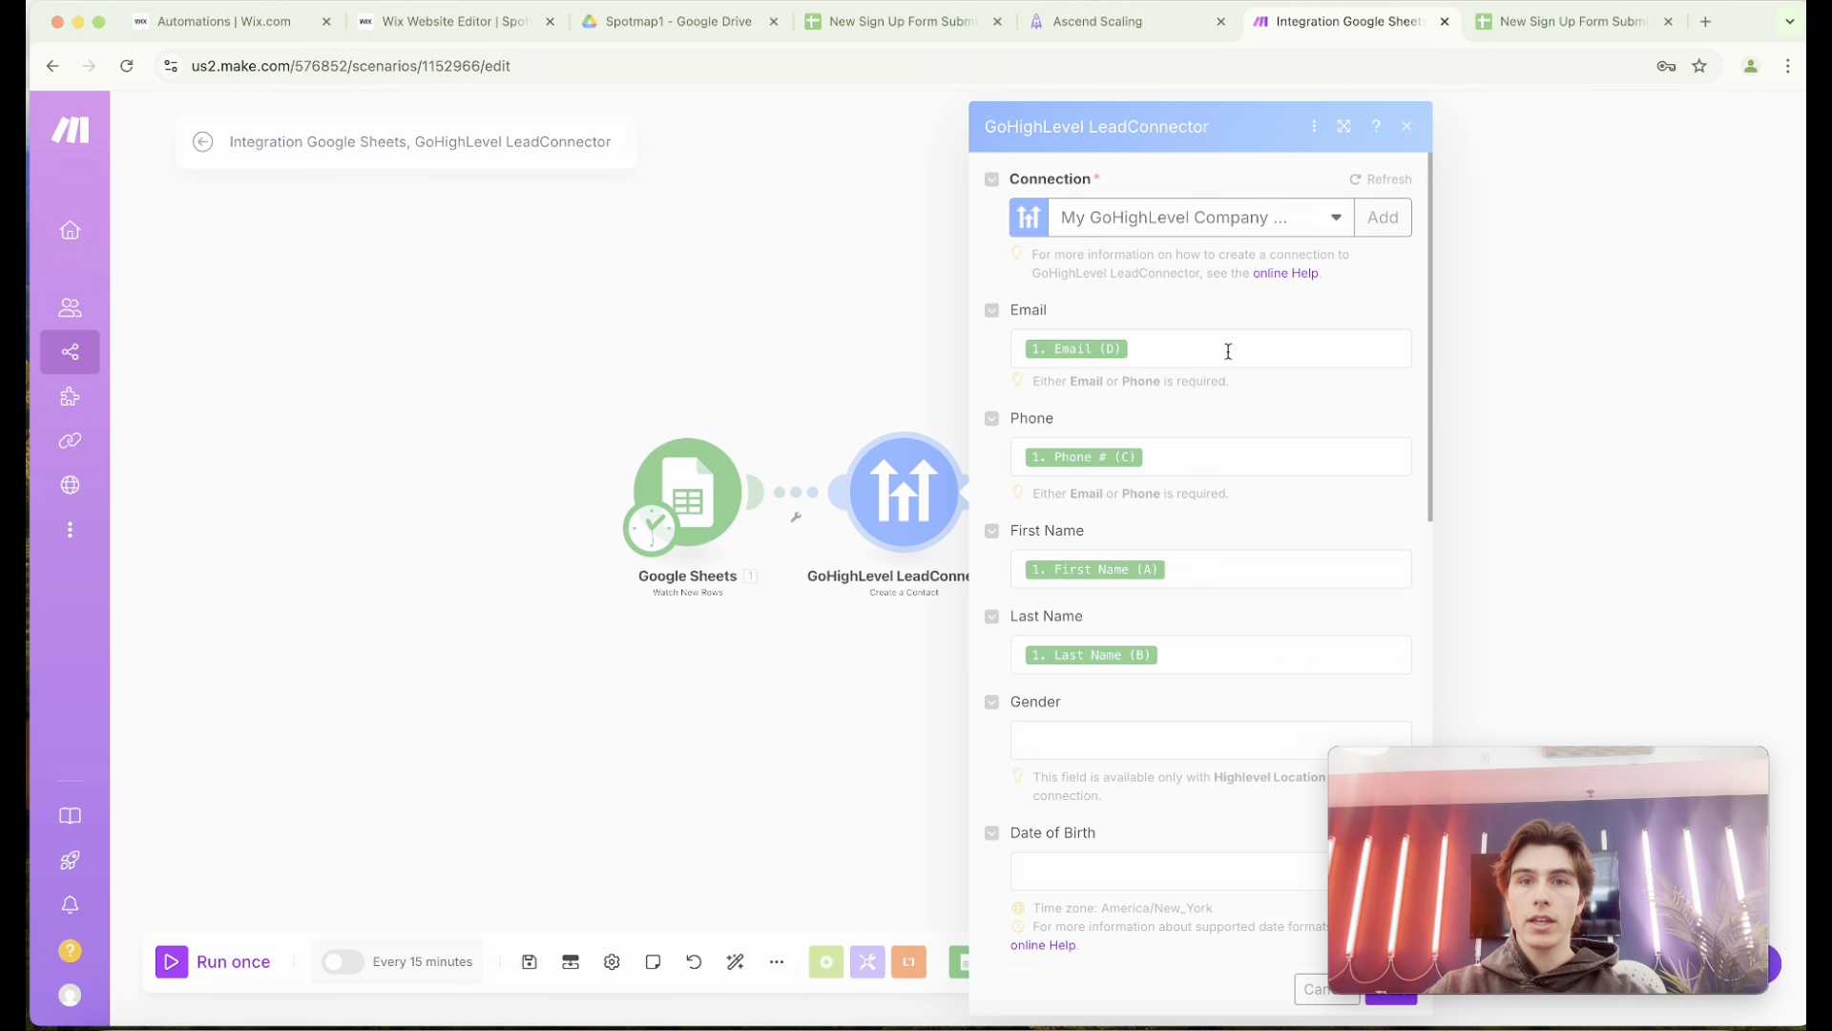
click(1166, 352)
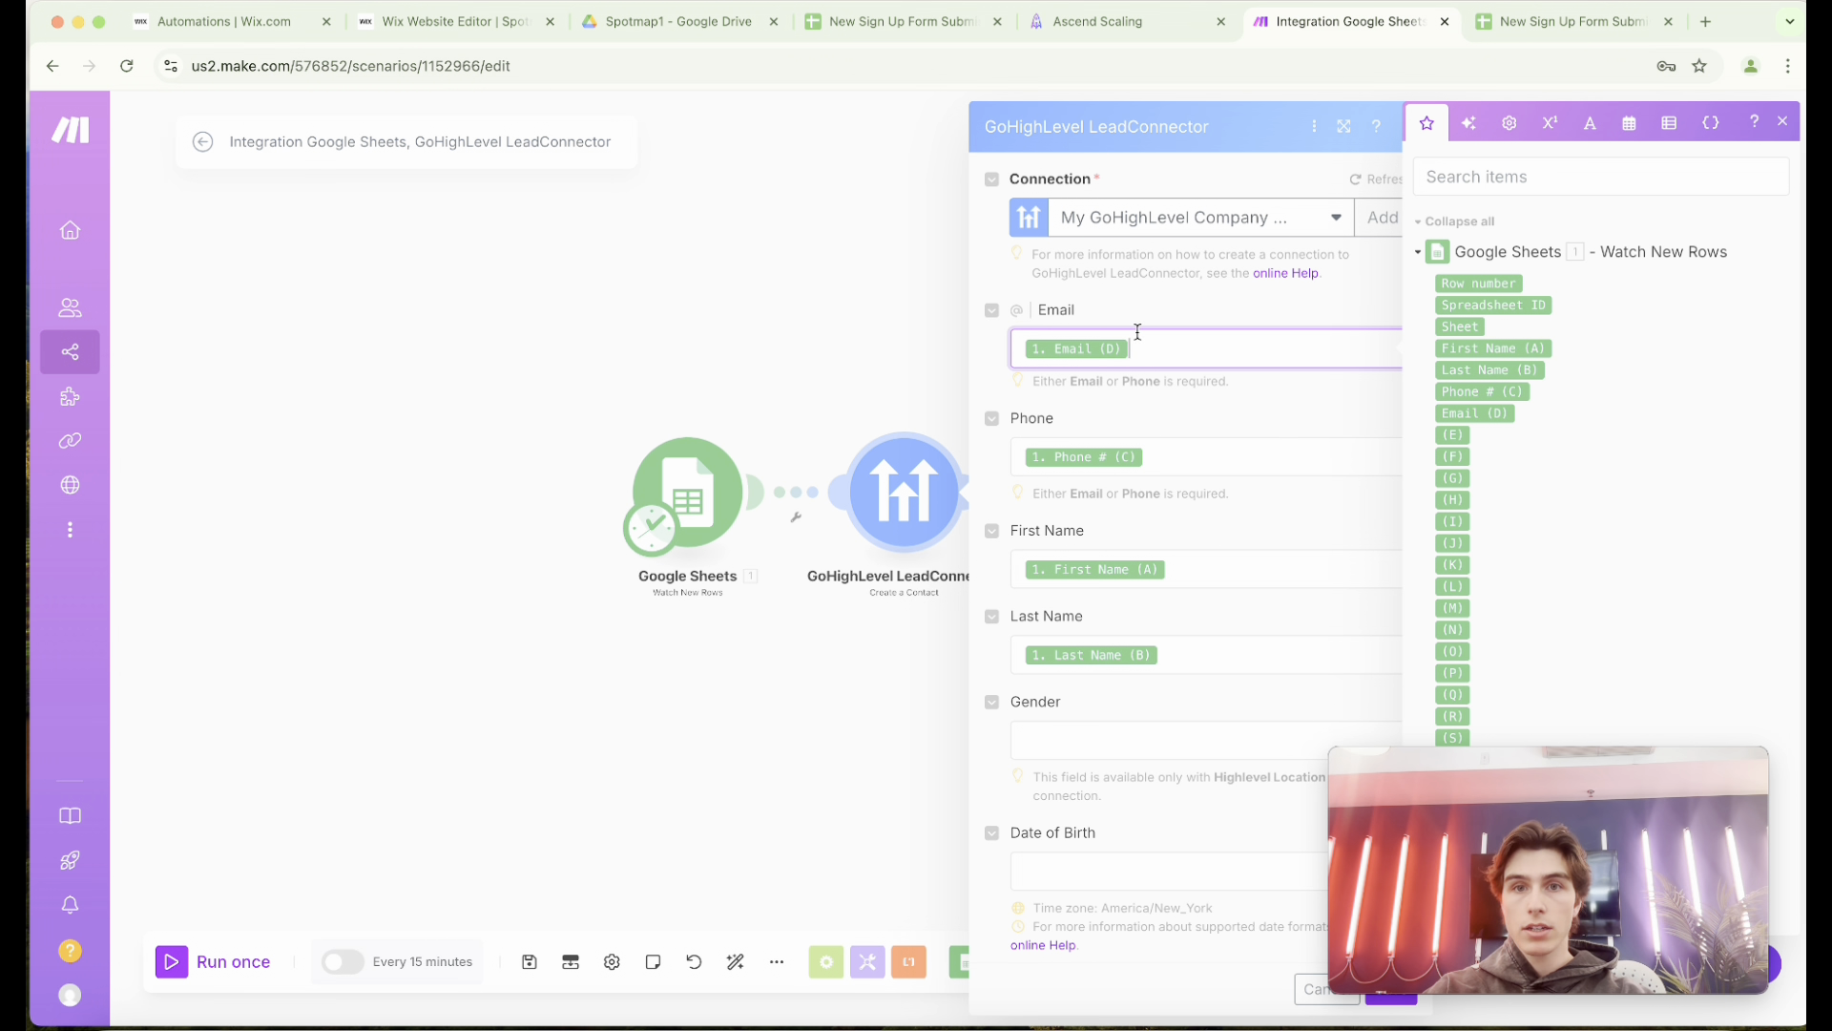
click(1167, 469)
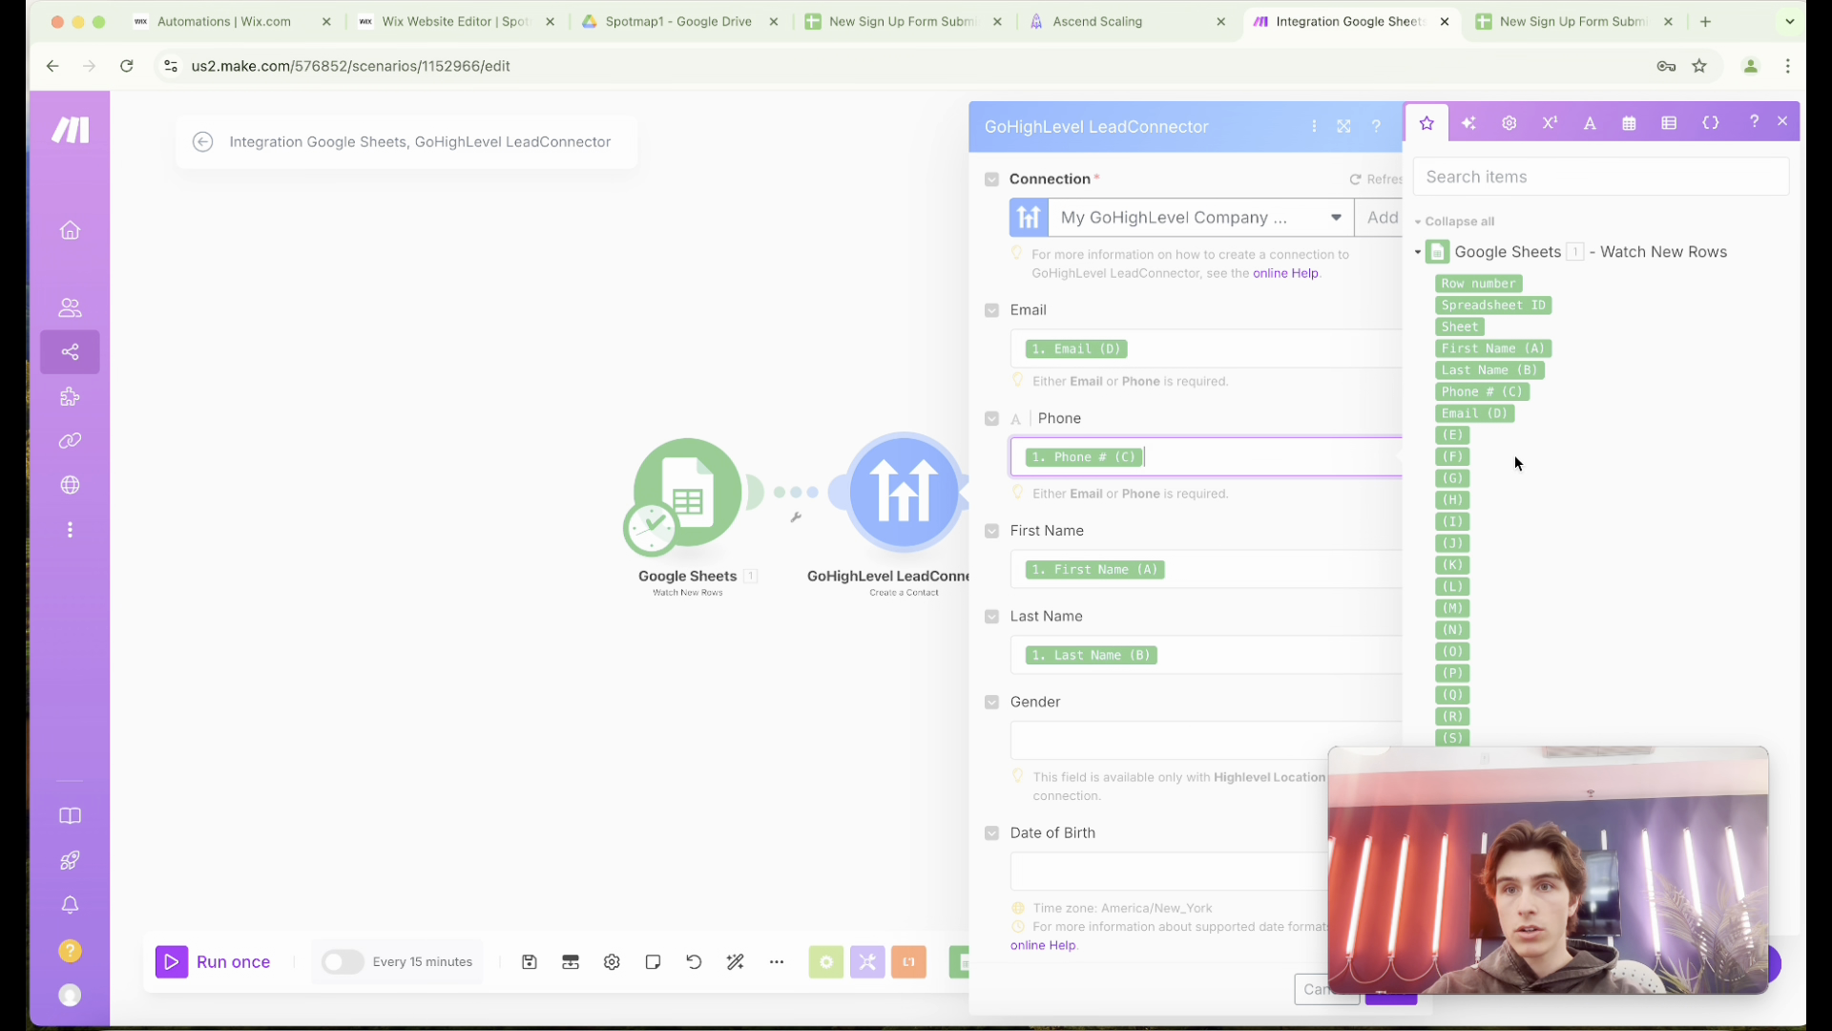
click(1251, 573)
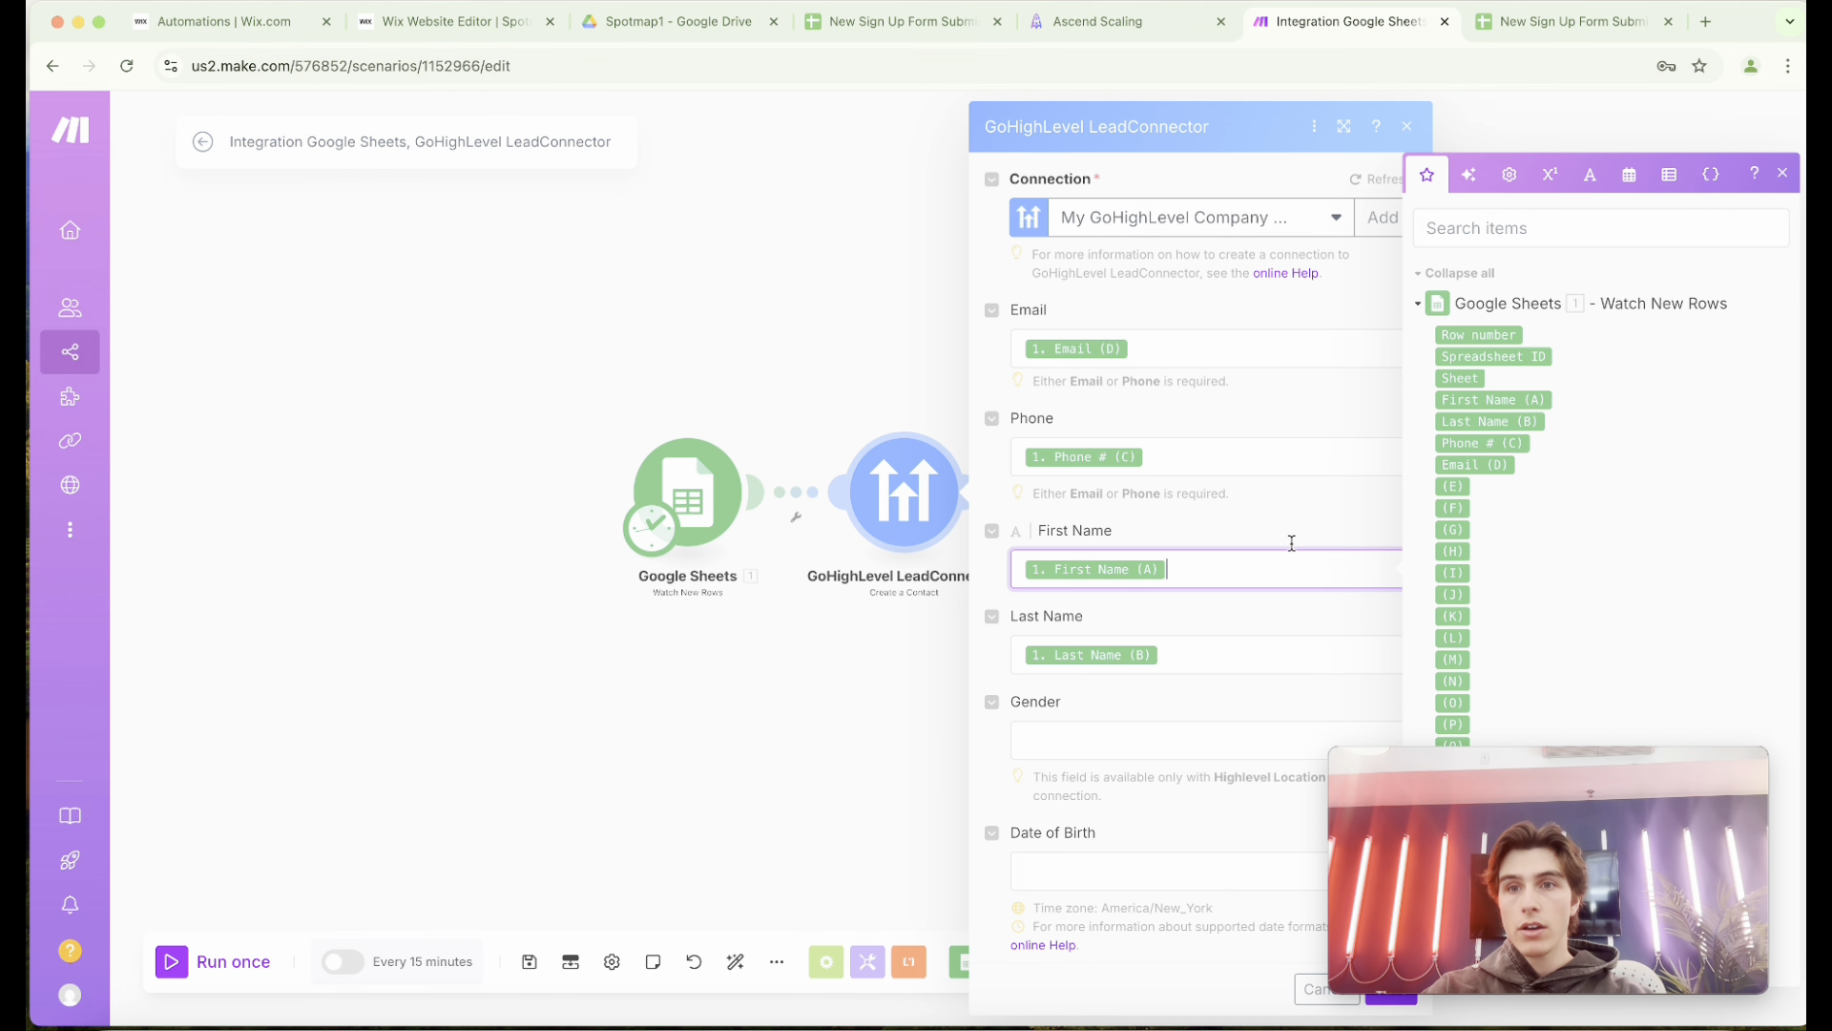
click(1240, 642)
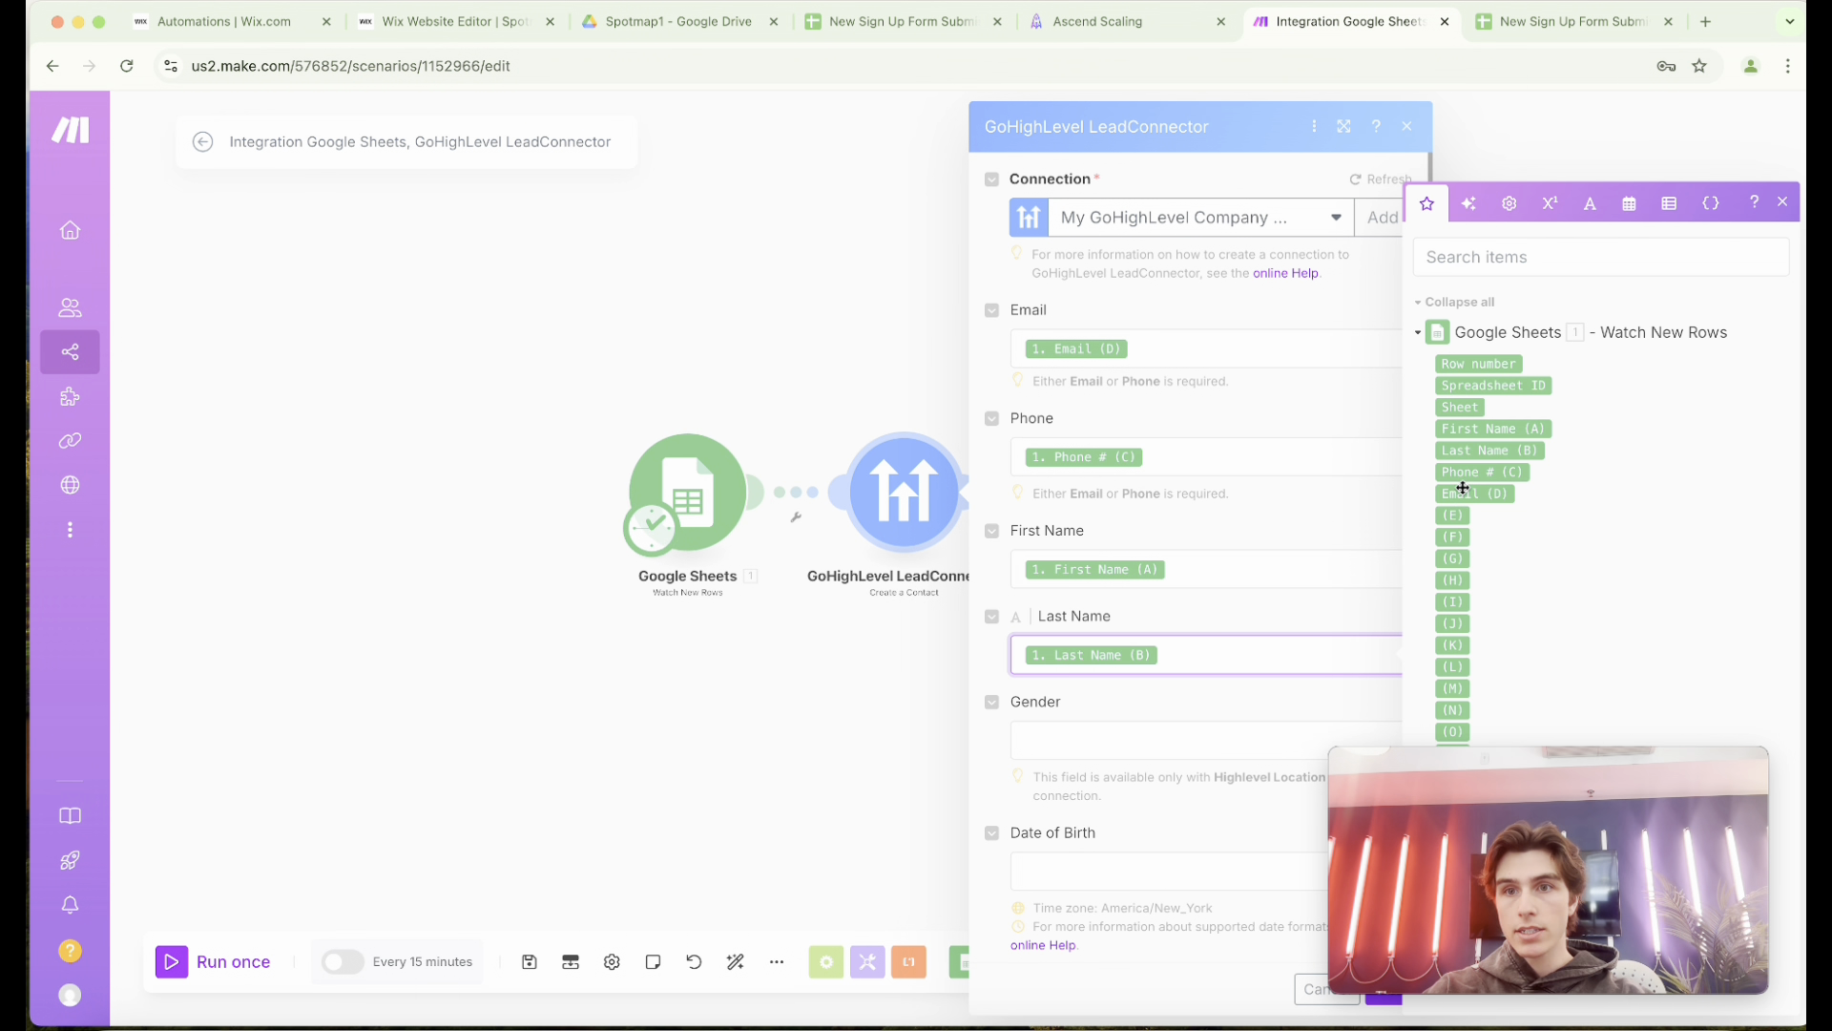
scroll(1302, 483, down, 3)
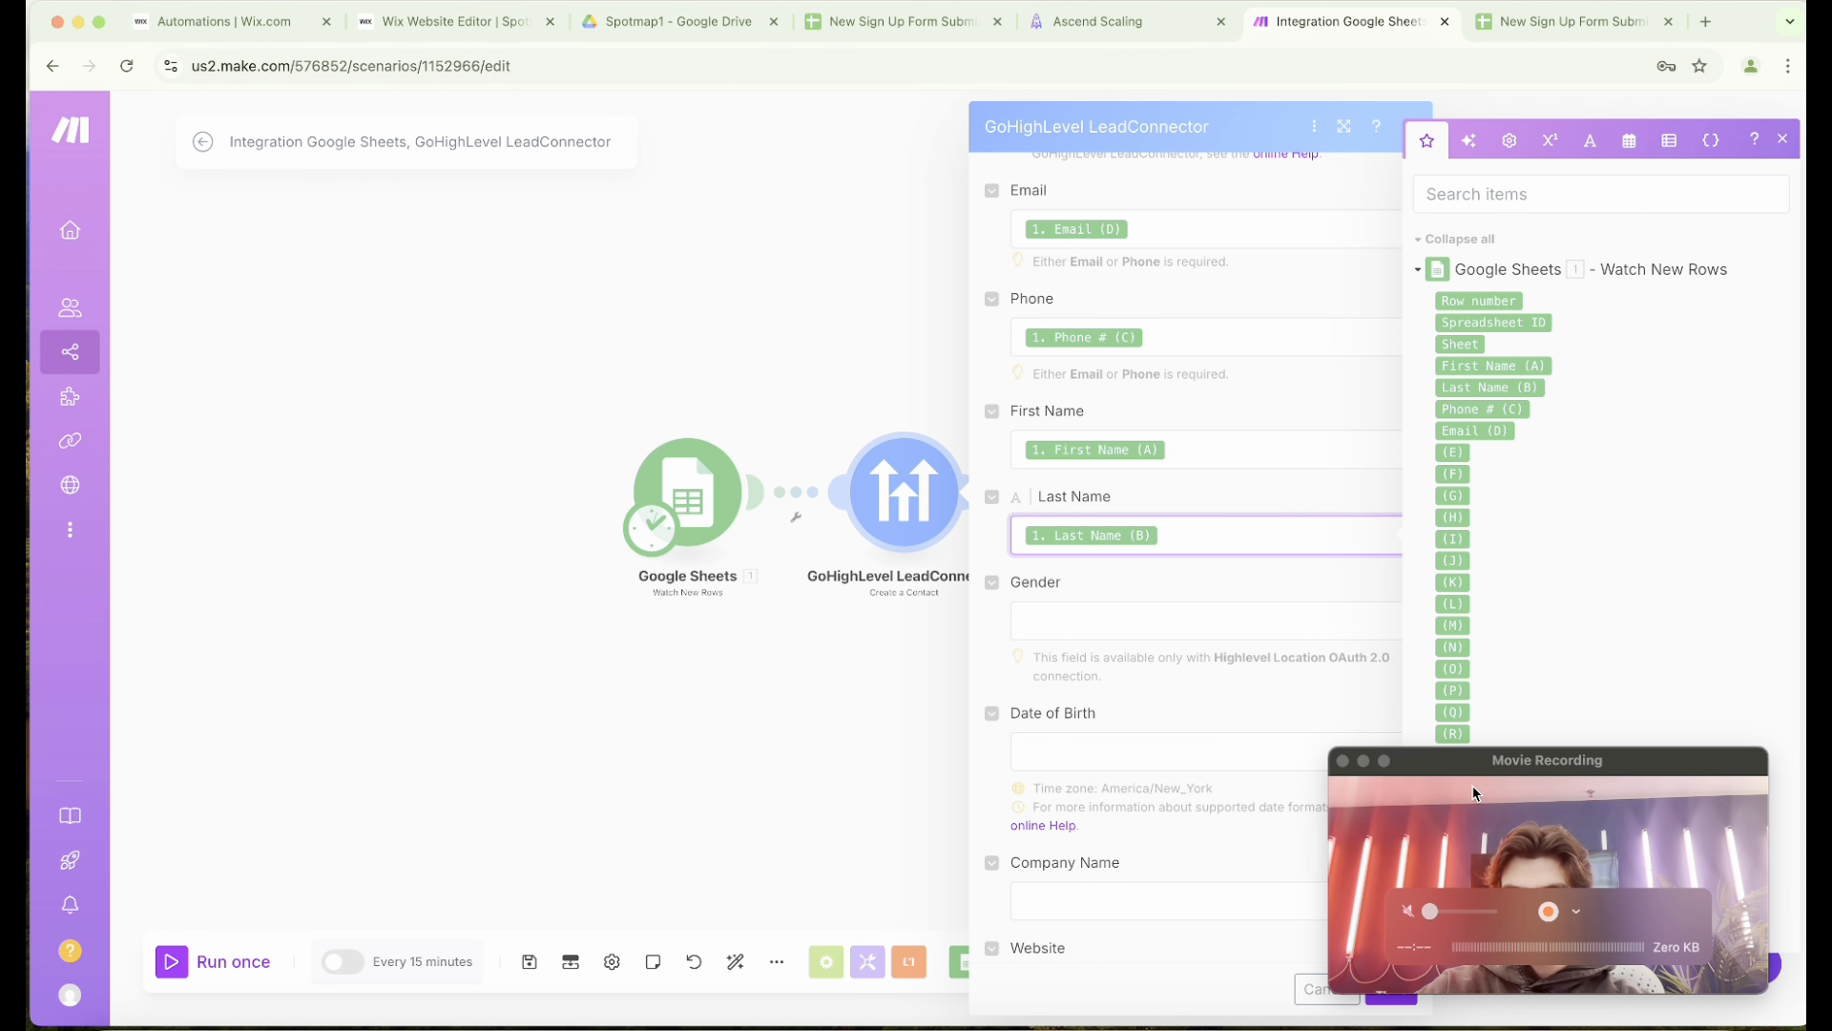
drag(1486, 764, 1524, 759)
click(1379, 1001)
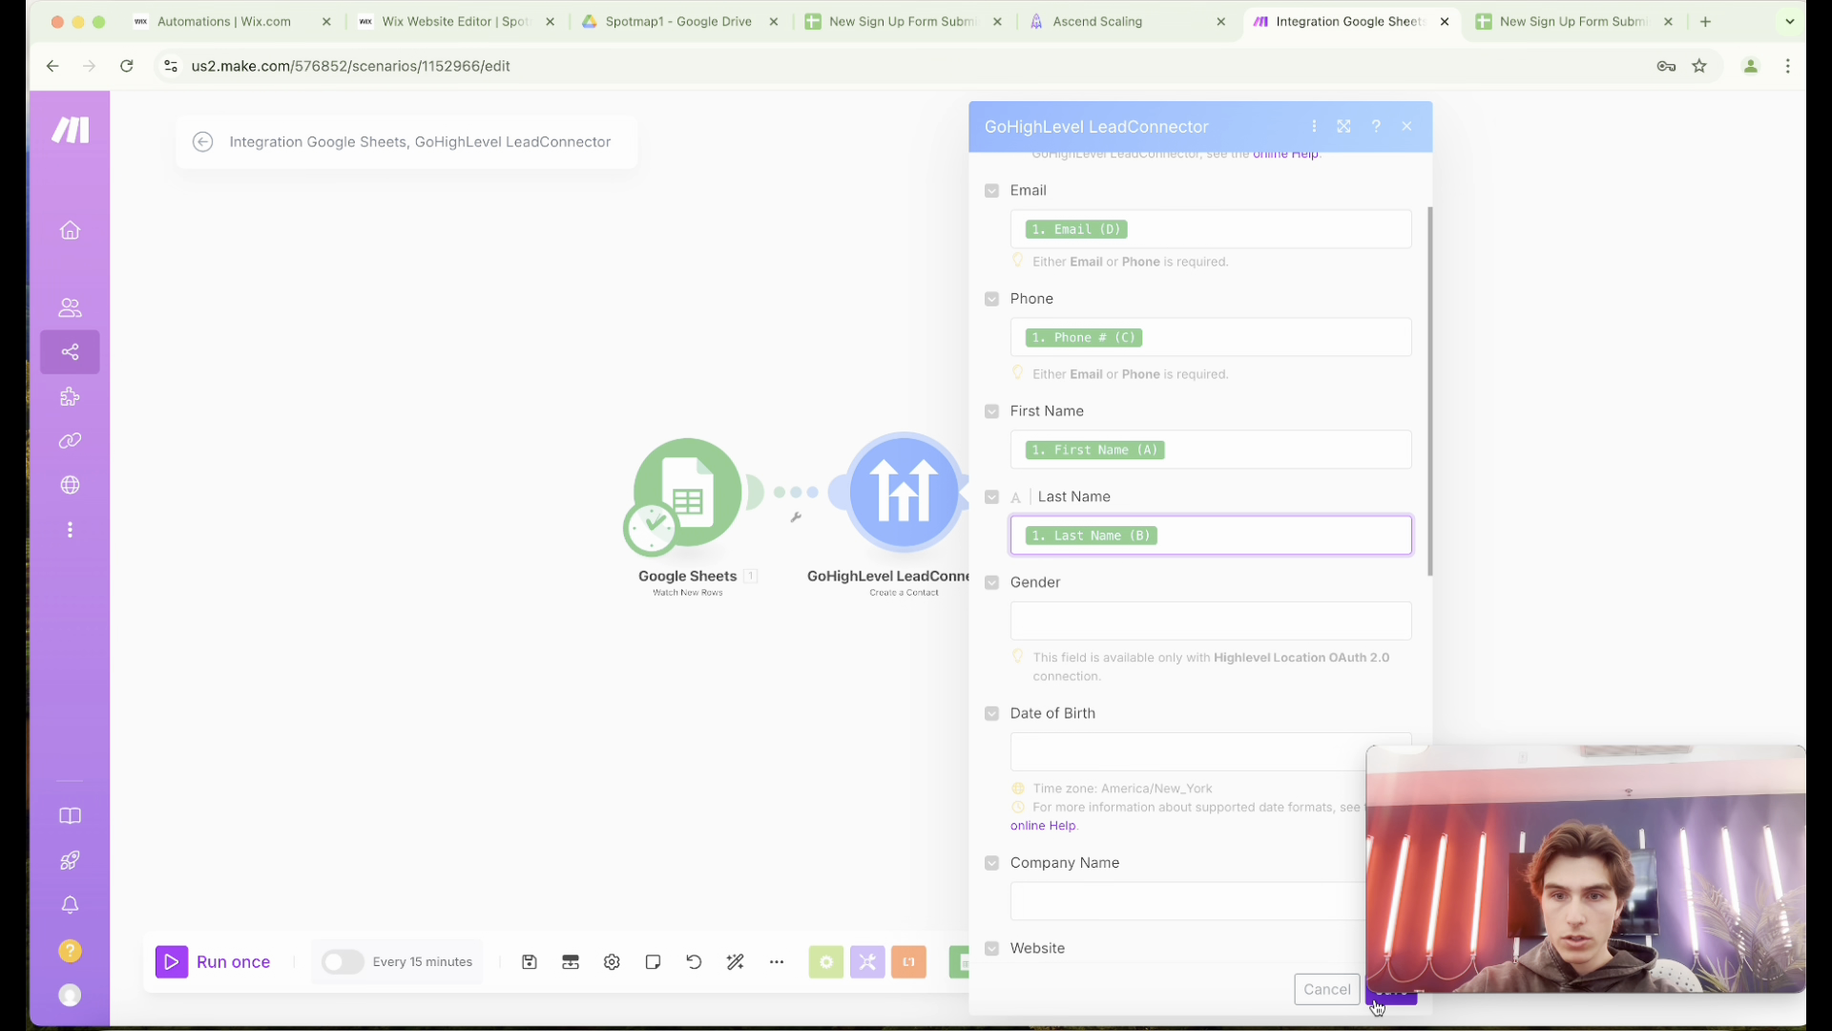
click(1379, 1000)
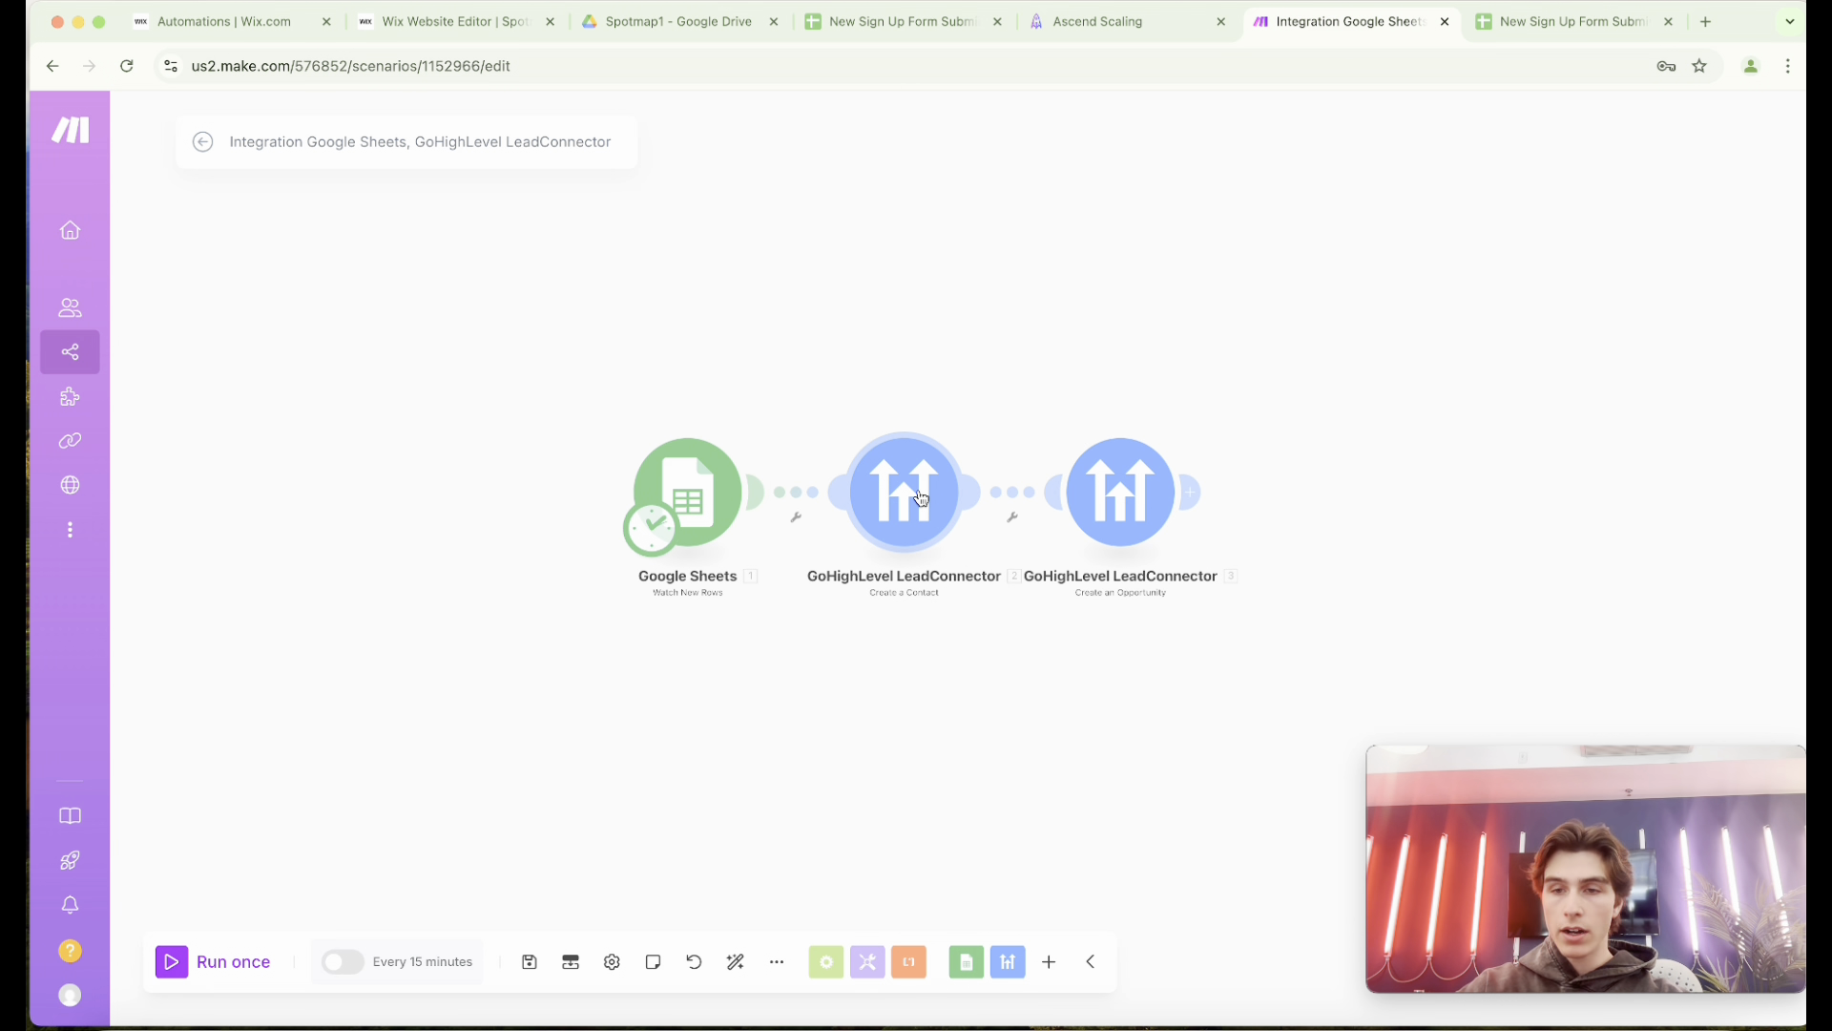
Open the Create an Opportunity module and keep Leads Cycle as its pipeline and Signed Up as its stage.
click(1124, 513)
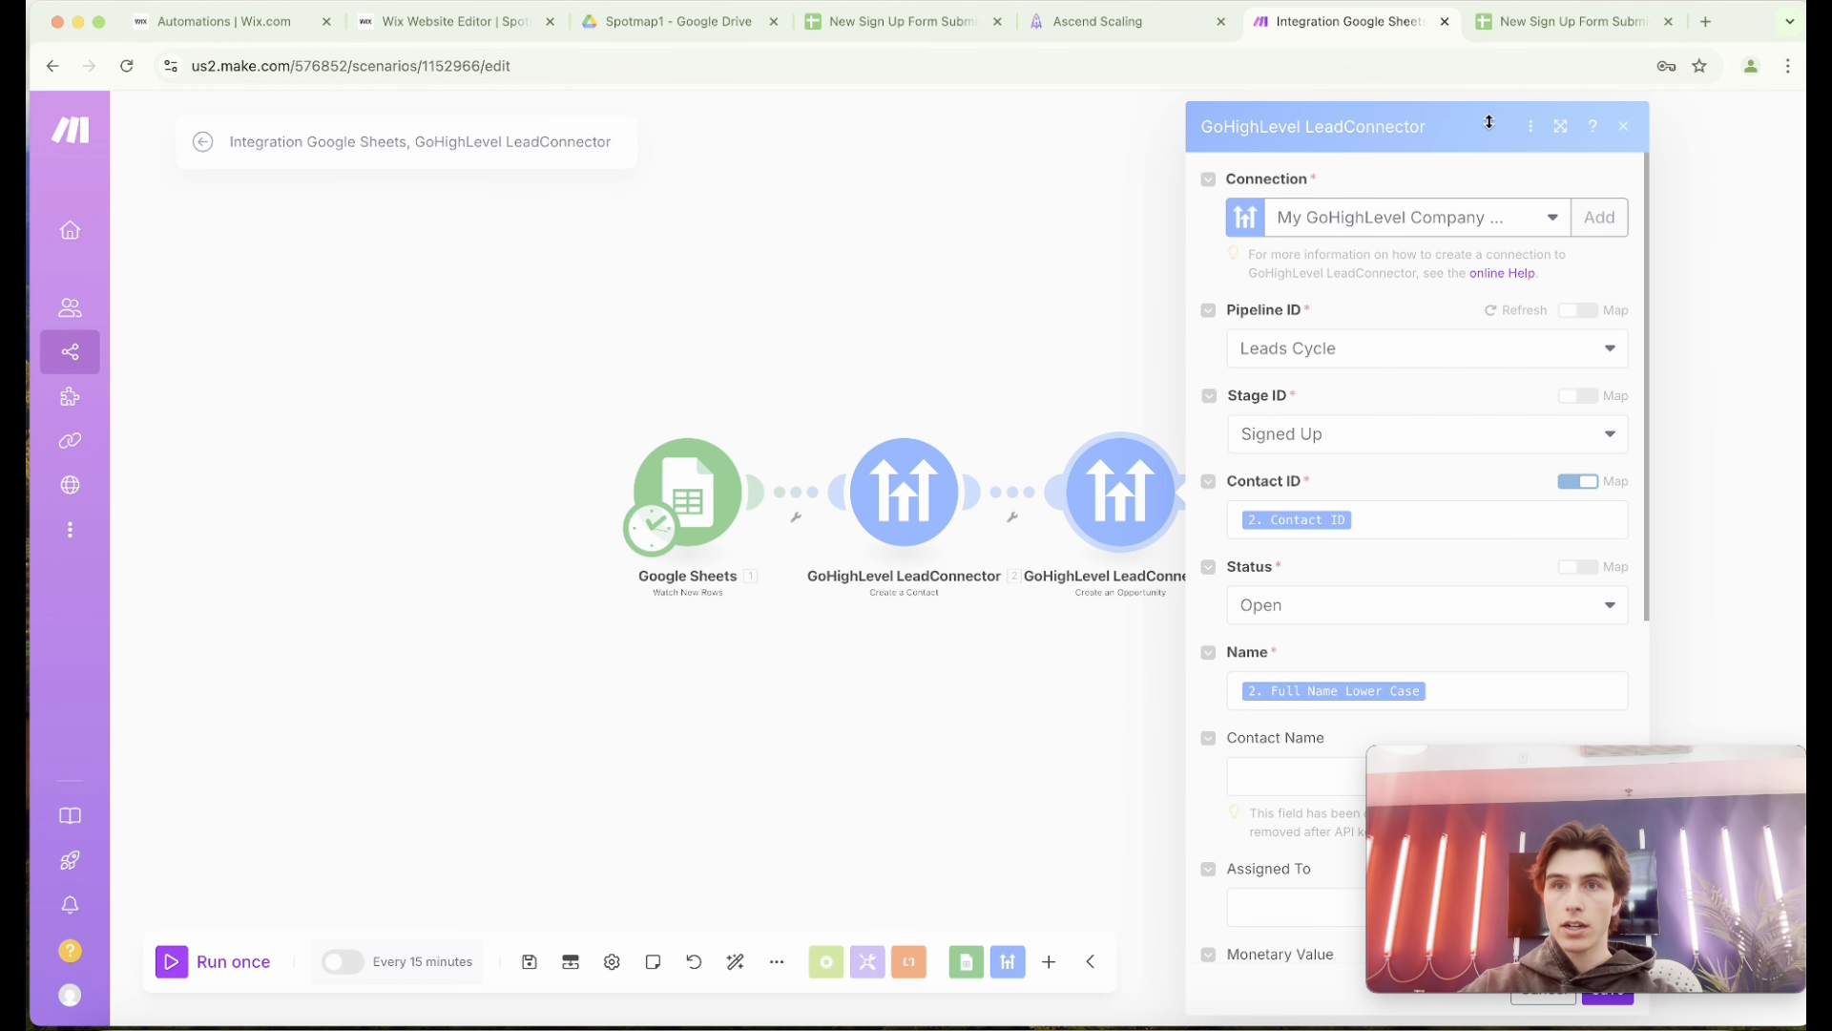
drag(1489, 122, 1468, 107)
drag(1609, 775, 1619, 834)
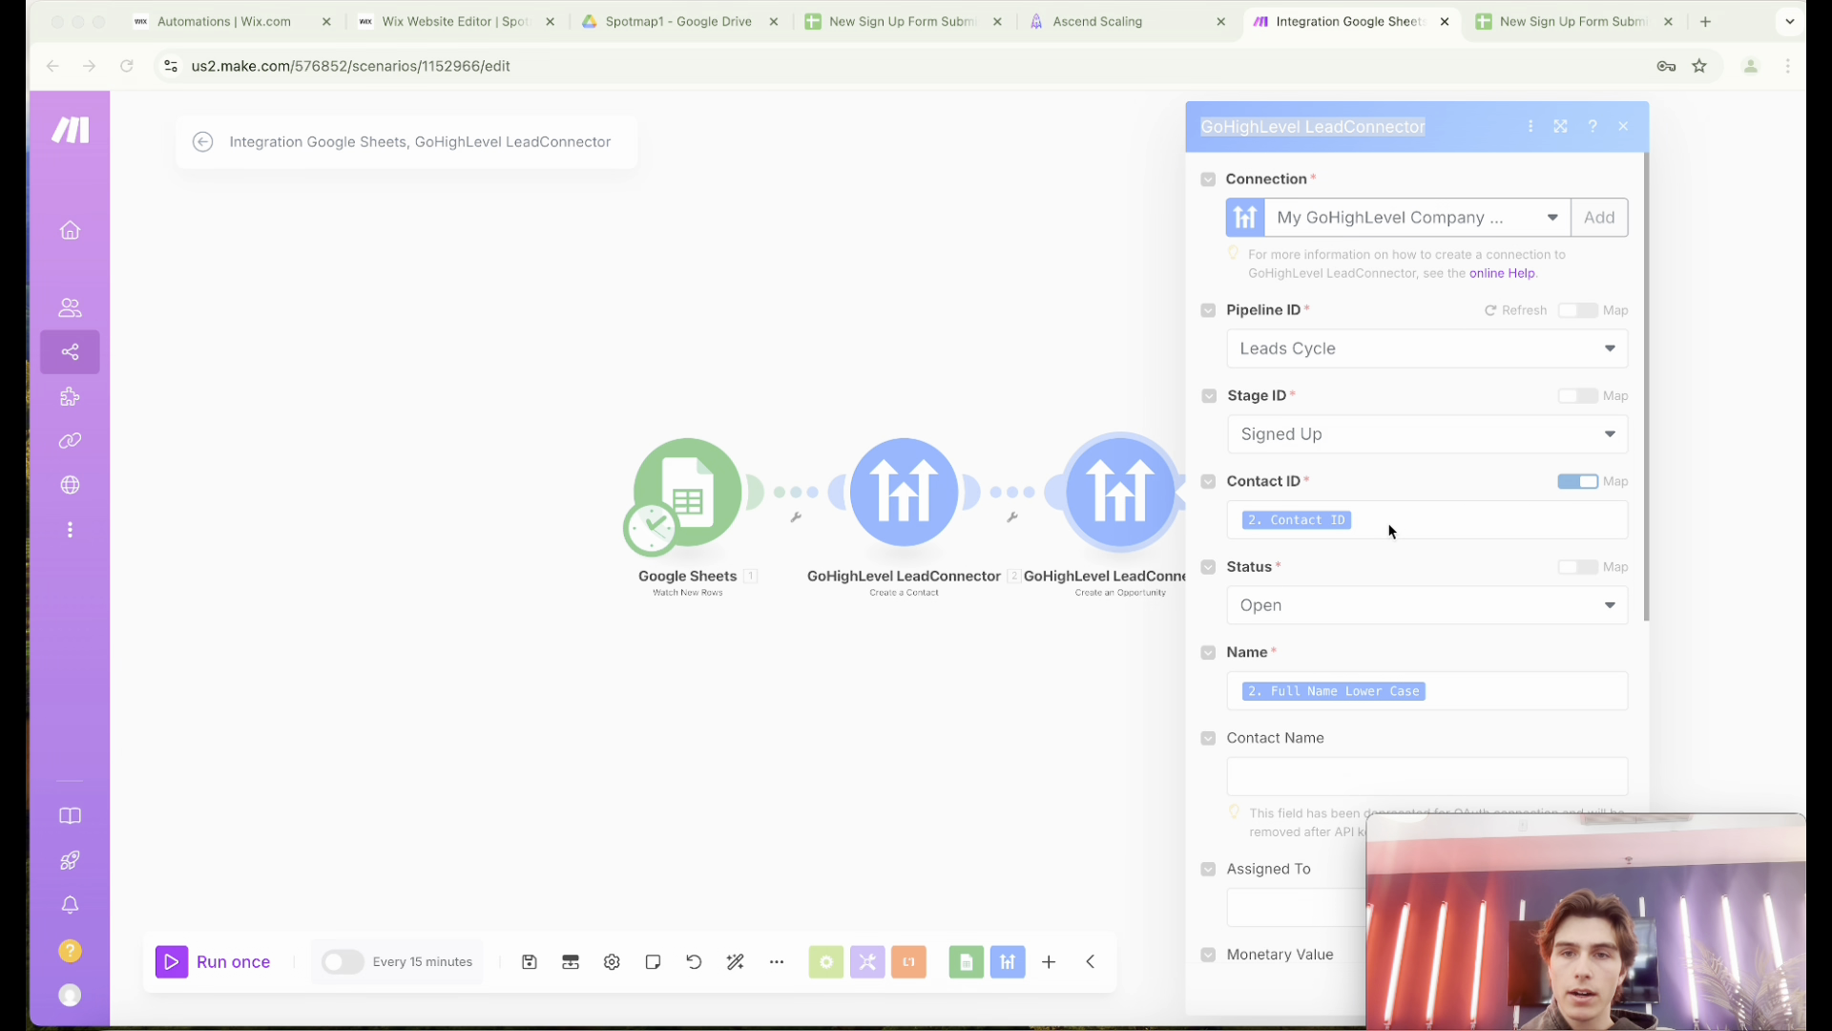
click(1385, 360)
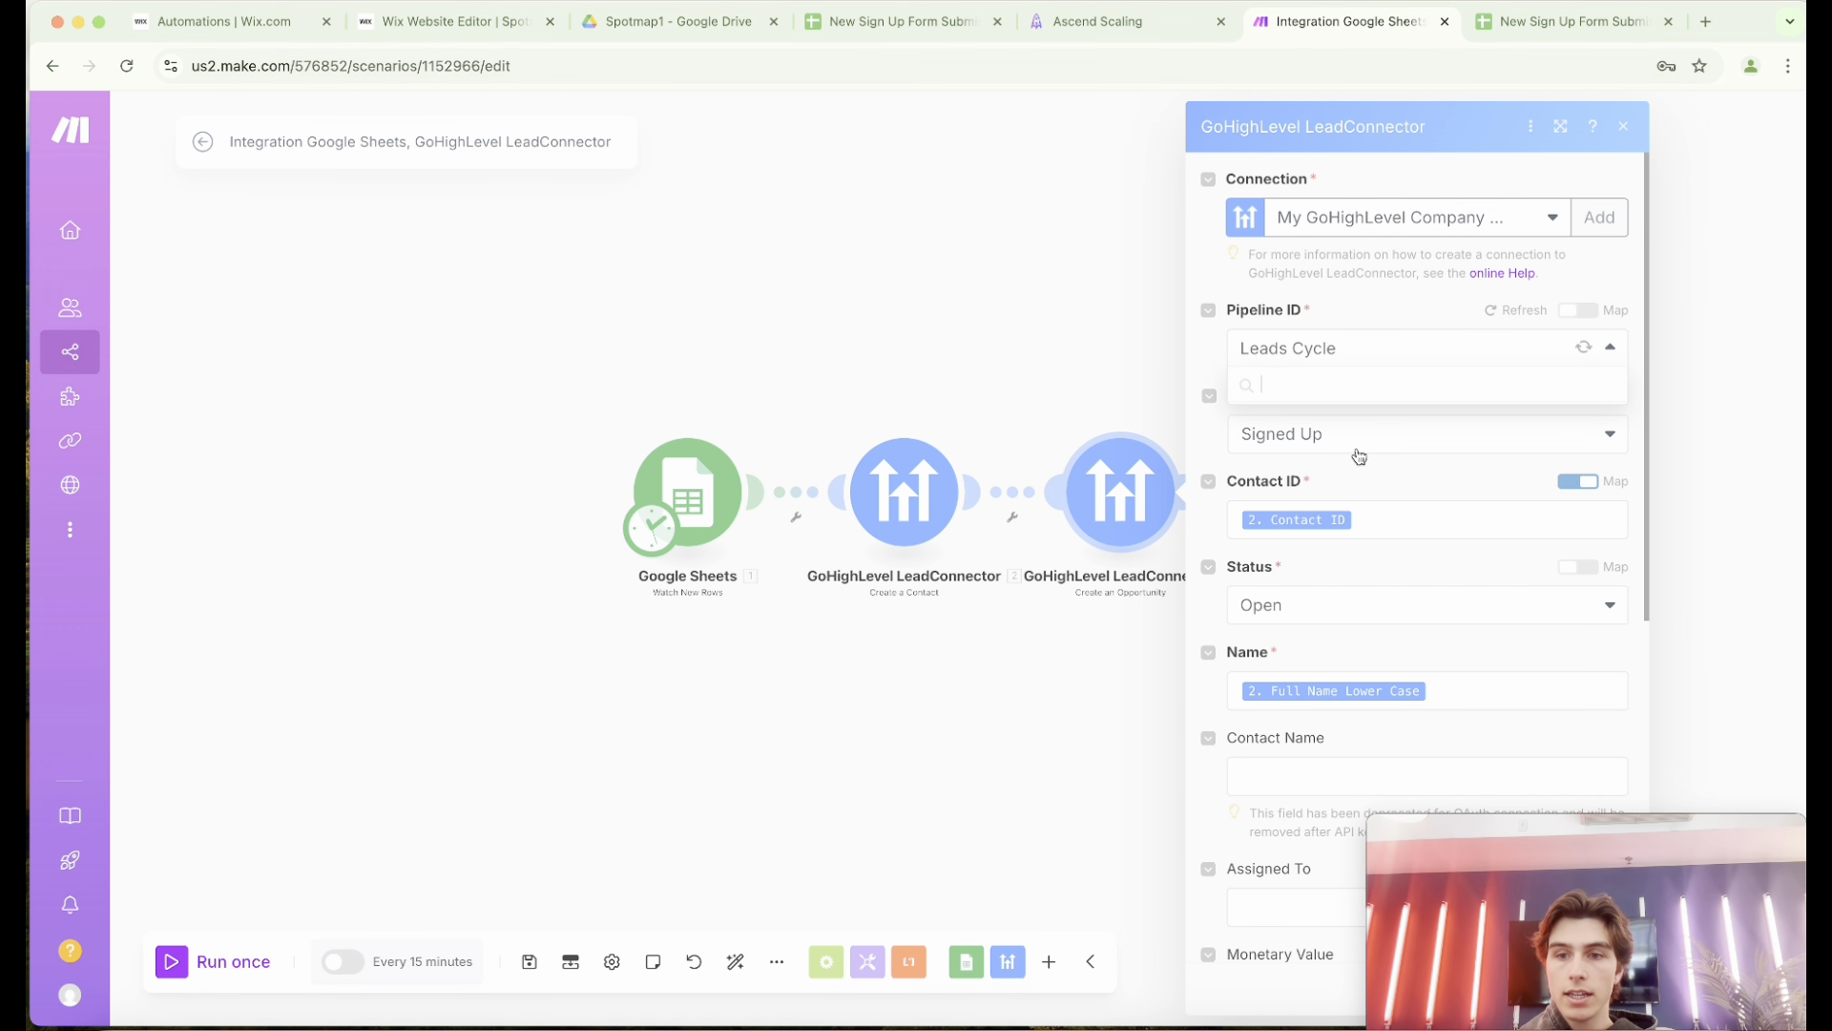
click(1360, 387)
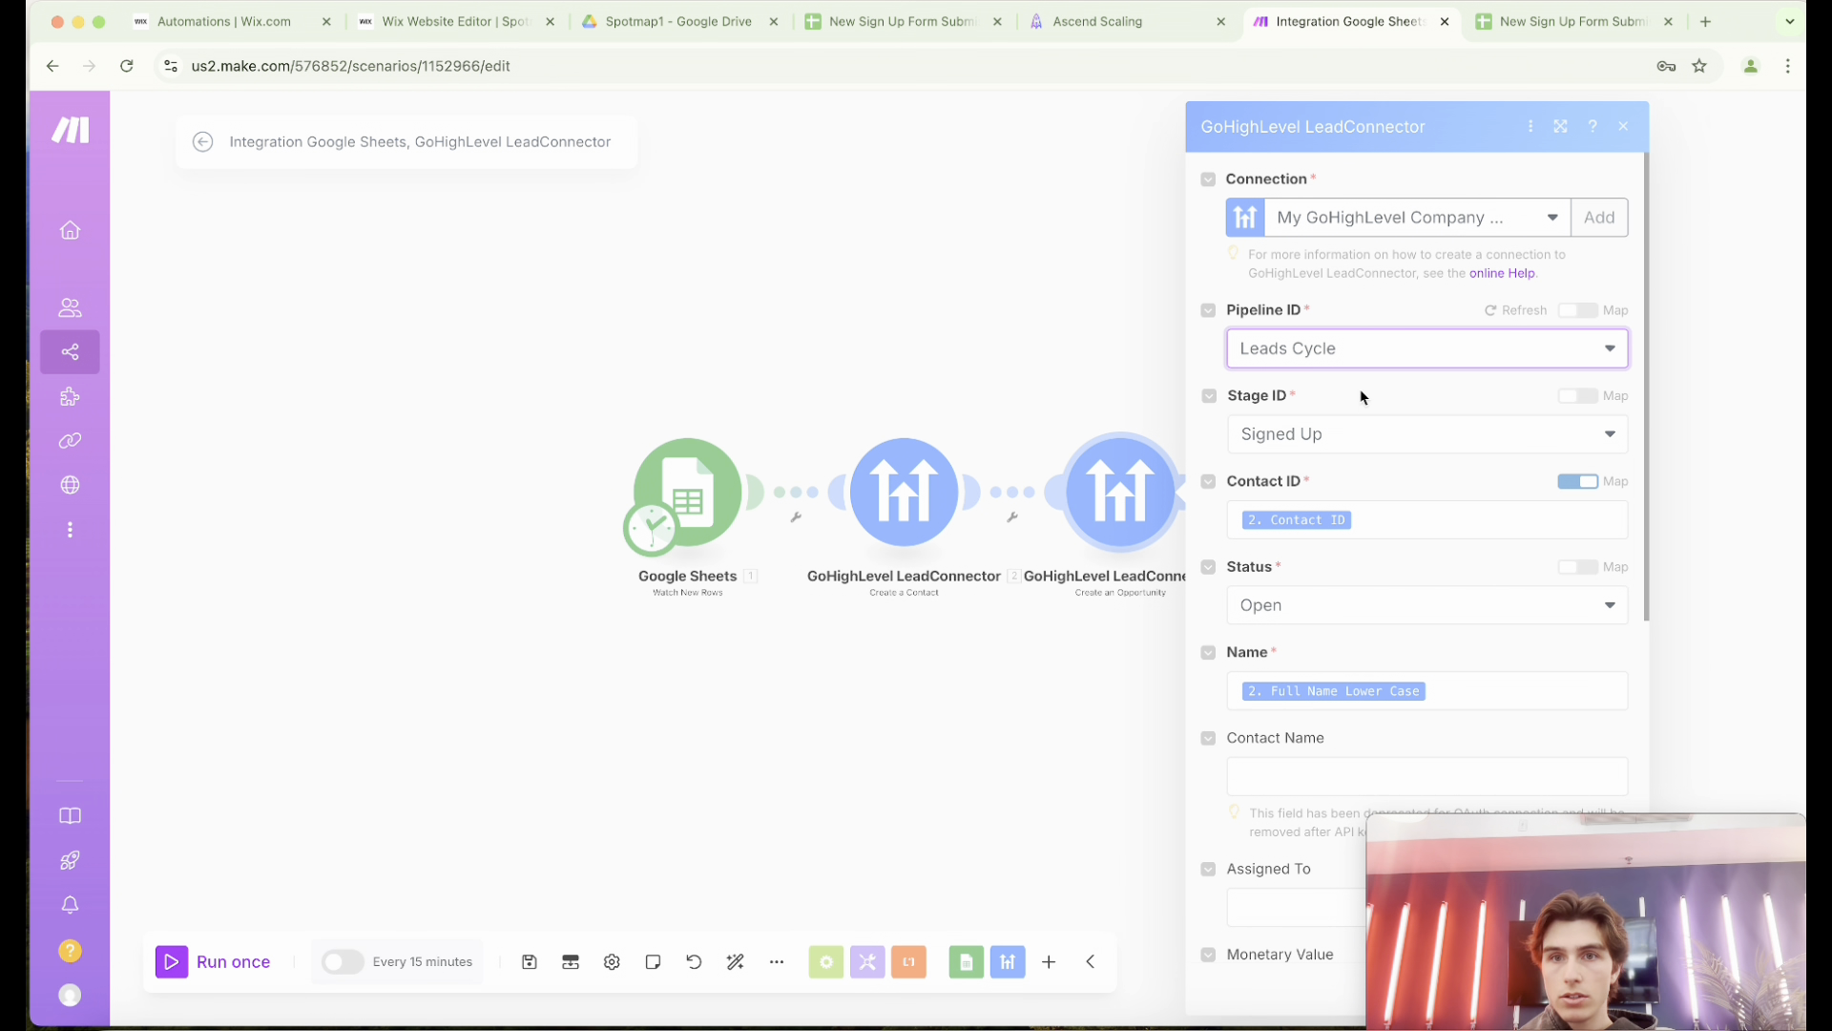
click(1370, 434)
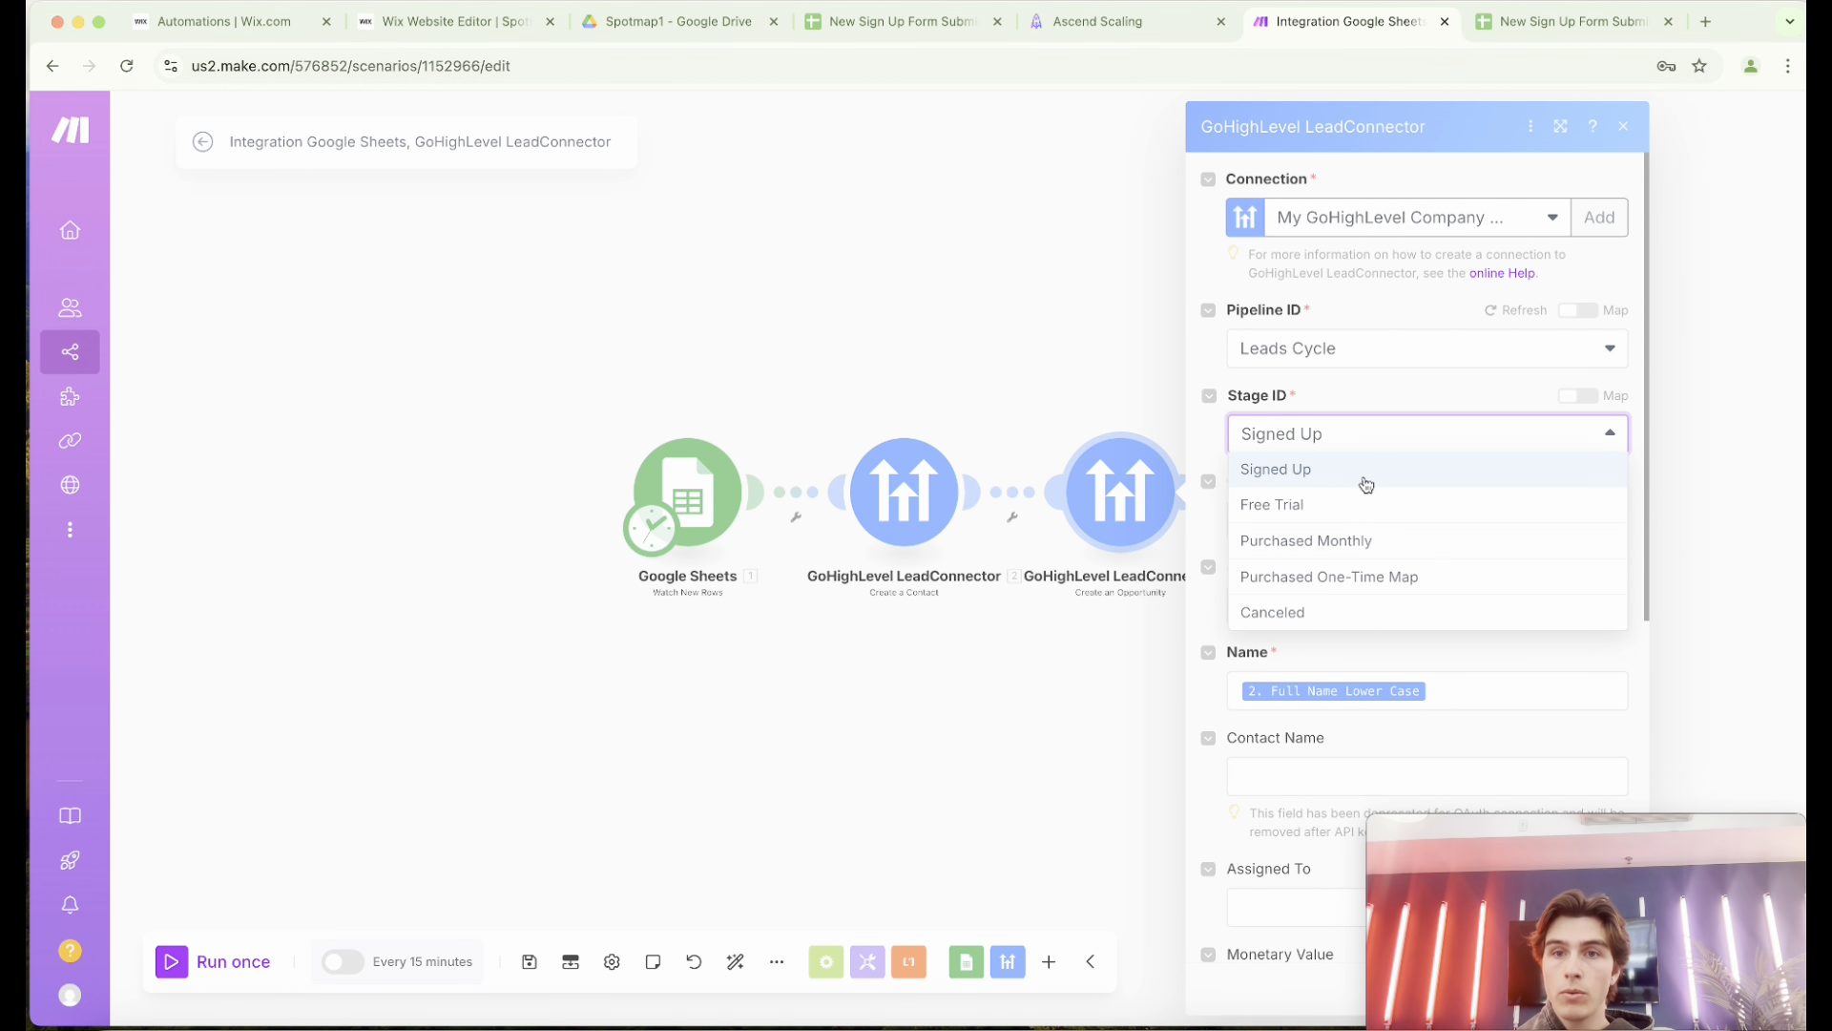
click(1367, 471)
Examine the opportunity's Contact ID and Name mappings along with the items available from the Create a Contact module.
scroll(1393, 482, down, 2)
click(1393, 450)
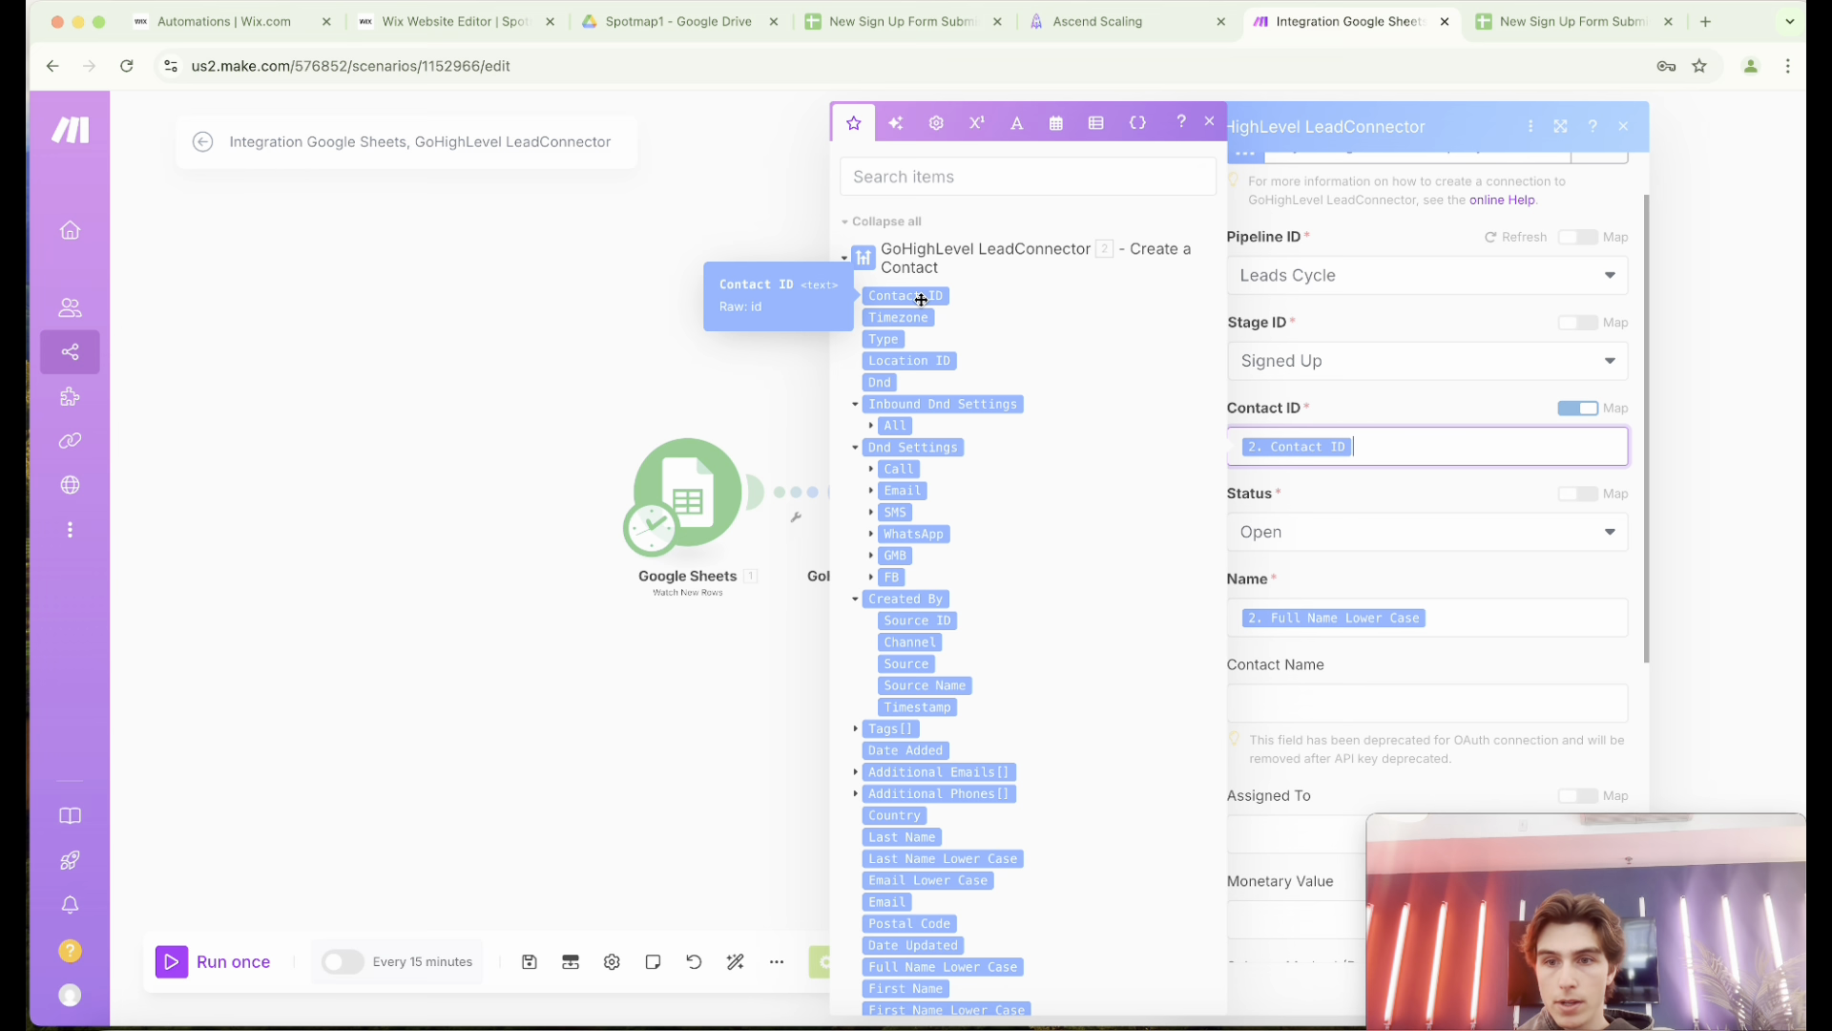
click(1432, 404)
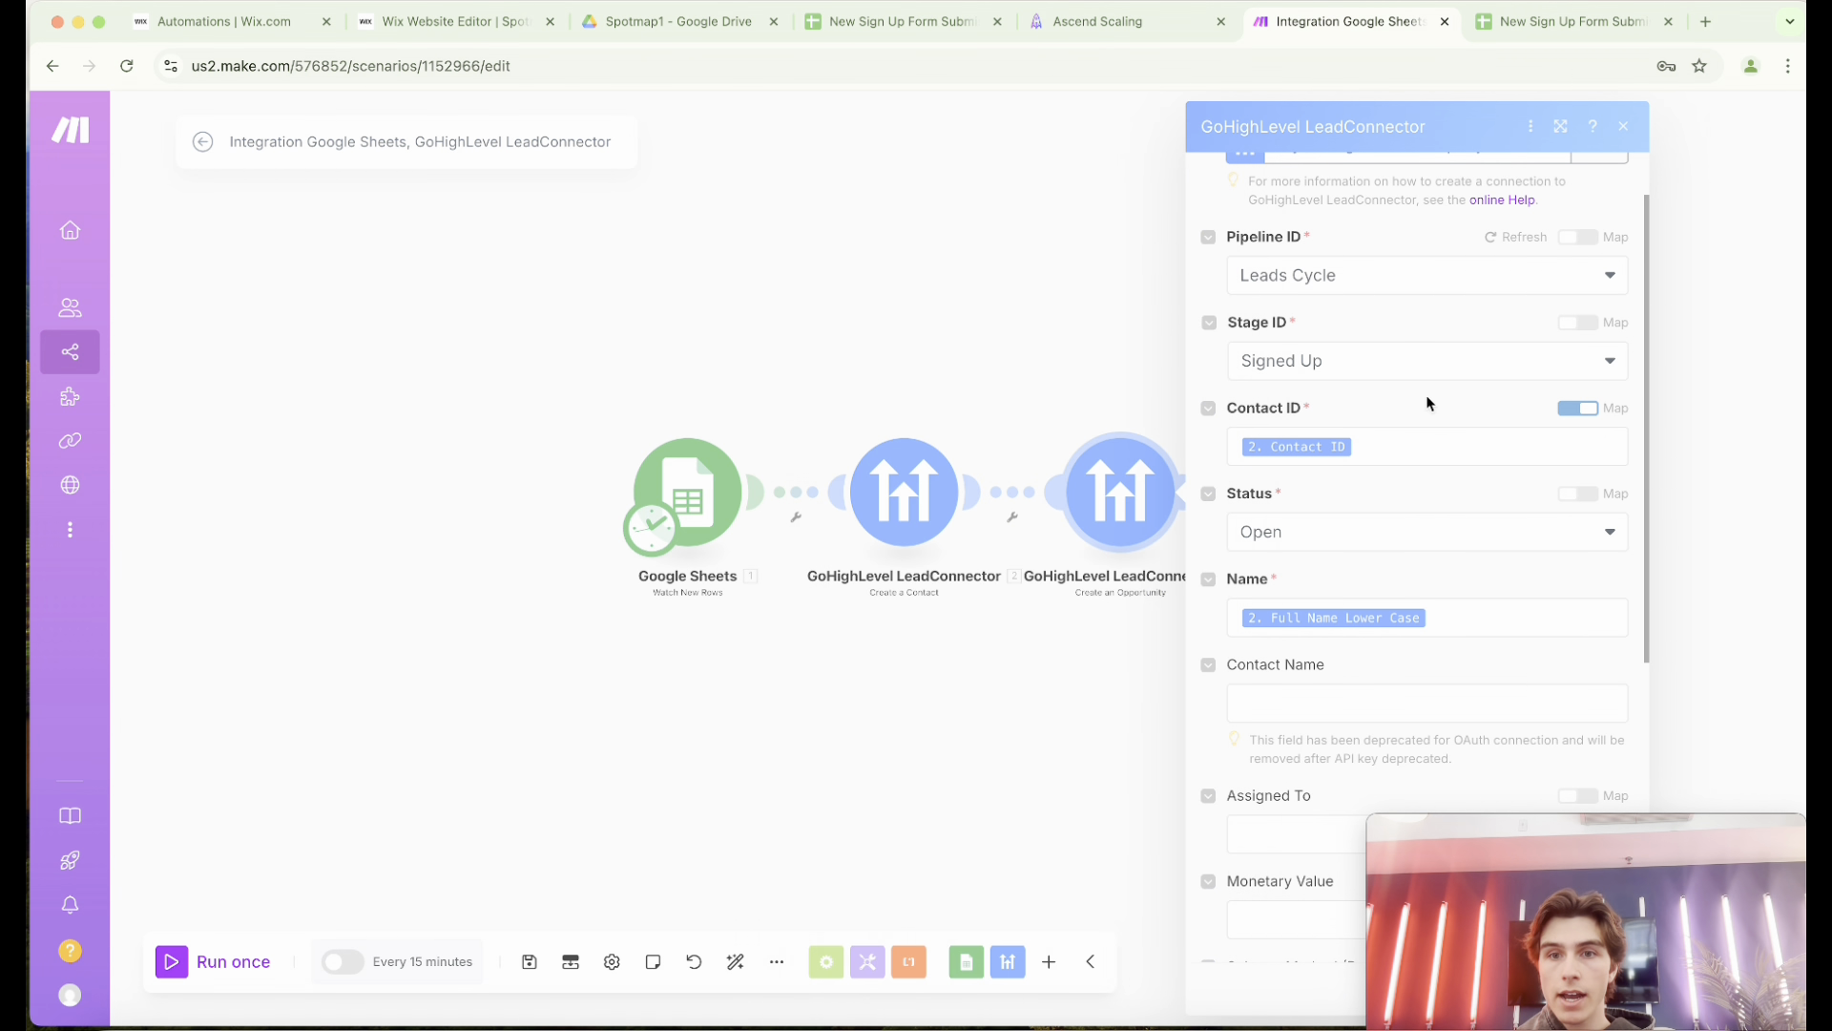
scroll(1432, 432, down, 1)
click(1454, 542)
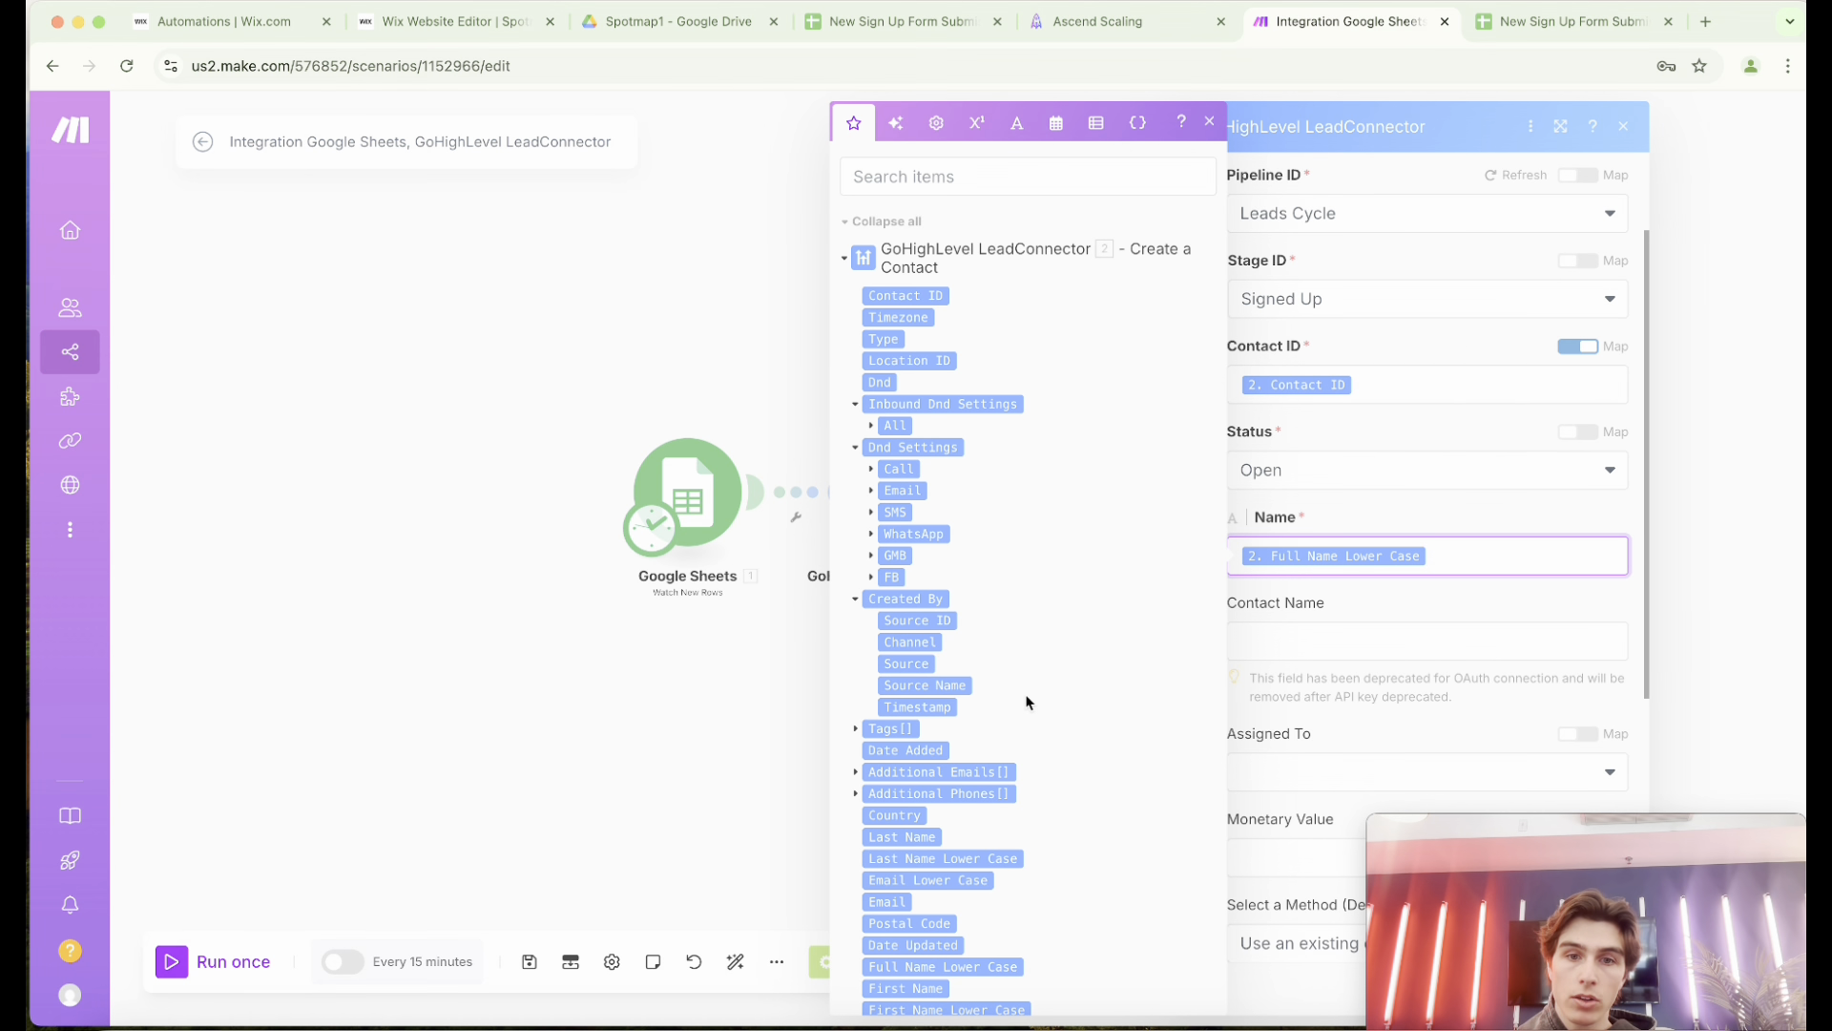
scroll(1026, 702, down, 3)
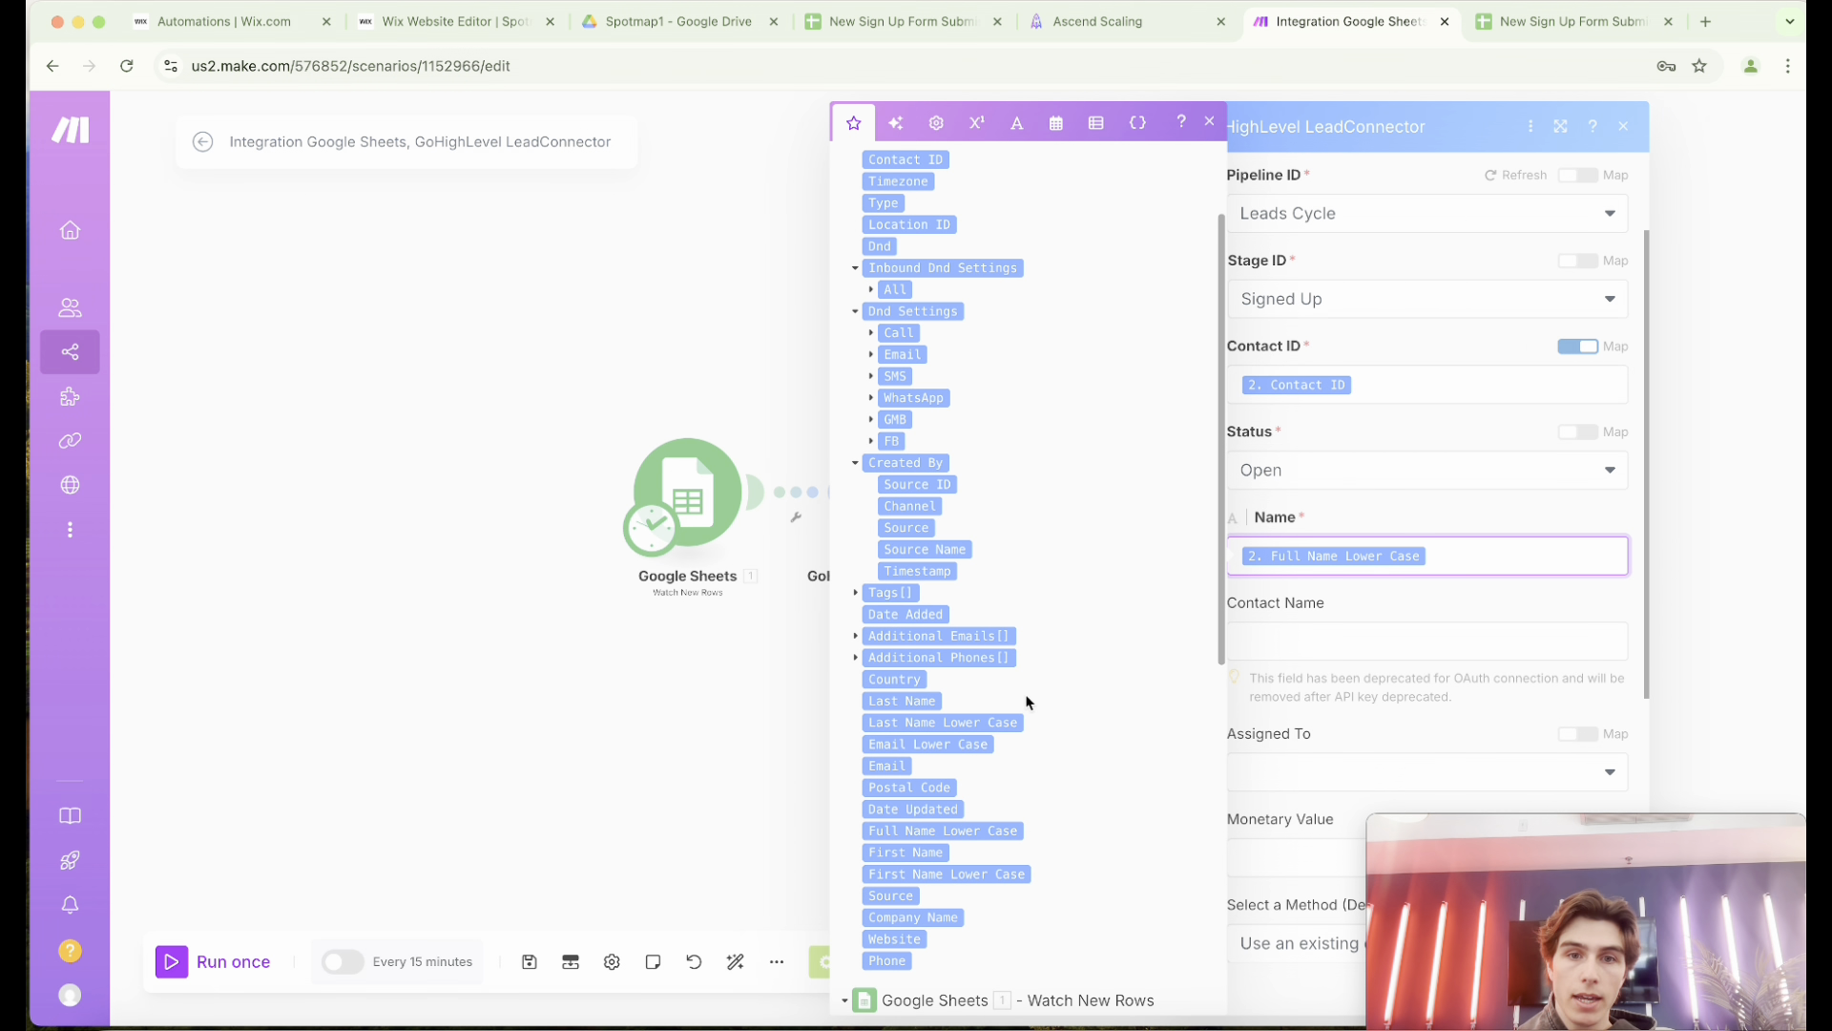
scroll(921, 693, up, 2)
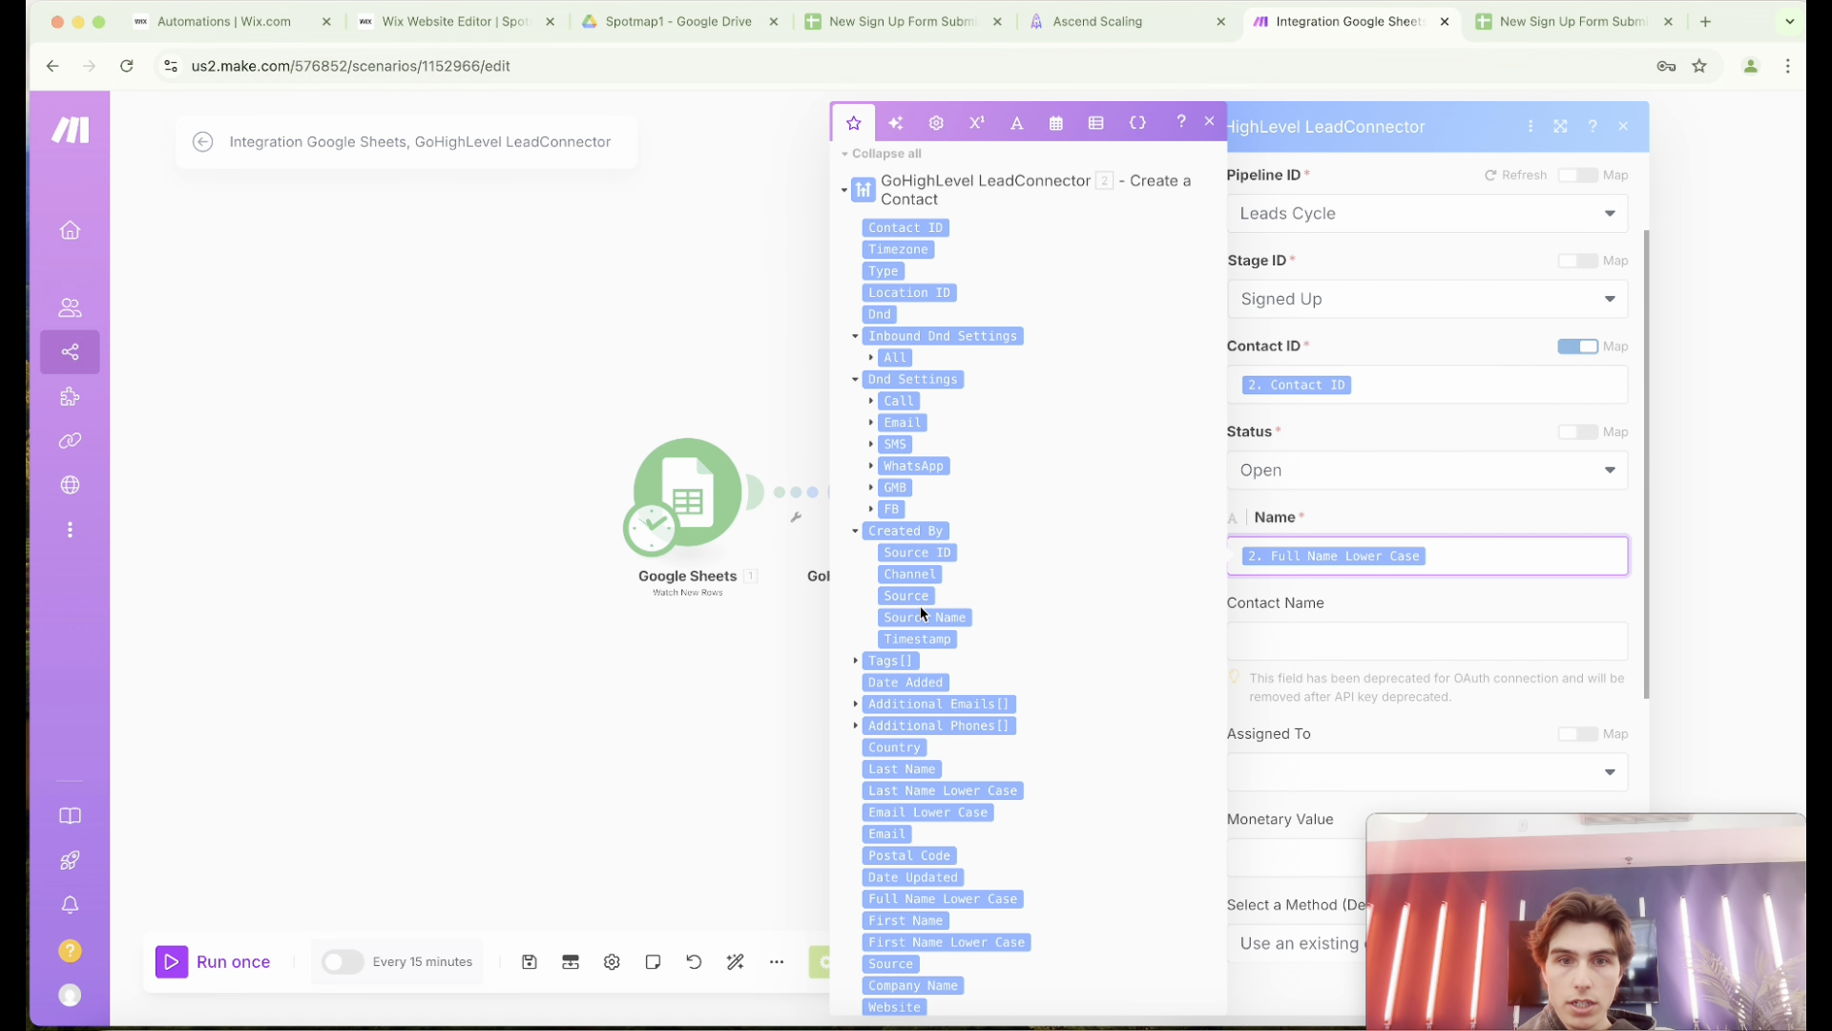
scroll(923, 614, down, 1)
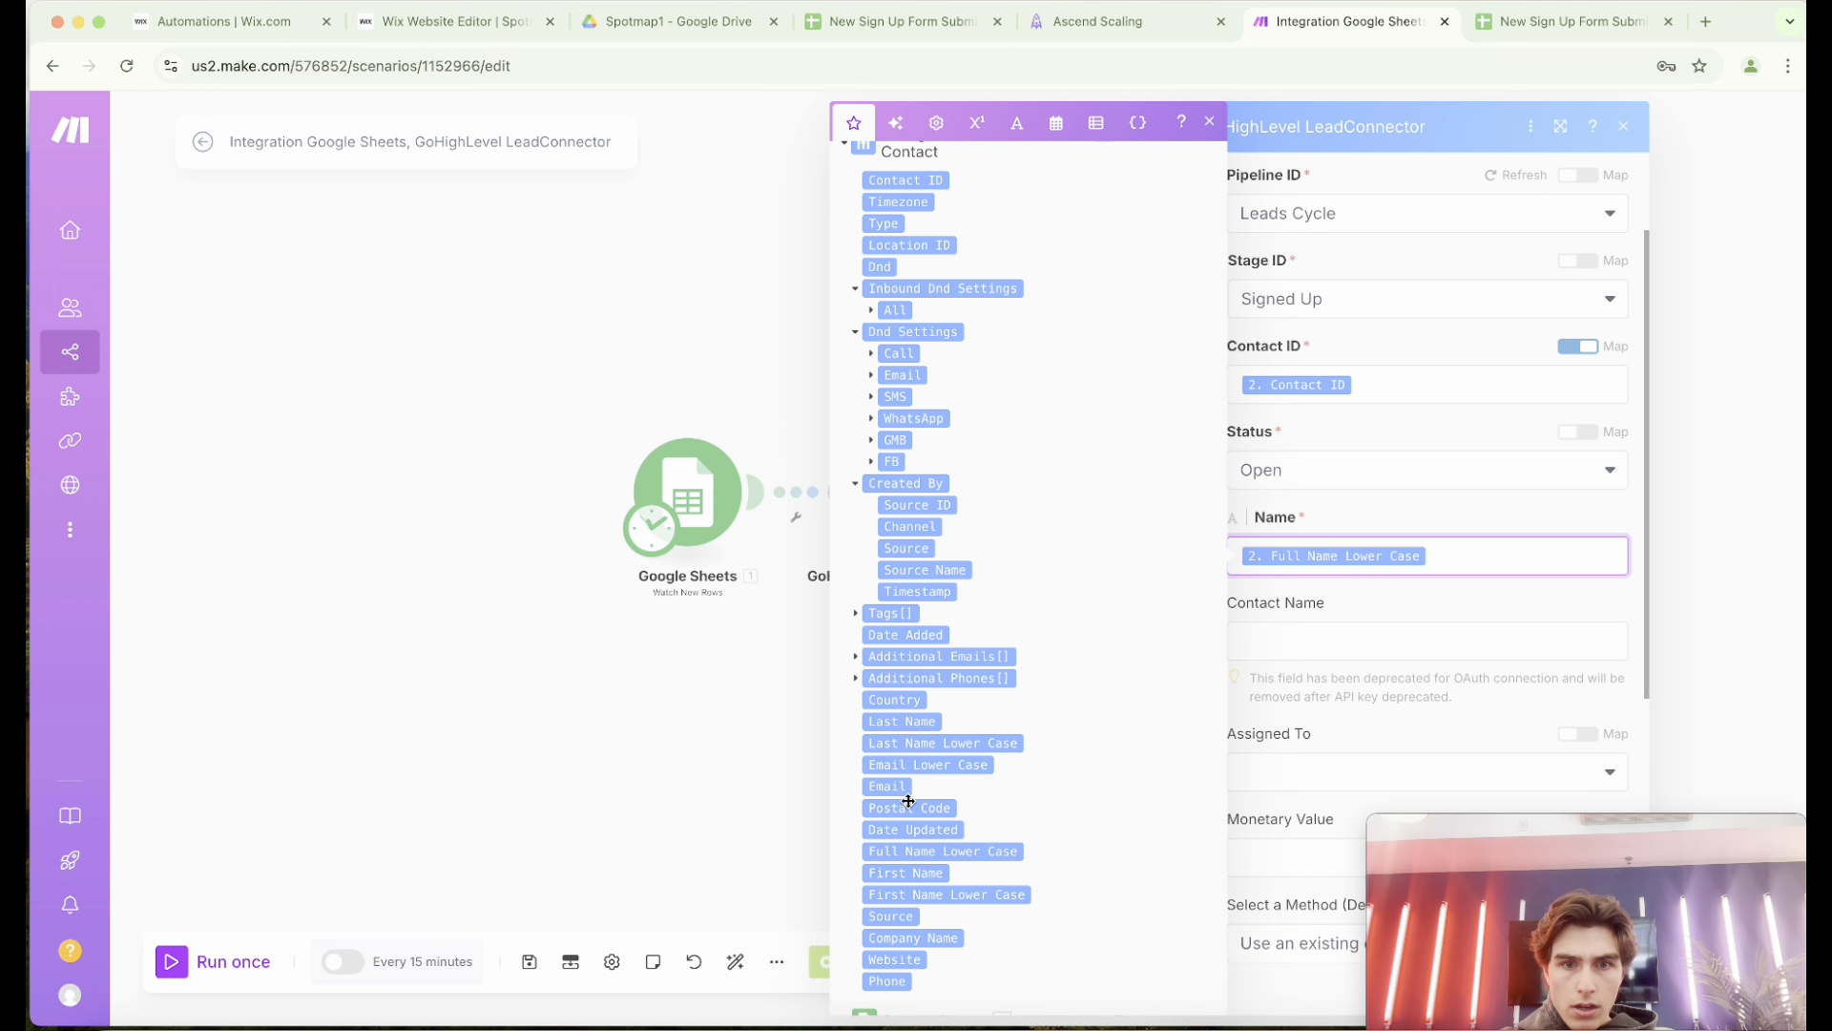
click(926, 895)
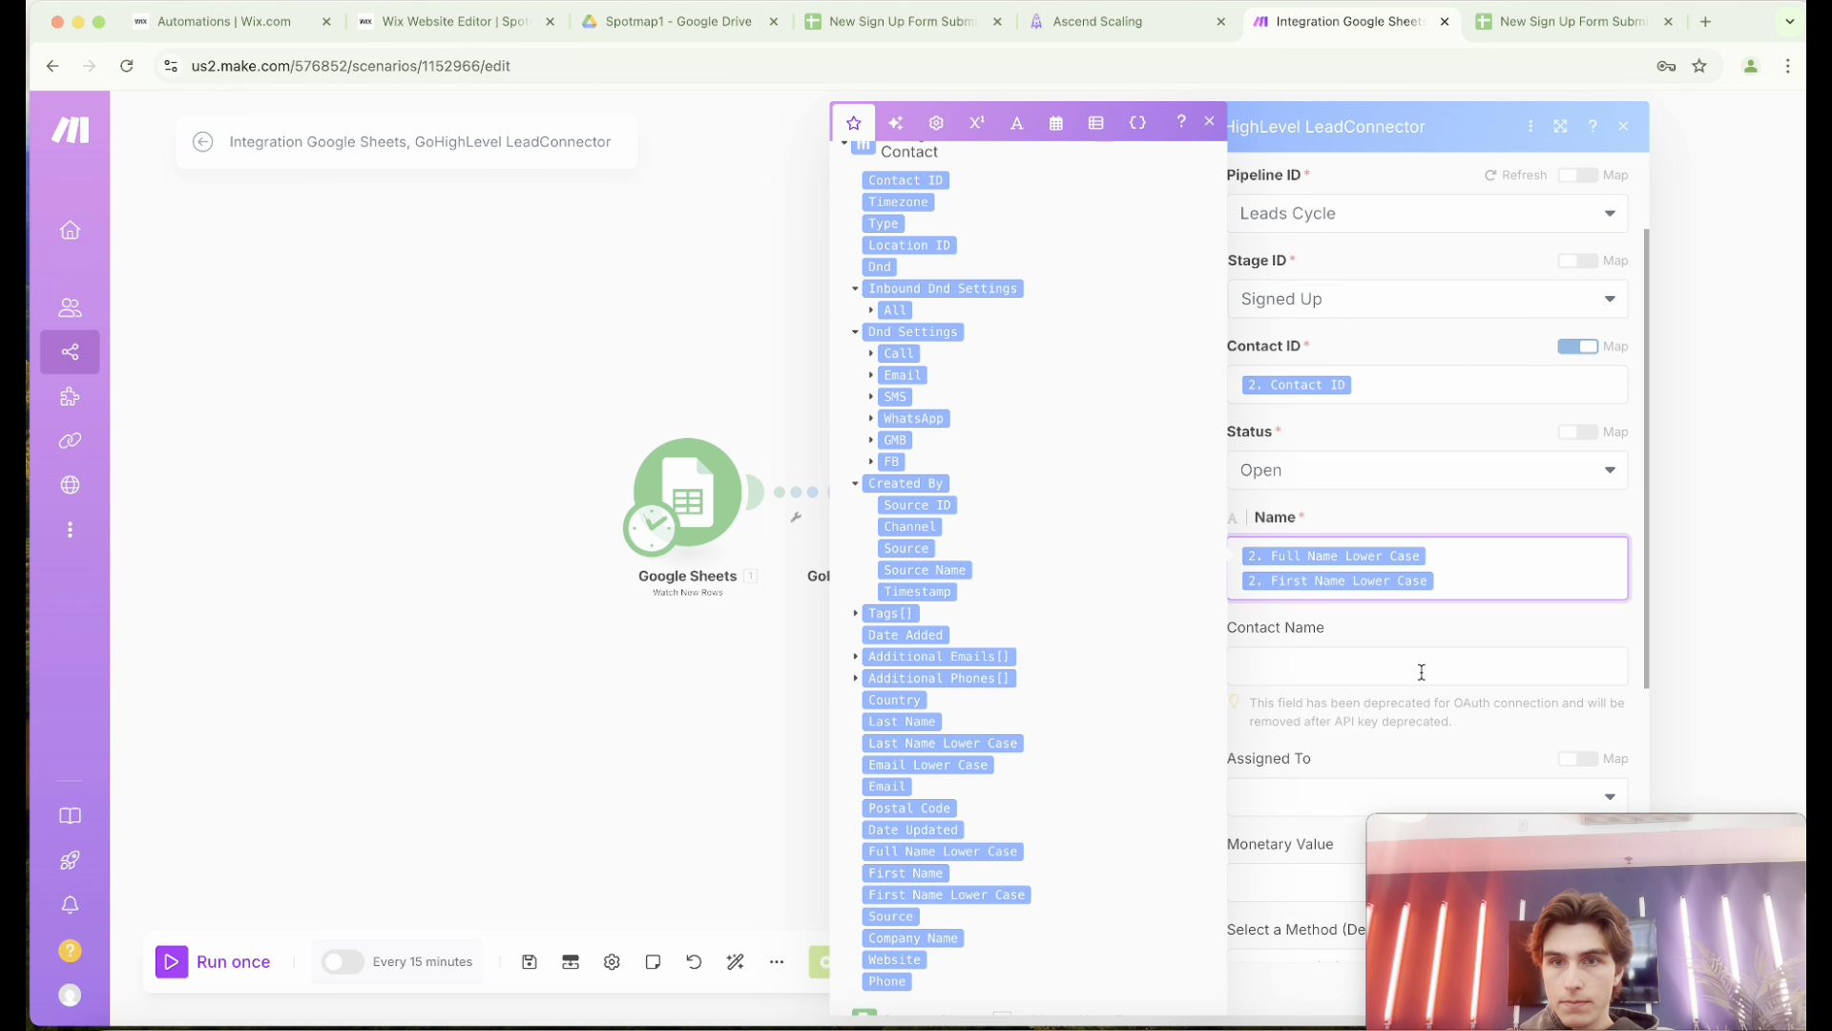
key(BackSpace)
click(1548, 518)
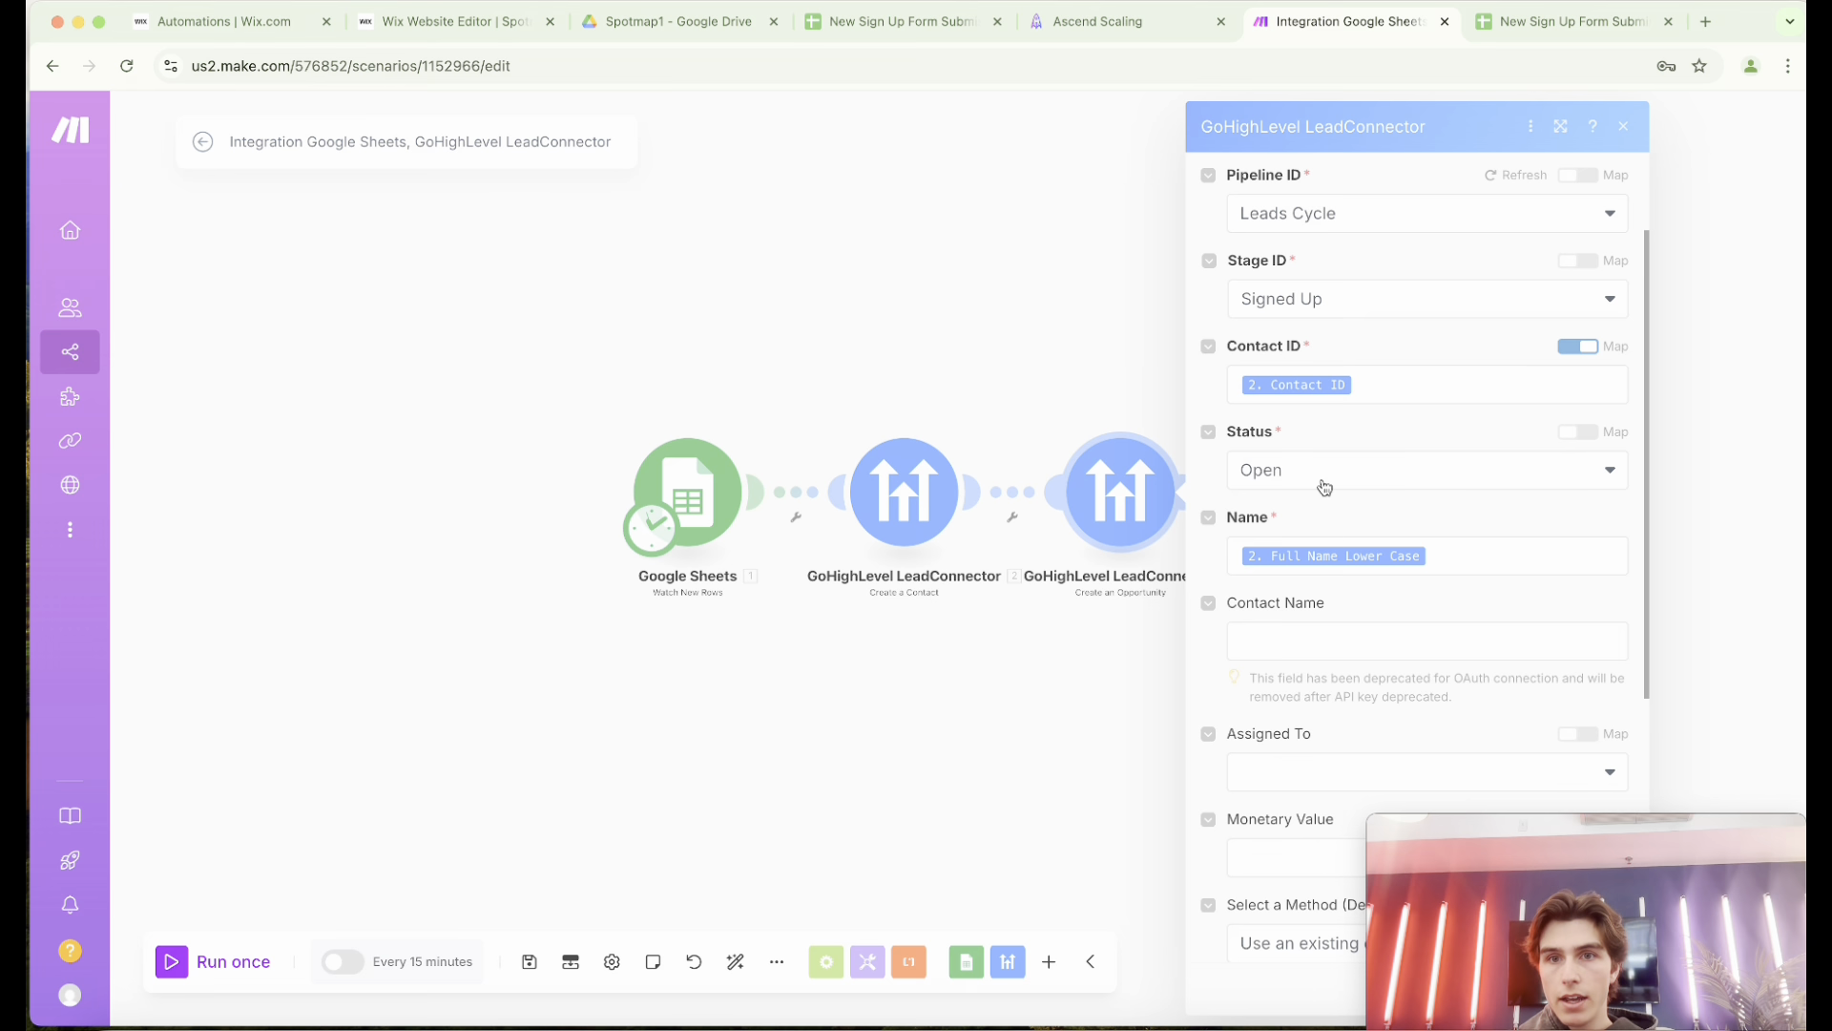
Review the opportunity's status and remaining optional fields, and close the Create an Opportunity settings.
click(1325, 487)
click(1371, 444)
scroll(1370, 554, down, 2)
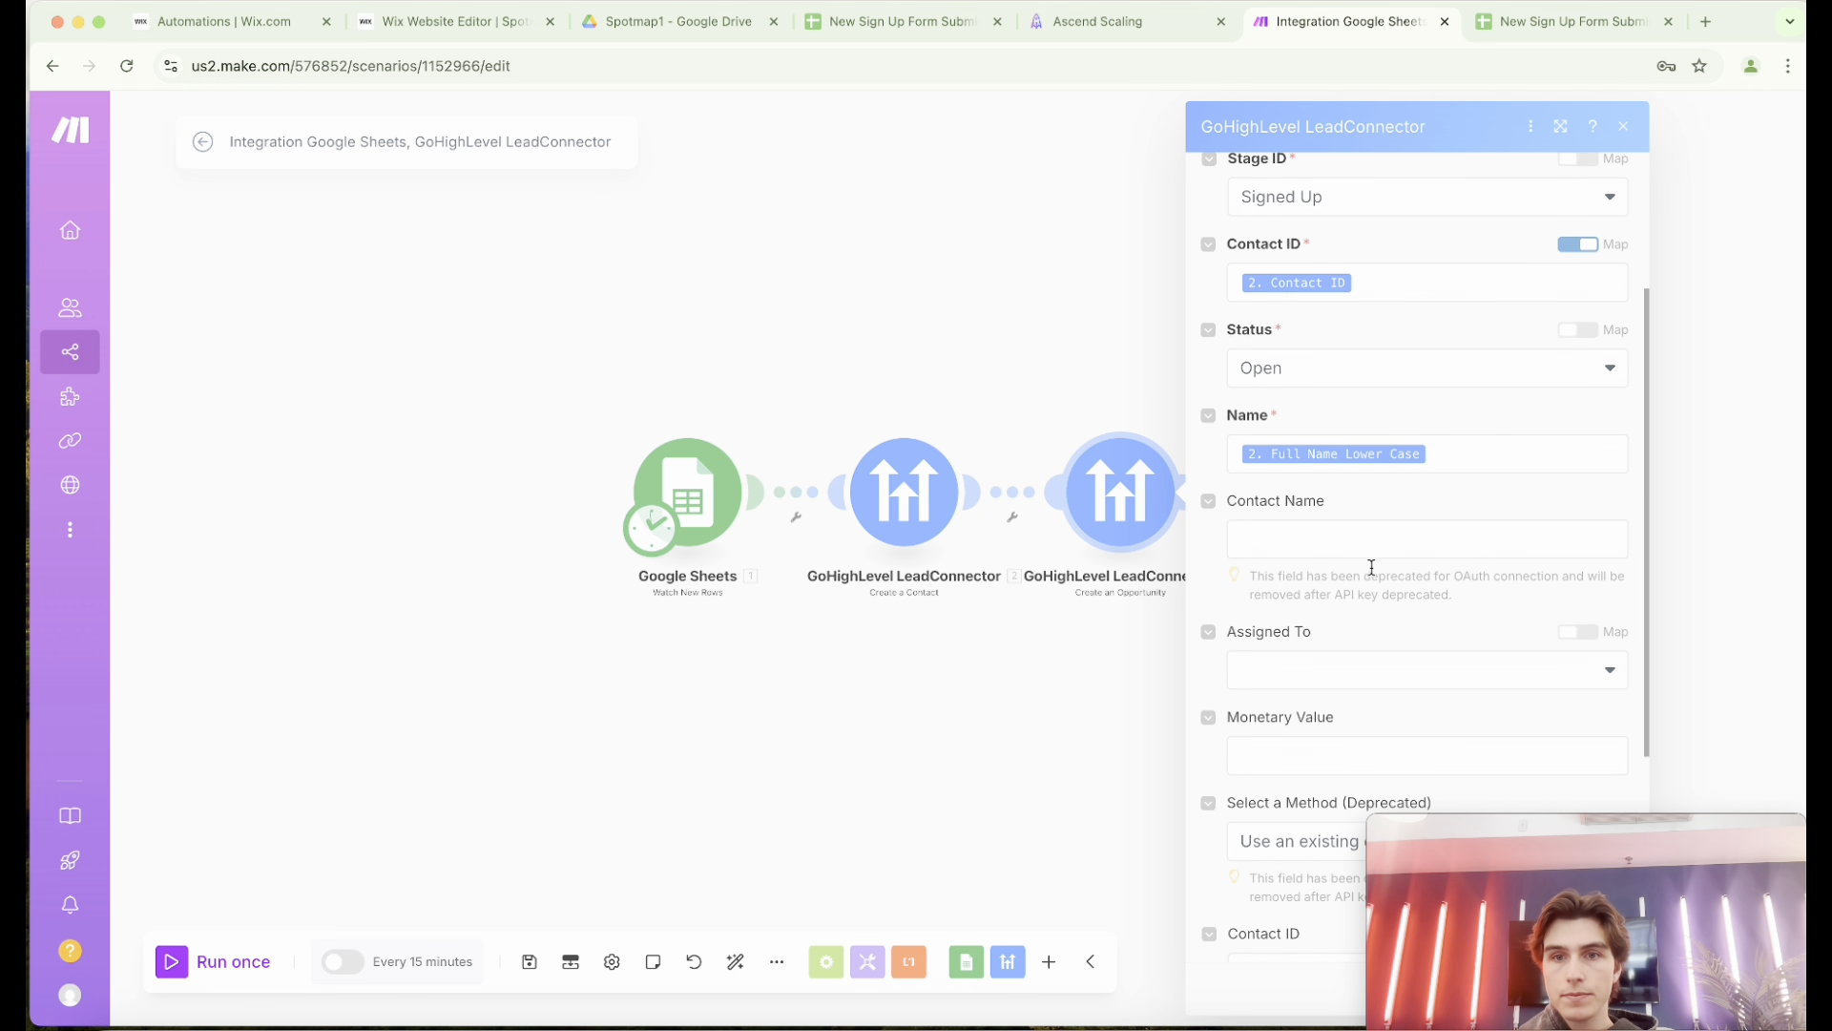
scroll(1372, 567, down, 7)
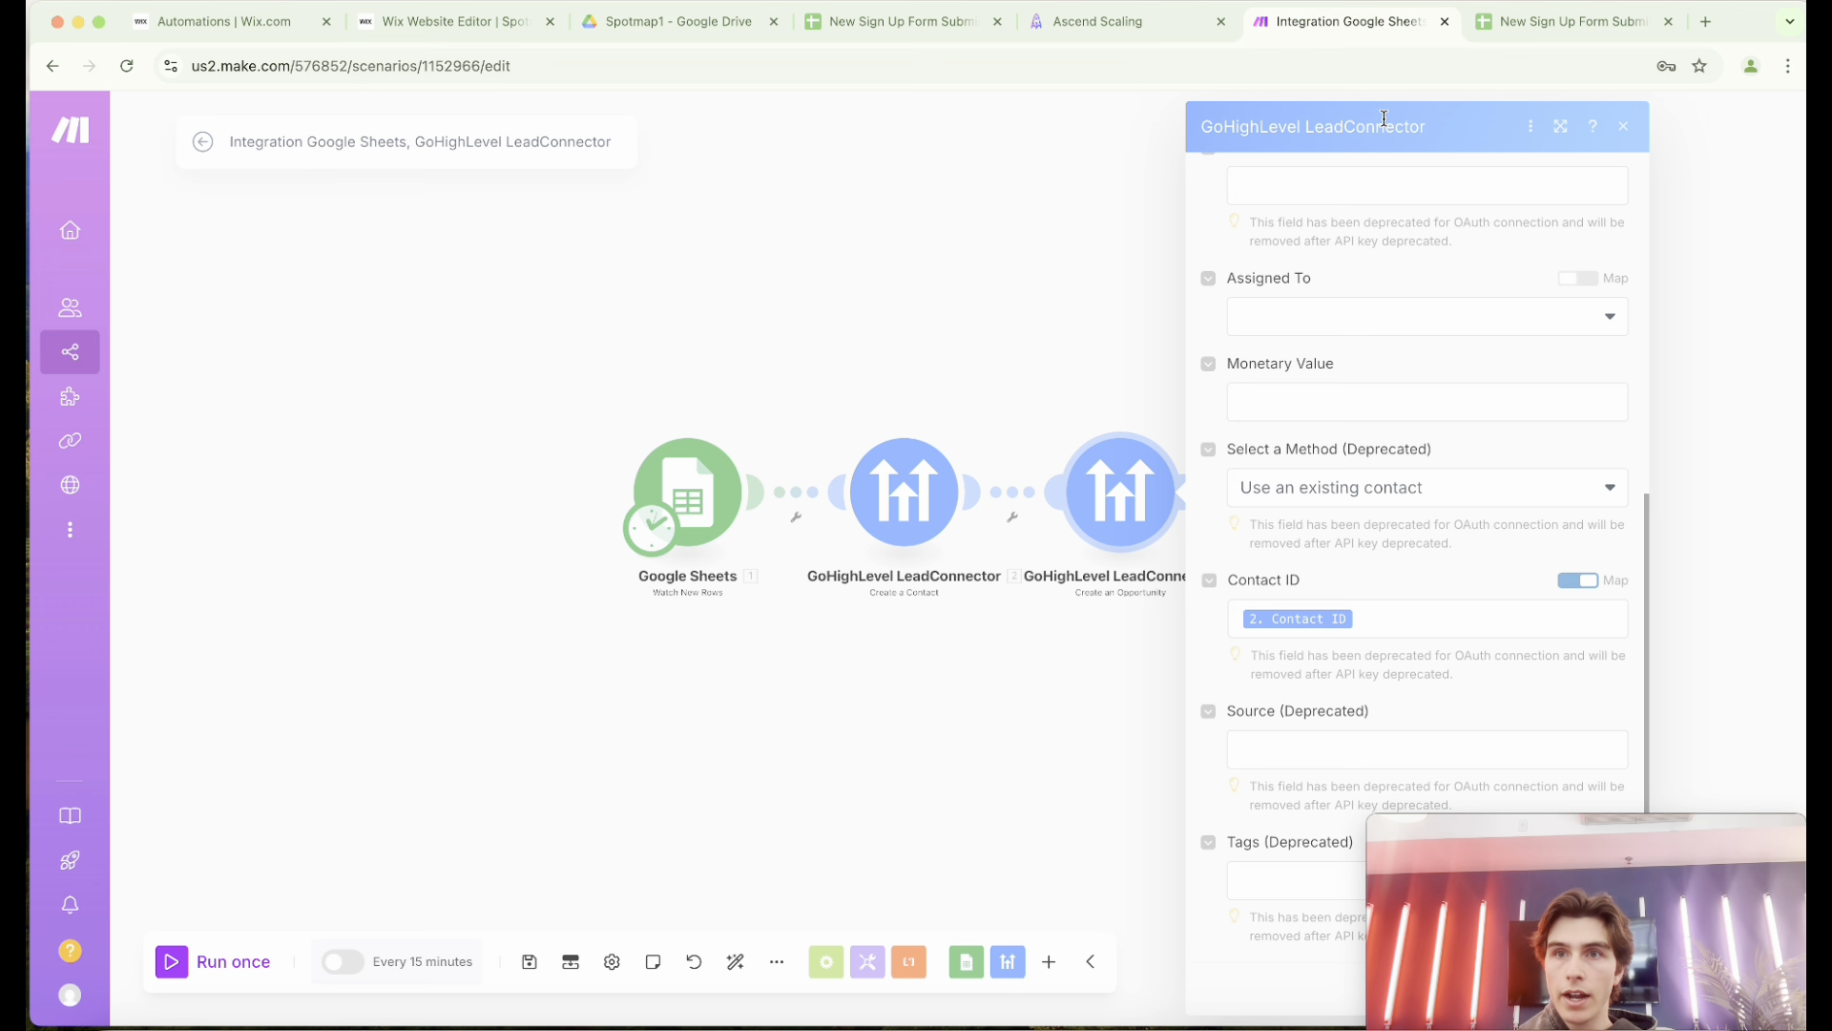
click(1624, 126)
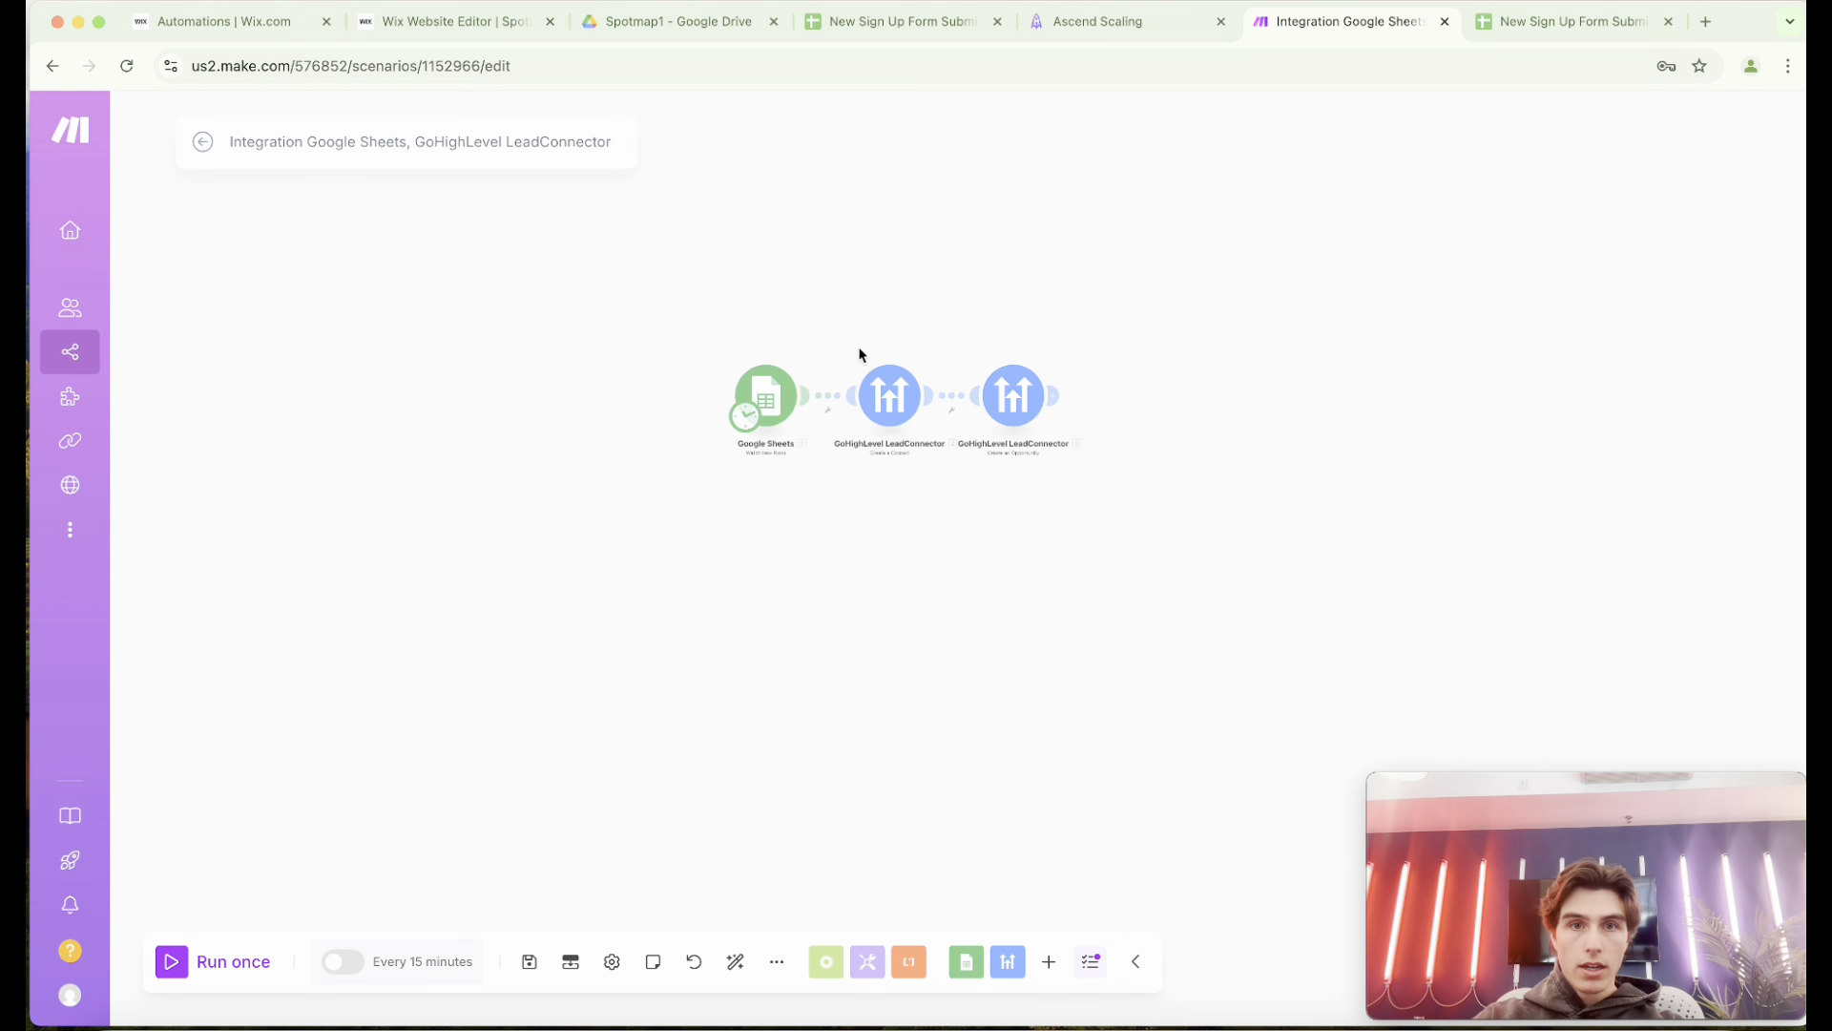
Switch to the New Sign Up Form Submissions sheet and enter a test contact's first and last name in A3 and B3.
scroll(859, 352, up, 5)
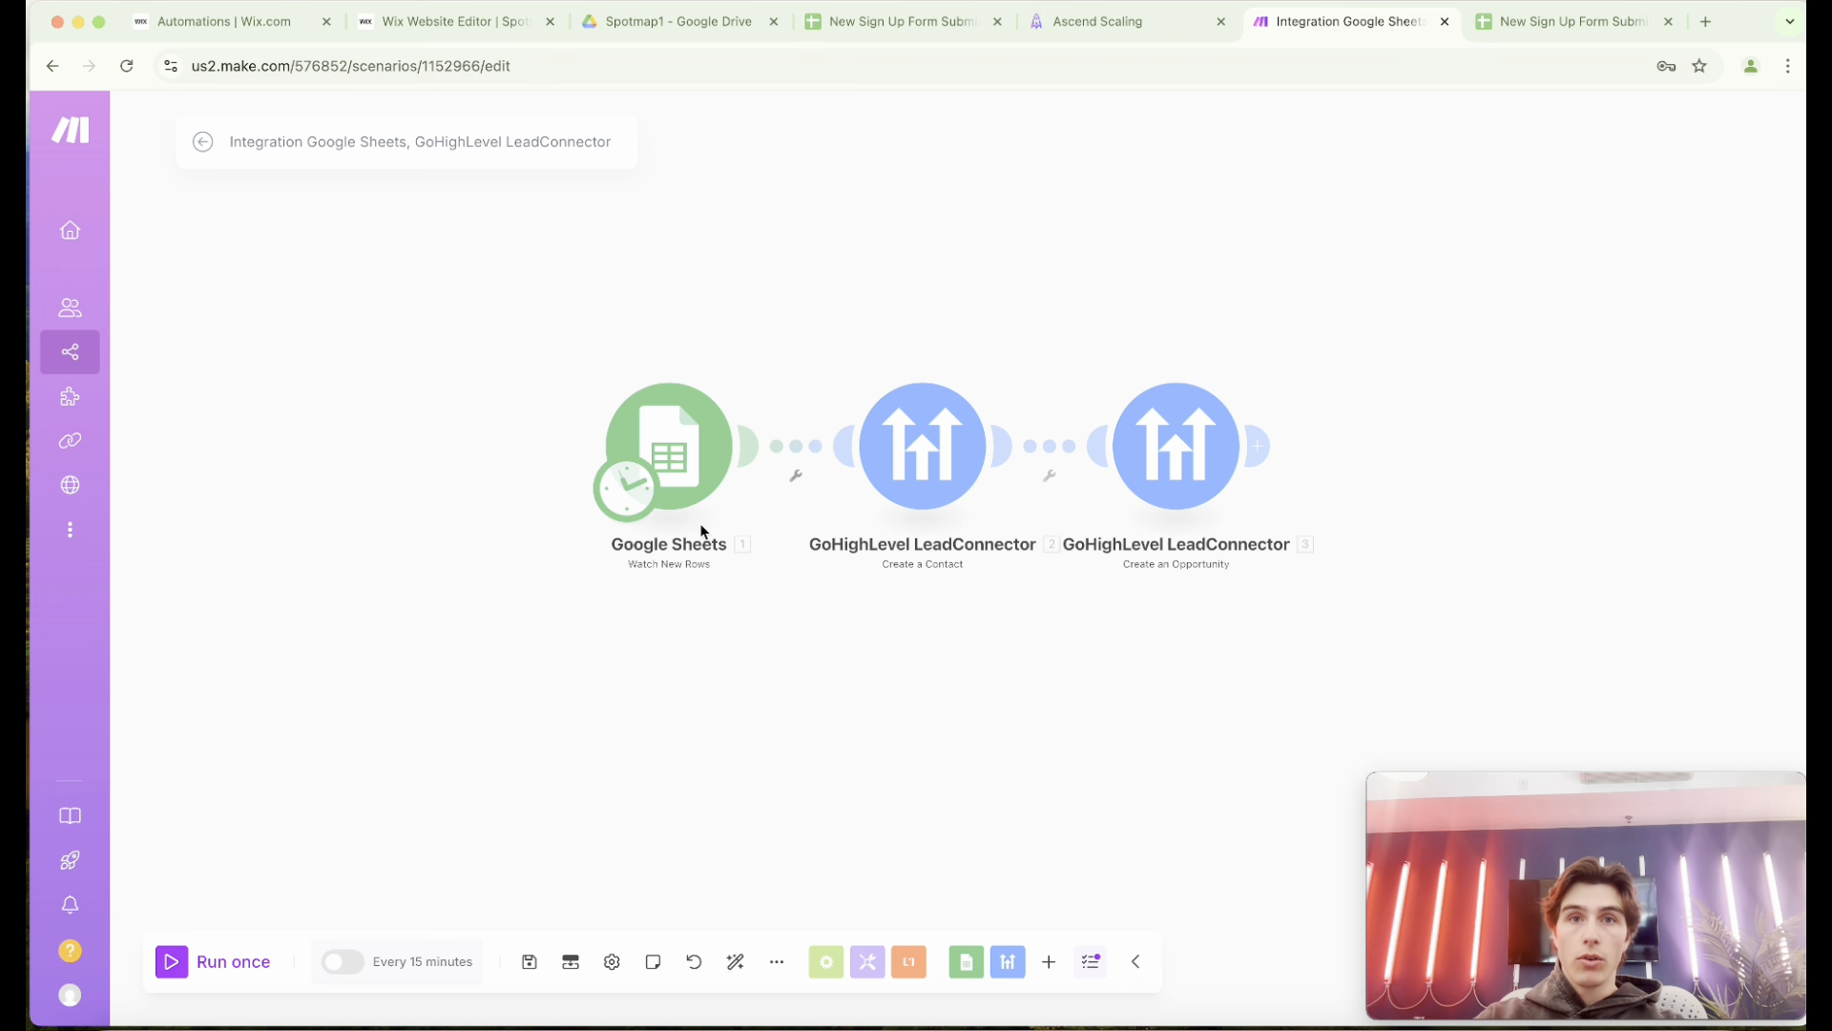
click(913, 23)
double_click(111, 317)
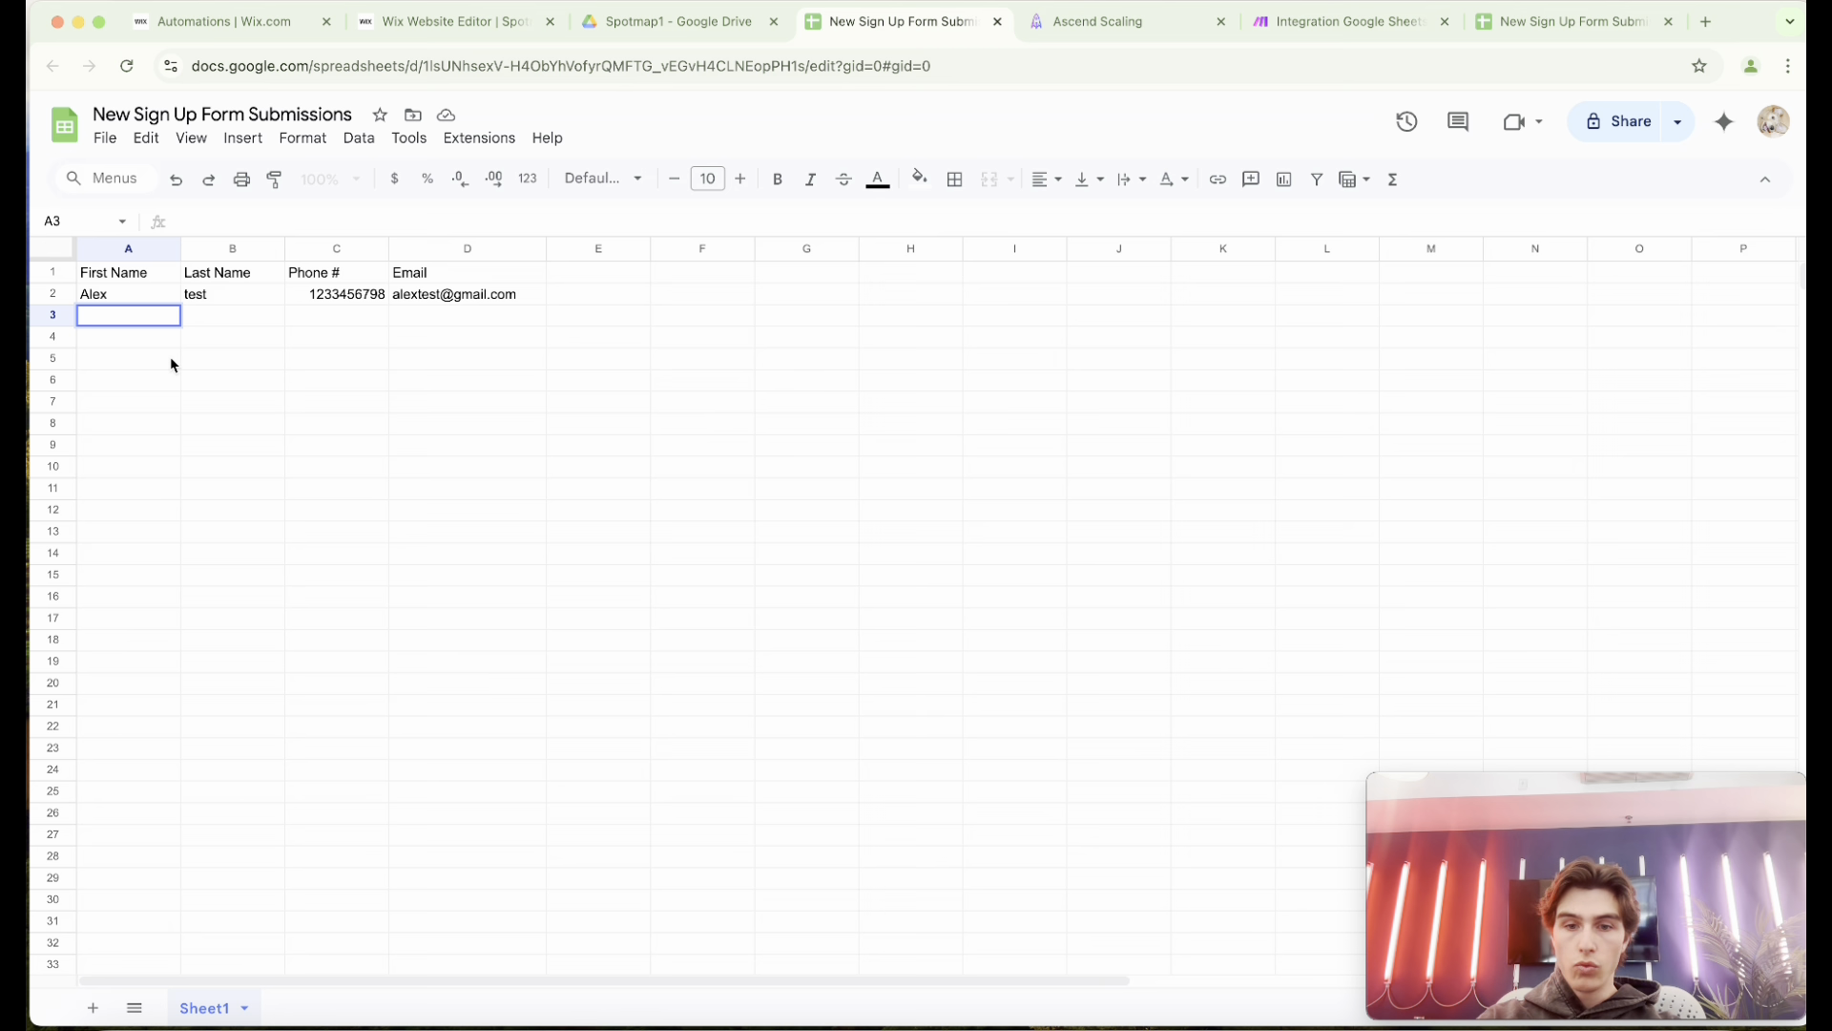
text(john)
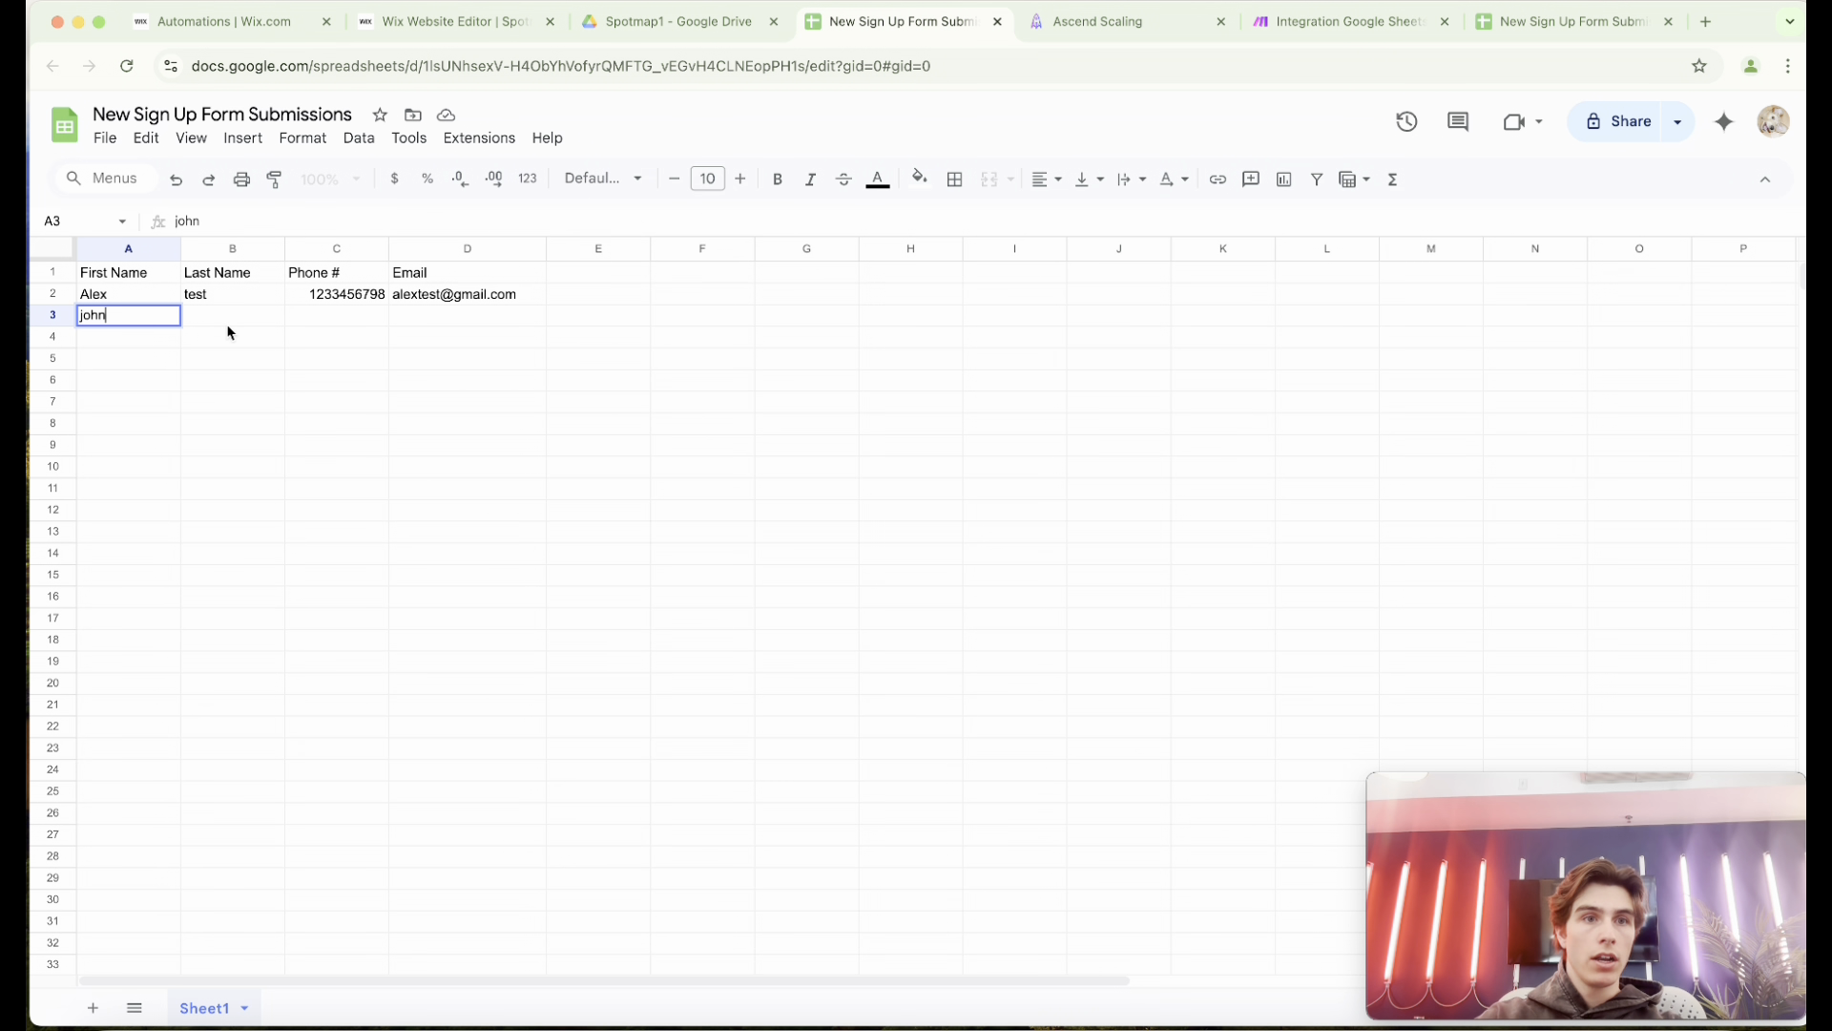
key(Tab)
text(test)
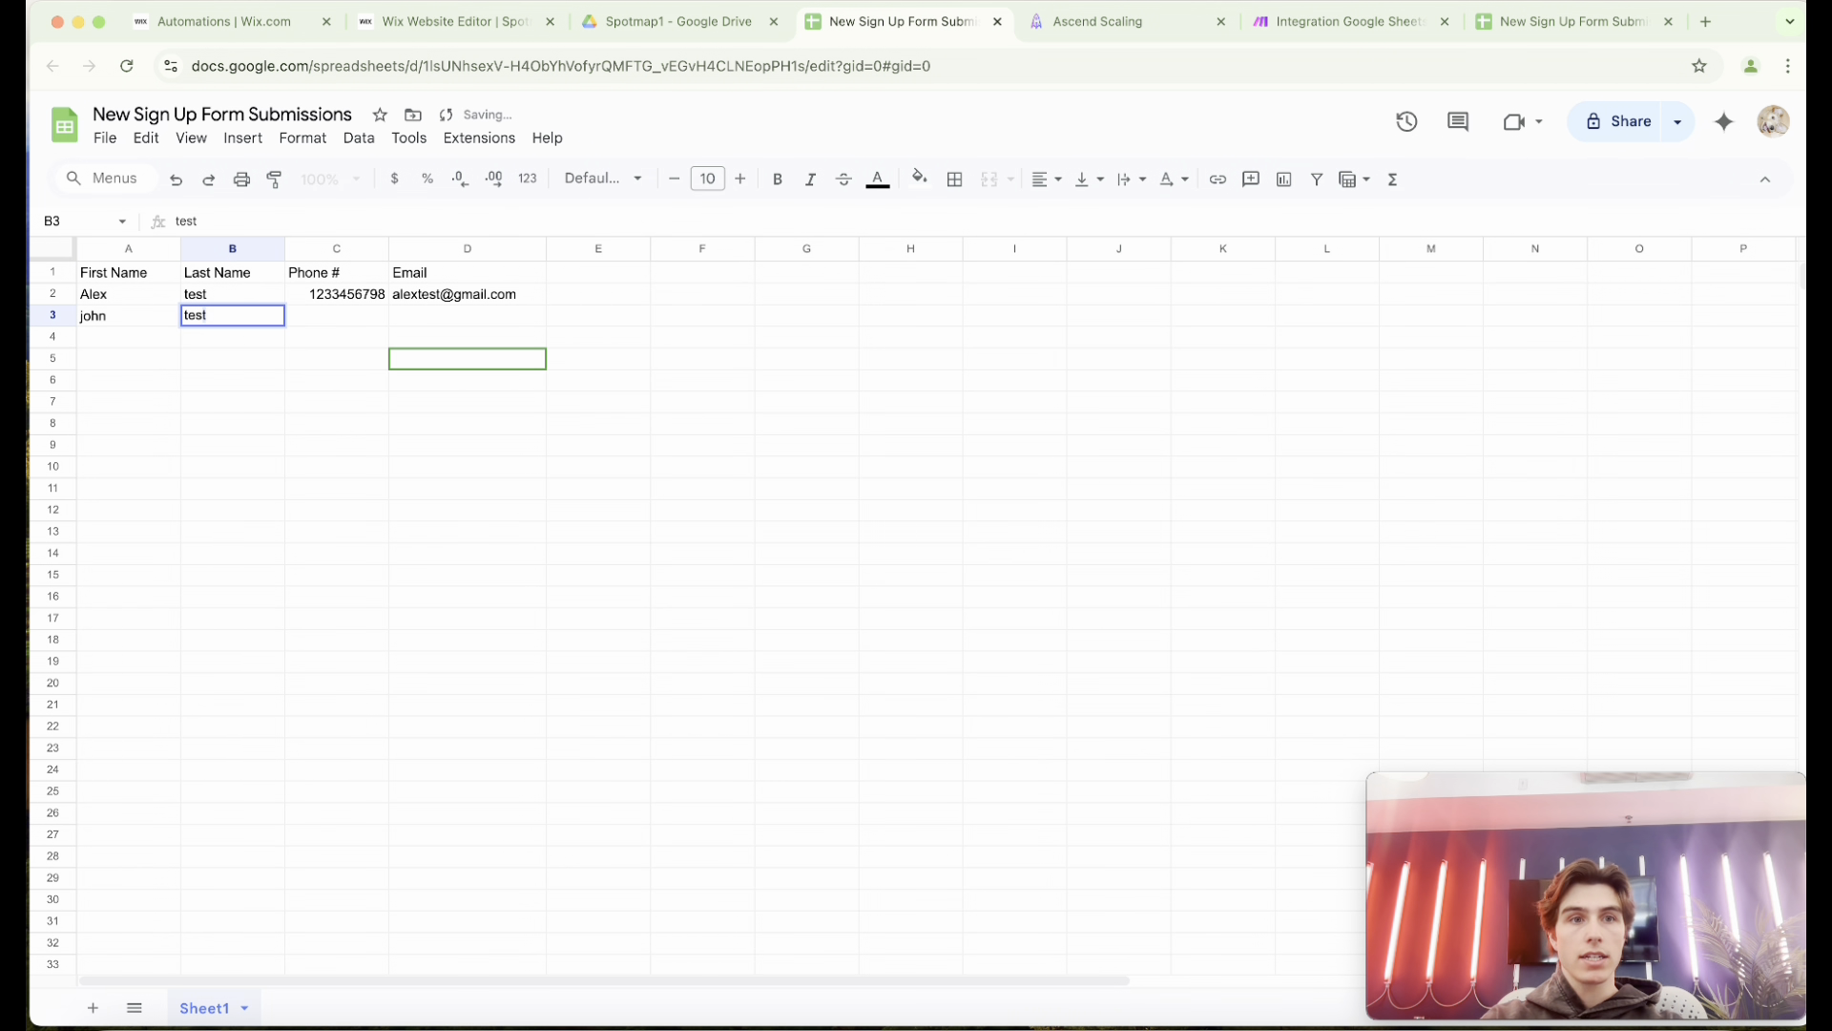
Enter the test contact's phone number in C3 and email address in D3.
click(315, 319)
text(123467)
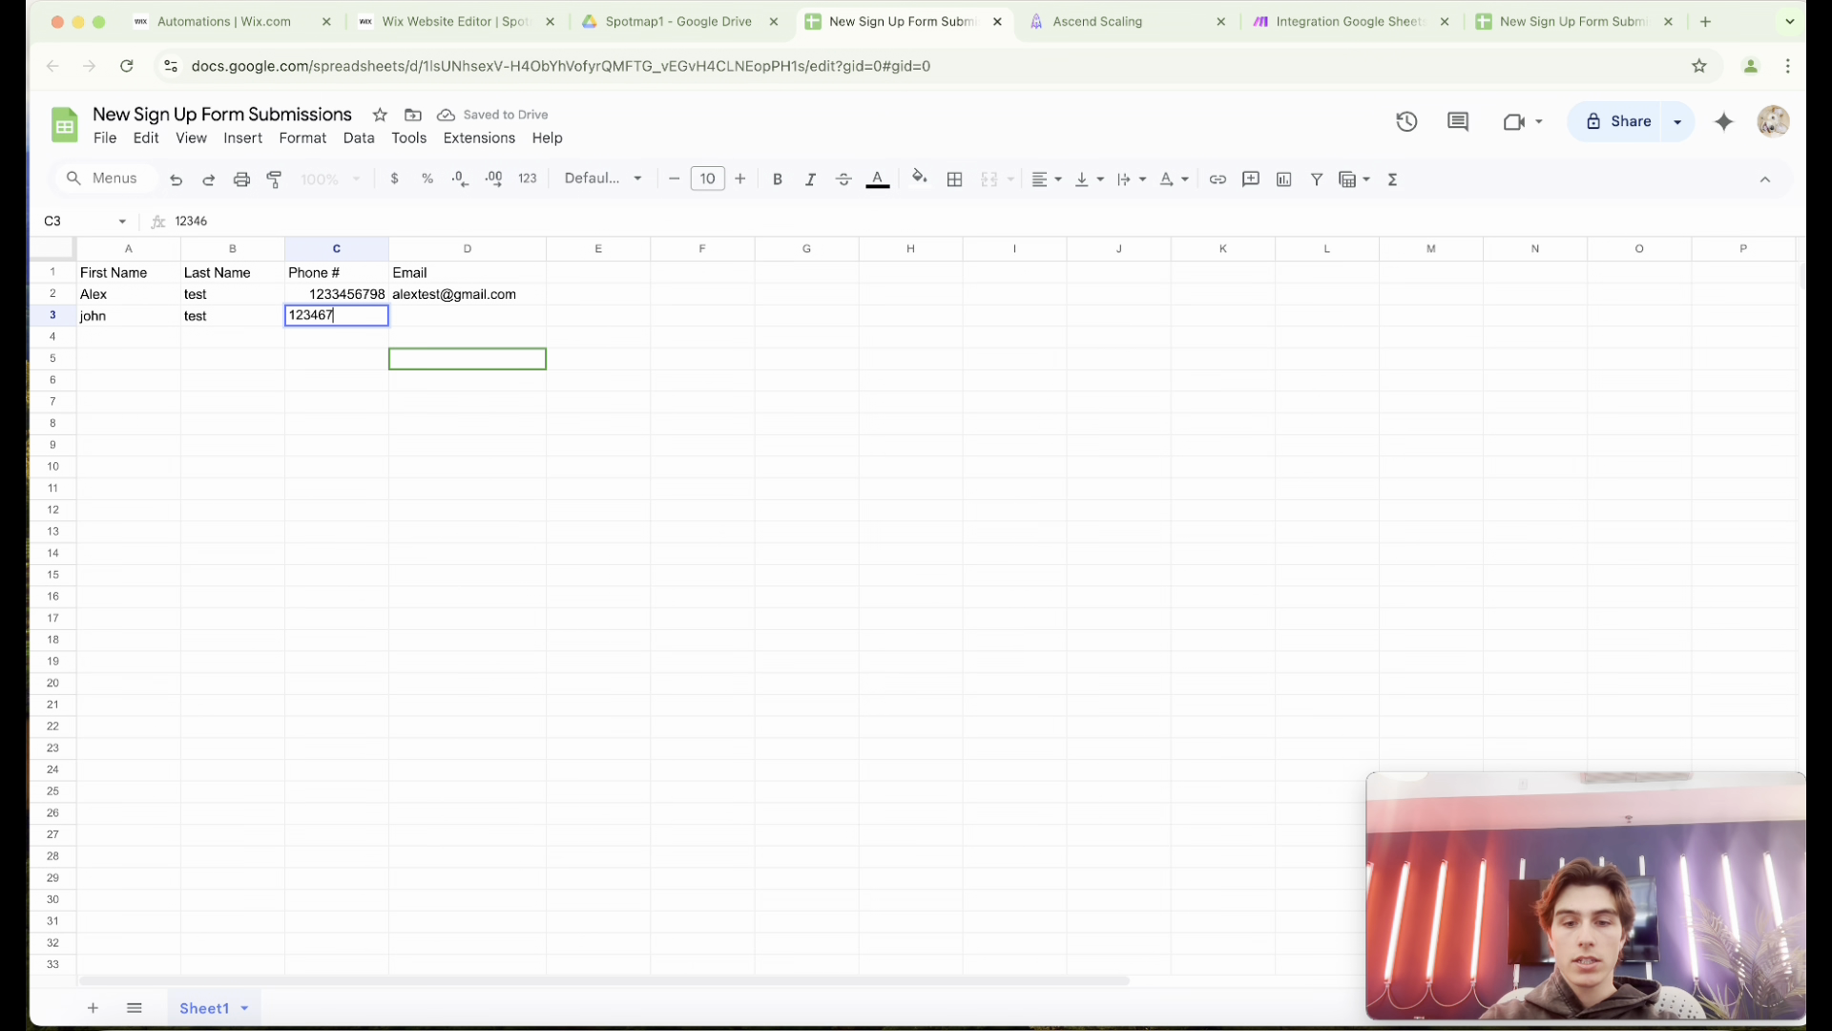
text(8899)
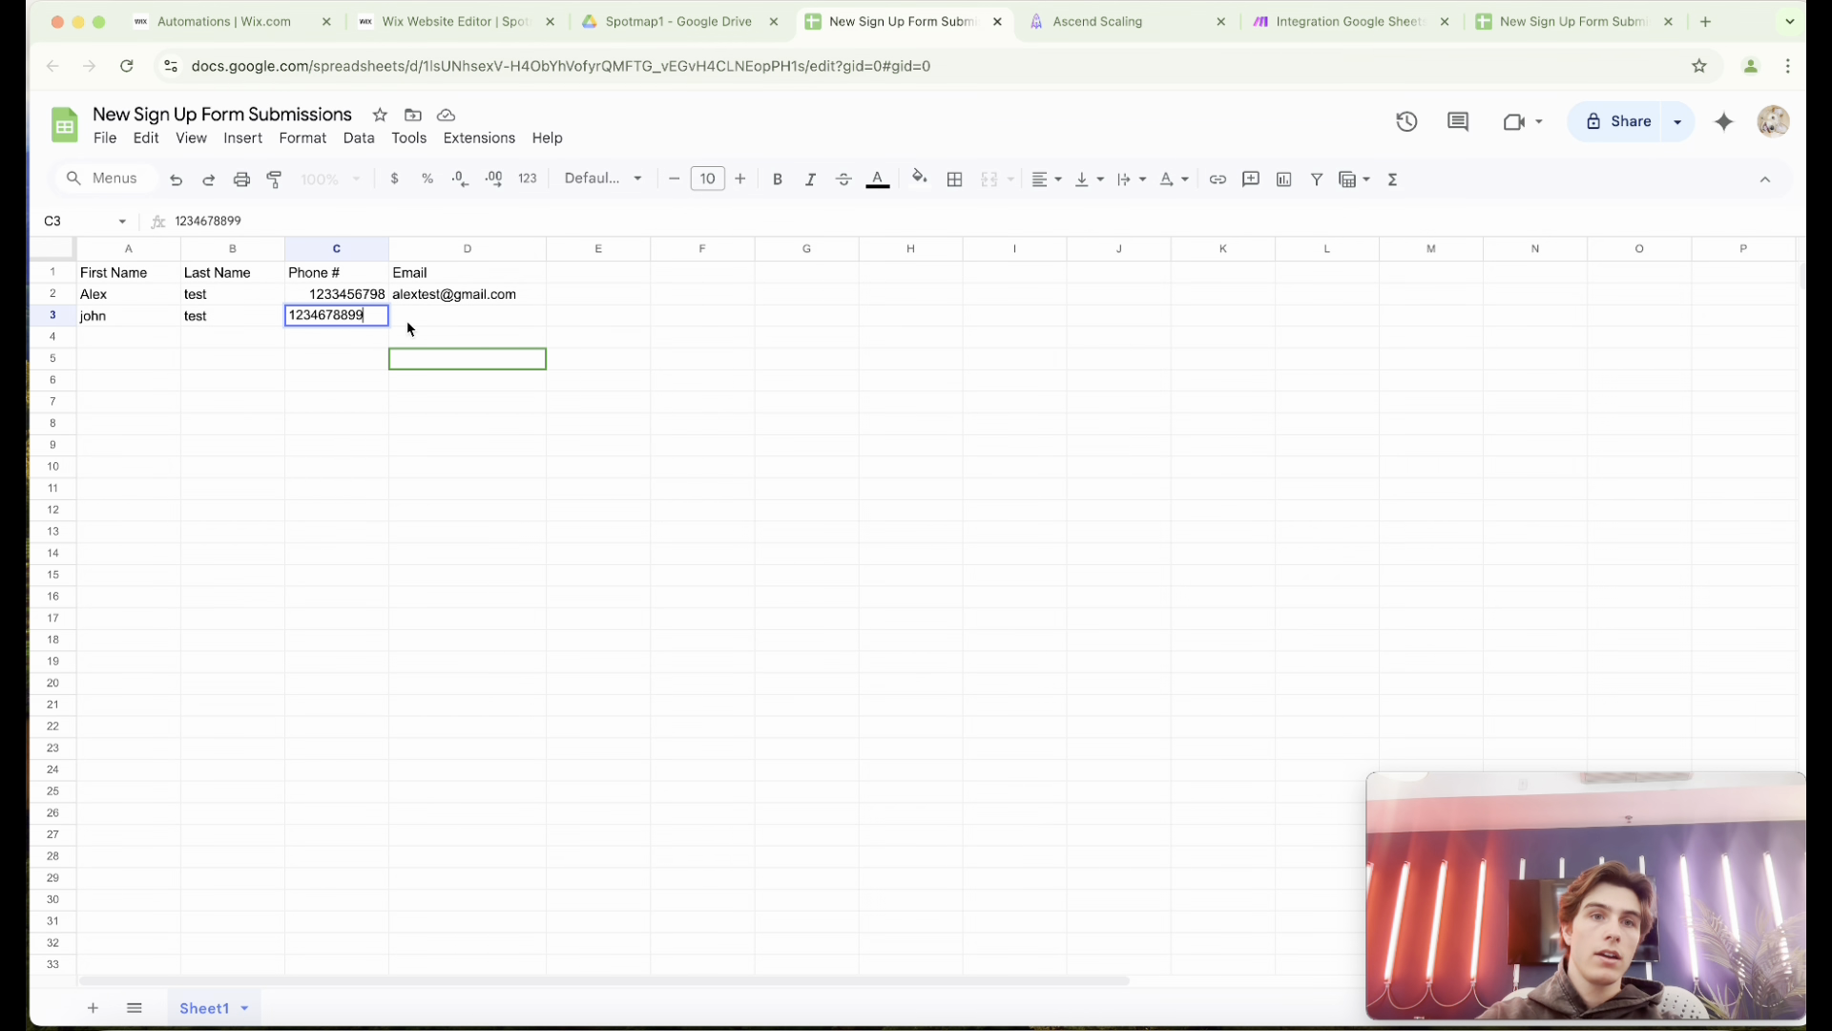
click(413, 322)
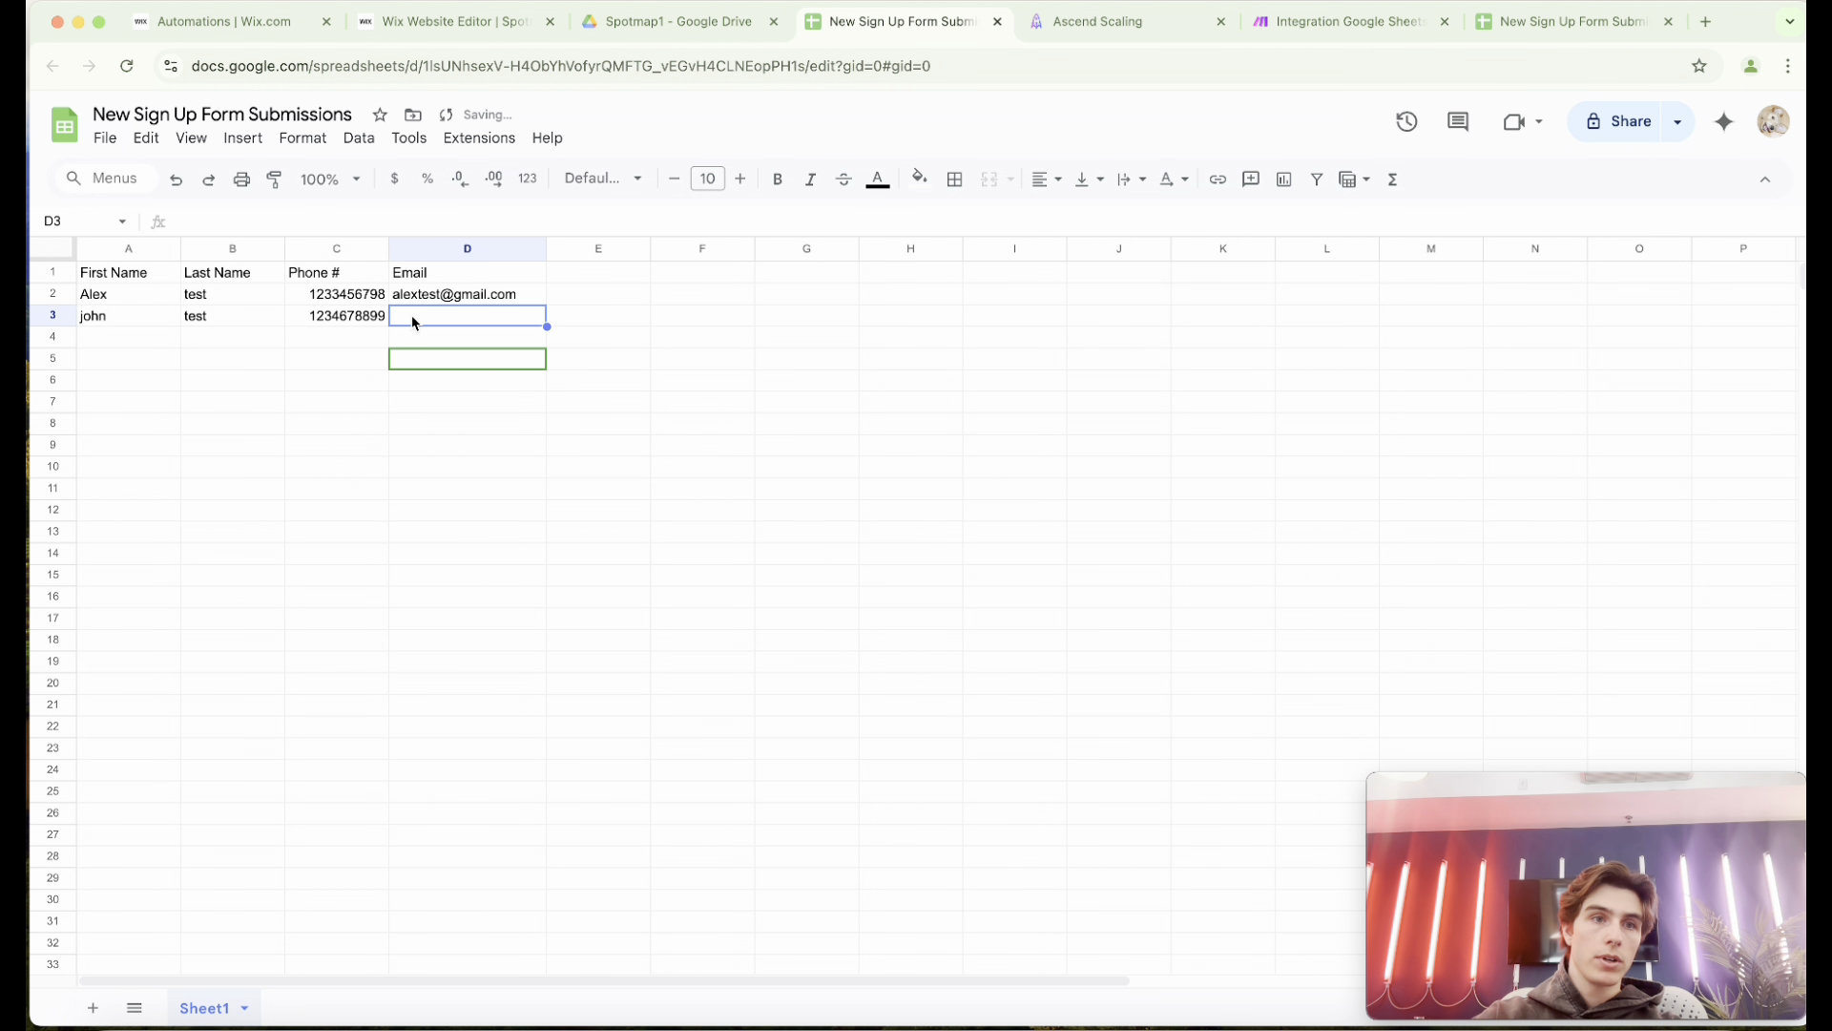
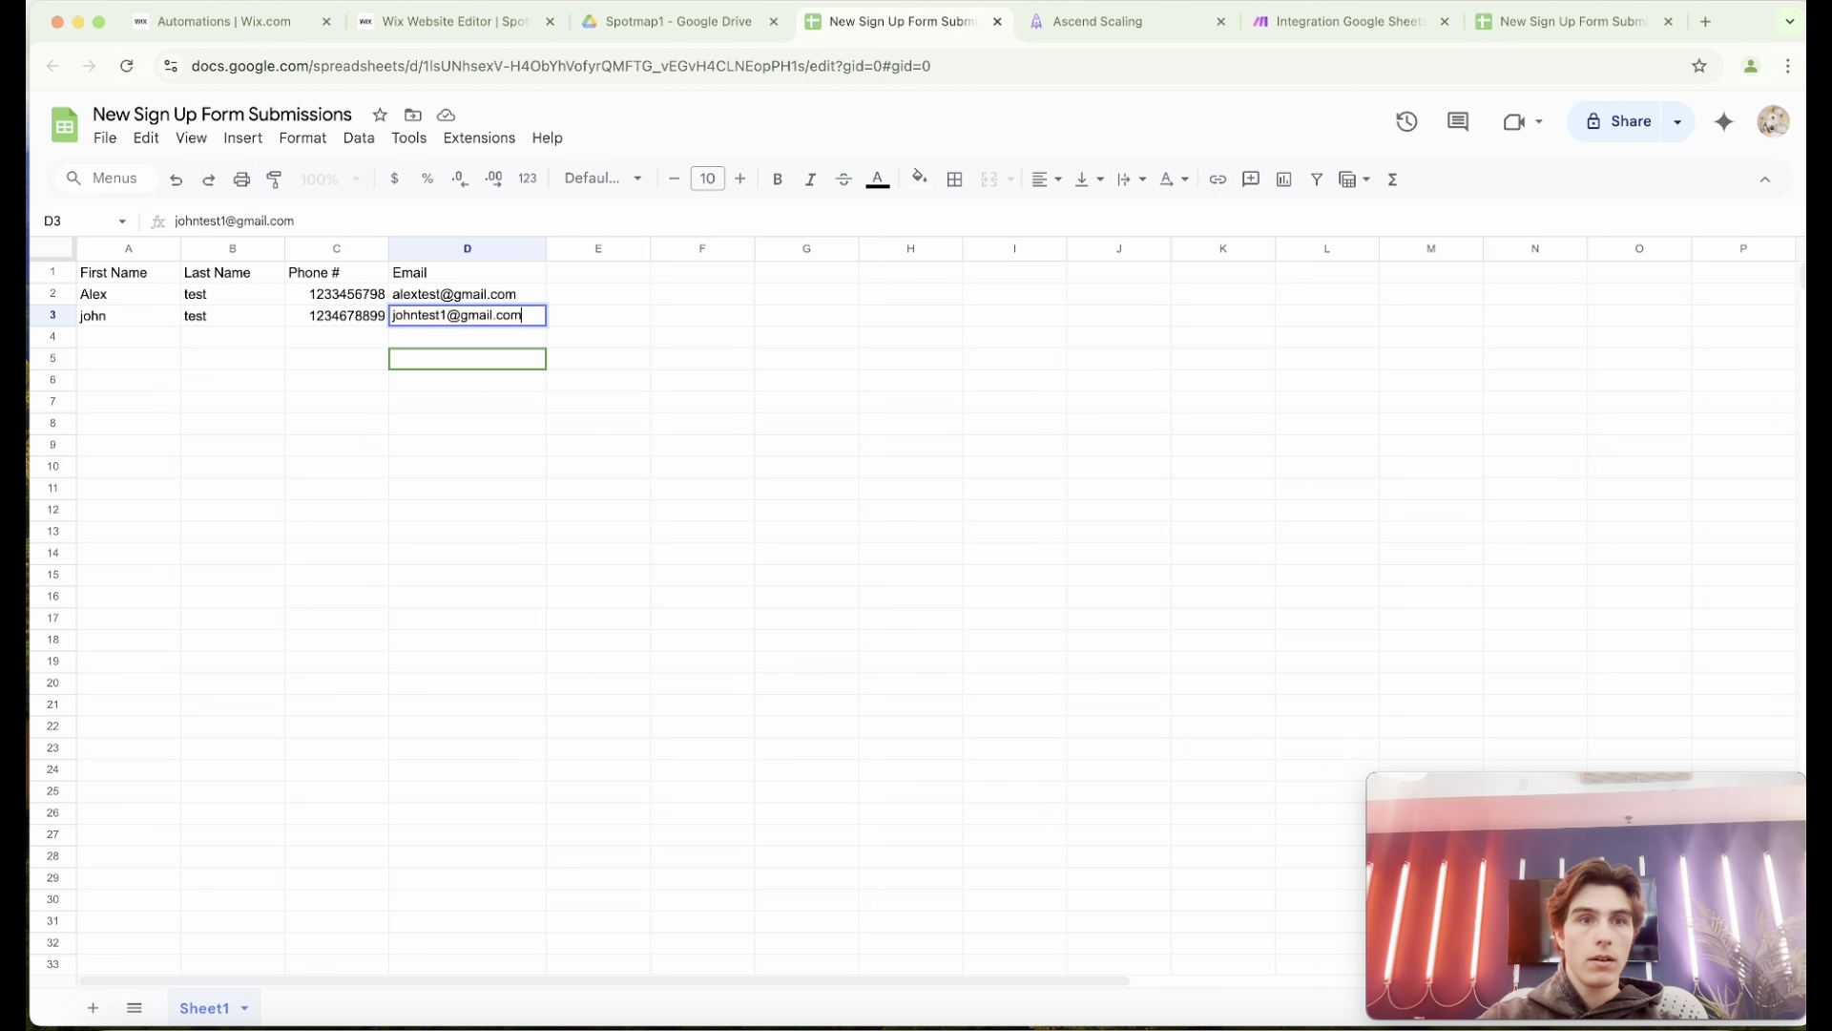
click(605, 362)
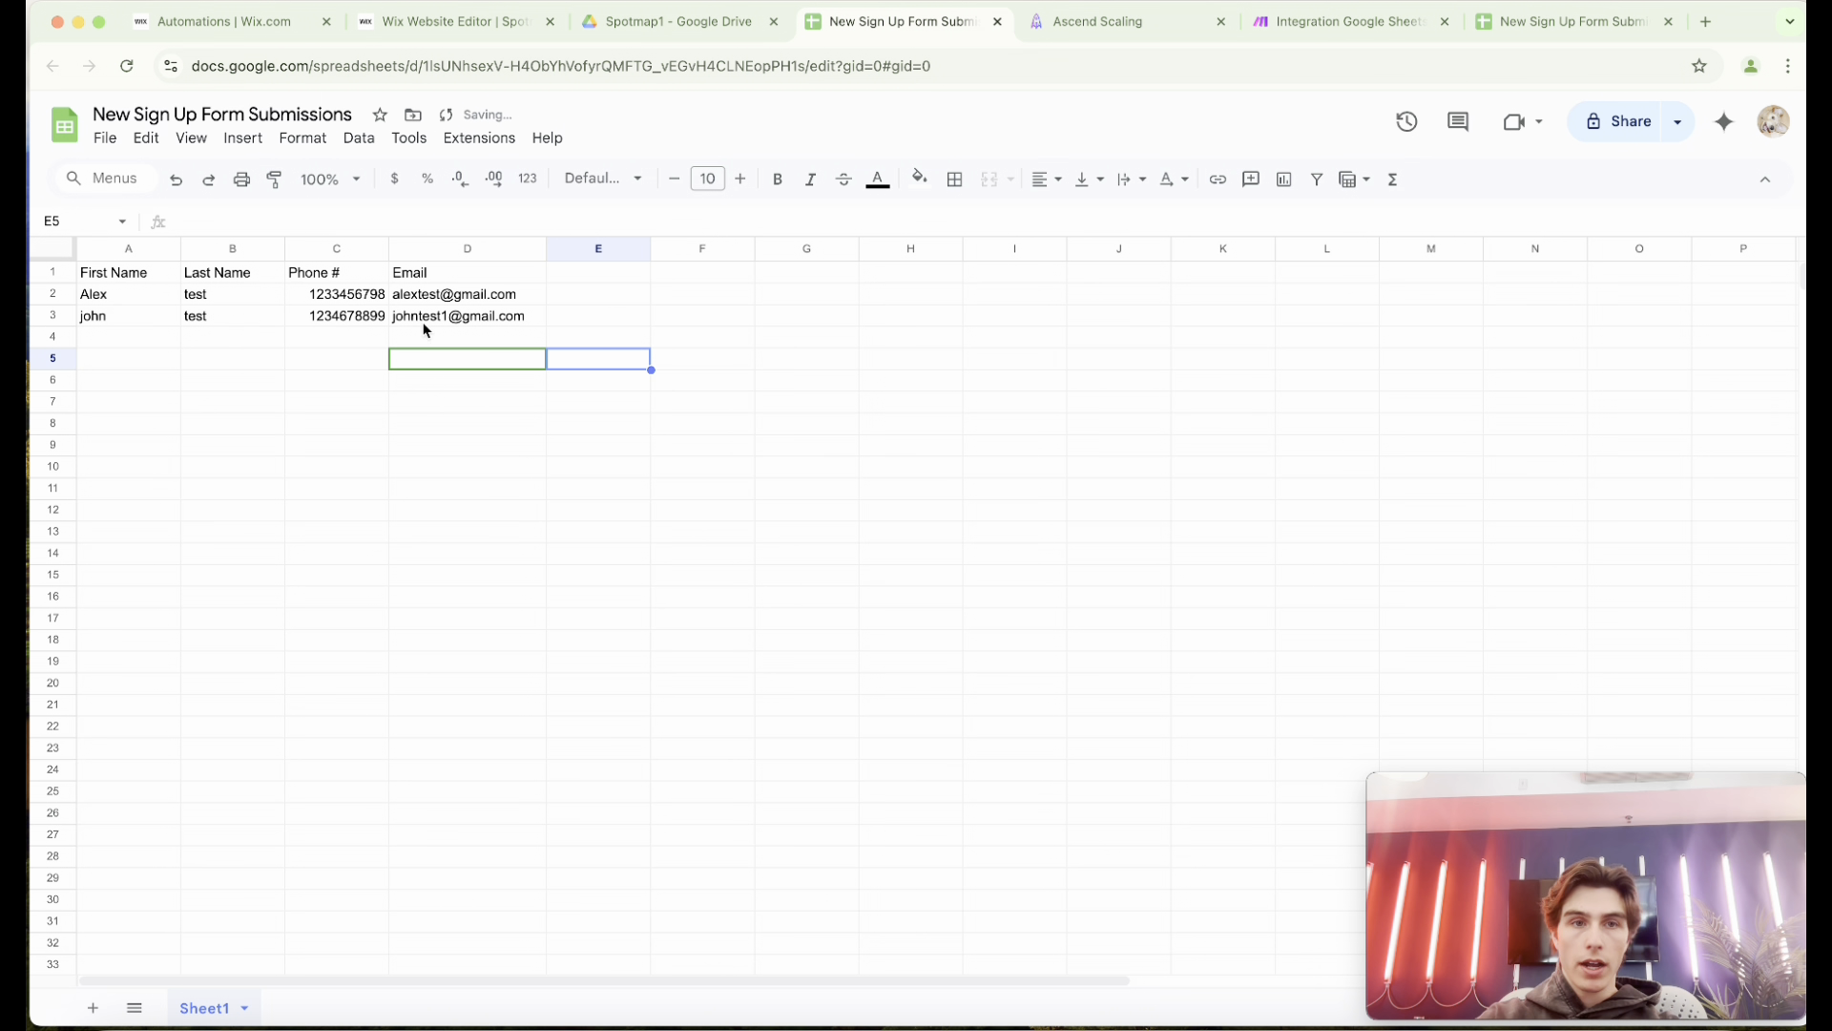
Run the Make scenario once on the new row, and reload the Leads Cycle opportunities in Ascend Scaling.
click(1274, 23)
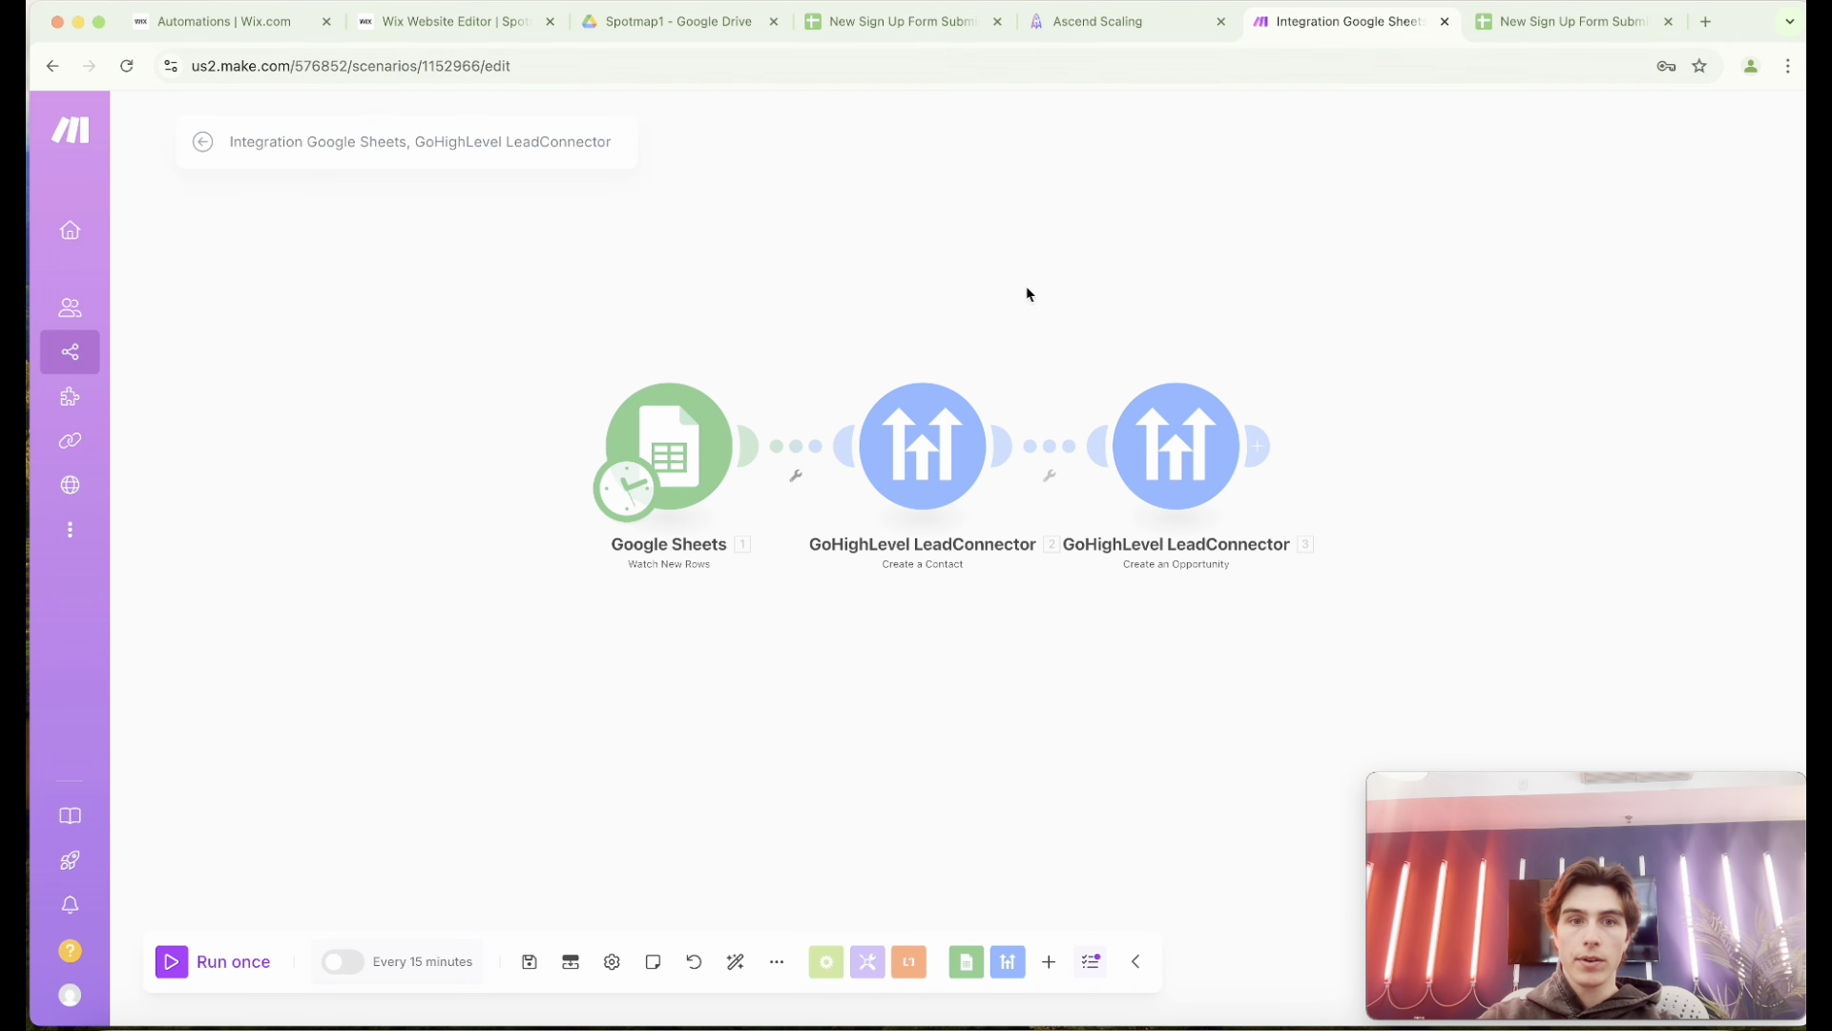
click(170, 966)
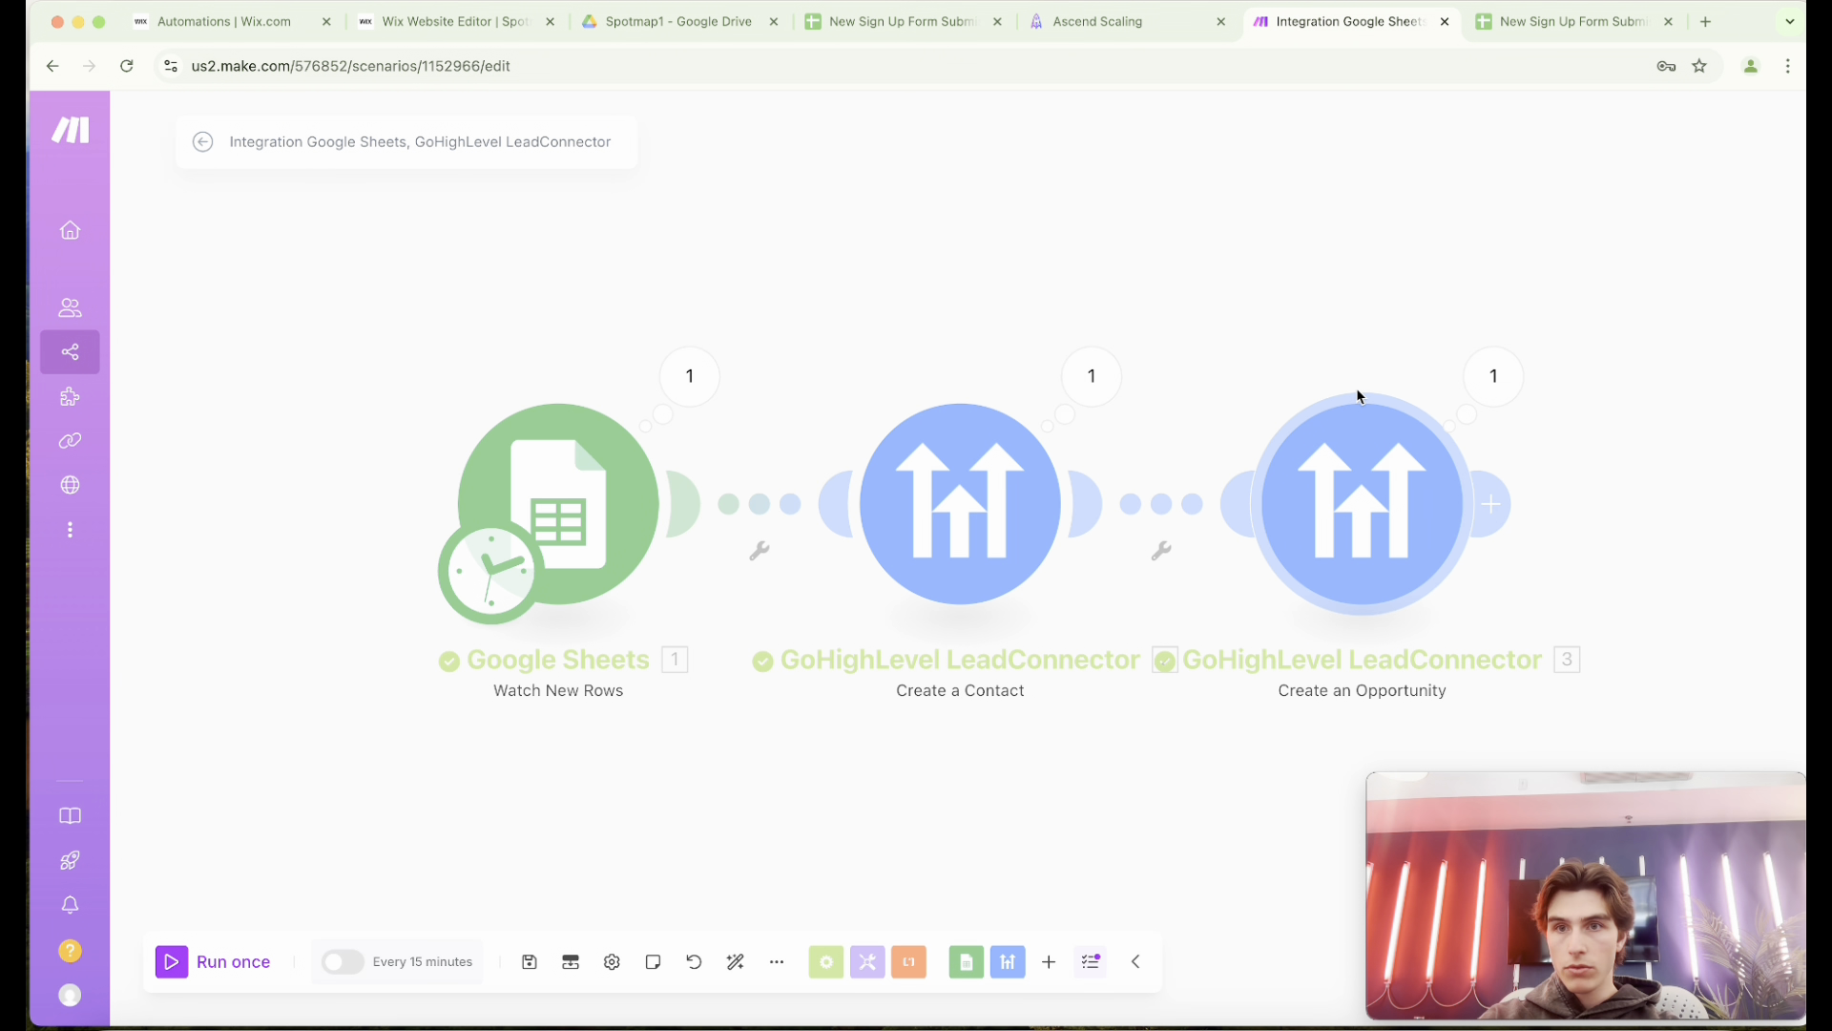
click(1114, 37)
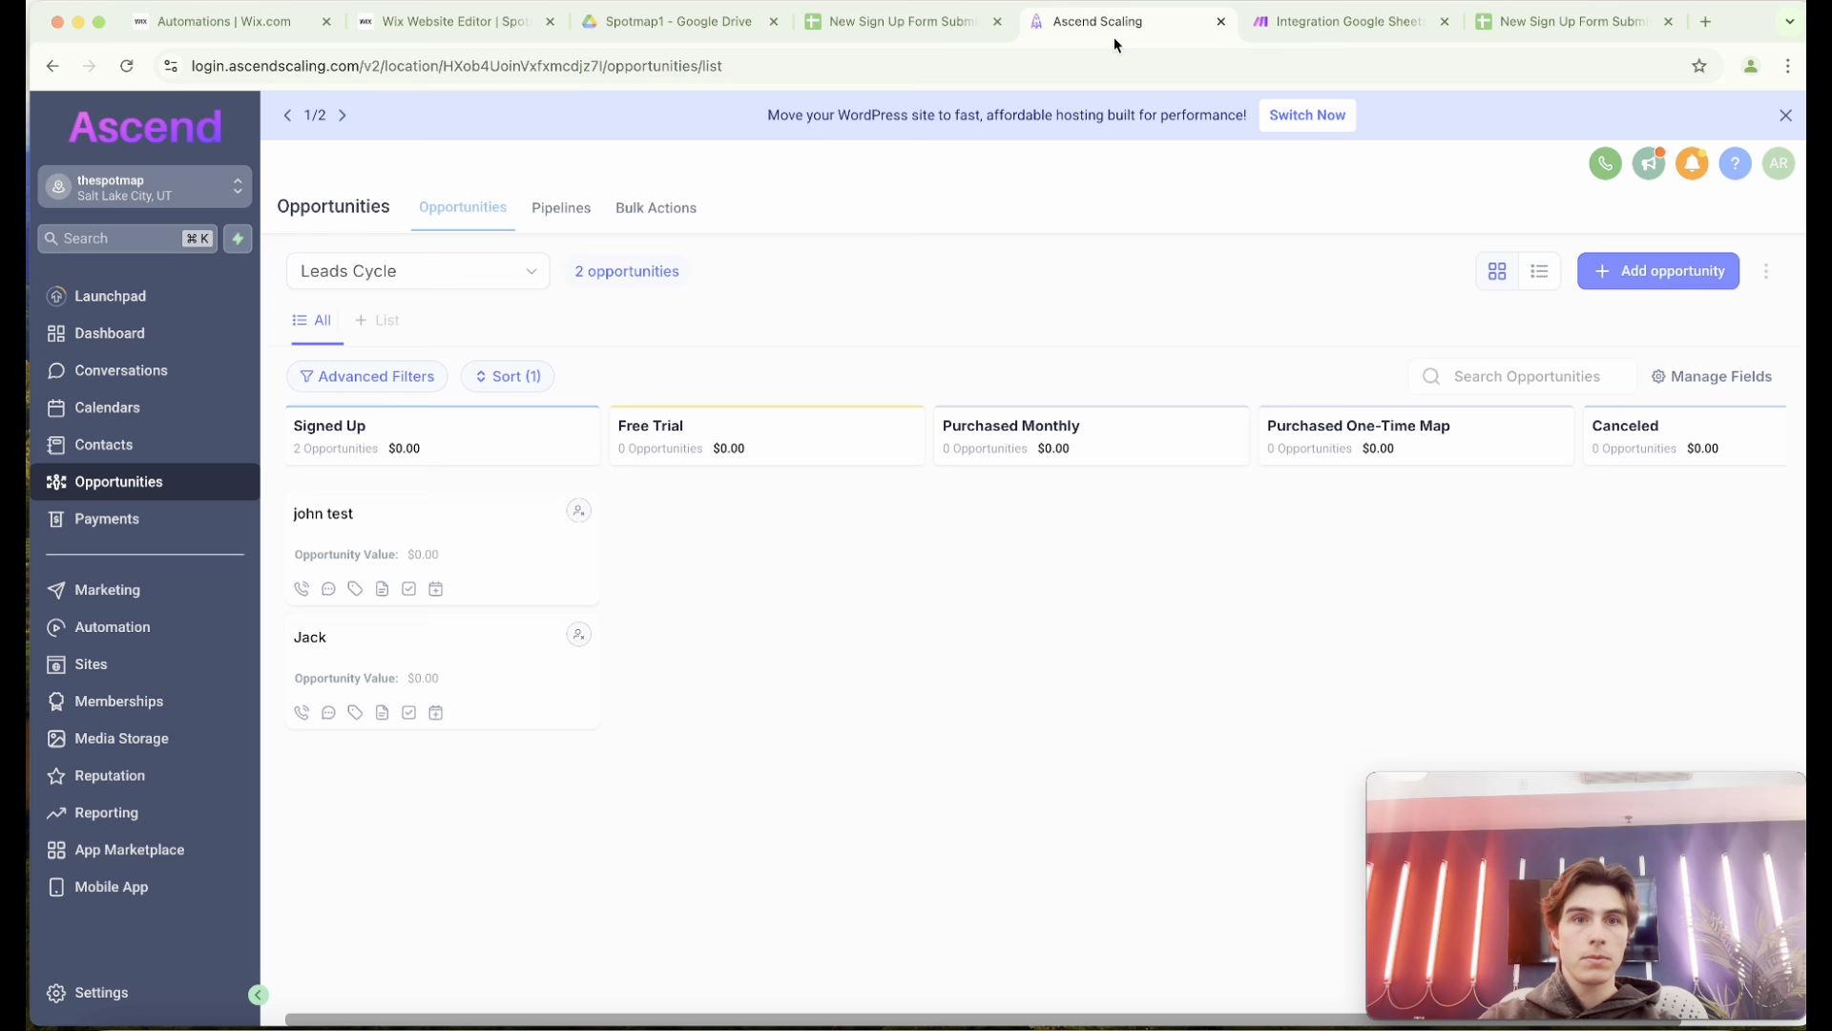
click(128, 68)
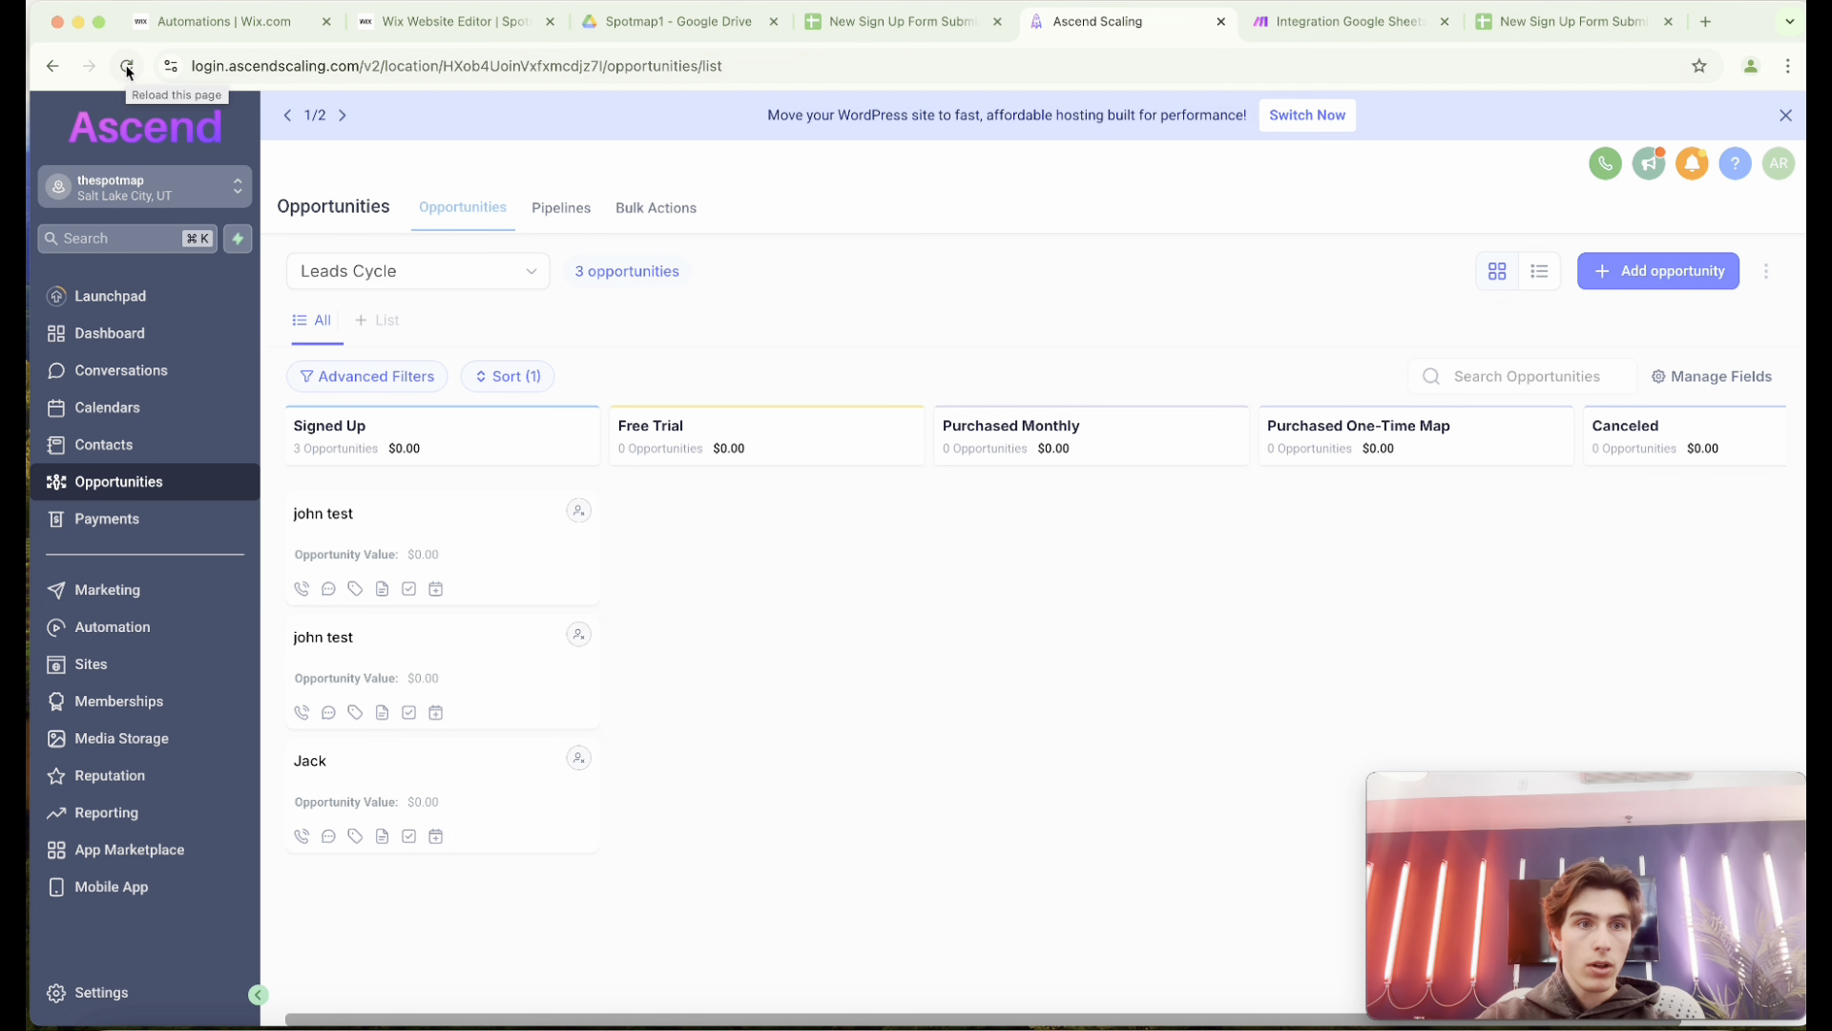
click(128, 68)
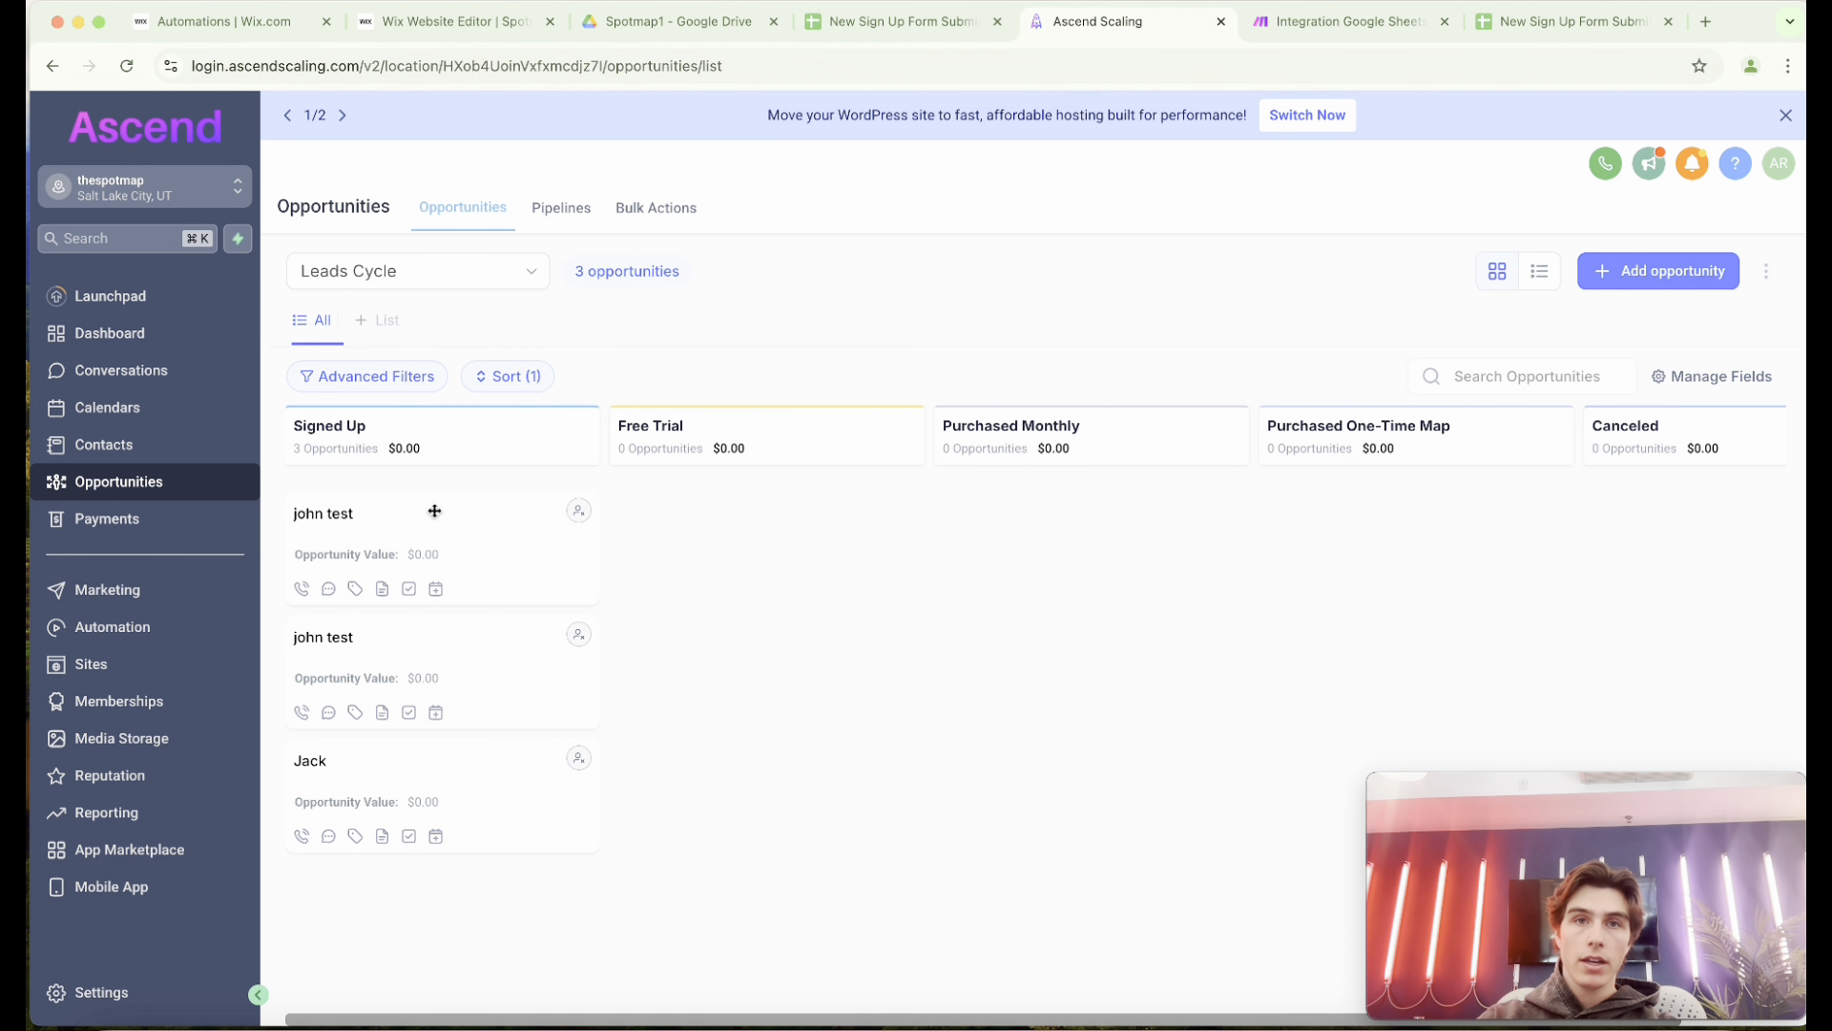
Check the test row in the sheet, and open its contact record in Ascend Scaling to verify the email and phone fields.
click(936, 21)
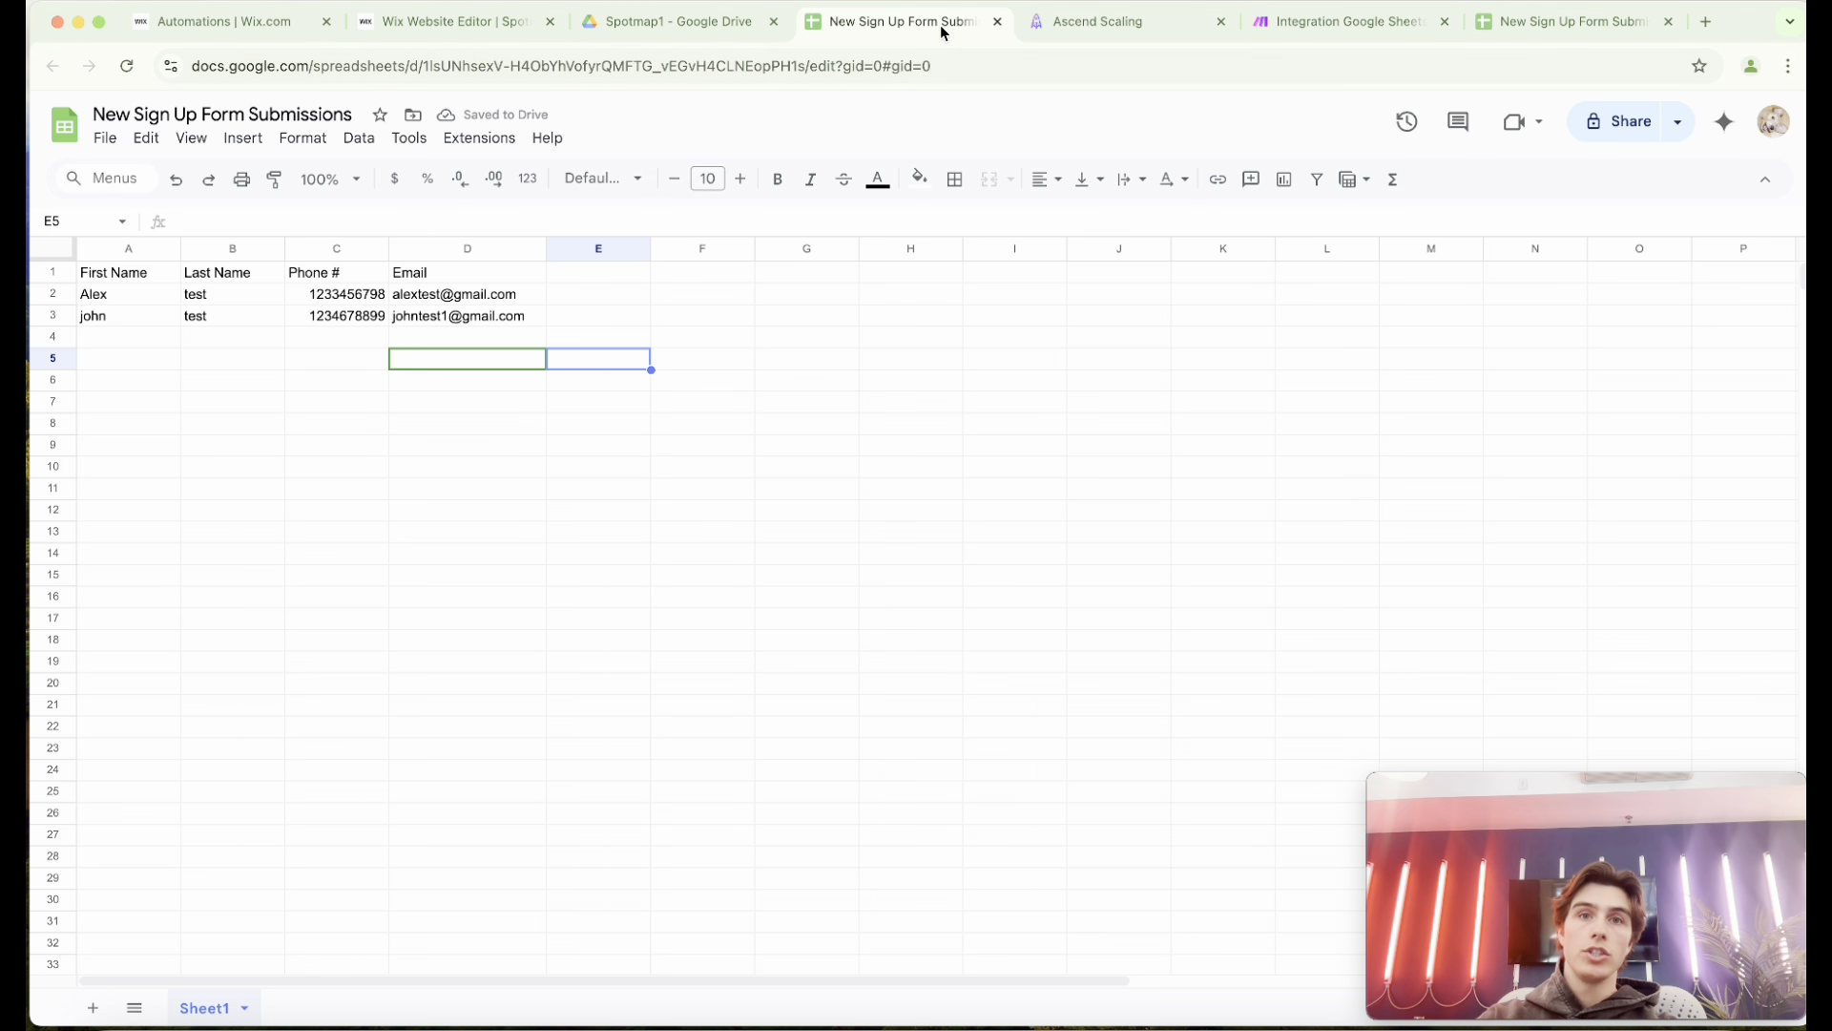
click(1061, 23)
click(372, 542)
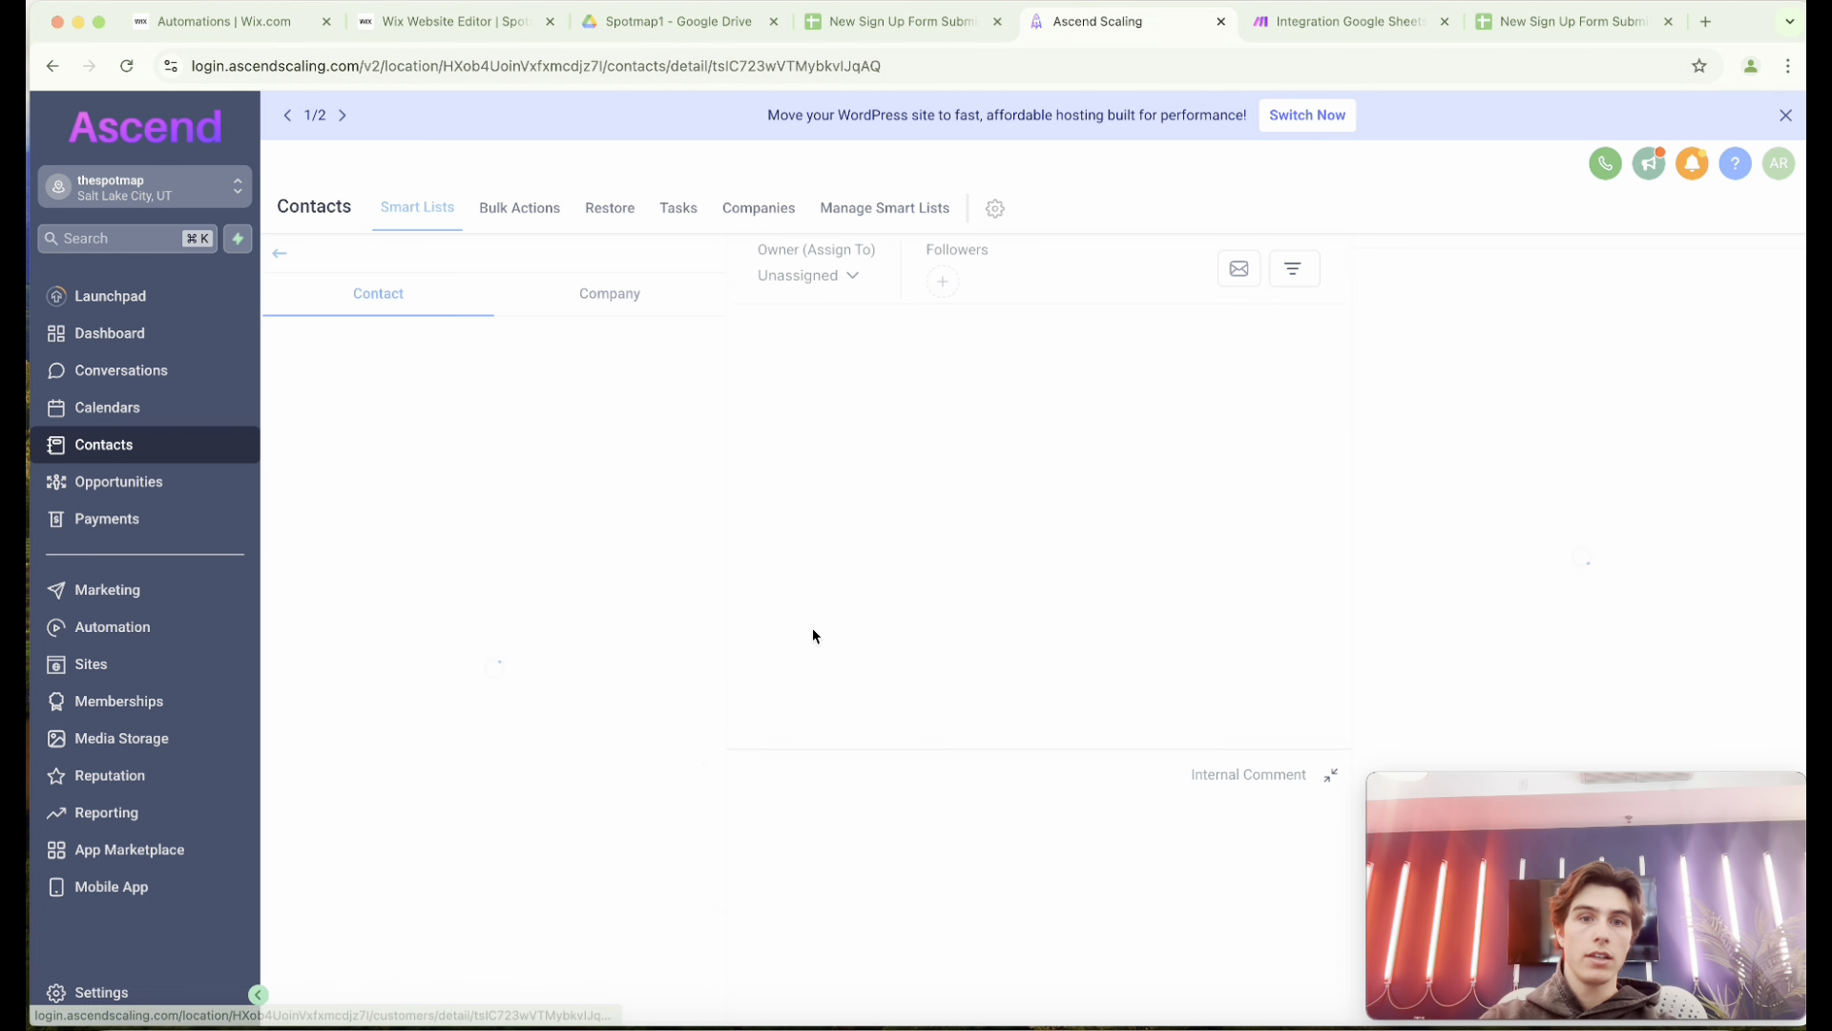
scroll(523, 534, down, 1)
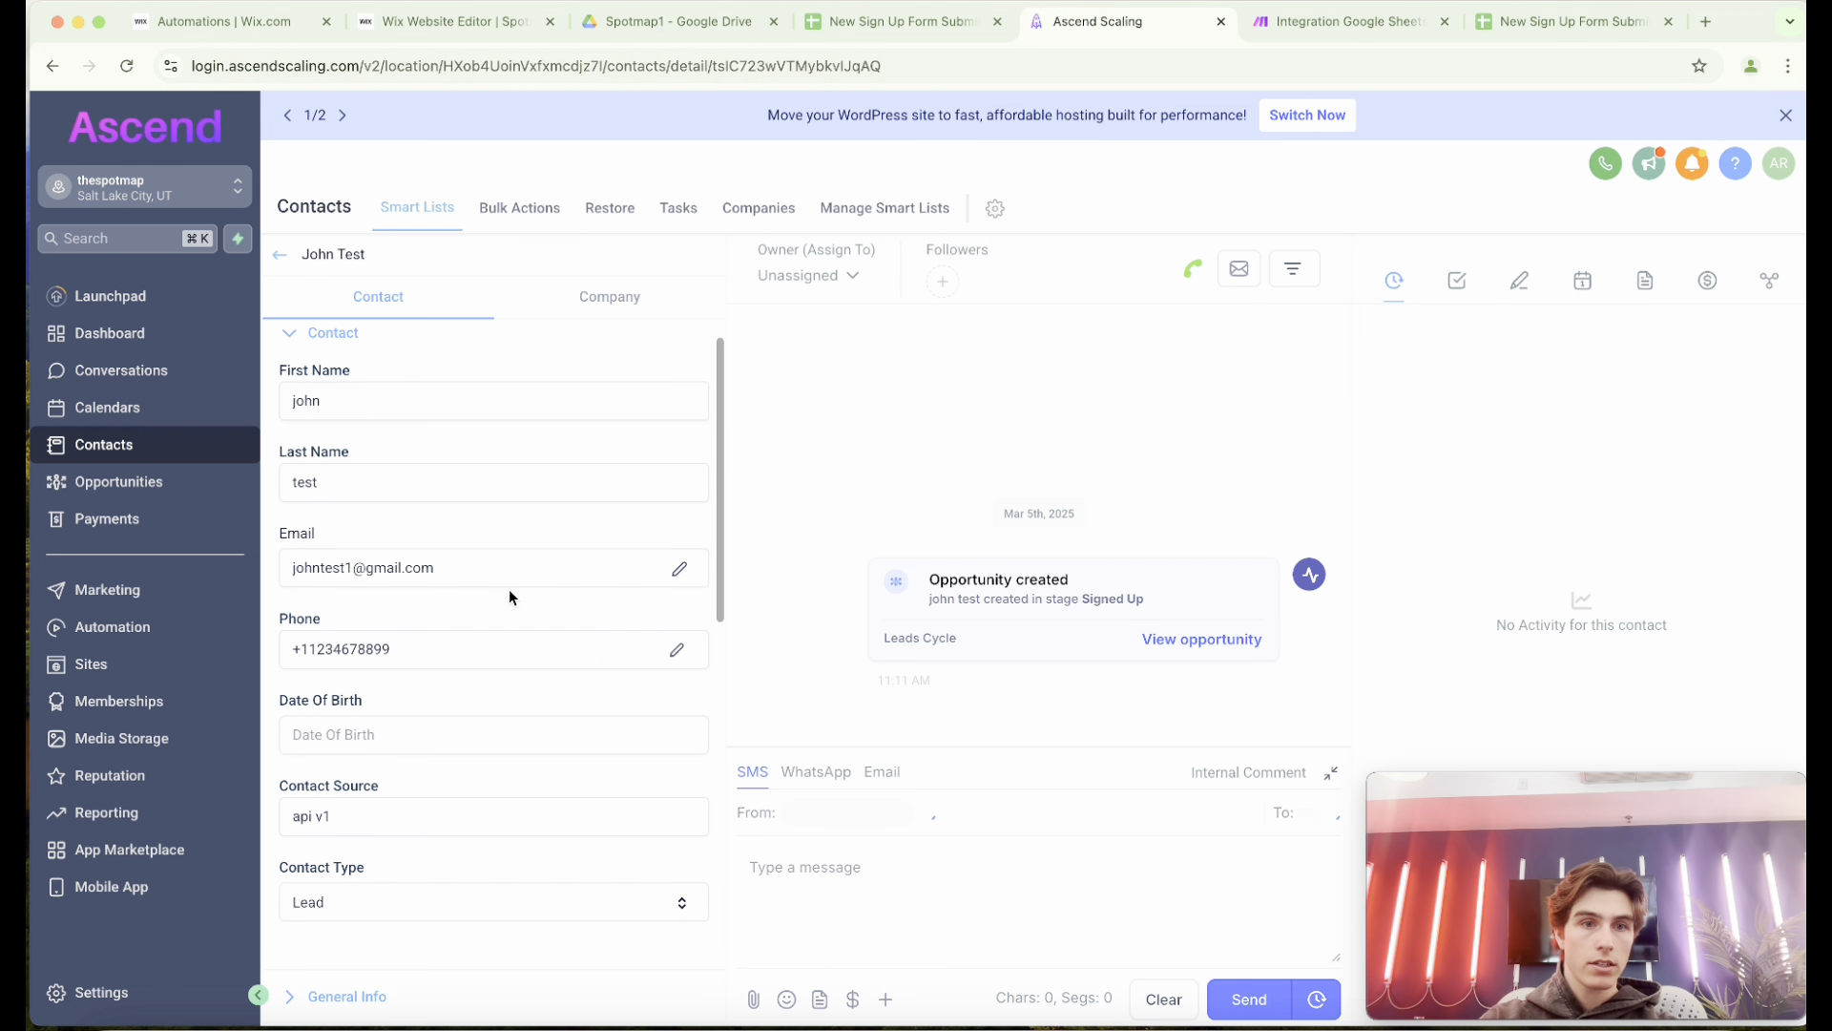
drag(443, 559, 209, 556)
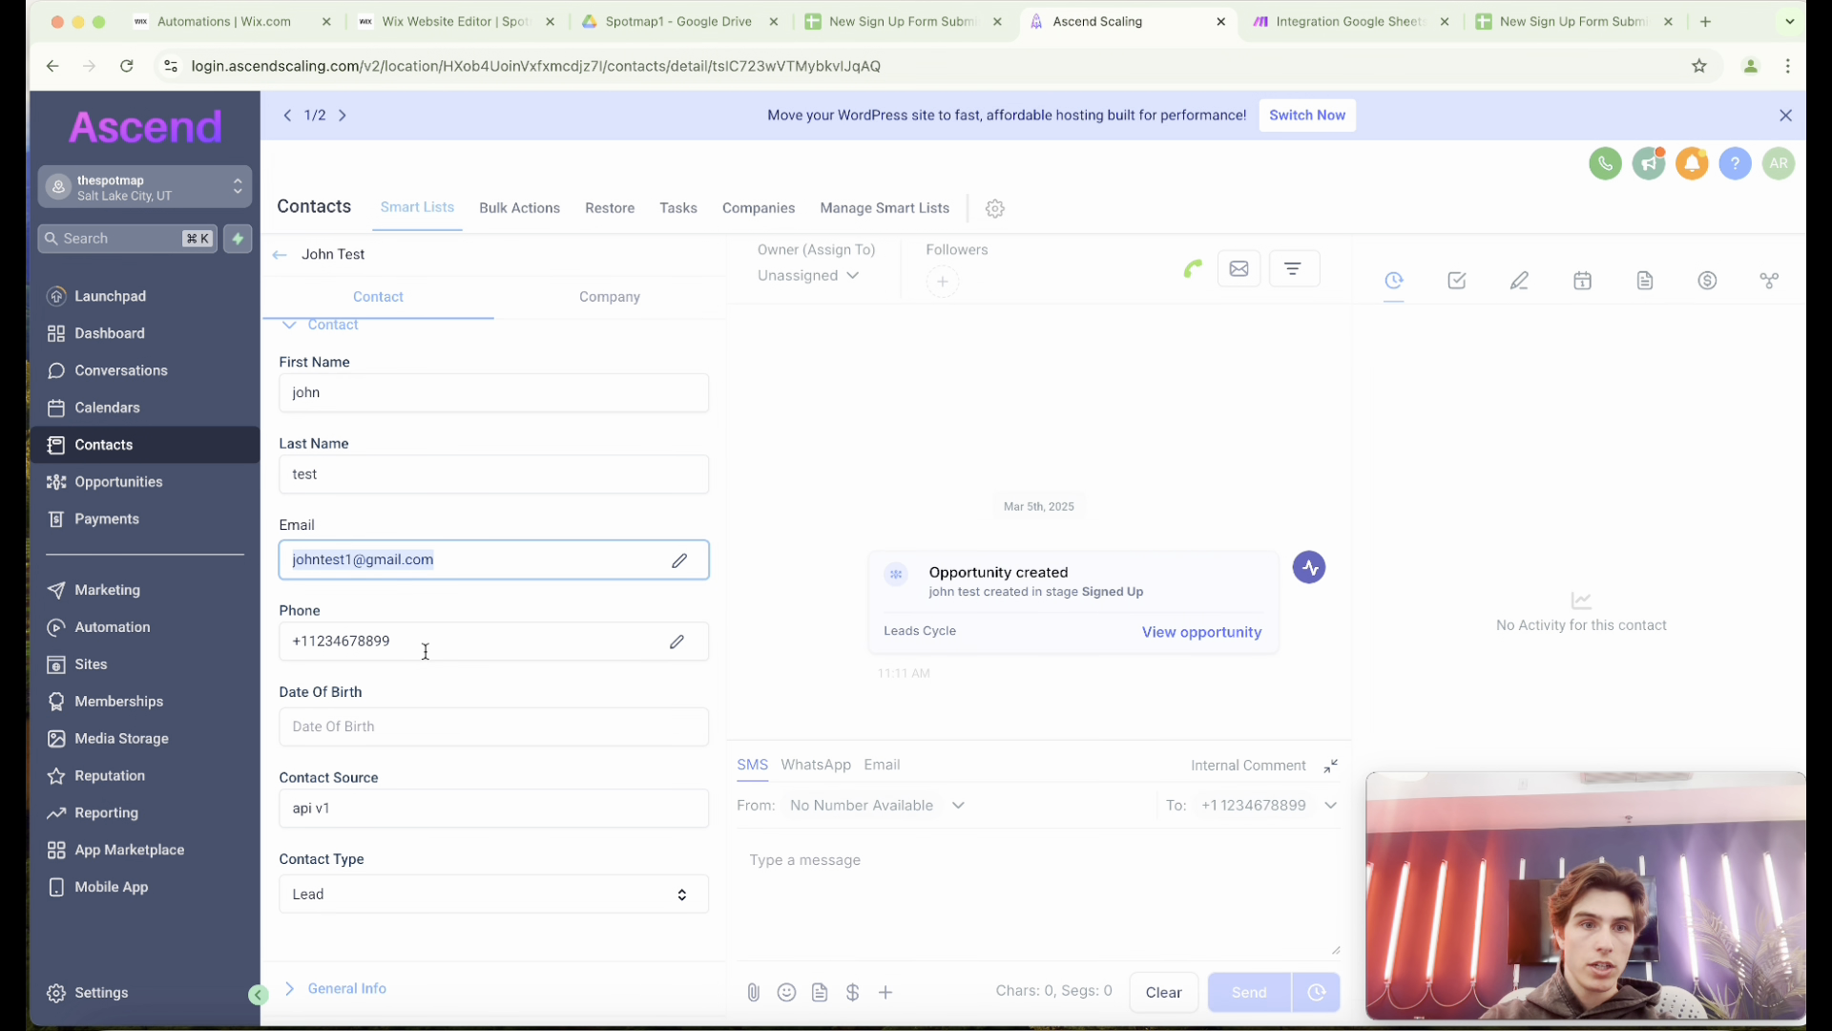
drag(412, 640, 230, 637)
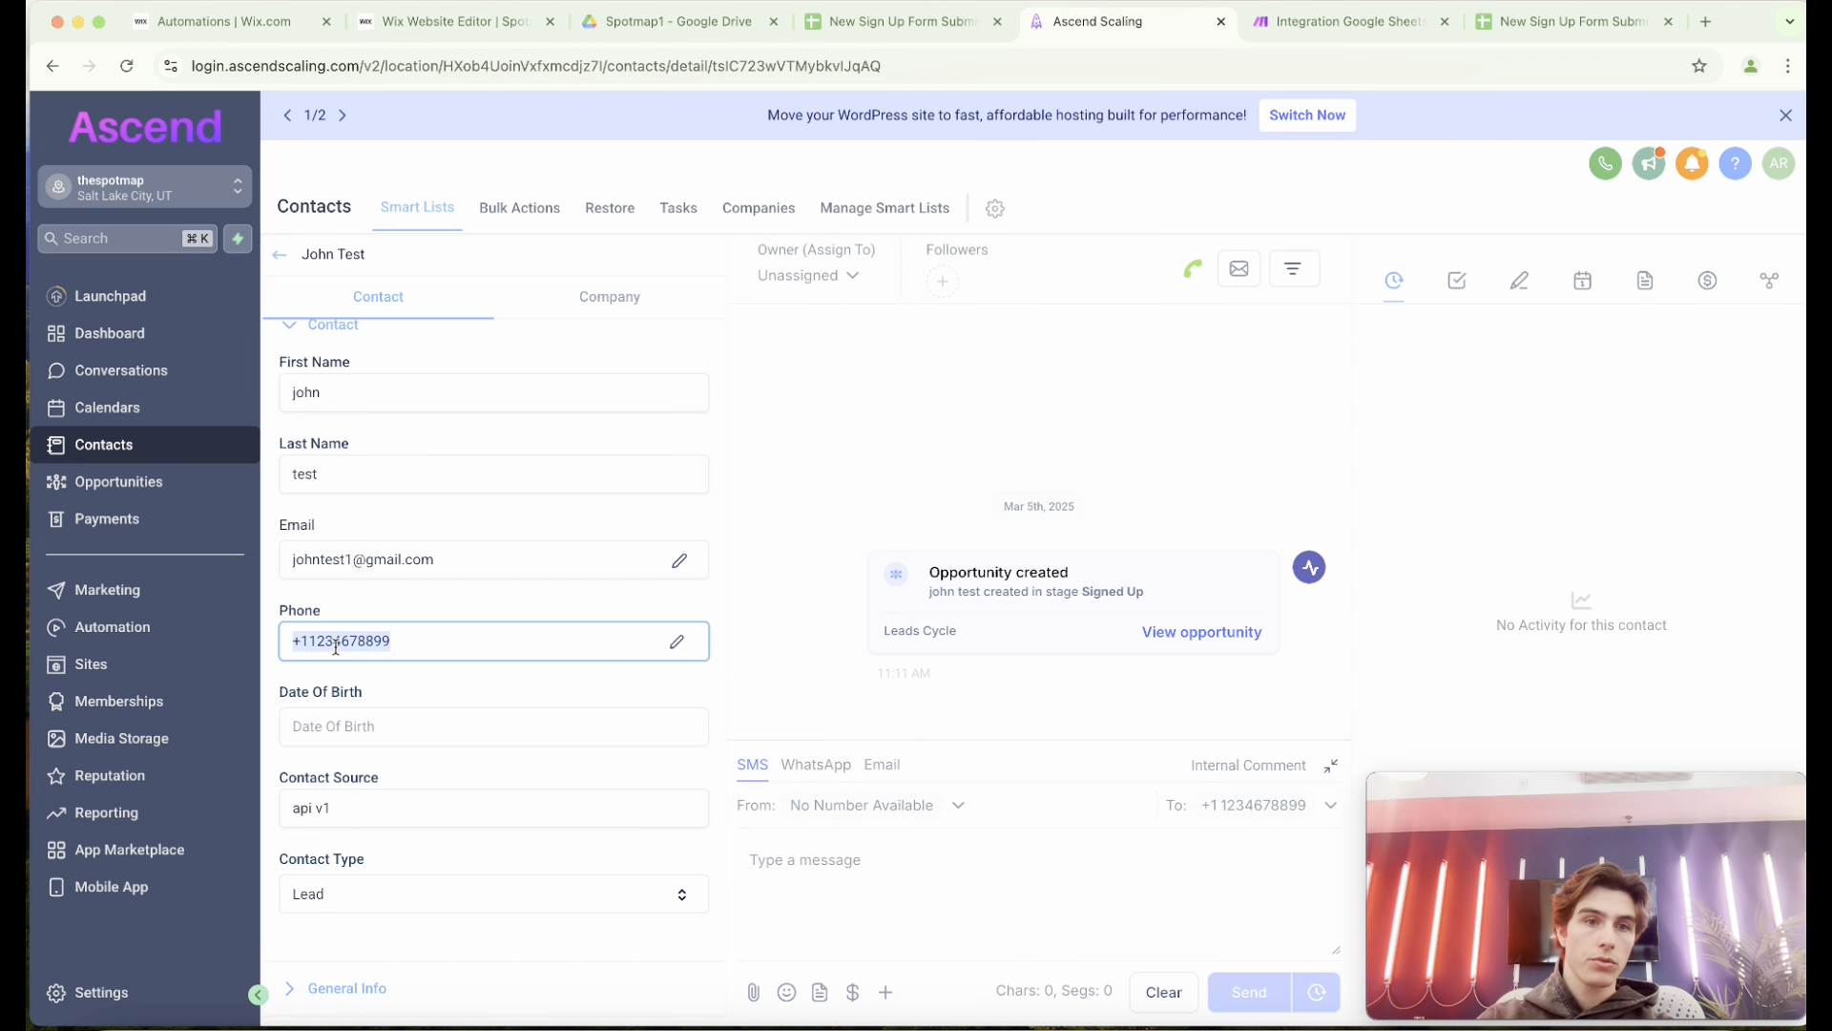
Review the whole flow across the submissions sheet, the Make scenario, the Wix automations and the contact record in Ascend Scaling.
click(890, 23)
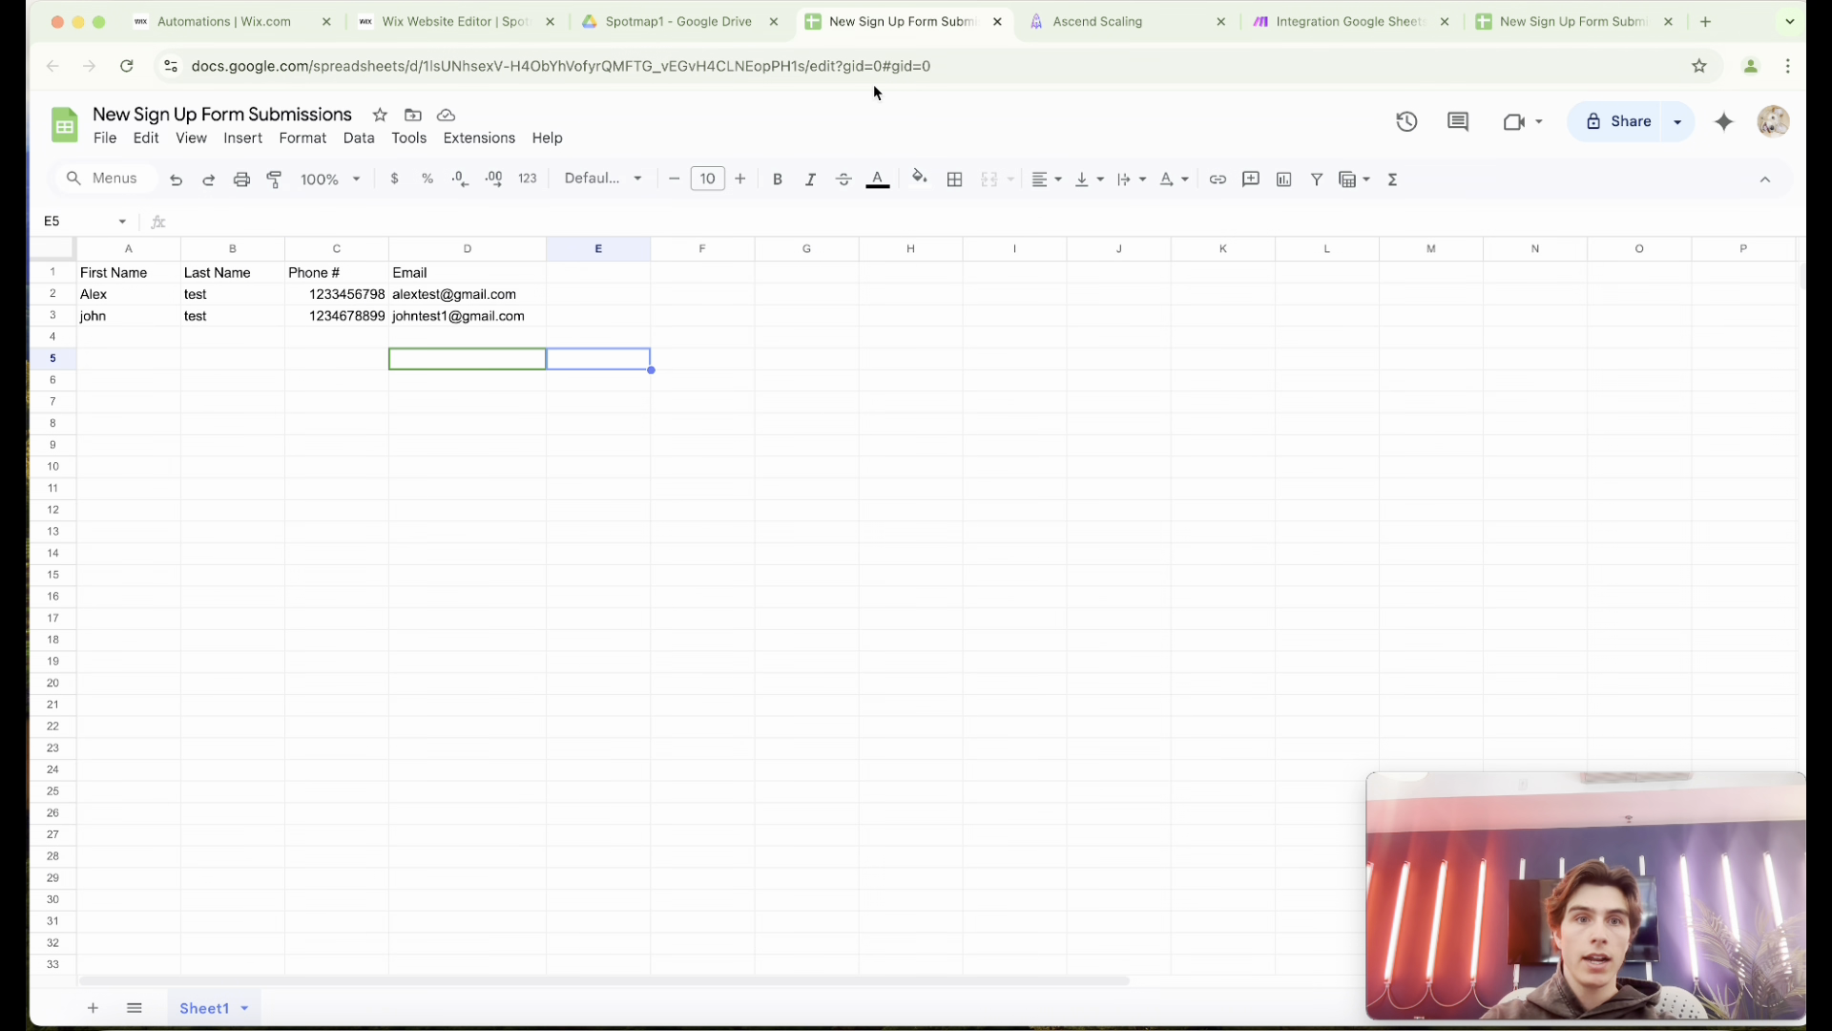
click(352, 319)
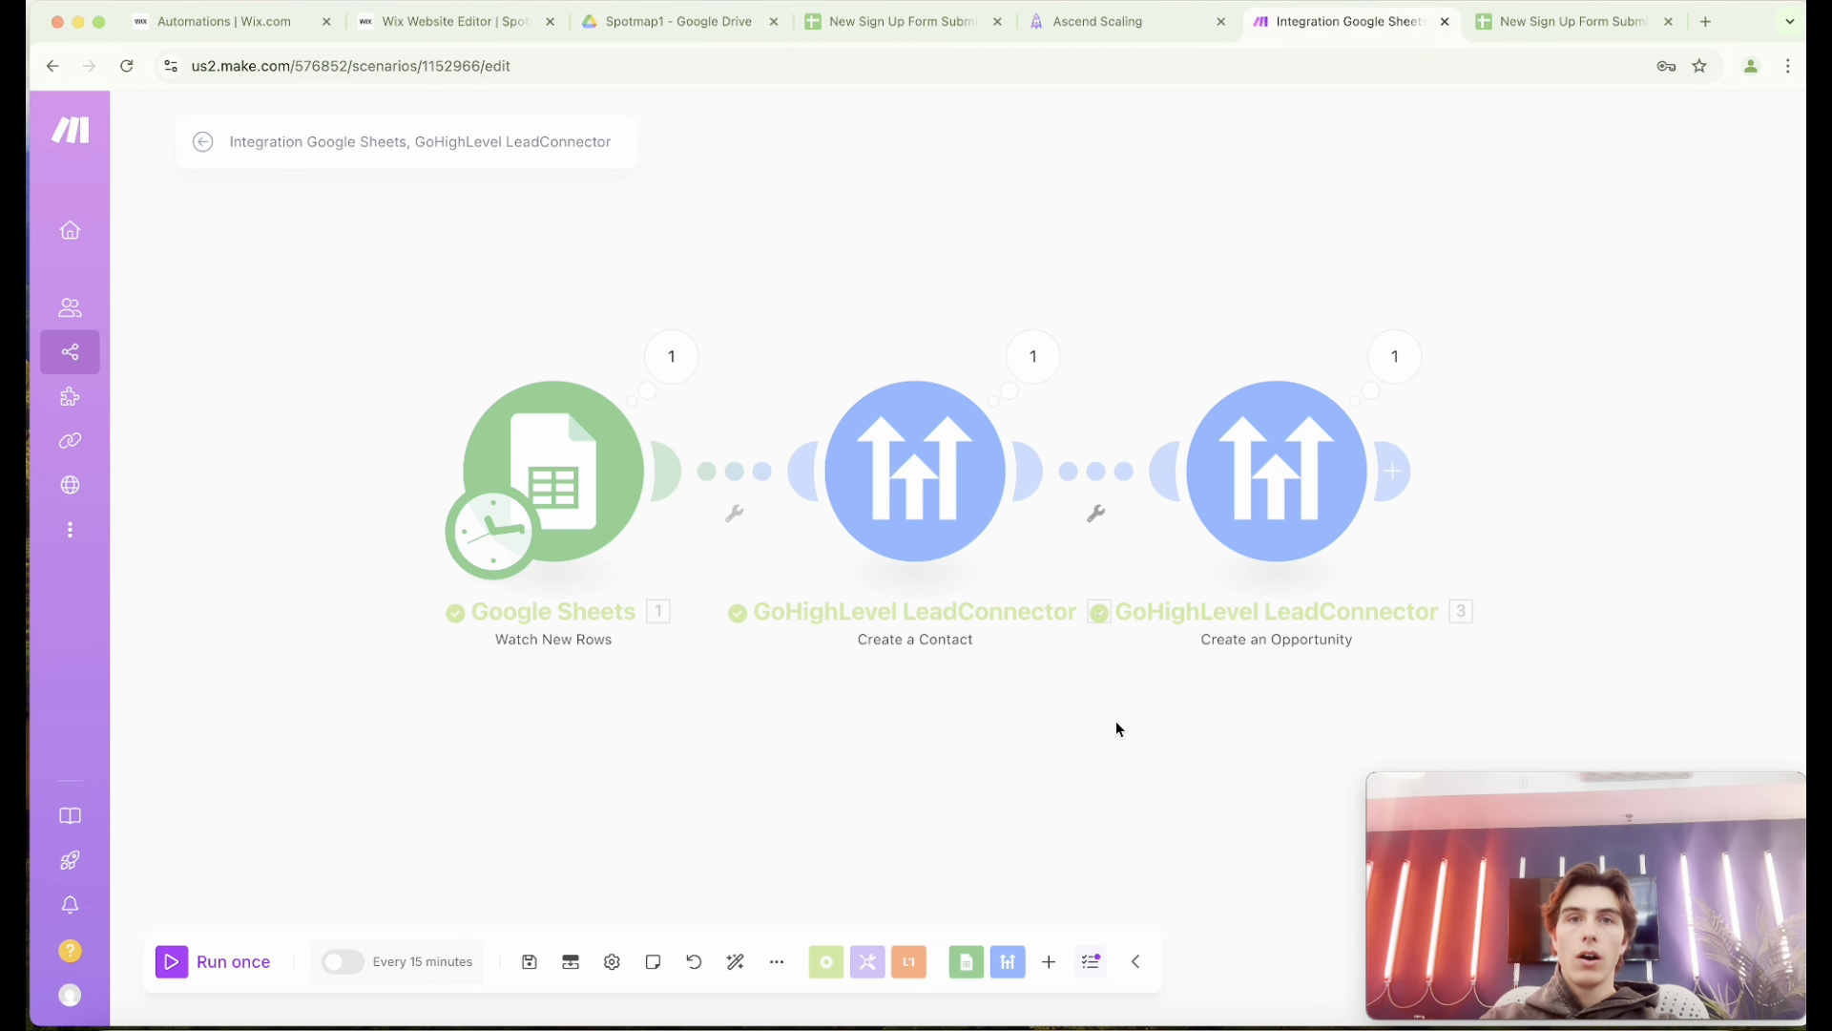
click(268, 27)
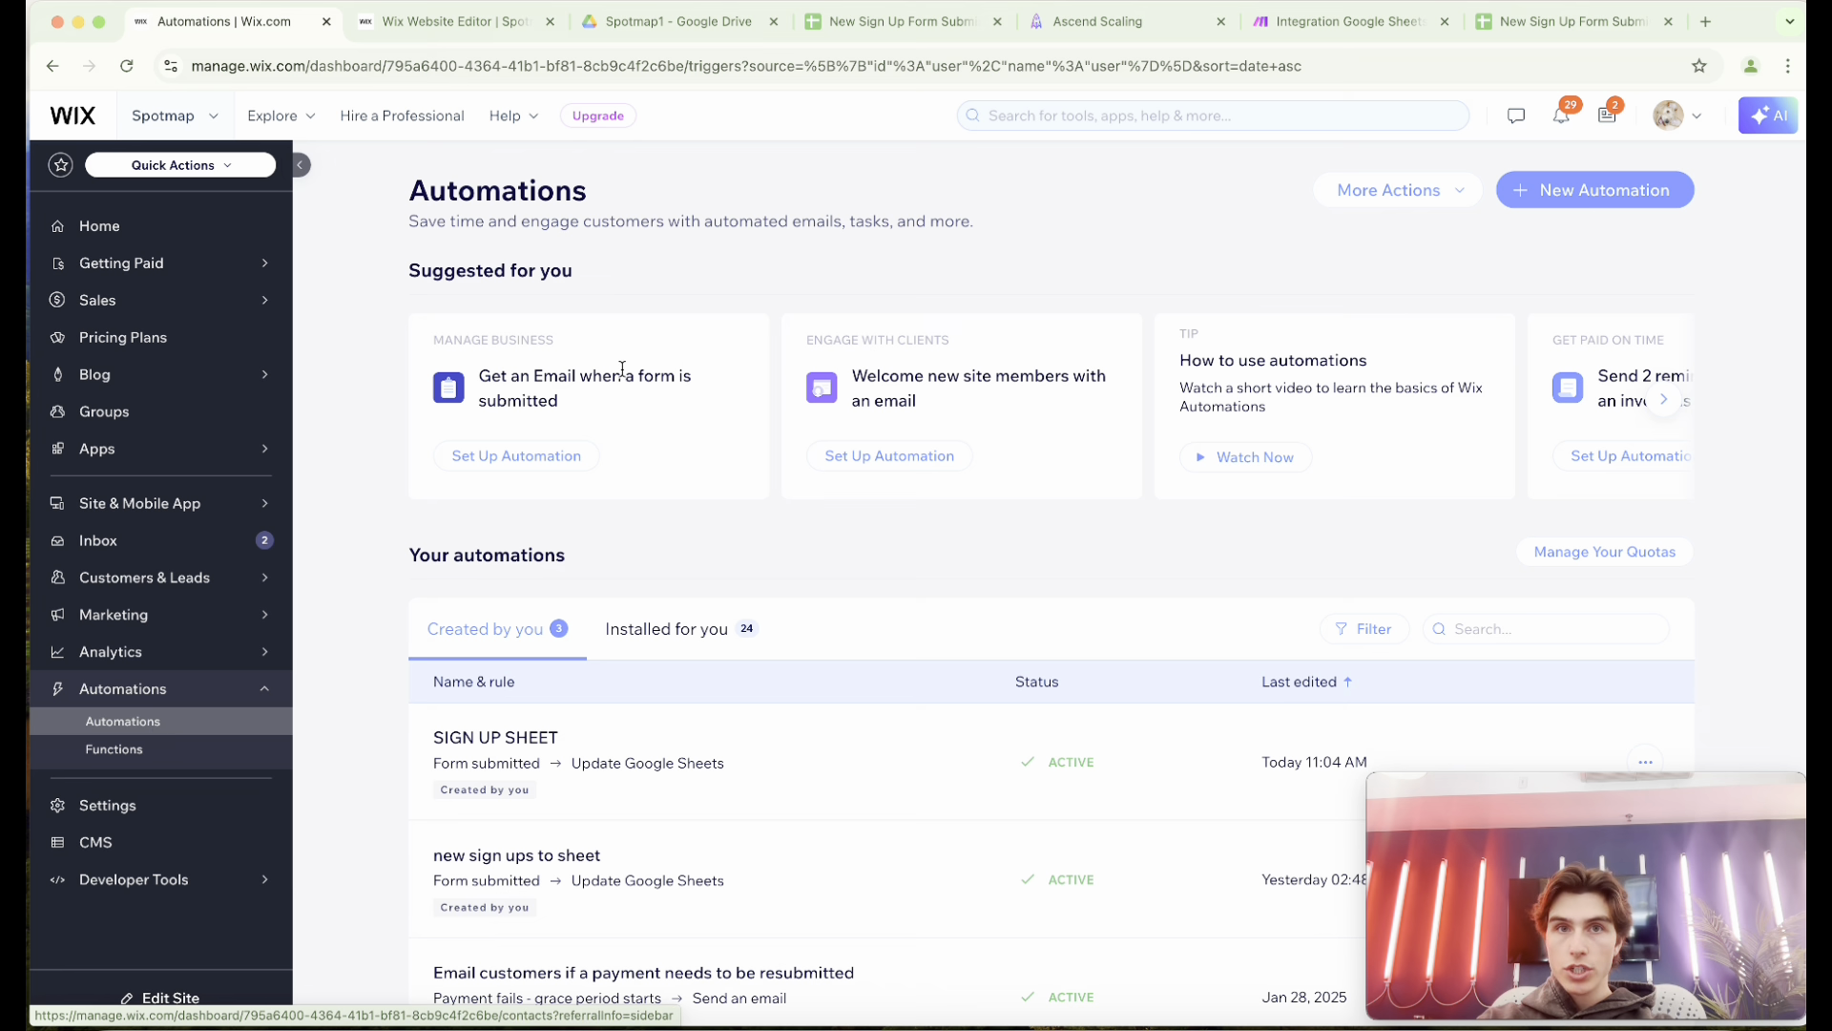
click(879, 38)
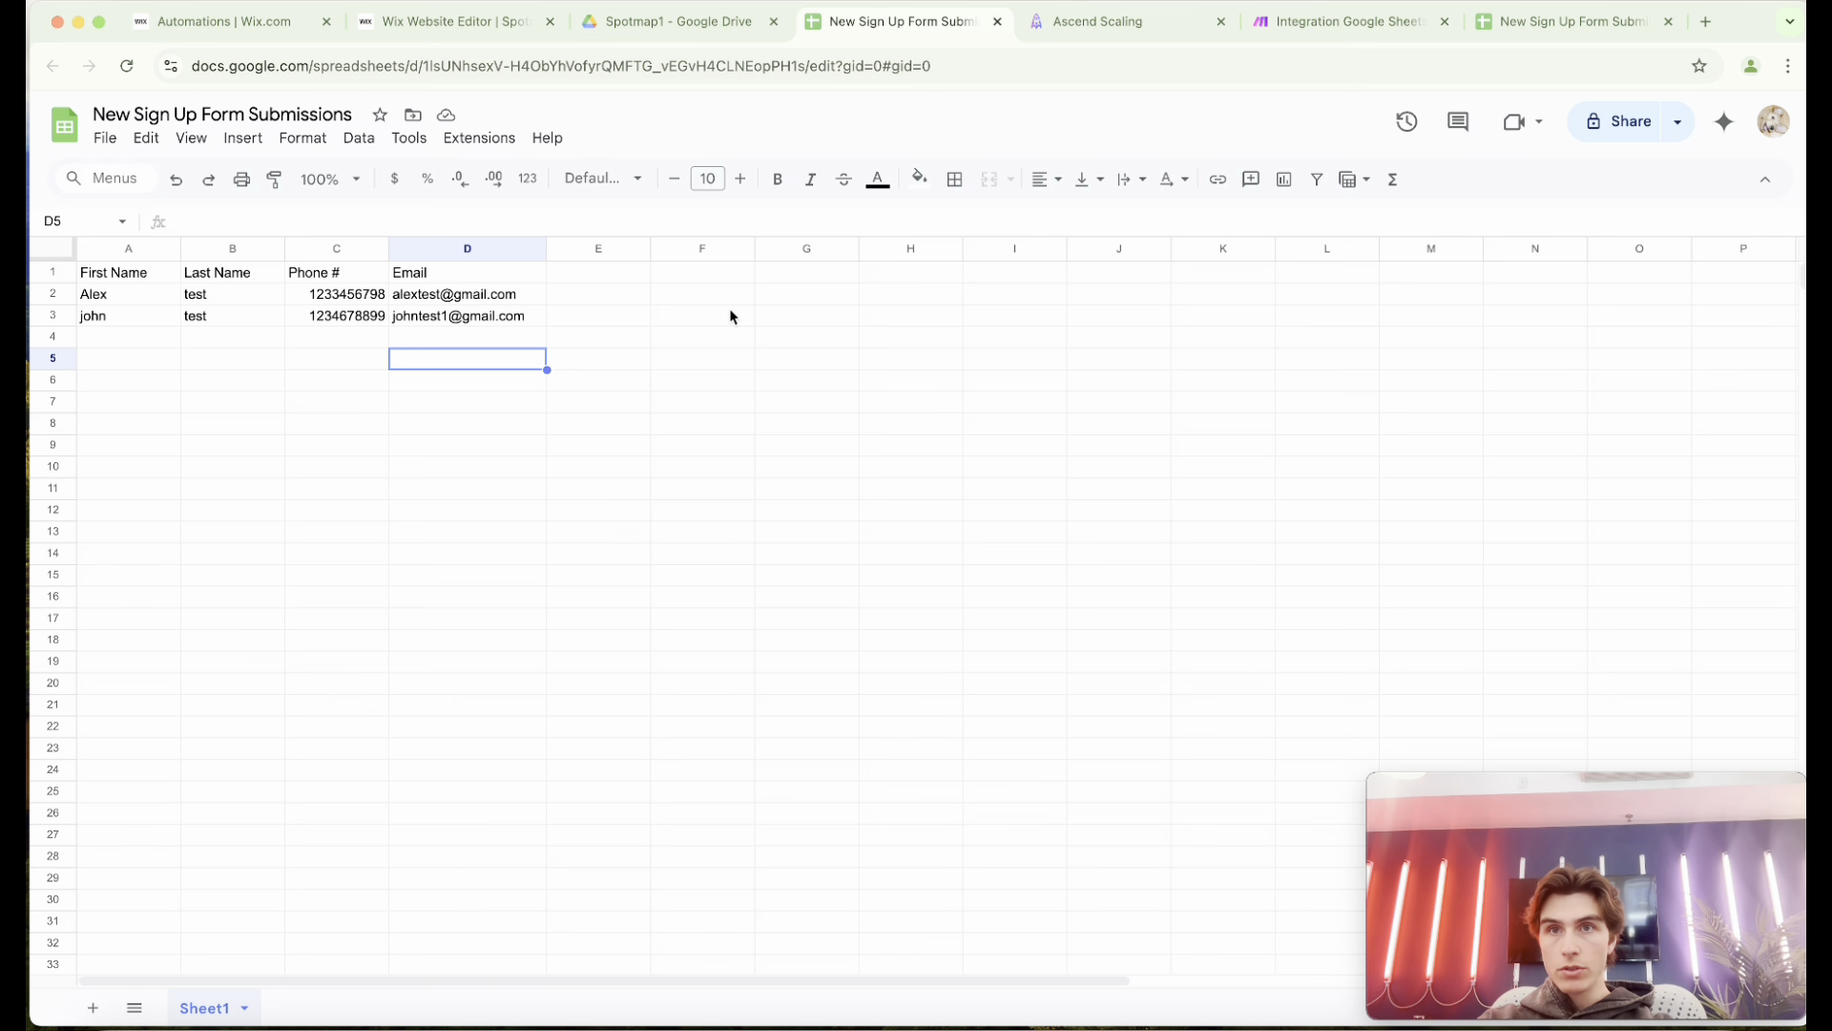
click(1116, 38)
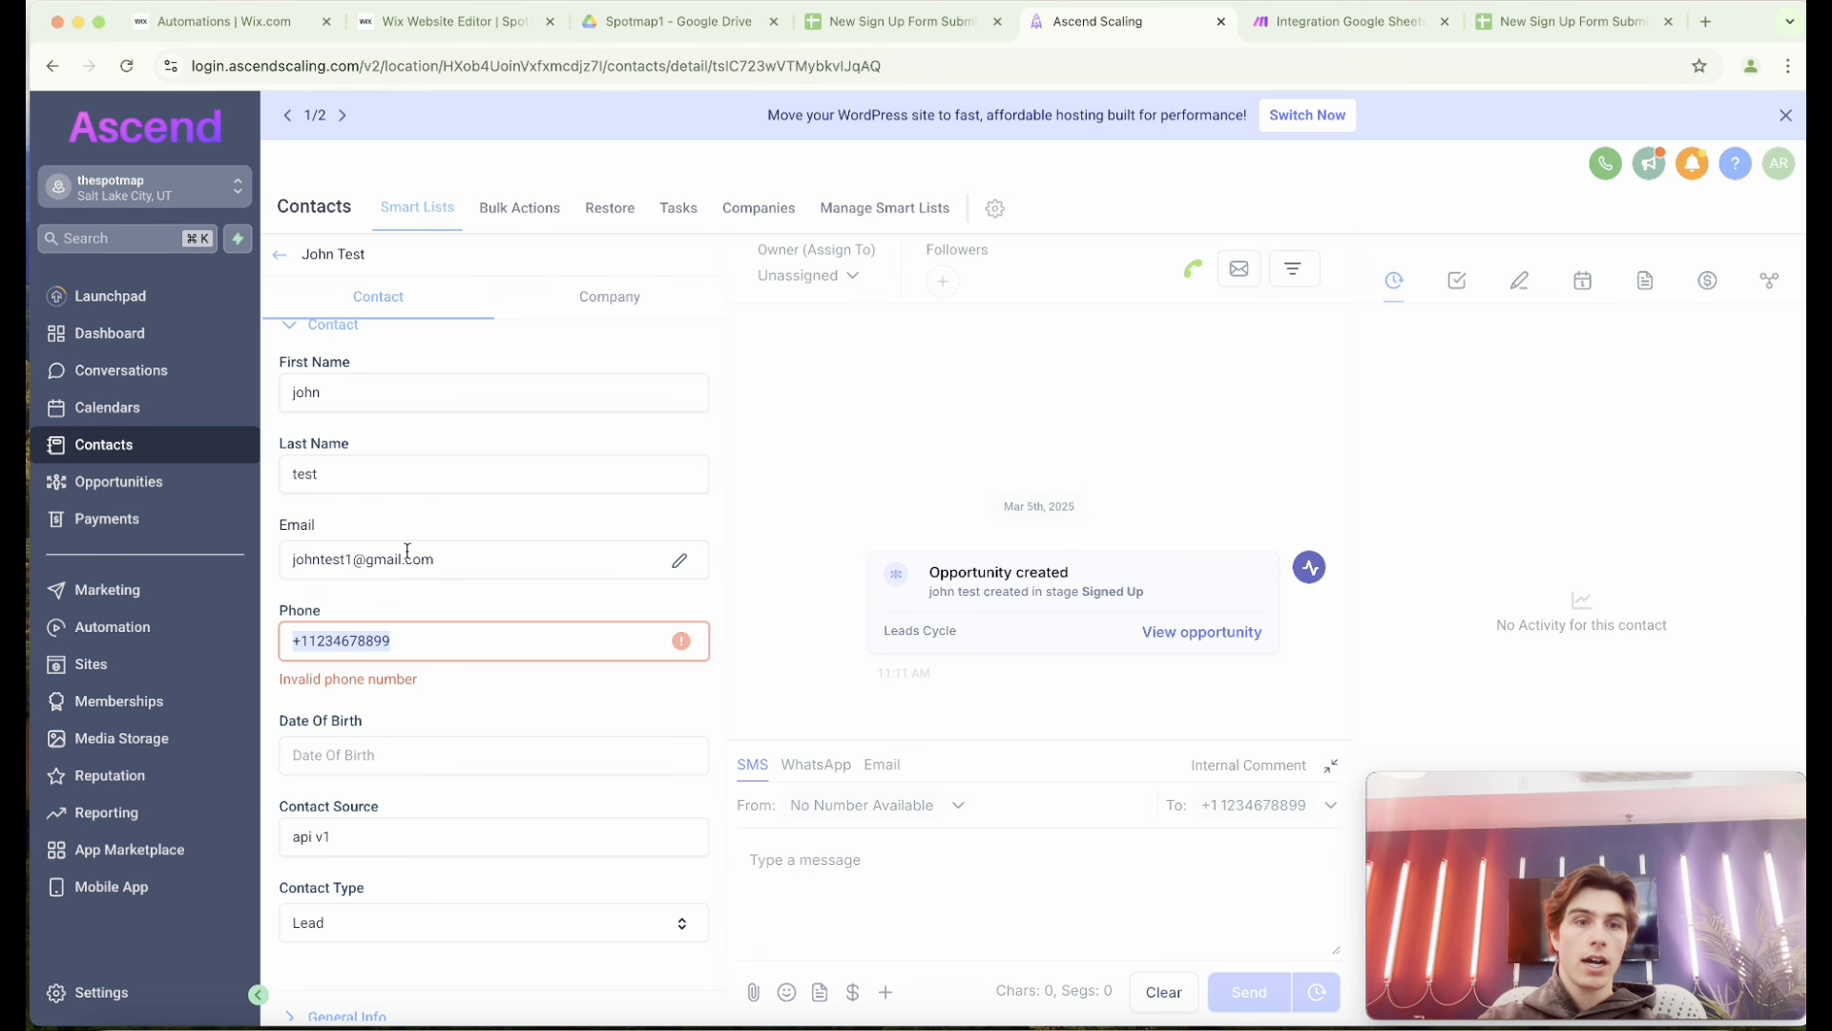
Return to the Leads Cycle opportunities and look through the pipeline stages up to Canceled.
click(115, 482)
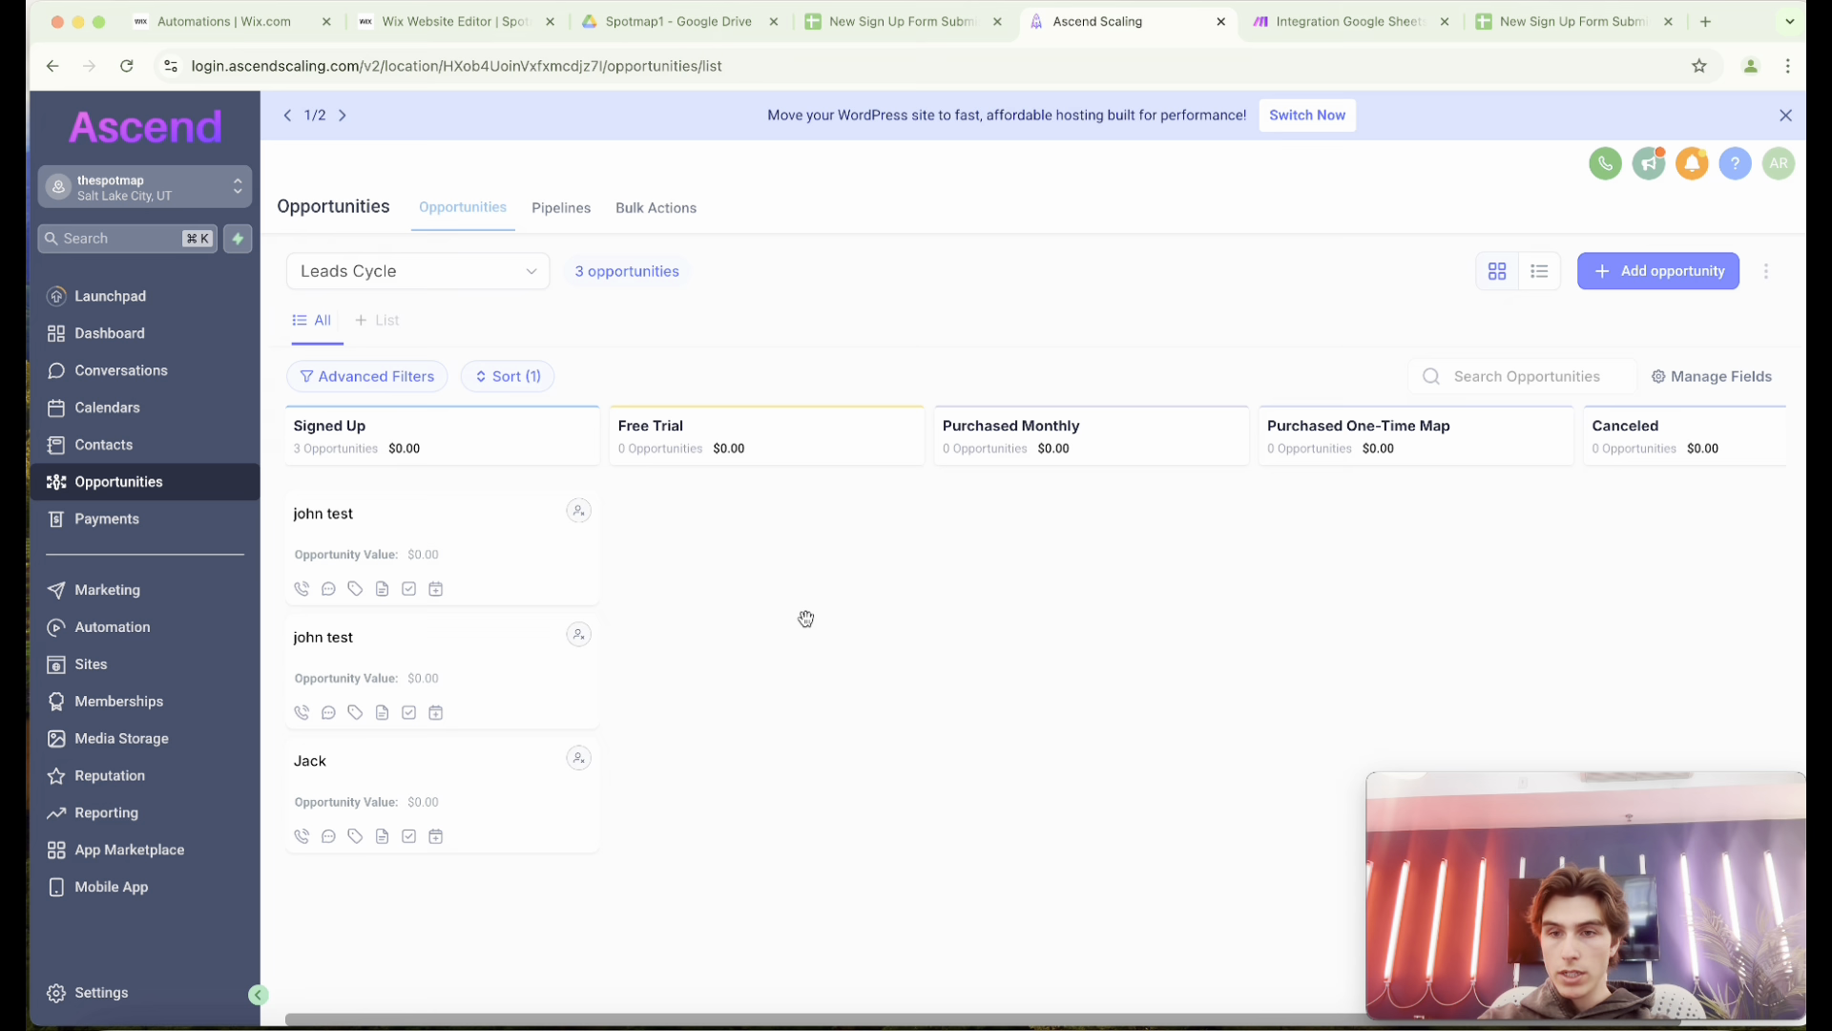
scroll(1327, 441, right, 3)
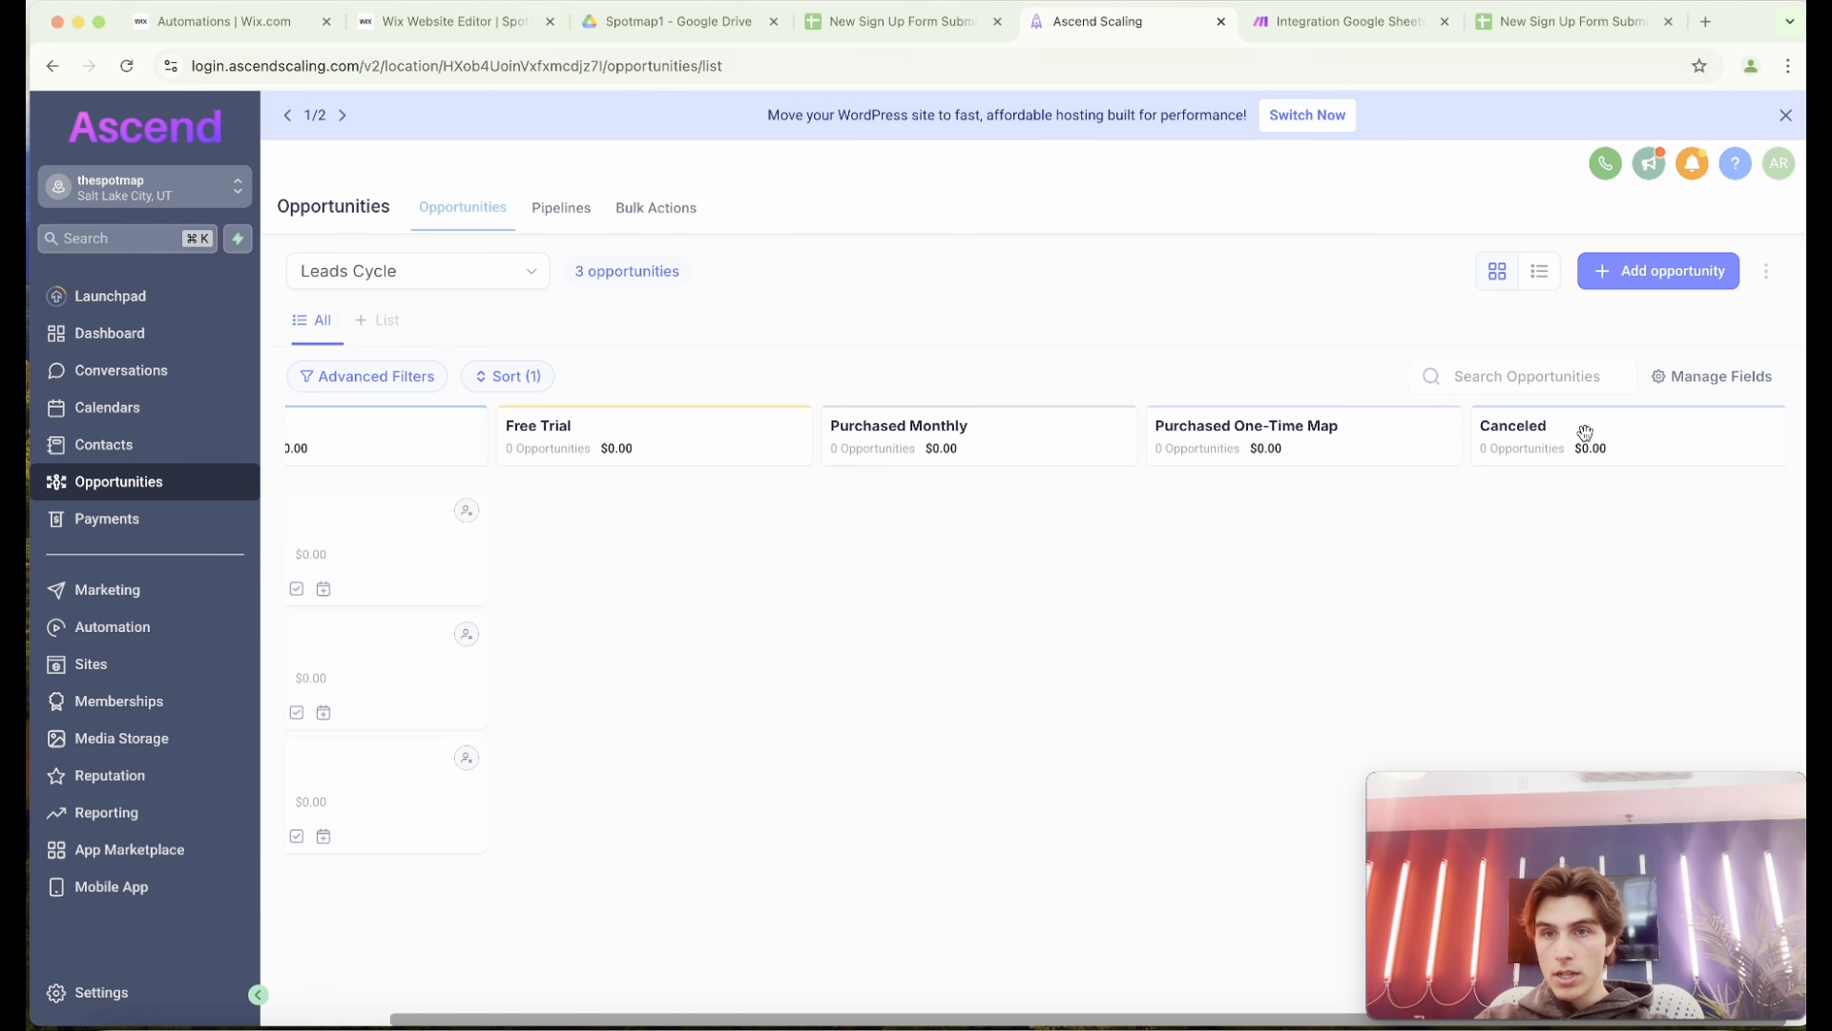
mouse_move(1556, 829)
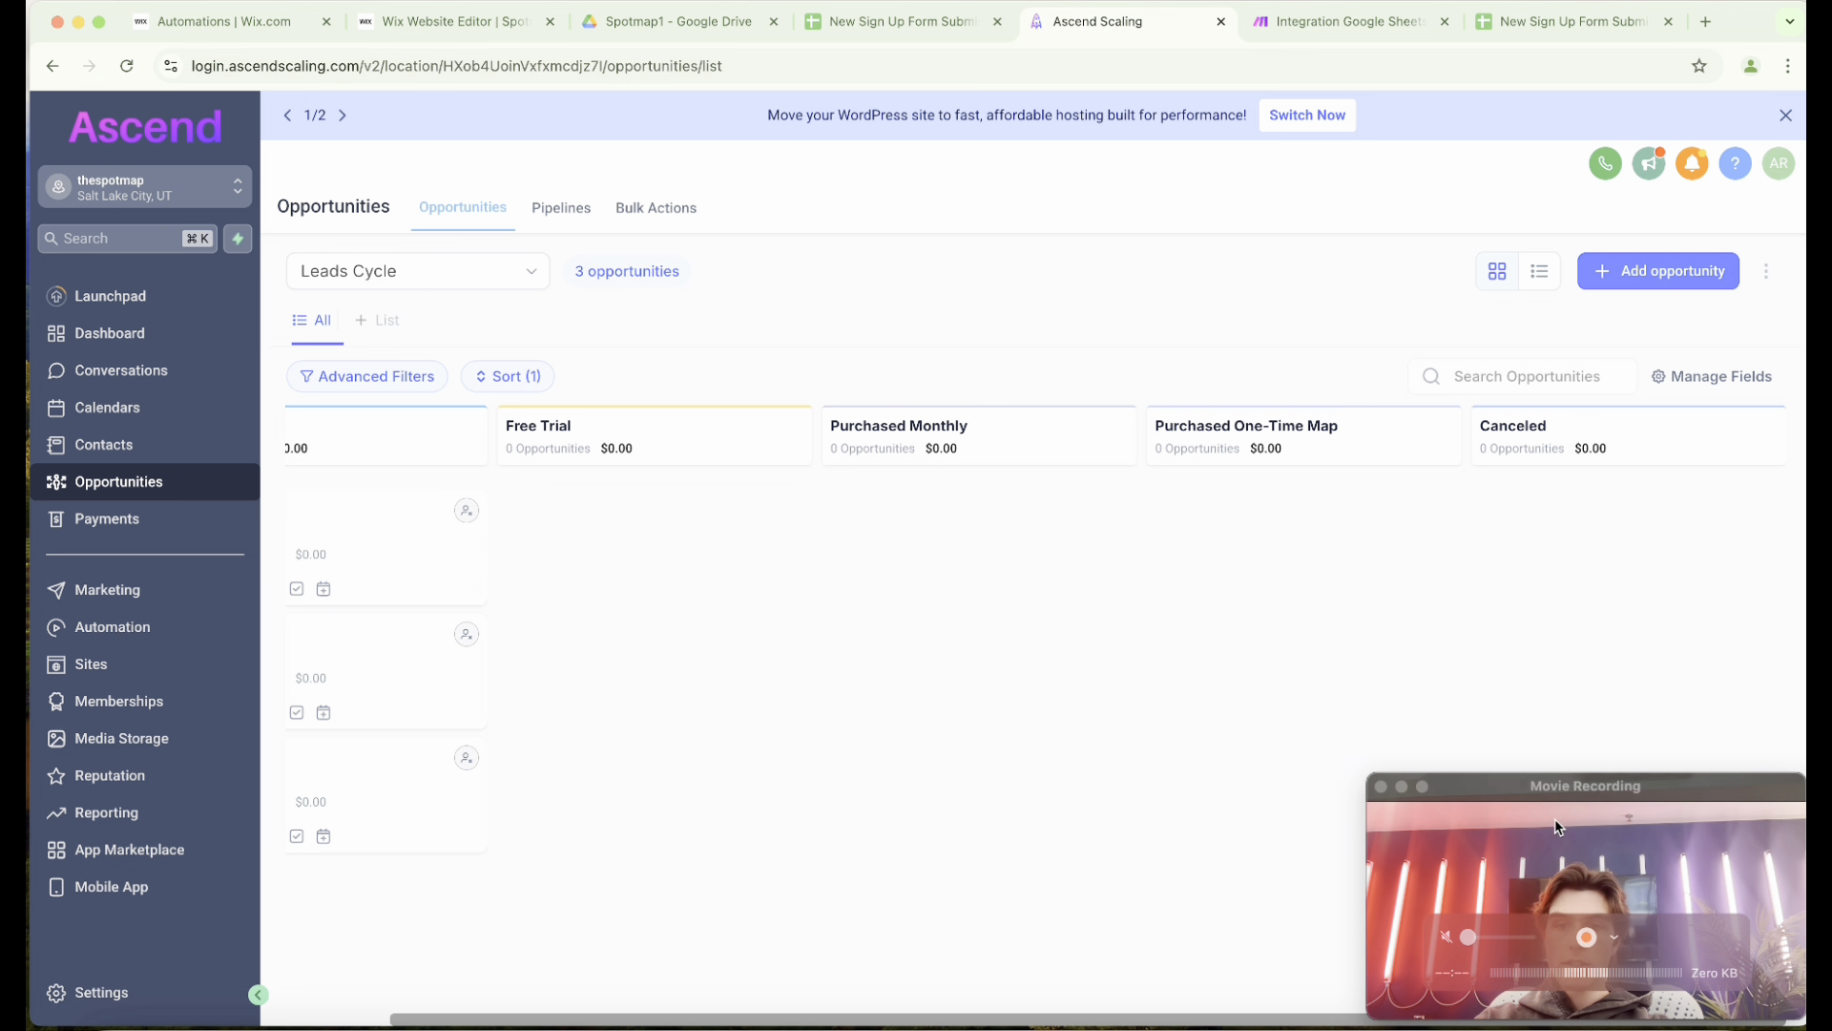
drag(1555, 829, 1561, 793)
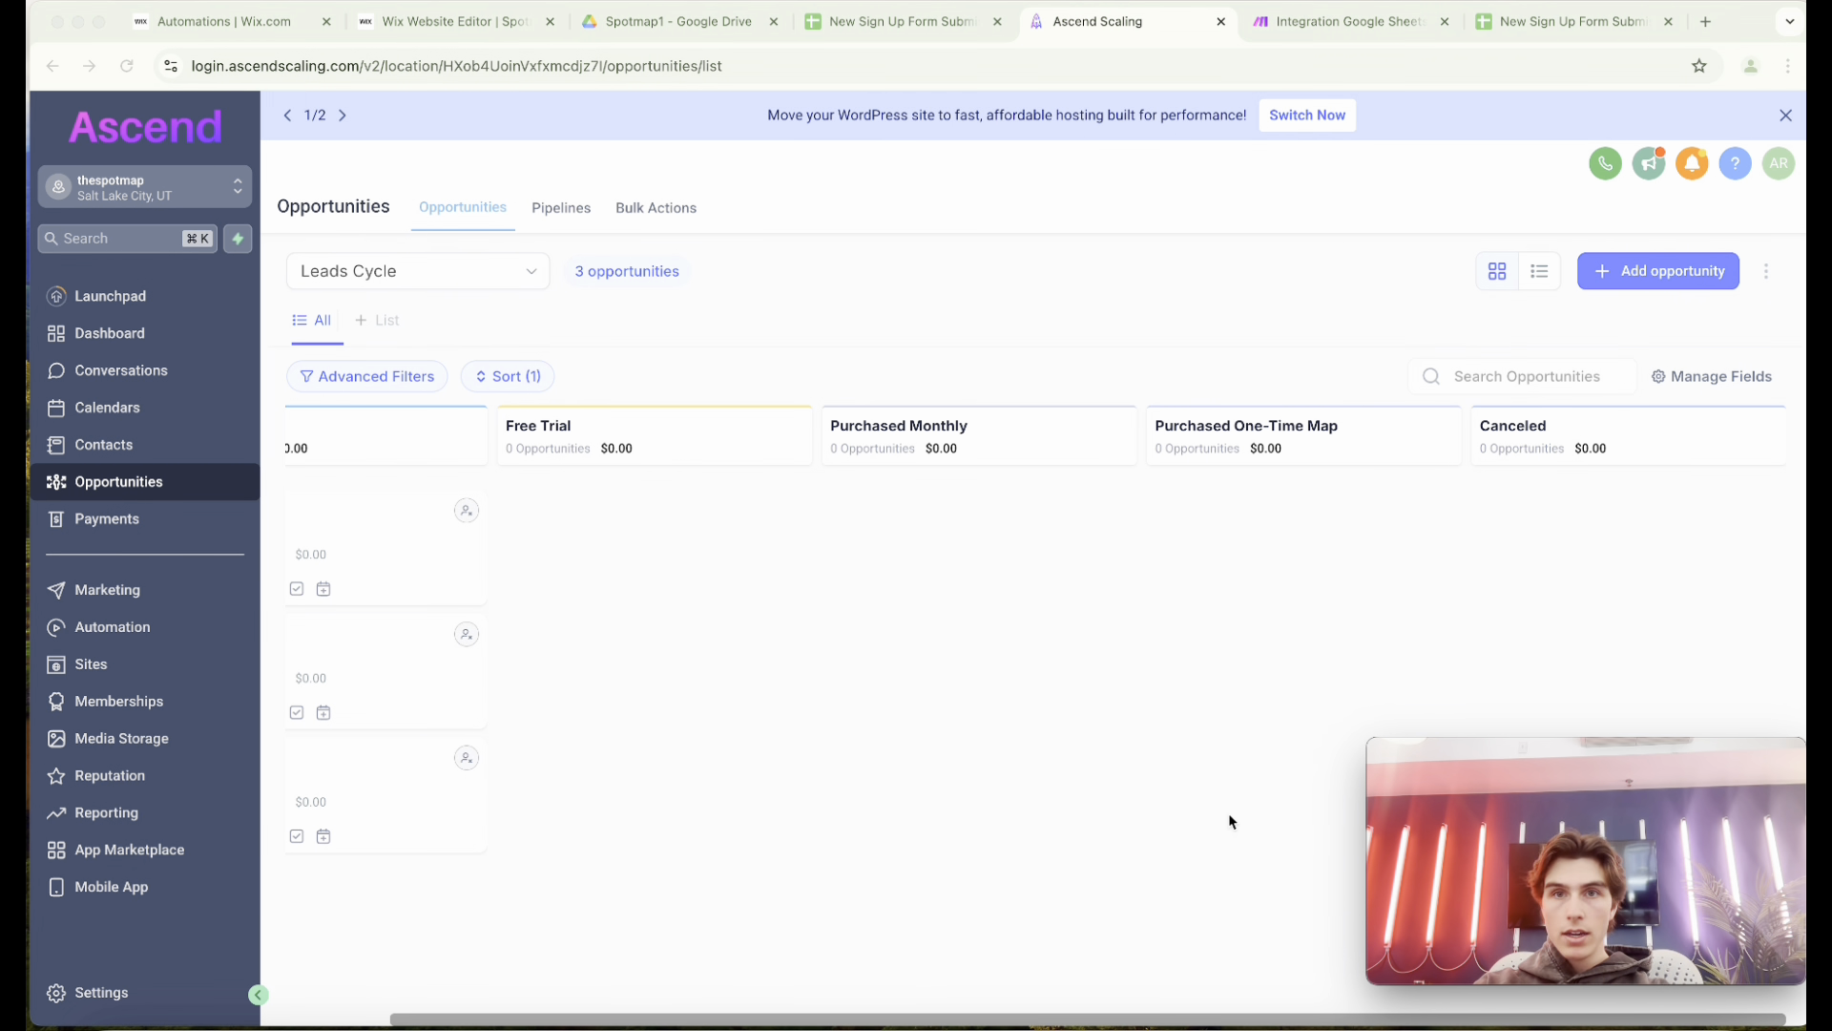